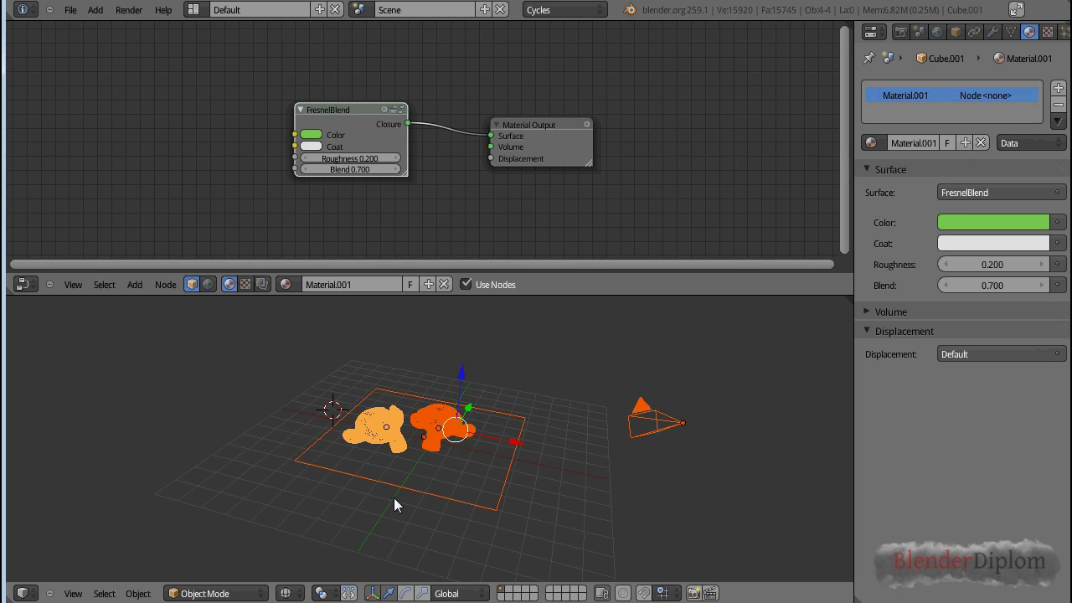
Show the scene's render settings and look at the compute device choices.
{"action": "left_click", "coordinate": [900, 32]}
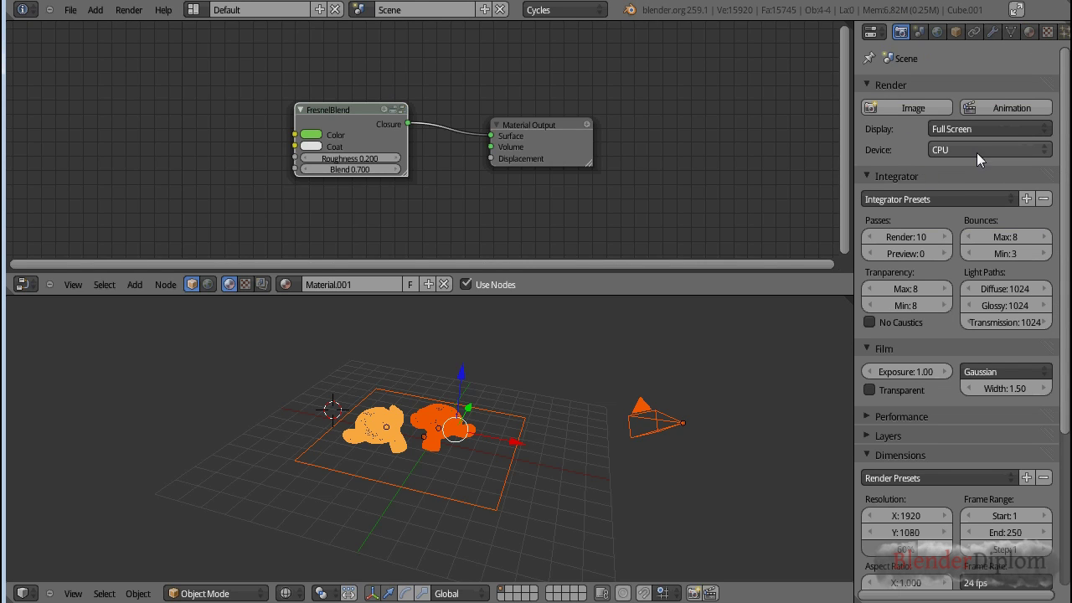
{"action": "left_click", "coordinate": [945, 149]}
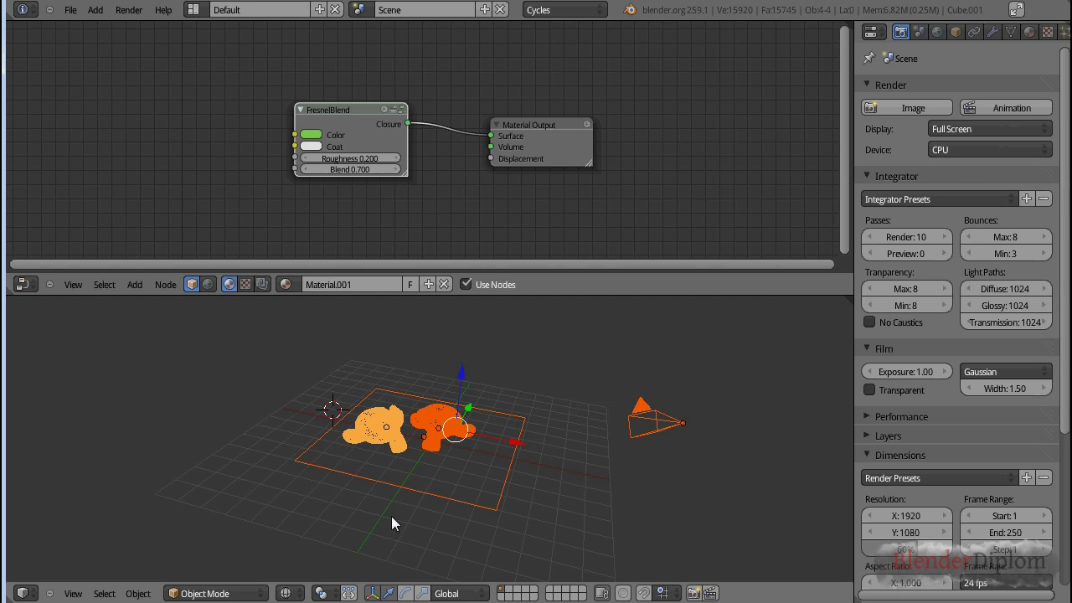
{"action": "scroll", "coordinate": [396, 518], "scroll_direction": "up", "scroll_amount": 5}
{"action": "scroll", "coordinate": [396, 518], "scroll_direction": "down", "scroll_amount": 3}
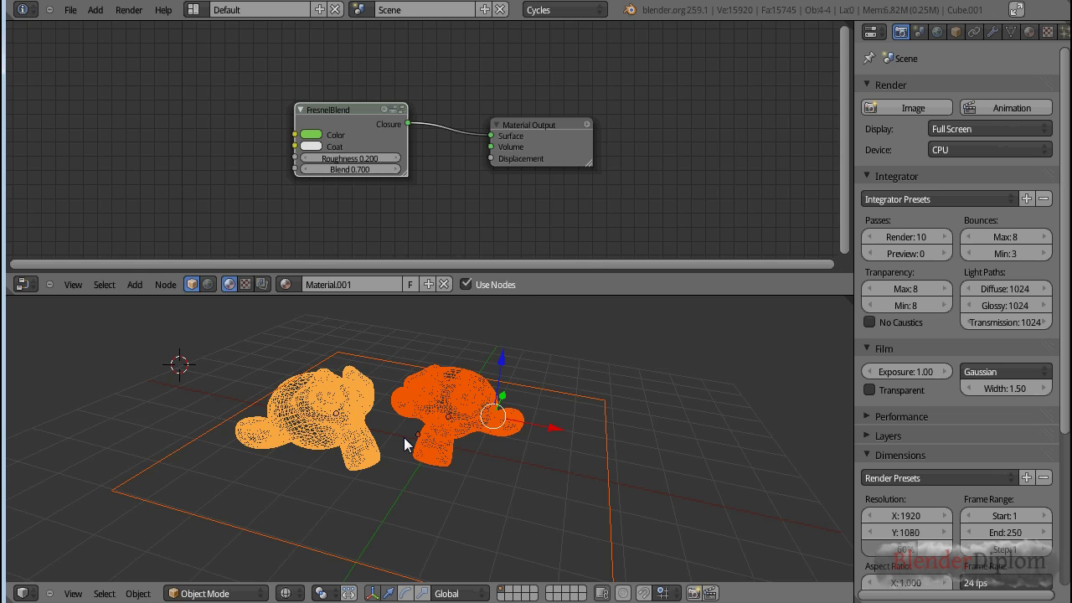
Set the 3D view to an orthographic front view and show only the empty second layer.
{"action": "key", "text": "KP_1"}
{"action": "key", "text": "KP_5"}
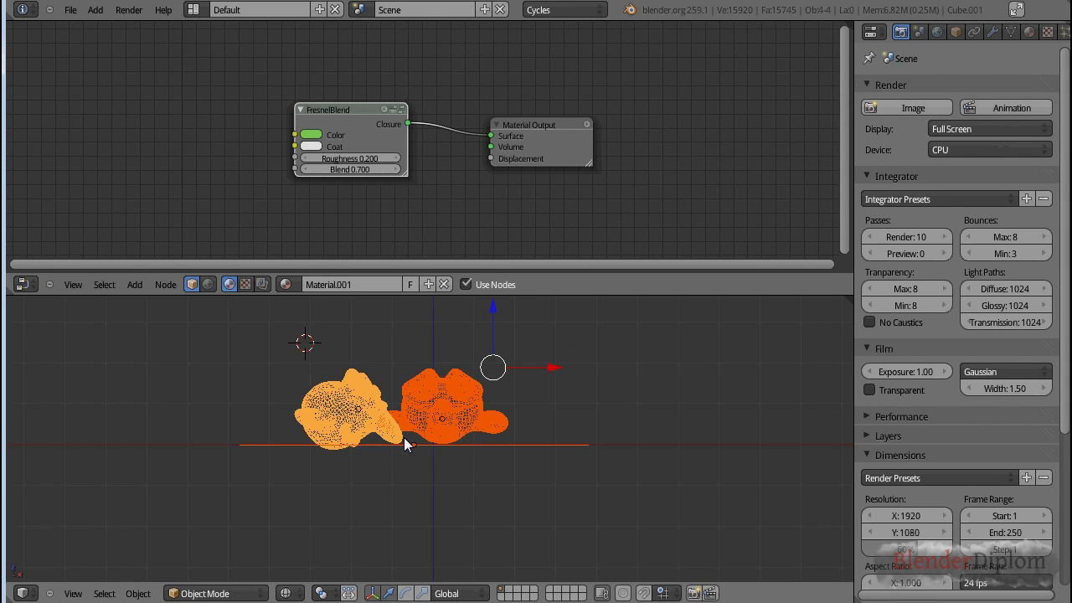
{"action": "key", "text": "2"}
{"action": "key", "text": "shift+c"}
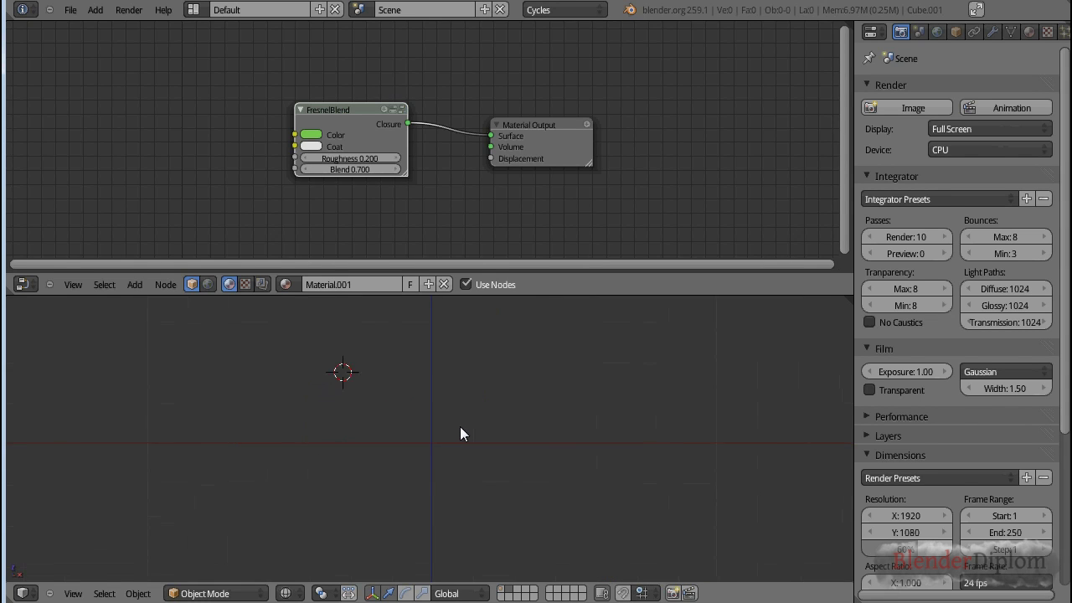
Add a camera at the 3D cursor from the top view and rotate it by 90 degrees.
{"action": "key", "text": "KP_7"}
{"action": "key", "text": "shift+a"}
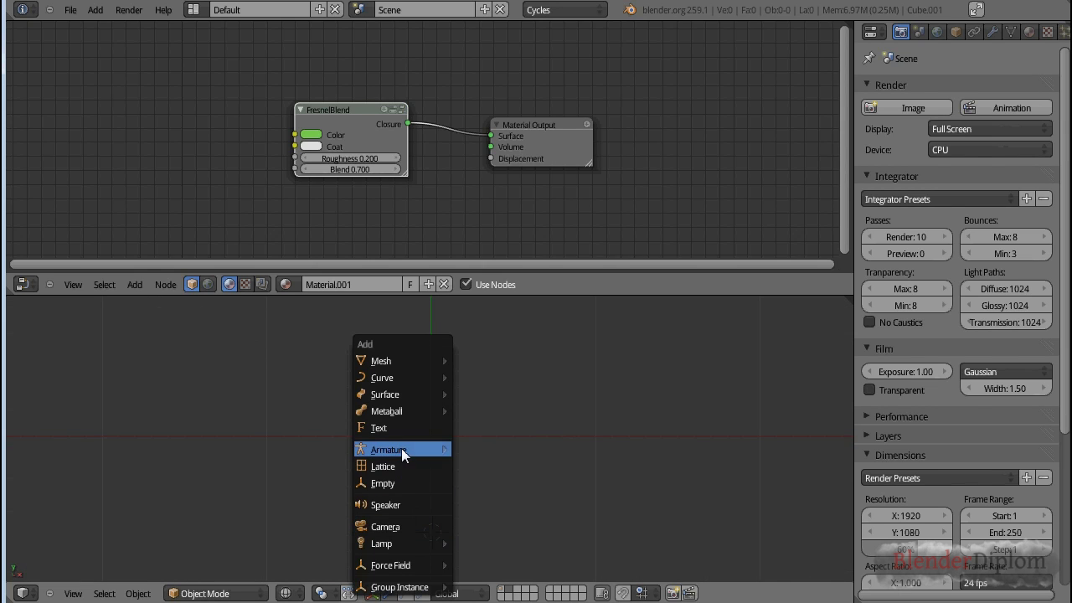
{"action": "left_click", "coordinate": [411, 526]}
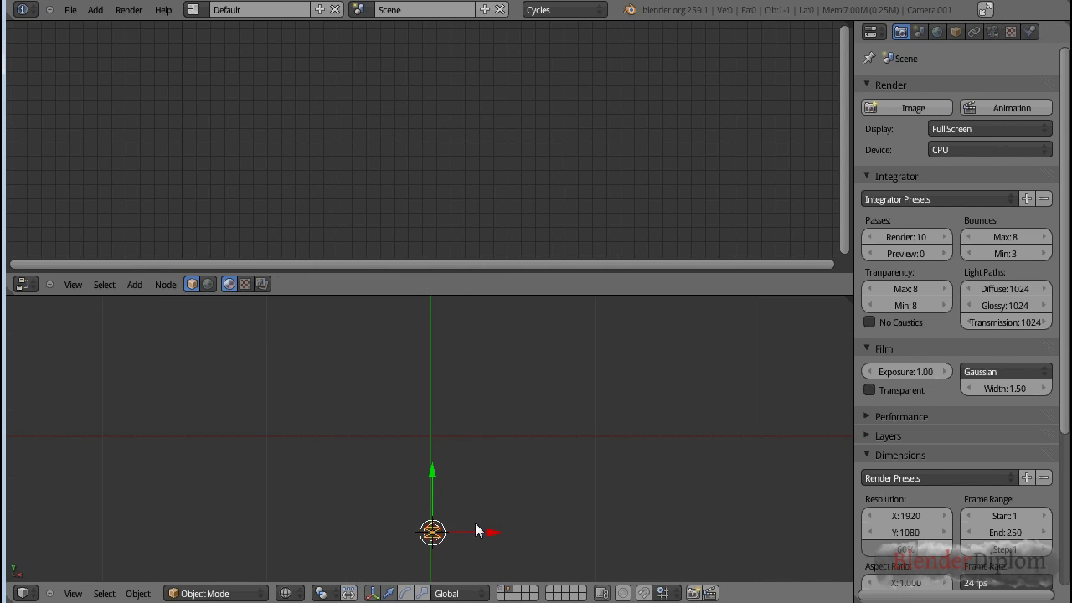
{"action": "type", "text": "r90"}
{"action": "key", "text": "Return"}
Make the new camera the active scene camera and look through it.
{"action": "key", "text": "KP_0"}
{"action": "key", "text": "KP_0"}
{"action": "key", "text": "ctrl+KP_0"}
Return to the top view and reset the 3D cursor to the world origin.
{"action": "key", "text": "KP_7"}
{"action": "middle_click_drag", "start_coordinate": [520, 510], "coordinate": [468, 410], "text": "shift"}
{"action": "scroll", "coordinate": [469, 411], "scroll_direction": "down", "scroll_amount": 3}
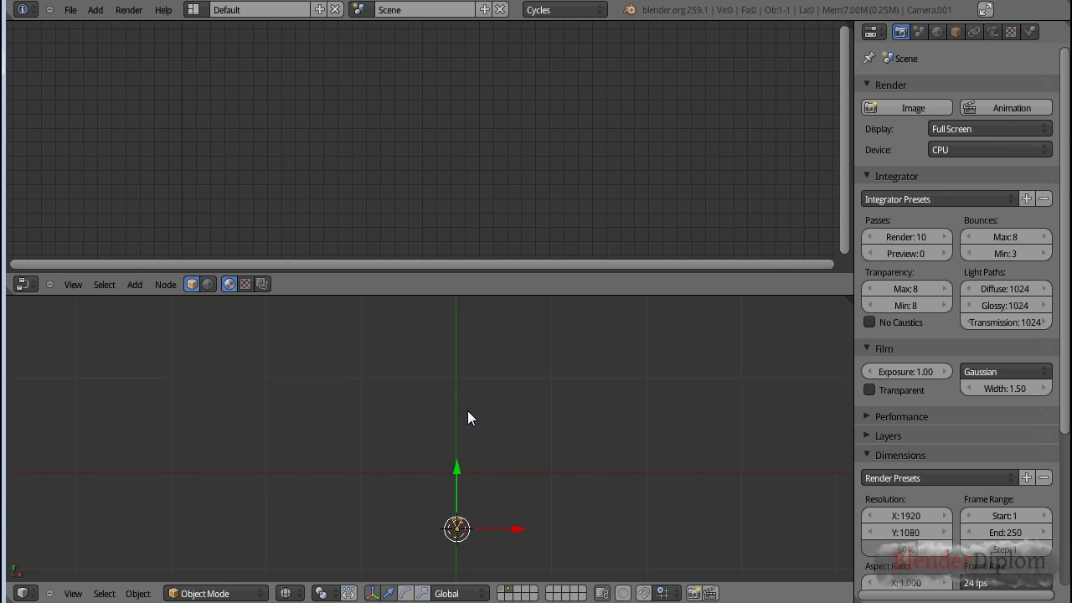
{"action": "key", "text": "shift+a"}
{"action": "left_click", "coordinate": [474, 425]}
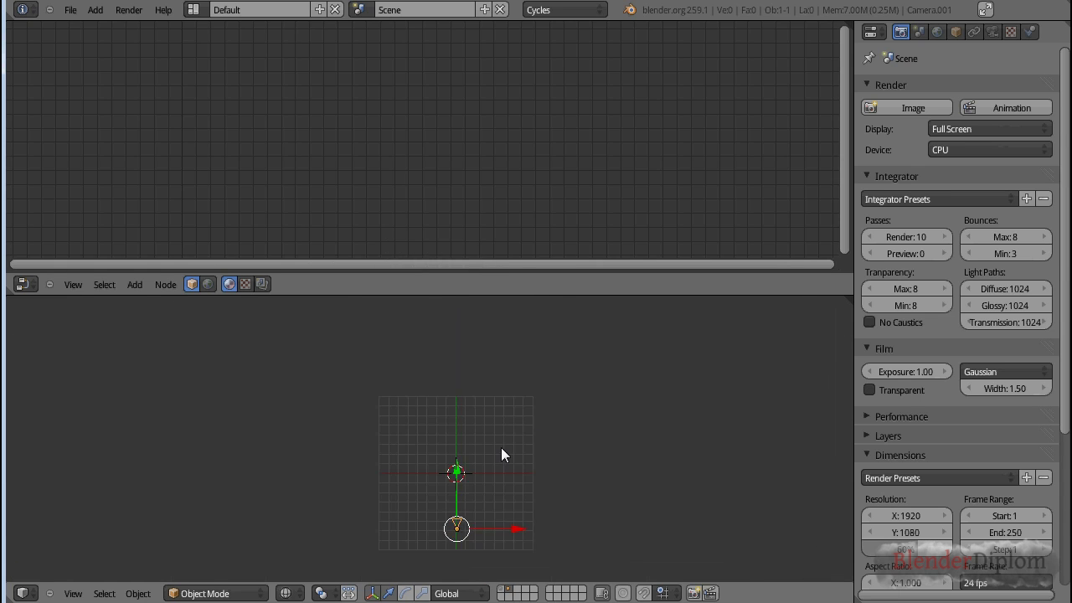
Add a plane mesh at the origin and scale it up as the ground.
{"action": "key", "text": "shift+a"}
{"action": "mouse_move", "coordinate": [469, 283]}
{"action": "left_click", "coordinate": [549, 282]}
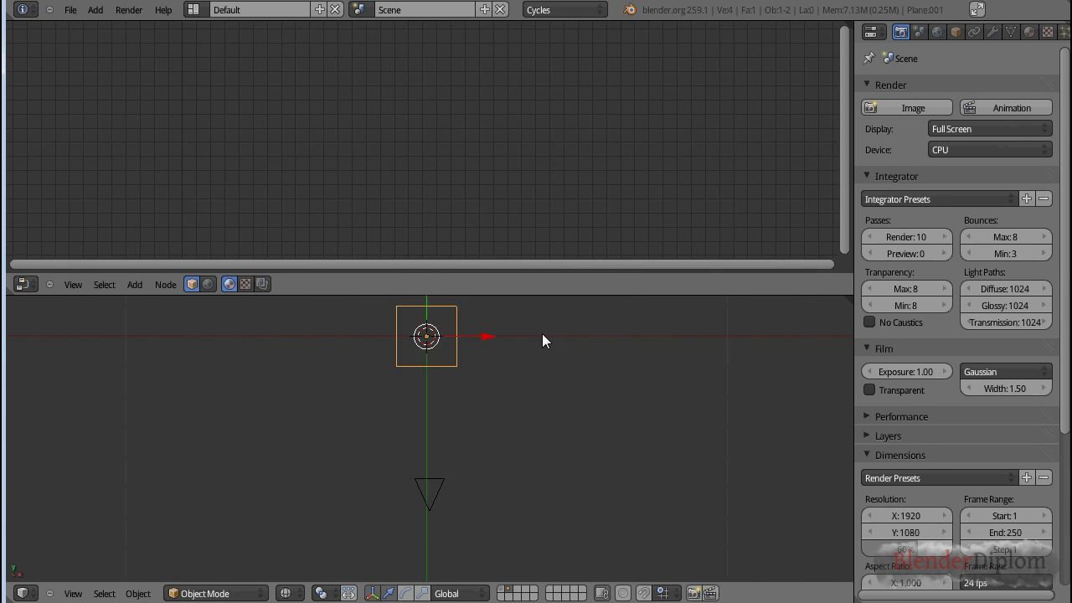
{"action": "key", "text": "s"}
{"action": "left_click", "coordinate": [682, 521]}
Add a monkey head mesh at the centre of the ground plane.
{"action": "key", "text": "shift+a"}
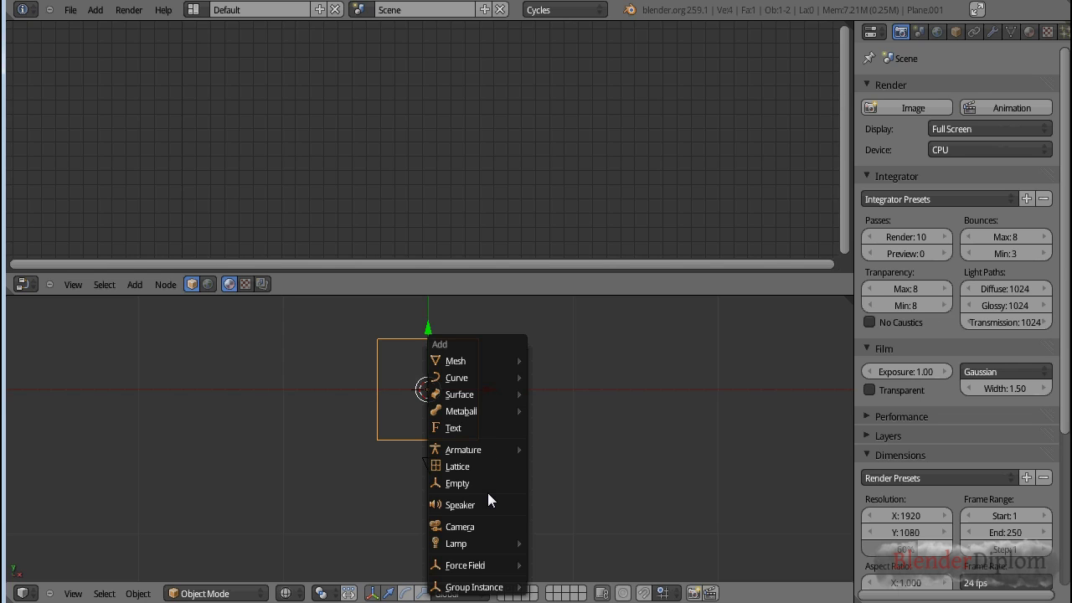
{"action": "mouse_move", "coordinate": [481, 361]}
{"action": "left_click", "coordinate": [576, 498]}
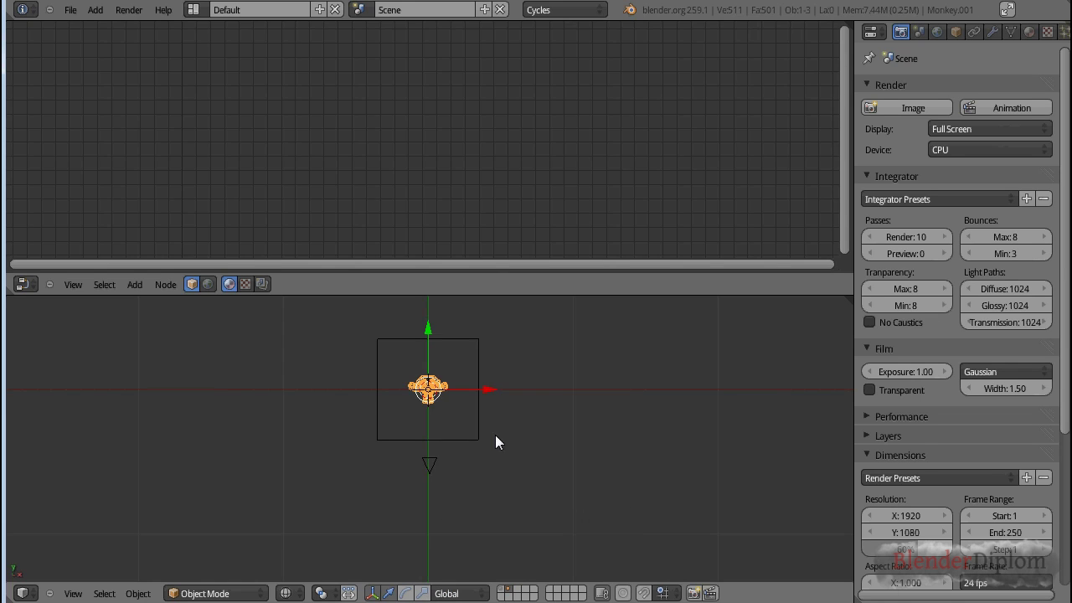
Raise the monkey head onto the plane and tilt it in the side view.
{"action": "key", "text": "KP_3"}
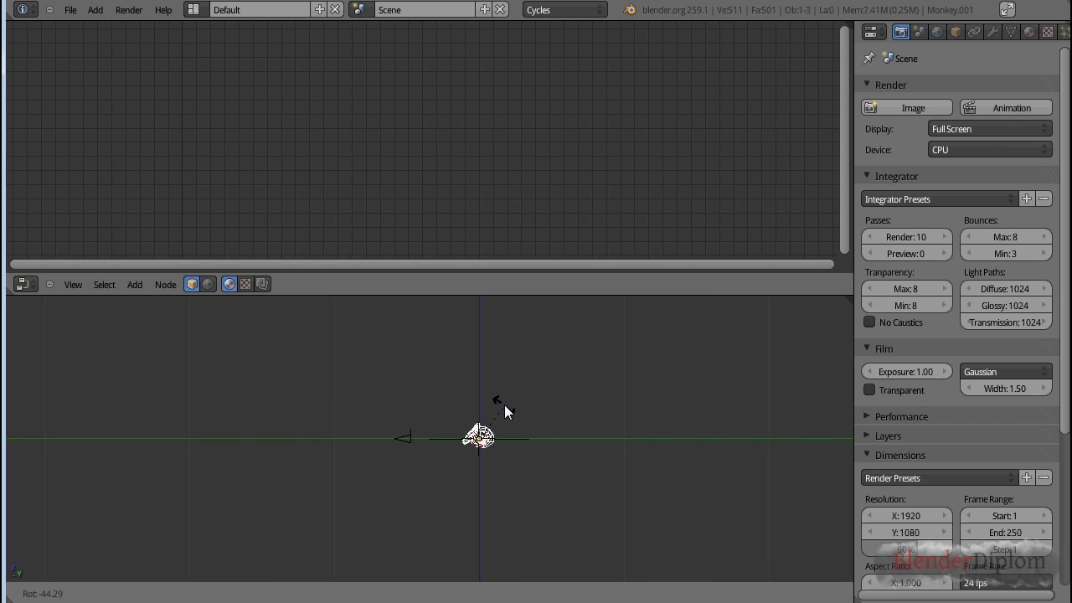
{"action": "left_click_drag", "start_coordinate": [477, 385], "coordinate": [477, 377]}
{"action": "scroll", "coordinate": [499, 454], "scroll_direction": "up", "scroll_amount": 1}
{"action": "key", "text": "r"}
{"action": "left_click", "coordinate": [529, 464]}
Give the monkey head a level 2 subdivision surface and a new Diffuse BSDF material.
{"action": "key", "text": "ctrl+Tab"}
{"action": "key", "text": "ctrl+Tab"}
{"action": "key", "text": "ctrl+2"}
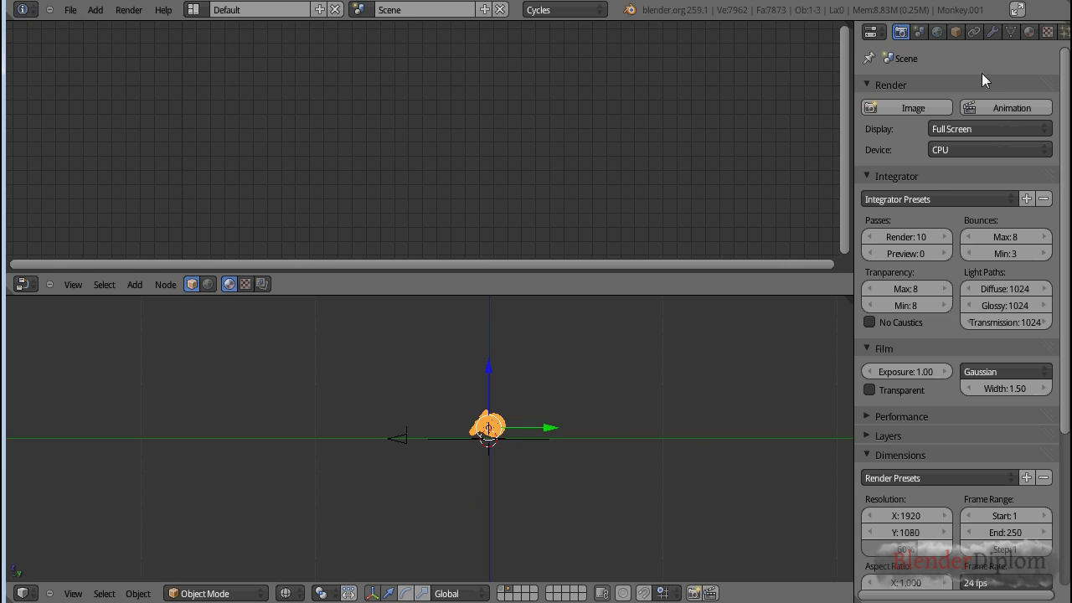
{"action": "left_click", "coordinate": [1031, 32]}
{"action": "left_click", "coordinate": [949, 141]}
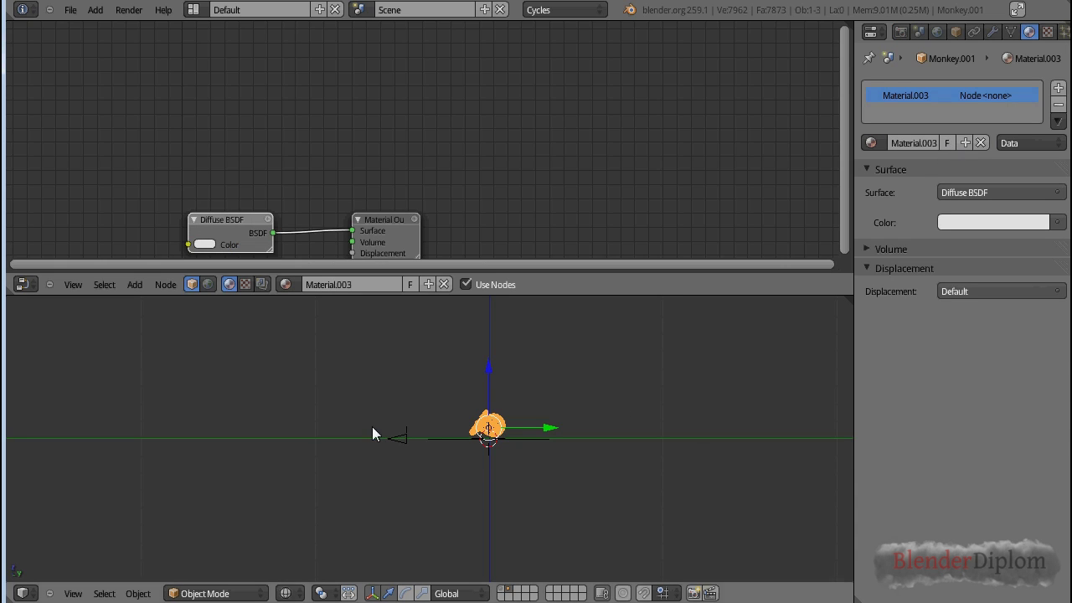
Move the camera up while looking through it so the whole monkey head fits in the frame.
{"action": "key", "text": "KP_0"}
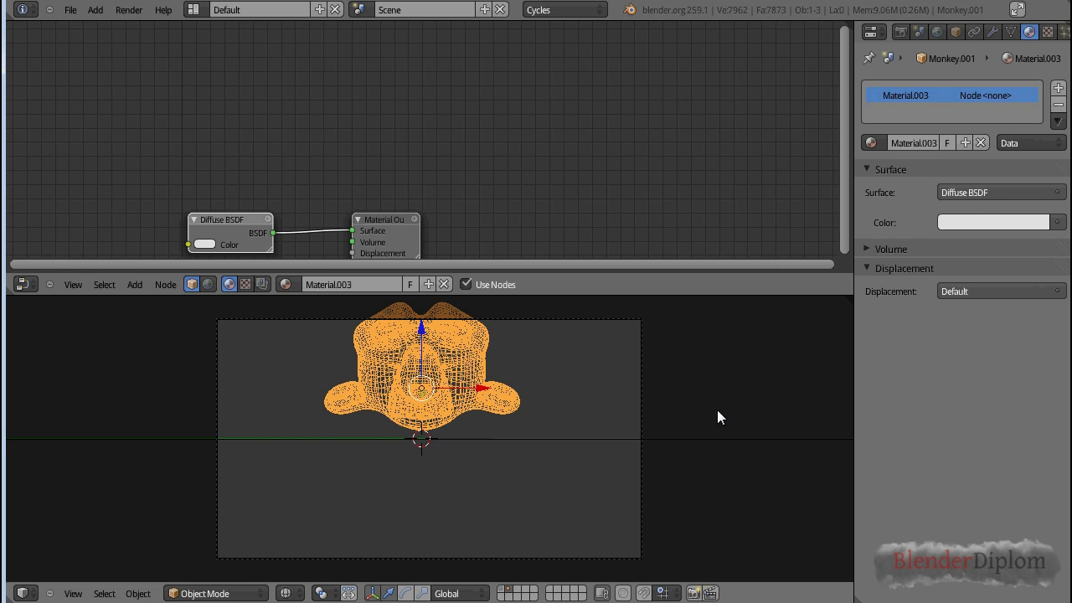
{"action": "right_click", "coordinate": [640, 426]}
{"action": "key", "text": "g"}
{"action": "left_click", "coordinate": [626, 310]}
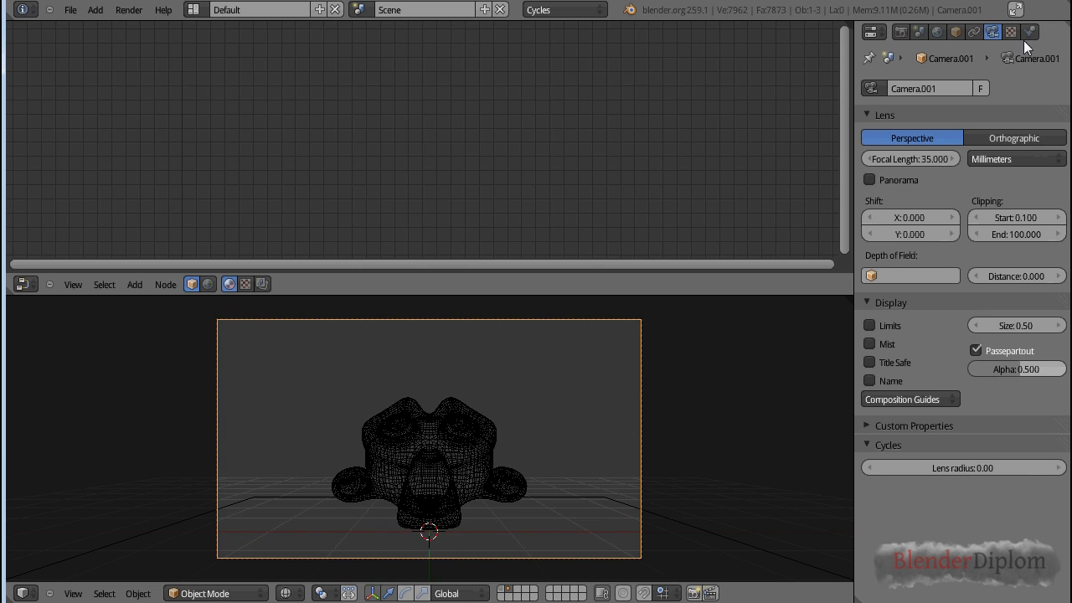
Set the world background color to black and its strength to 0.
{"action": "left_click", "coordinate": [917, 31]}
{"action": "left_click", "coordinate": [937, 32]}
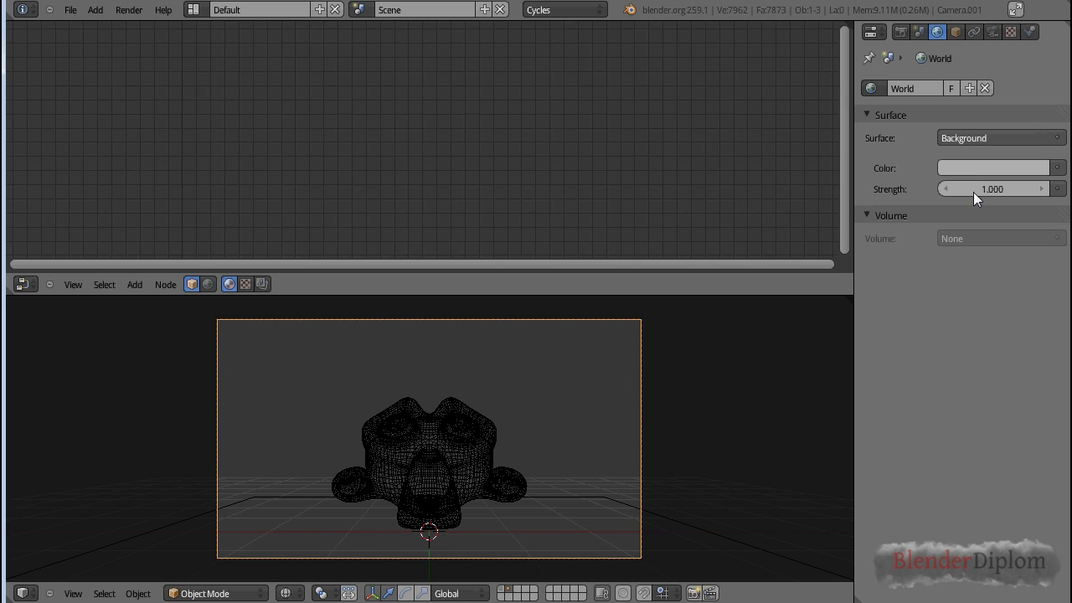
{"action": "left_click", "coordinate": [989, 172]}
{"action": "left_click_drag", "start_coordinate": [1036, 238], "coordinate": [1036, 308]}
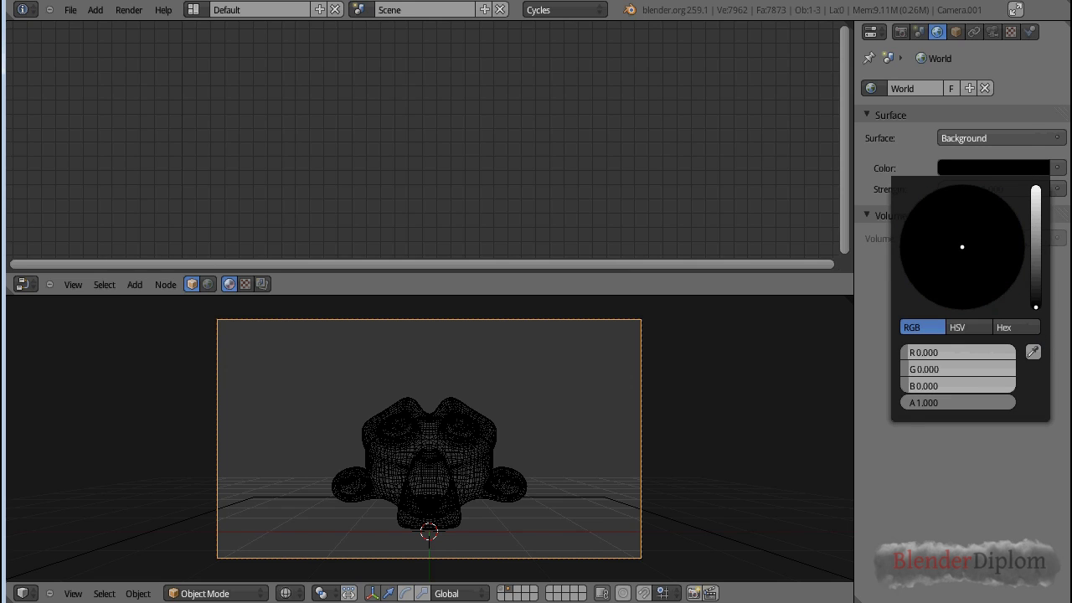
{"action": "key", "text": "BackSpace"}
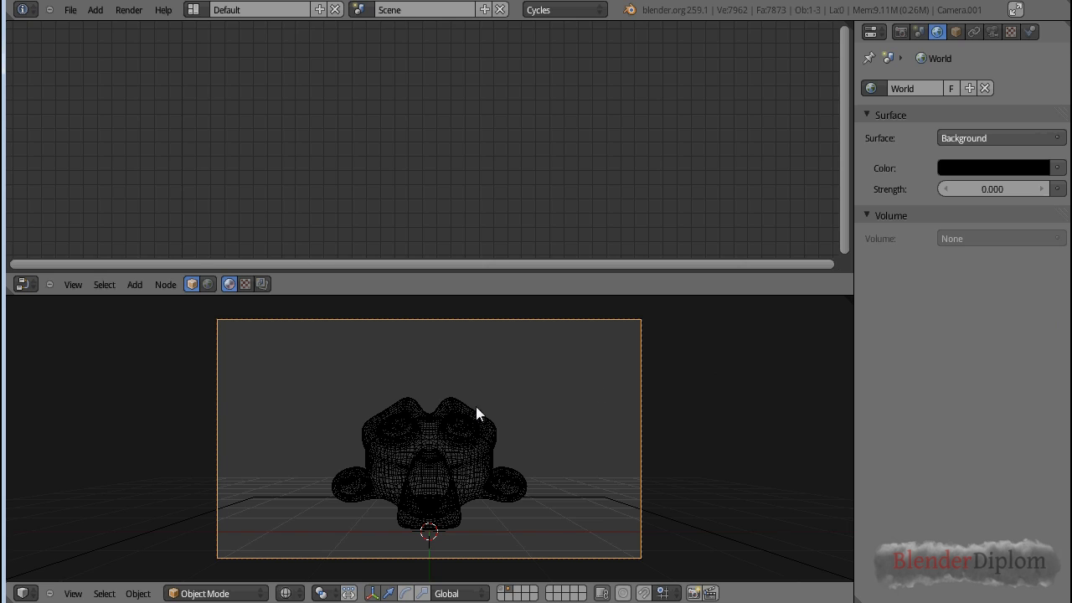
Raise the camera and aim it down in fly mode so the monkey head and plane are framed.
{"action": "key", "text": "g"}
{"action": "left_click", "coordinate": [441, 402]}
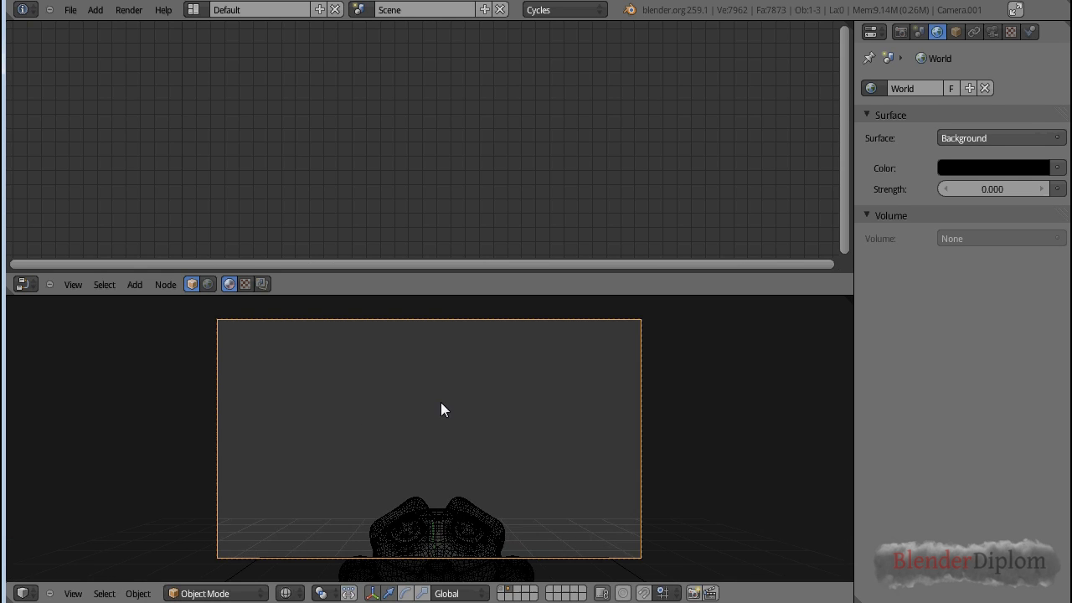
{"action": "key", "text": "shift+f"}
{"action": "left_click", "coordinate": [422, 576]}
{"action": "key", "text": "shift+f"}
{"action": "left_click", "coordinate": [476, 442]}
Rotate the monkey head around the Z axis to face sideways and display the view in solid shading.
{"action": "right_click", "coordinate": [475, 443]}
{"action": "key", "text": "r"}
{"action": "key", "text": "z"}
{"action": "left_click", "coordinate": [459, 490]}
{"action": "mouse_move", "coordinate": [440, 409]}
{"action": "left_mouse_down"}
{"action": "mouse_move", "coordinate": [511, 452]}
{"action": "mouse_move", "coordinate": [488, 459]}
{"action": "left_mouse_up"}
{"action": "key", "text": "z"}
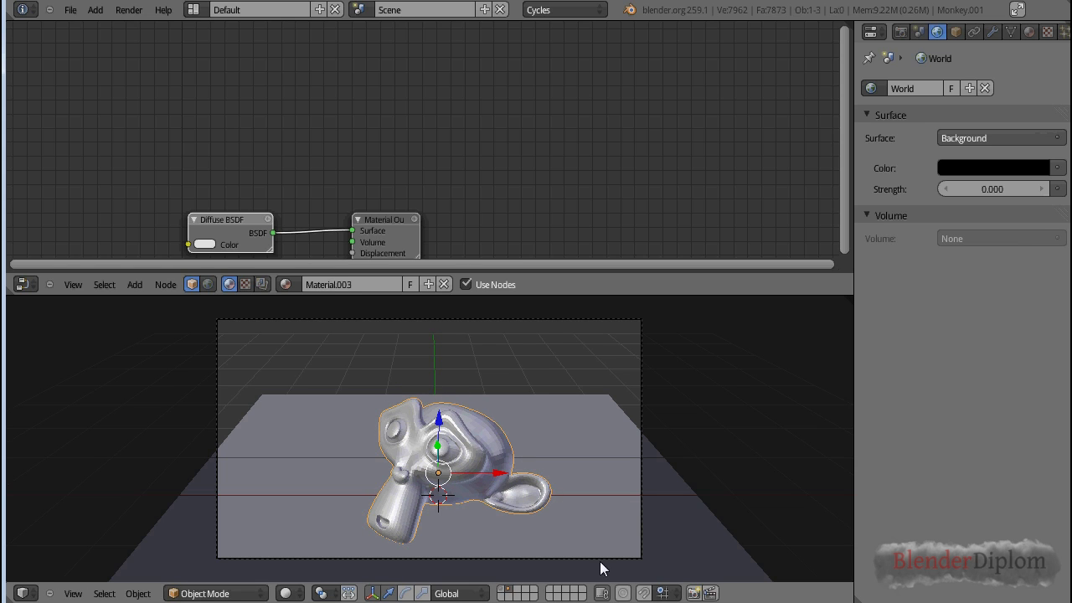
Save the scene over the existing file CyclesTut.blend.
{"action": "key", "text": "ctrl+shift+s"}
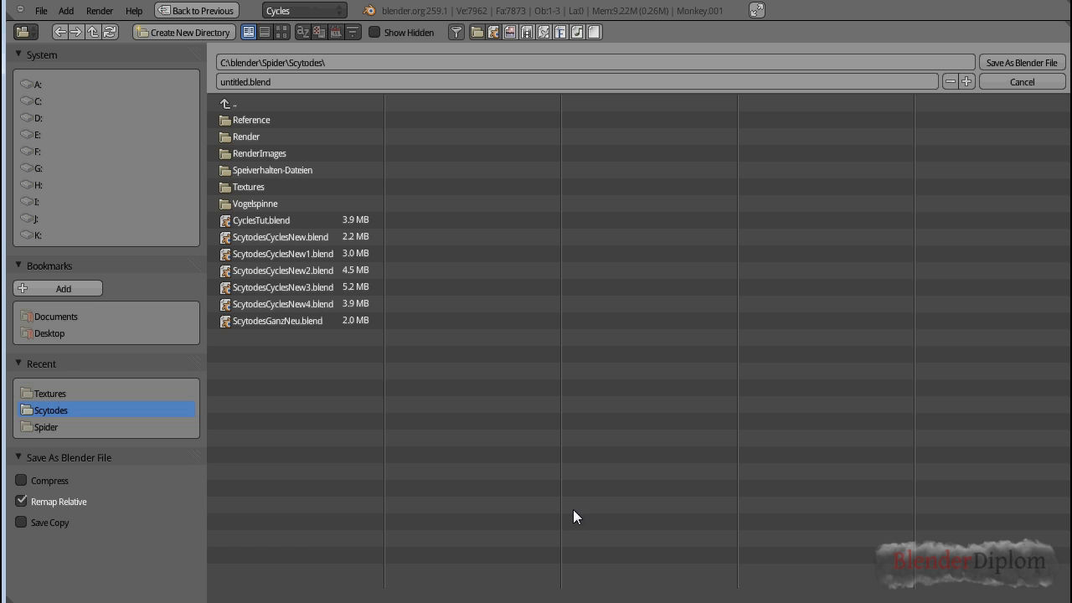
{"action": "double_click", "coordinate": [276, 219]}
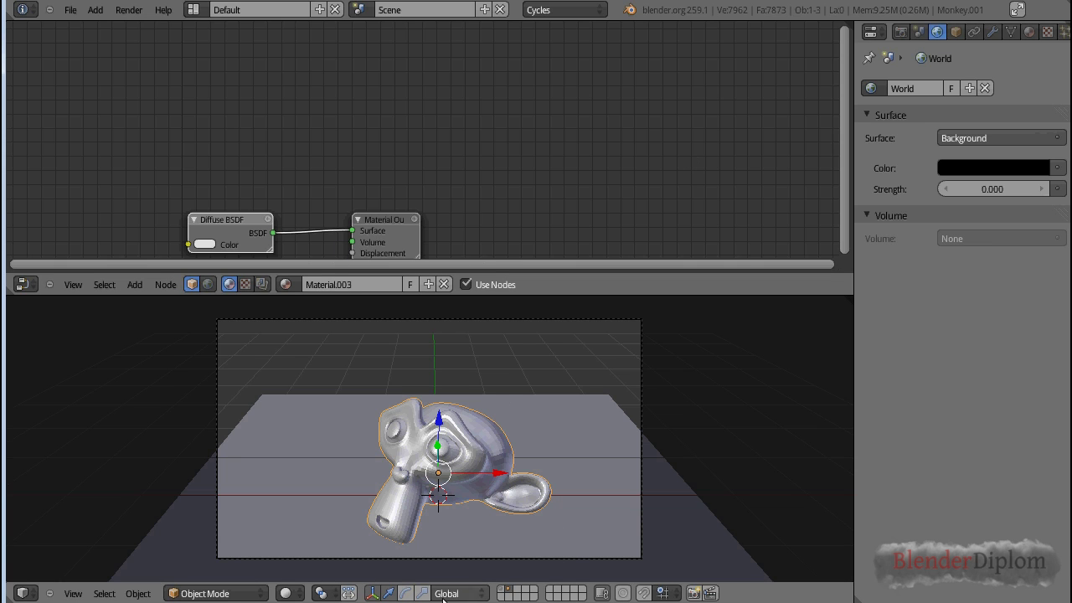
Preview the unlit scene in rendered viewport shading, and return to solid shading.
{"action": "left_click", "coordinate": [286, 593]}
{"action": "left_click", "coordinate": [307, 484]}
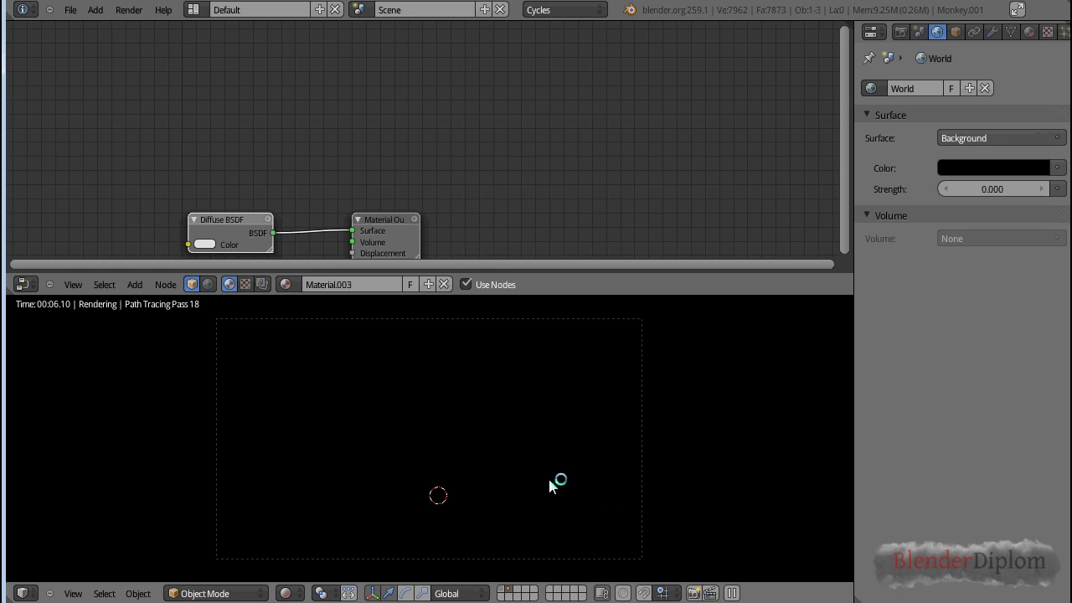
{"action": "left_click", "coordinate": [286, 592]}
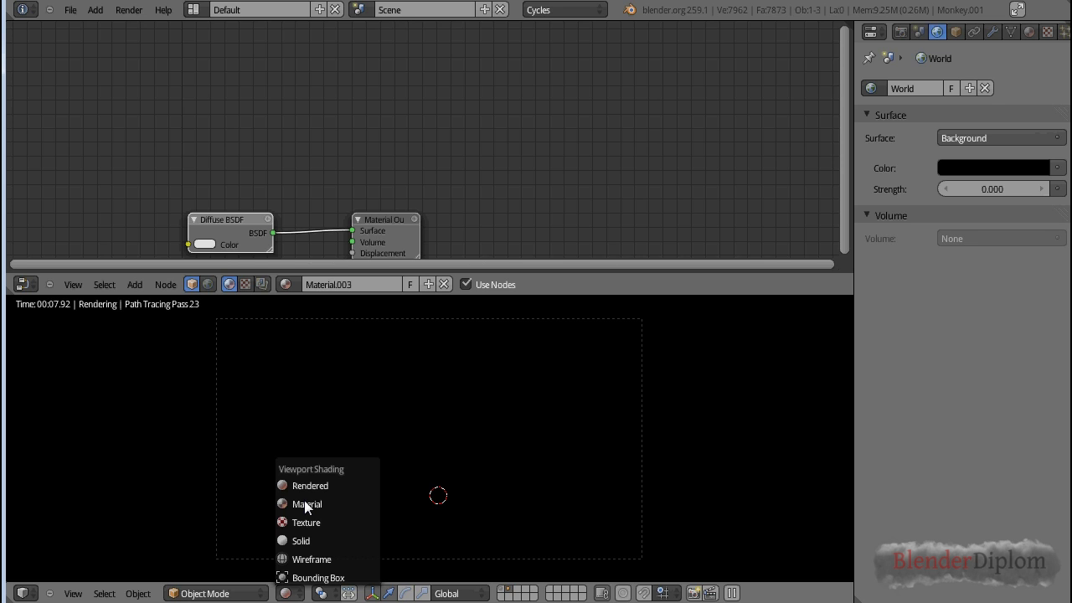
{"action": "left_click", "coordinate": [305, 540]}
Add a sun lamp beside the ground plane from the top view.
{"action": "scroll", "coordinate": [669, 492], "scroll_direction": "down", "scroll_amount": 5}
{"action": "scroll", "coordinate": [669, 492], "scroll_direction": "up", "scroll_amount": 7}
{"action": "scroll", "coordinate": [669, 483], "scroll_direction": "down", "scroll_amount": 3}
{"action": "key", "text": "KP_7"}
{"action": "middle_click_drag", "start_coordinate": [492, 362], "coordinate": [476, 413], "text": "shift"}
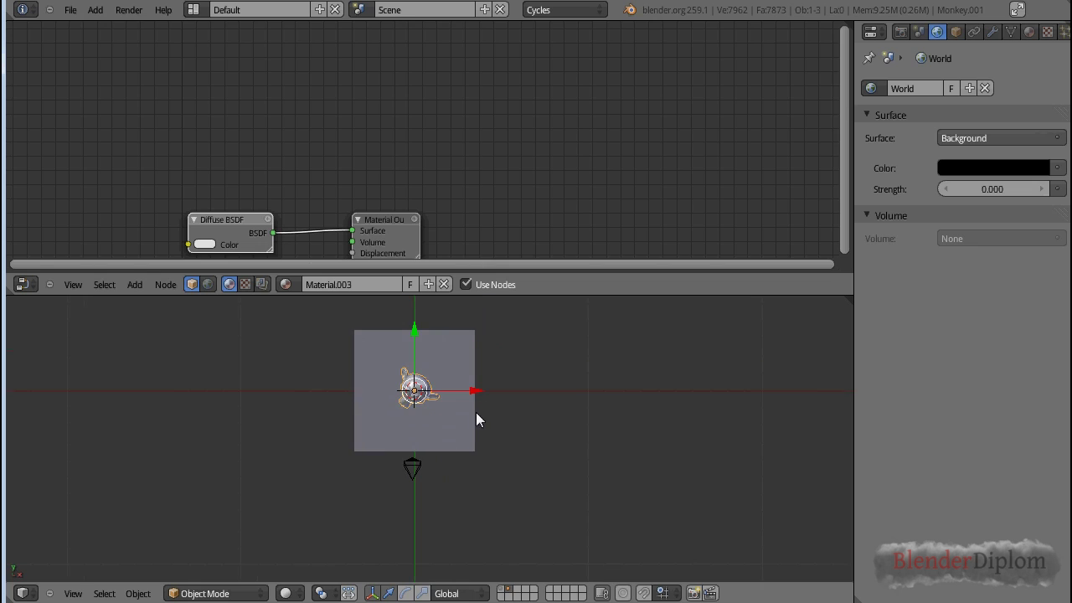
{"action": "key", "text": "shift+a"}
{"action": "mouse_move", "coordinate": [494, 544]}
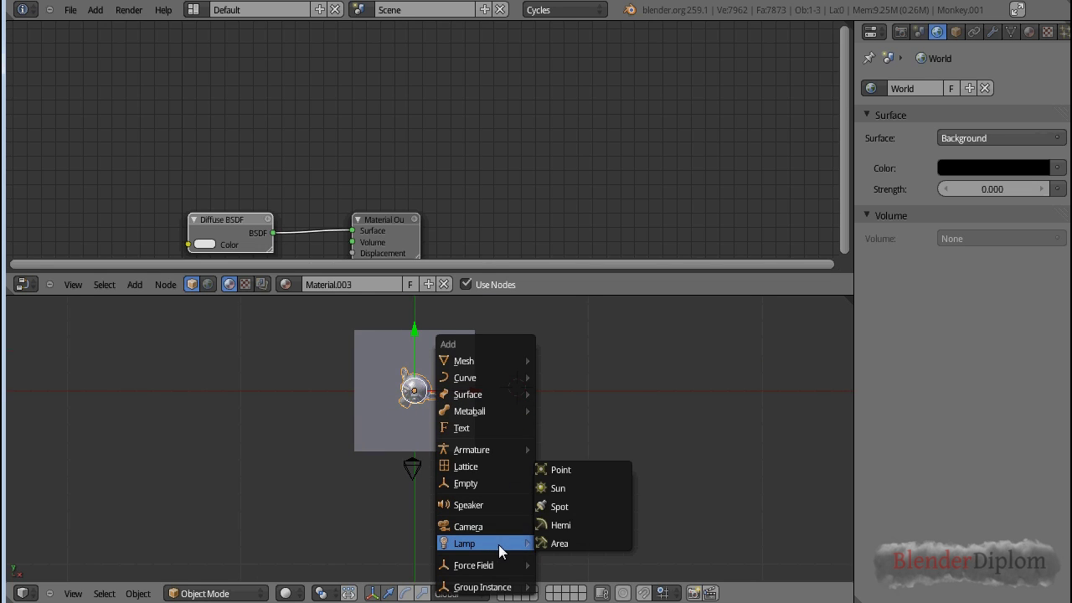
{"action": "left_click", "coordinate": [564, 489]}
Raise the sun lamp in the front view and tilt it toward the monkey head.
{"action": "key", "text": "KP_1"}
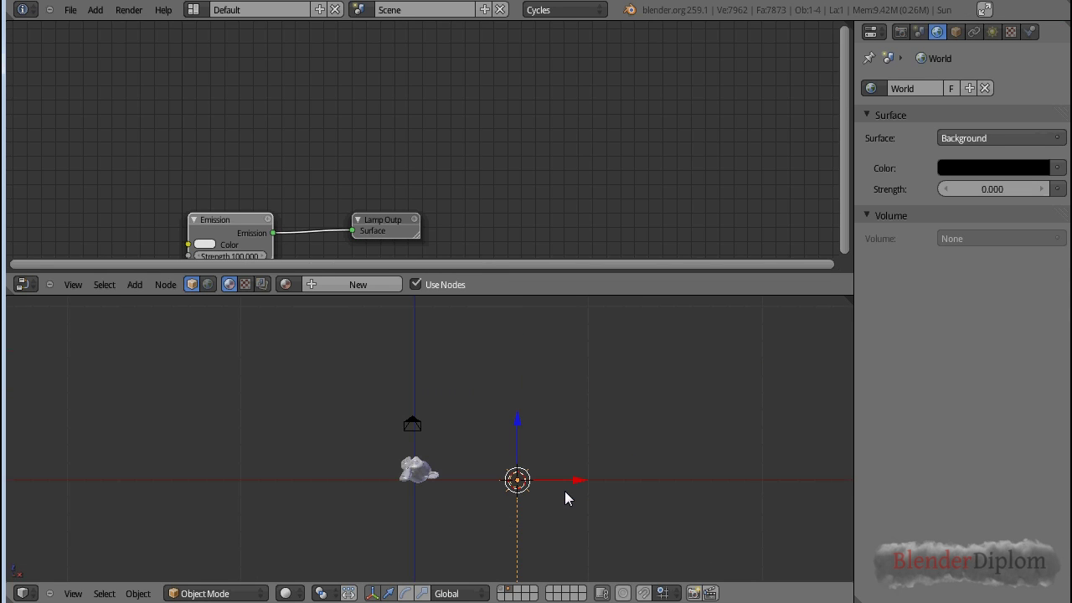
{"action": "key", "text": "g"}
{"action": "left_click", "coordinate": [510, 411]}
{"action": "key", "text": "r"}
{"action": "left_click", "coordinate": [463, 507]}
{"action": "scroll", "coordinate": [497, 490], "scroll_direction": "up", "scroll_amount": 2}
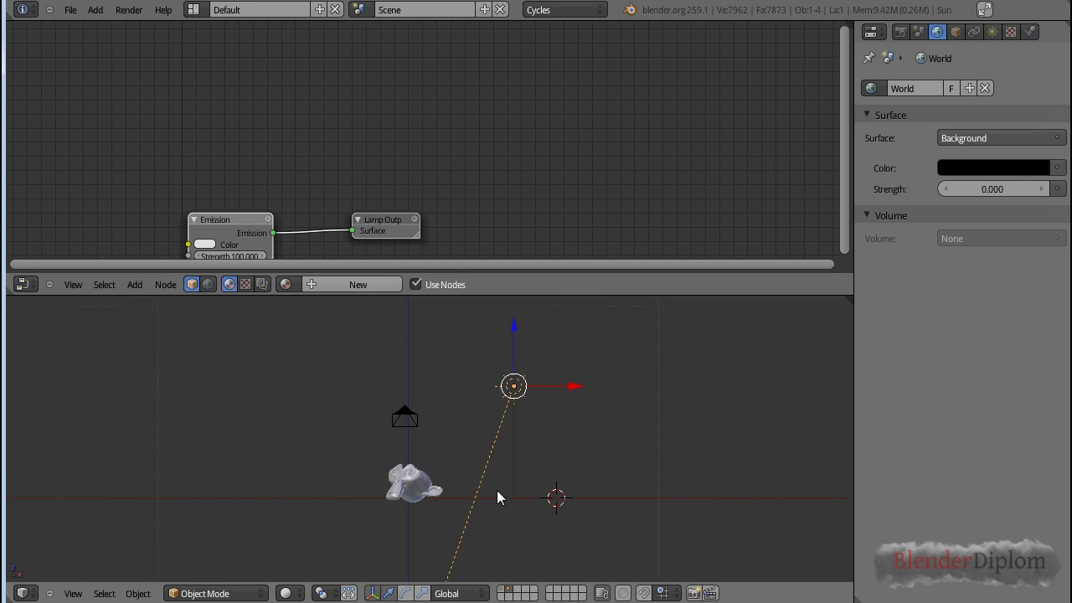
{"action": "key", "text": "g"}
{"action": "left_click", "coordinate": [511, 500]}
Select the monkey head and raise it slightly above the ground plane.
{"action": "scroll", "coordinate": [510, 500], "scroll_direction": "up", "scroll_amount": 4}
{"action": "right_click", "coordinate": [396, 523]}
{"action": "left_click_drag", "start_coordinate": [383, 477], "coordinate": [383, 465]}
Reselect the sun lamp and move it higher above the monkey head.
{"action": "right_click", "coordinate": [544, 494]}
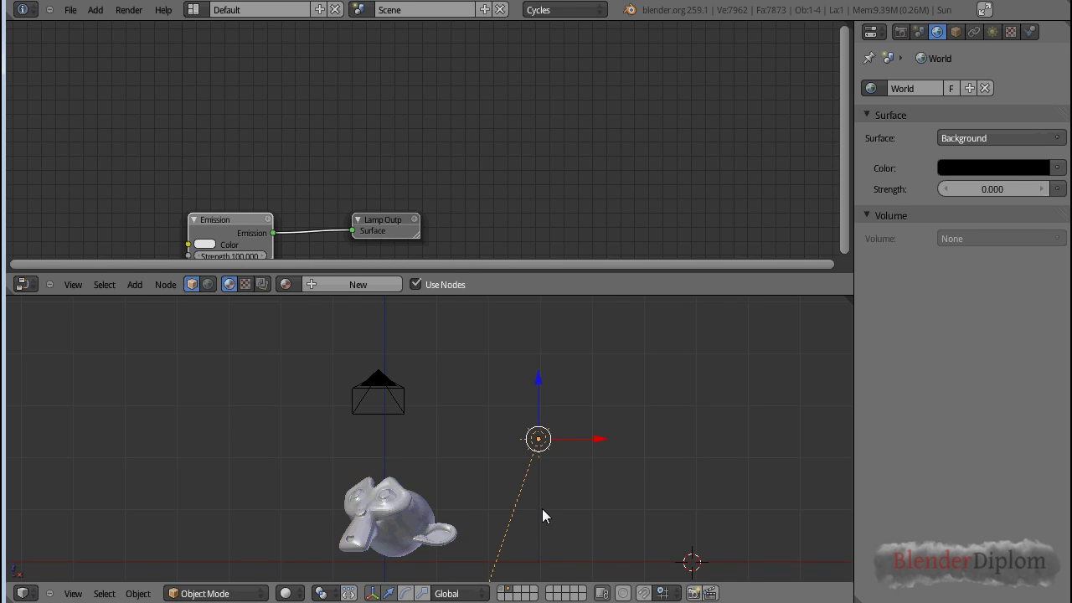
{"action": "scroll", "coordinate": [543, 512], "scroll_direction": "down", "scroll_amount": 2}
{"action": "key", "text": "g"}
{"action": "left_click", "coordinate": [564, 474]}
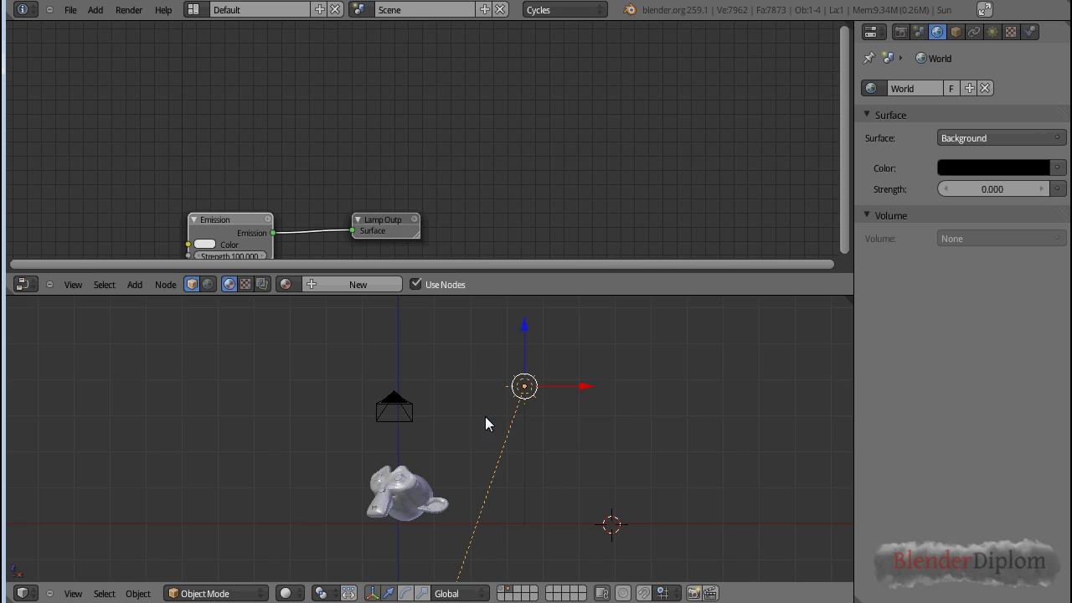
{"action": "key", "text": "r"}
{"action": "key", "text": "Escape"}
Look through the camera and split the 3D view into two side-by-side viewports.
{"action": "key", "text": "KP_0"}
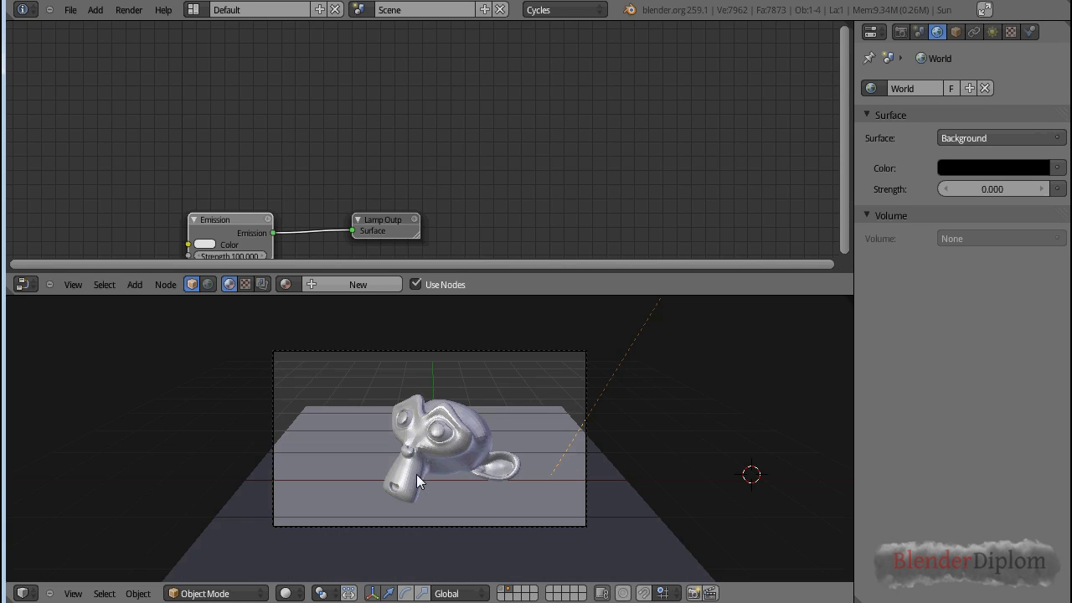
{"action": "left_click", "coordinate": [285, 592]}
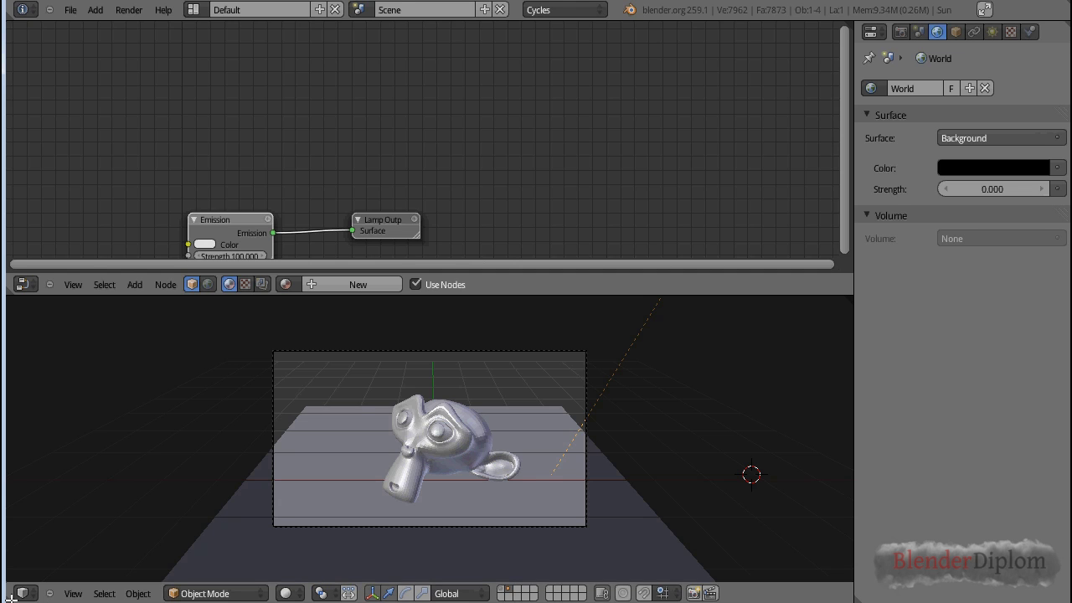
{"action": "left_click_drag", "start_coordinate": [13, 597], "coordinate": [442, 586]}
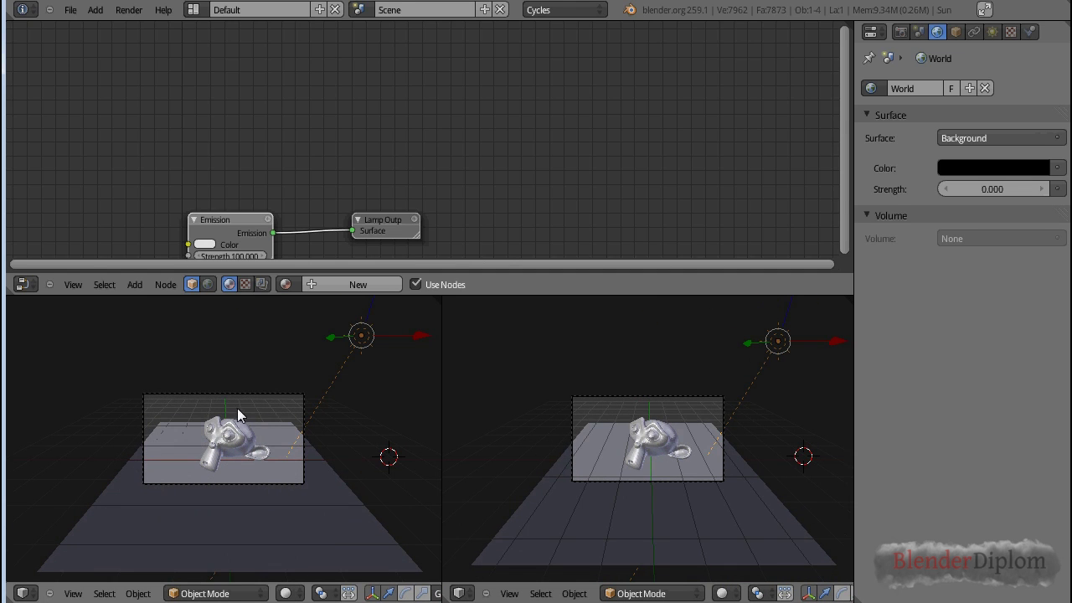
Set one 3D viewport to the top view and the camera viewport's shading to Rendered.
{"action": "key", "text": "KP_7"}
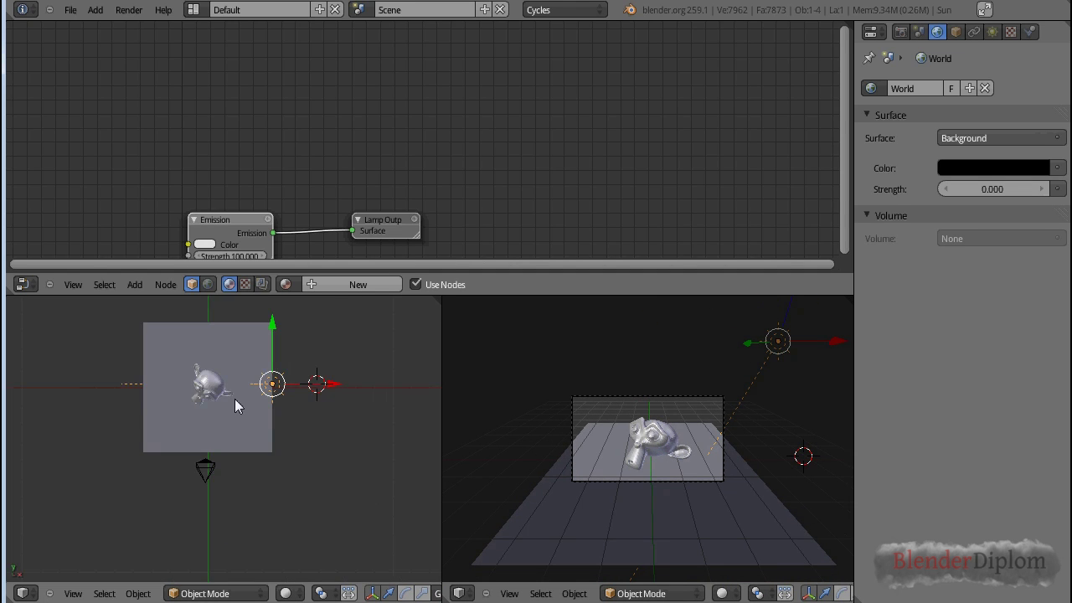
{"action": "left_click", "coordinate": [722, 593]}
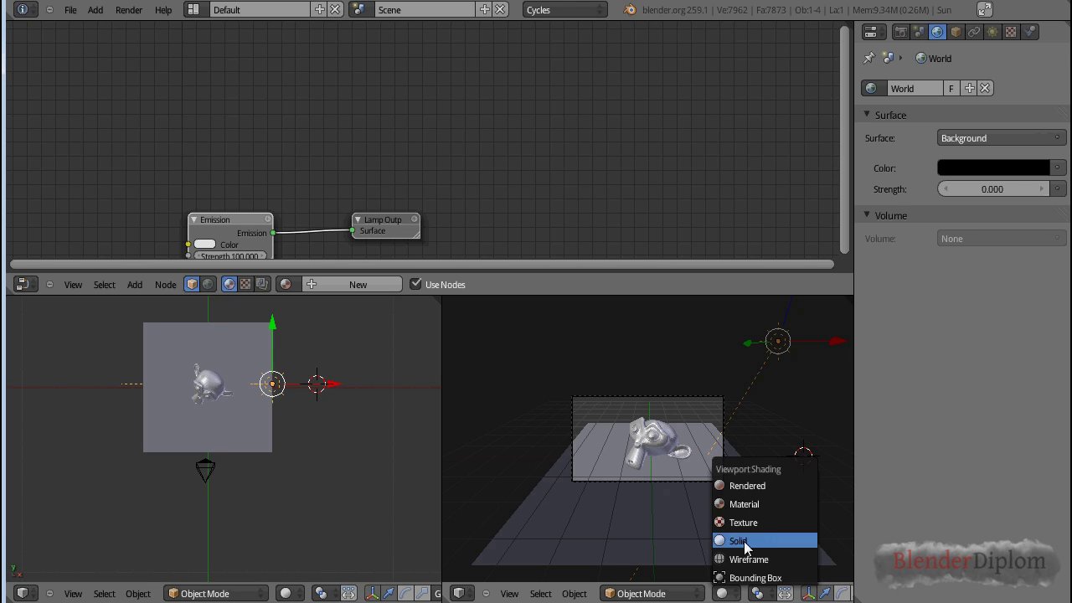
{"action": "left_click", "coordinate": [758, 481]}
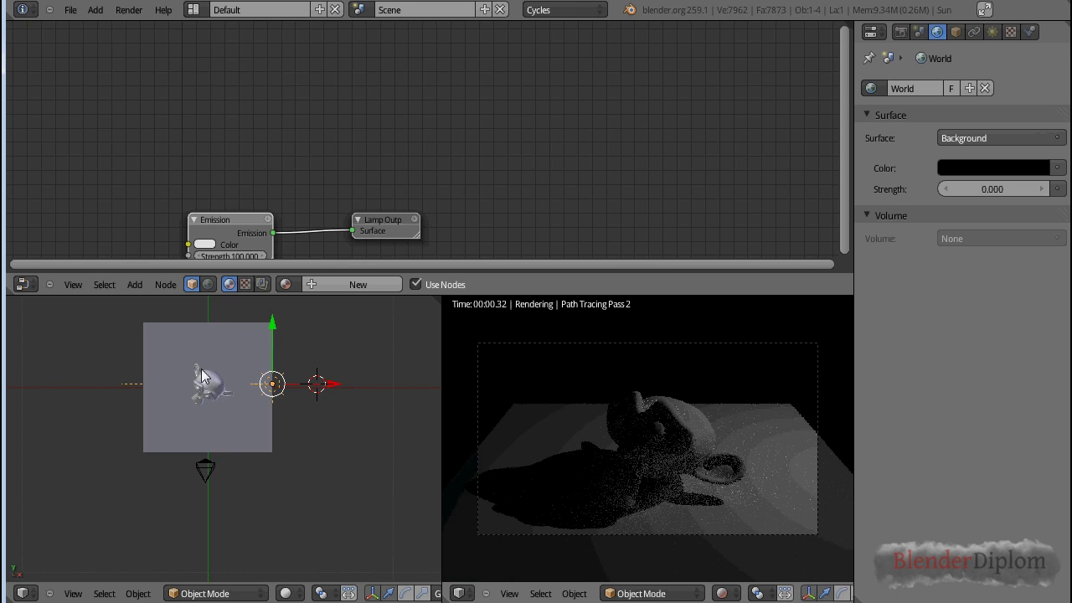
Move the sun lamp closer to the monkey head along X and lower it slightly along Z.
{"action": "key", "text": "g"}
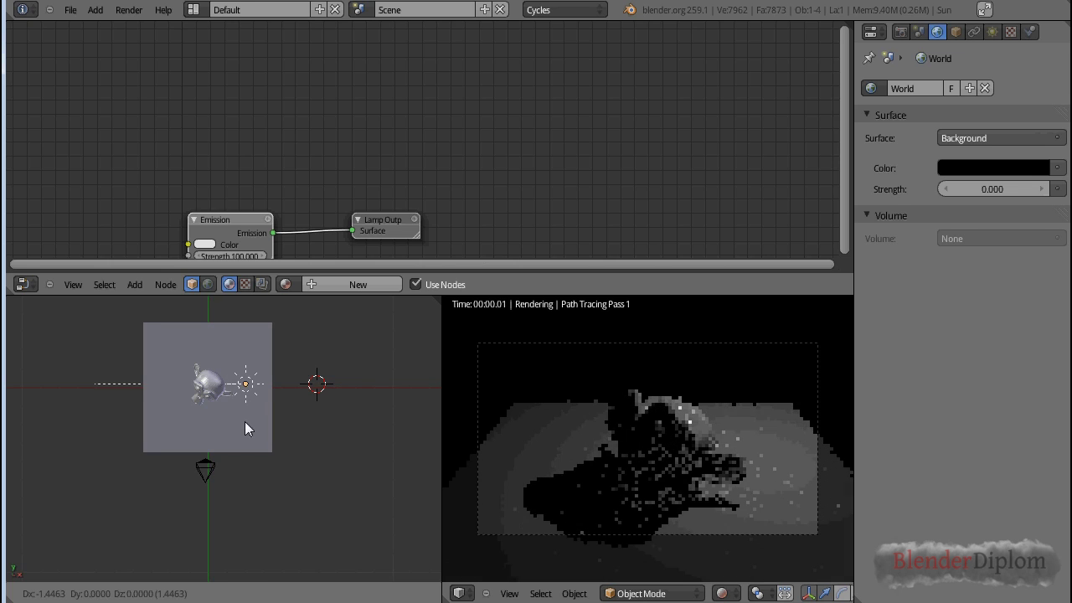
{"action": "left_click", "coordinate": [243, 406]}
{"action": "middle_click_drag", "start_coordinate": [248, 417], "coordinate": [232, 347]}
{"action": "key", "text": "g"}
{"action": "key", "text": "z"}
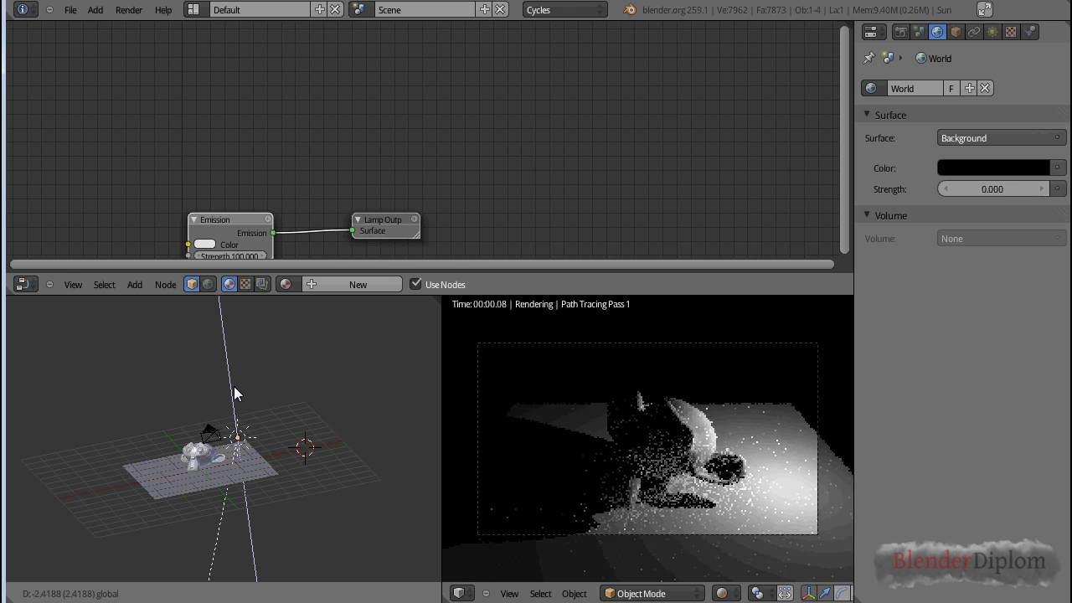
{"action": "left_click", "coordinate": [229, 365]}
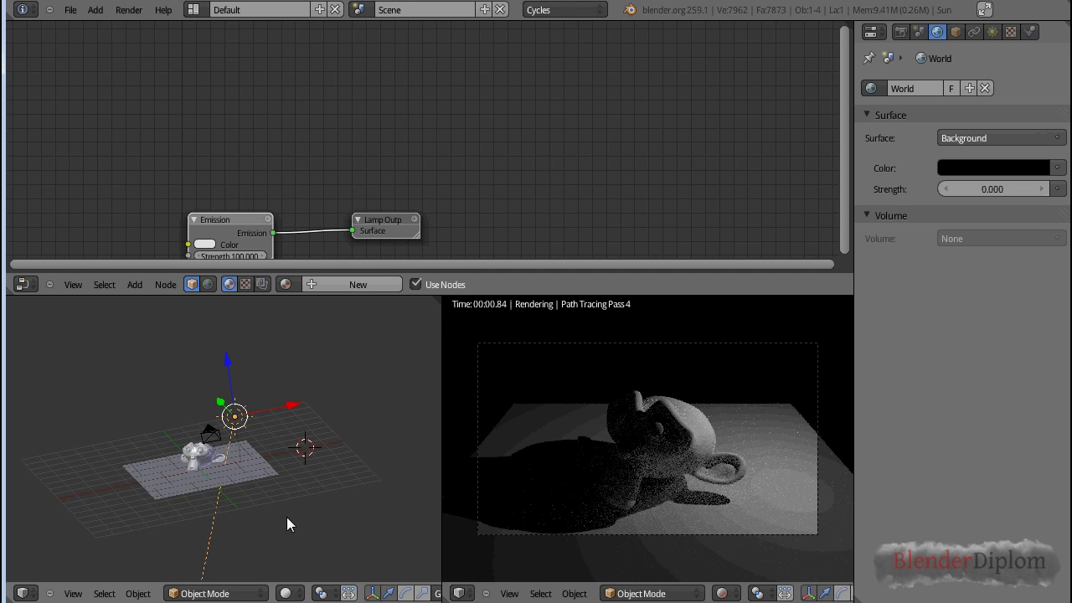
Delete the sun lamp in the orthographic front view.
{"action": "key", "text": "KP_1"}
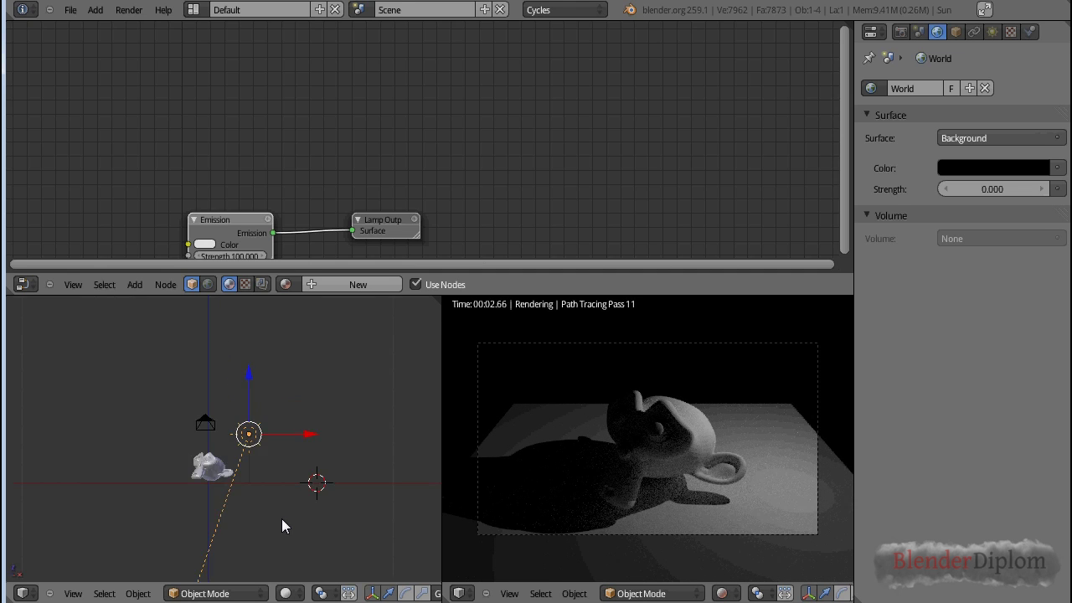
{"action": "key", "text": "KP_5"}
{"action": "scroll", "coordinate": [303, 505], "scroll_direction": "down", "scroll_amount": 2}
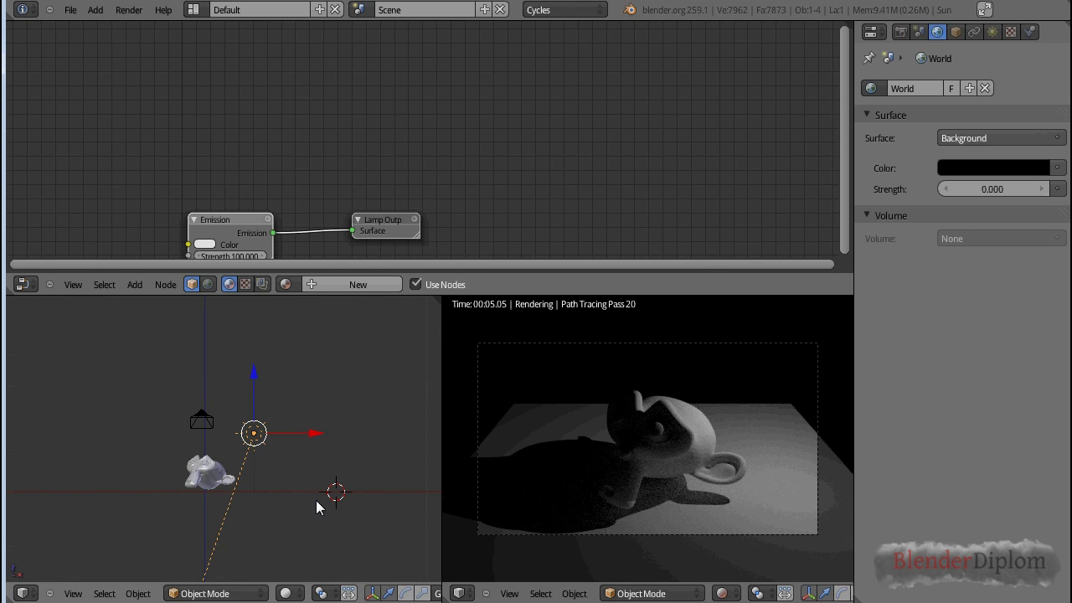
{"action": "key", "text": "Delete"}
Add an icosphere where the lamp was, above the monkey head, and scale it down to about half size.
{"action": "key", "text": "shift+a"}
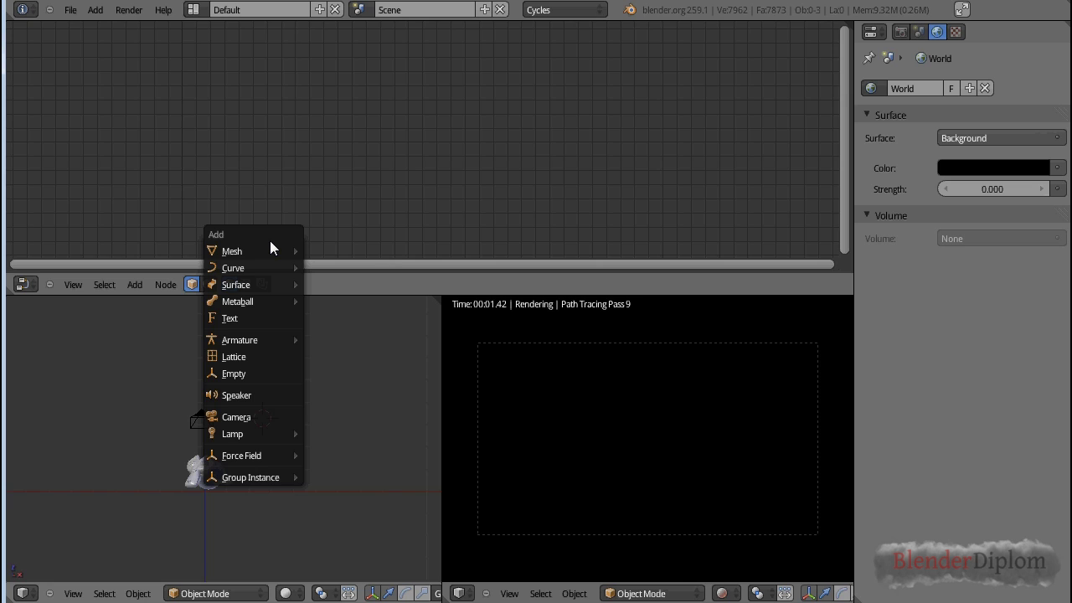
{"action": "mouse_move", "coordinate": [270, 245]}
{"action": "left_click", "coordinate": [388, 322]}
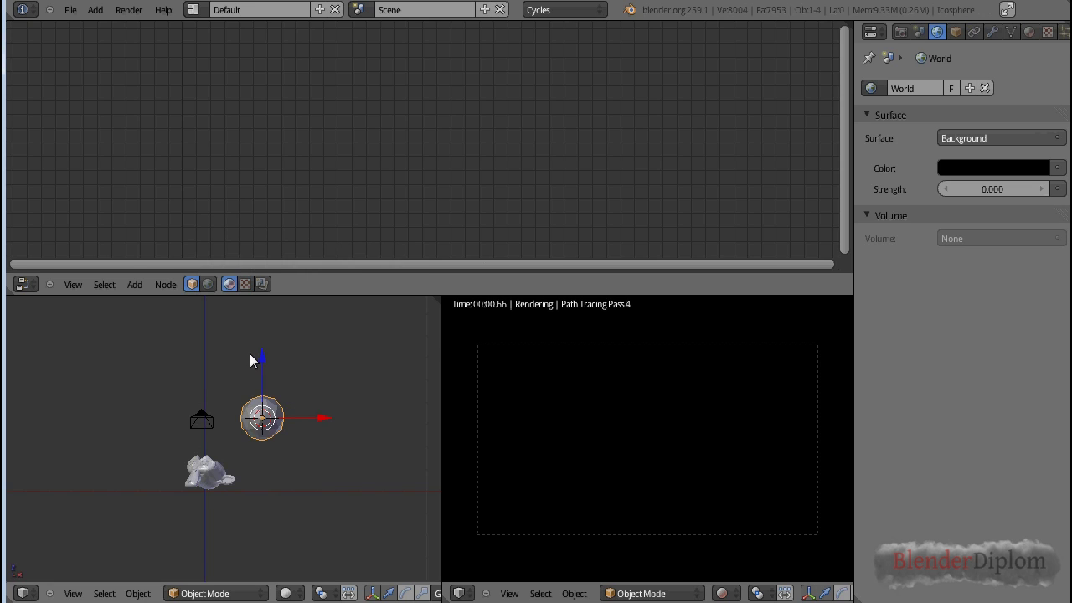
{"action": "key", "text": "s"}
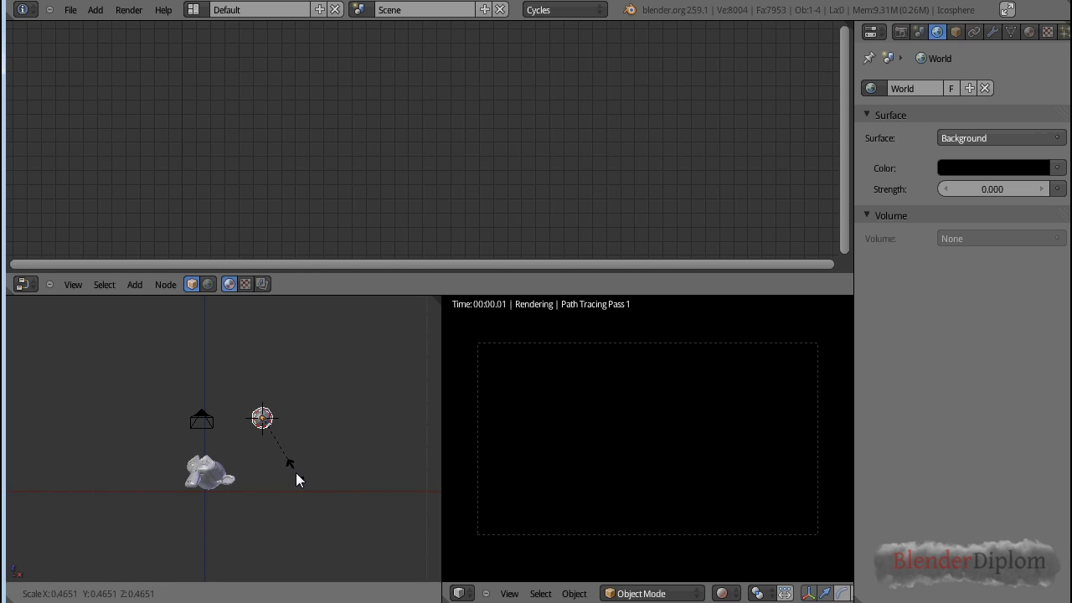
{"action": "left_click", "coordinate": [289, 474]}
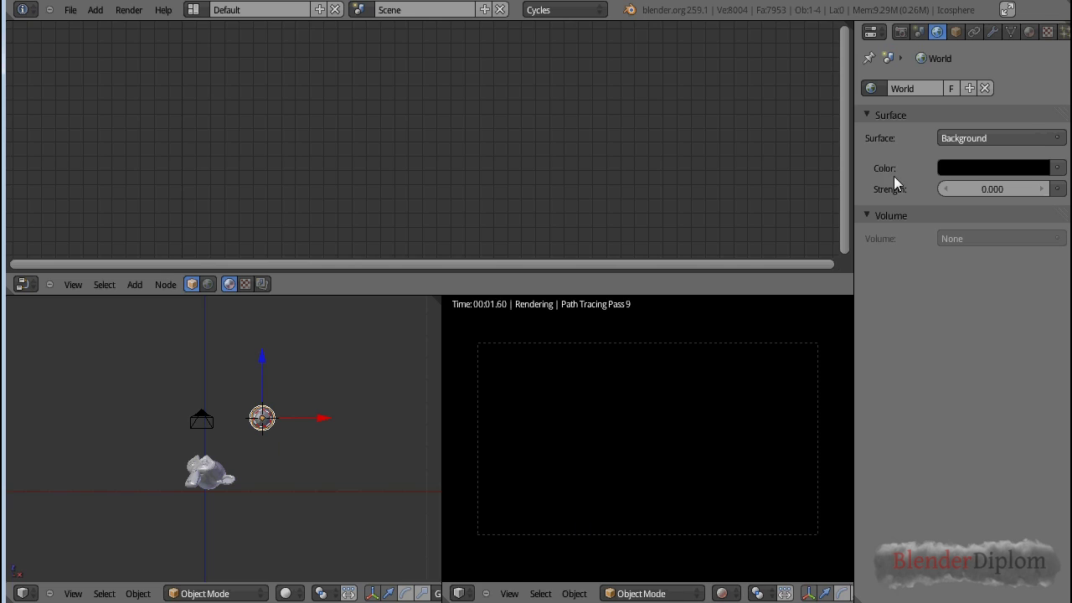
Give the icosphere a new material with a pale cream color and an Emission surface.
{"action": "left_click", "coordinate": [1030, 31]}
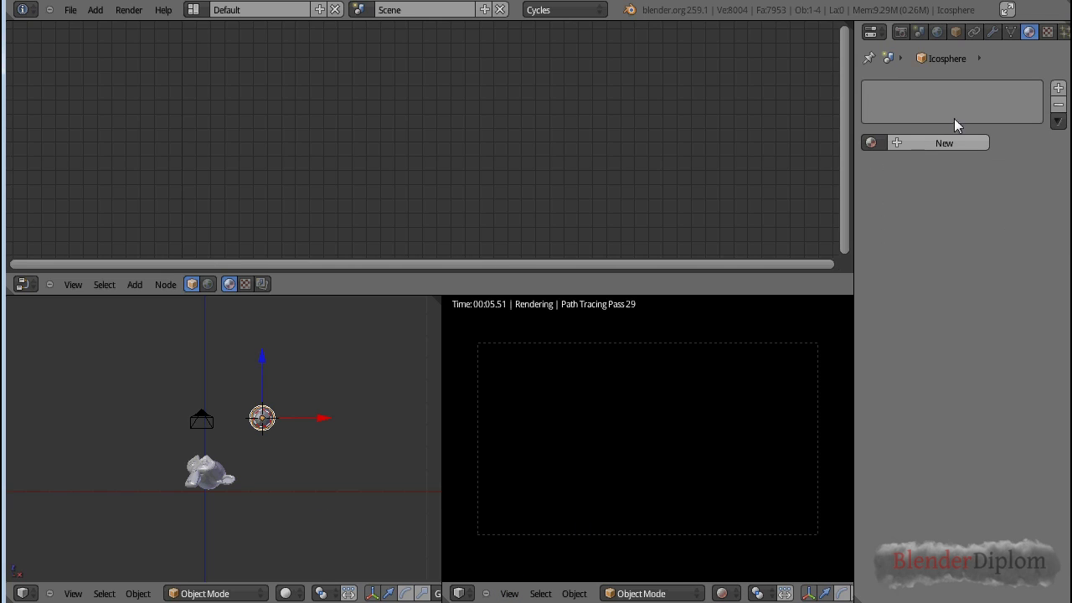
{"action": "left_click", "coordinate": [937, 142]}
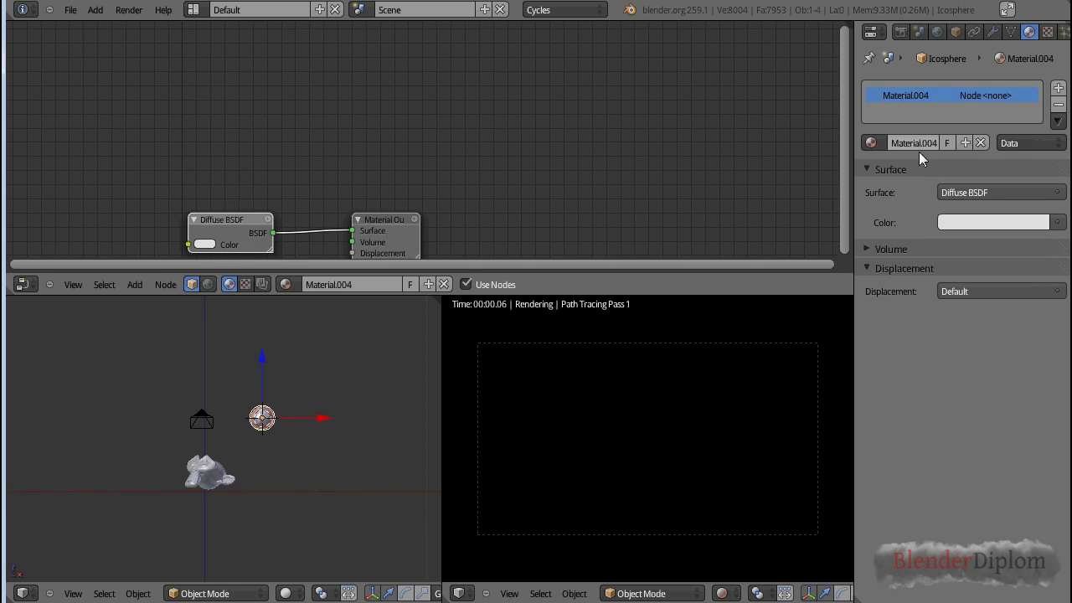
{"action": "left_click", "coordinate": [970, 218]}
{"action": "left_click_drag", "start_coordinate": [955, 290], "coordinate": [949, 316]}
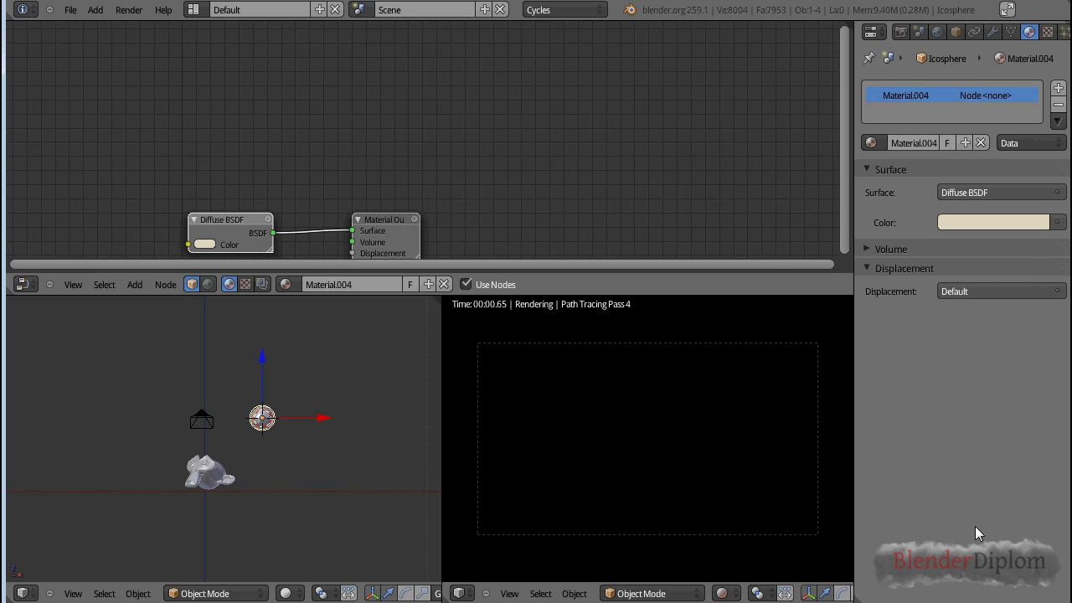
{"action": "left_click", "coordinate": [983, 194]}
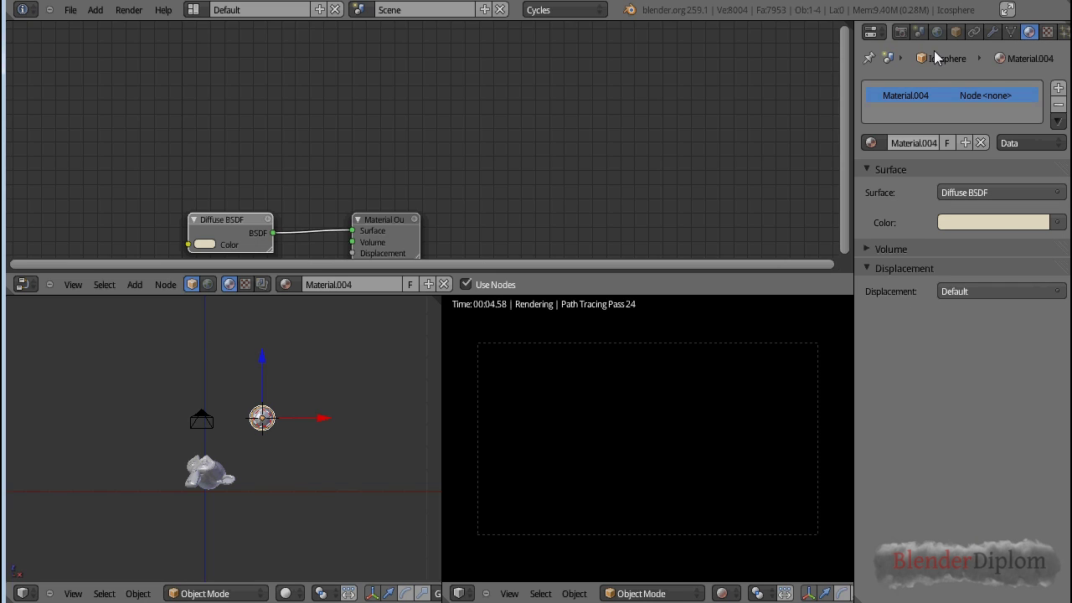
{"action": "left_click", "coordinate": [954, 189]}
{"action": "left_click", "coordinate": [903, 357]}
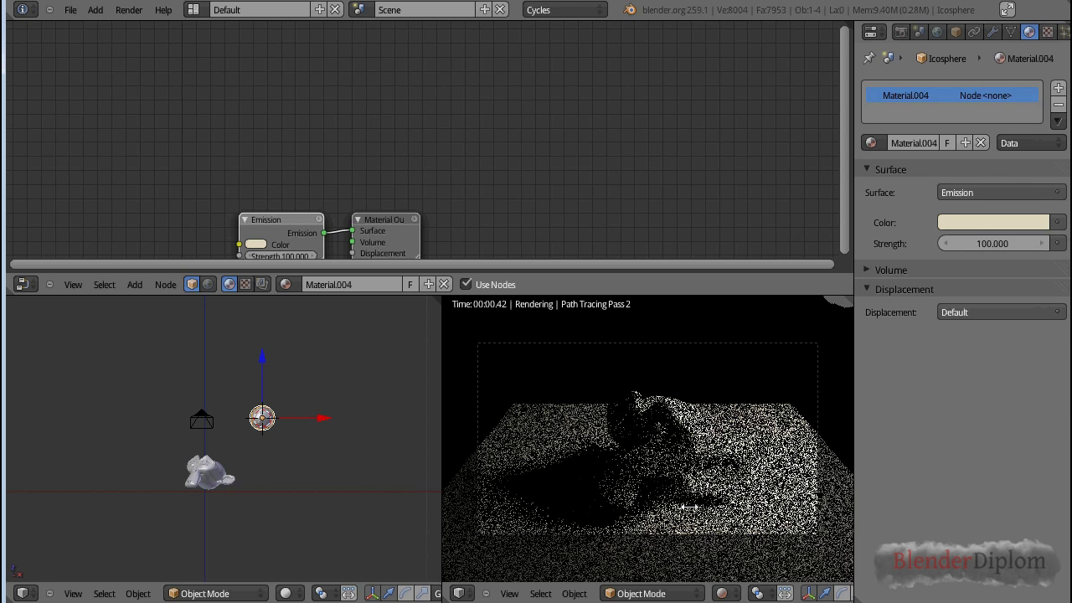
Shrink the icosphere to a tiny light source and set its emission strength to 1000.
{"action": "scroll", "coordinate": [315, 520], "scroll_direction": "up", "scroll_amount": 5}
{"action": "scroll", "coordinate": [316, 520], "scroll_direction": "down", "scroll_amount": 2}
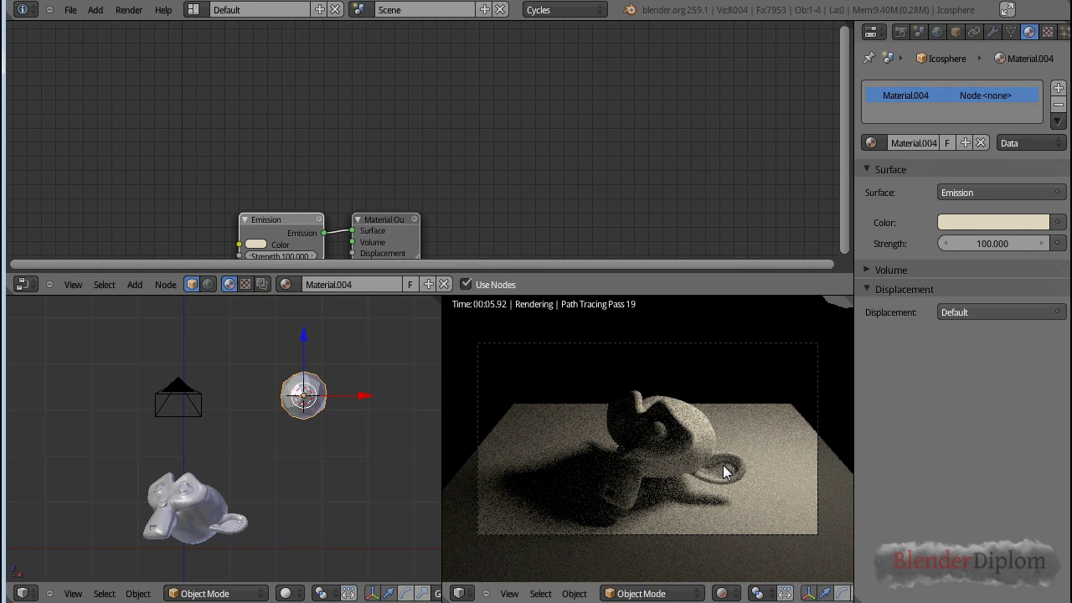
{"action": "key", "text": "s"}
{"action": "left_click", "coordinate": [318, 405]}
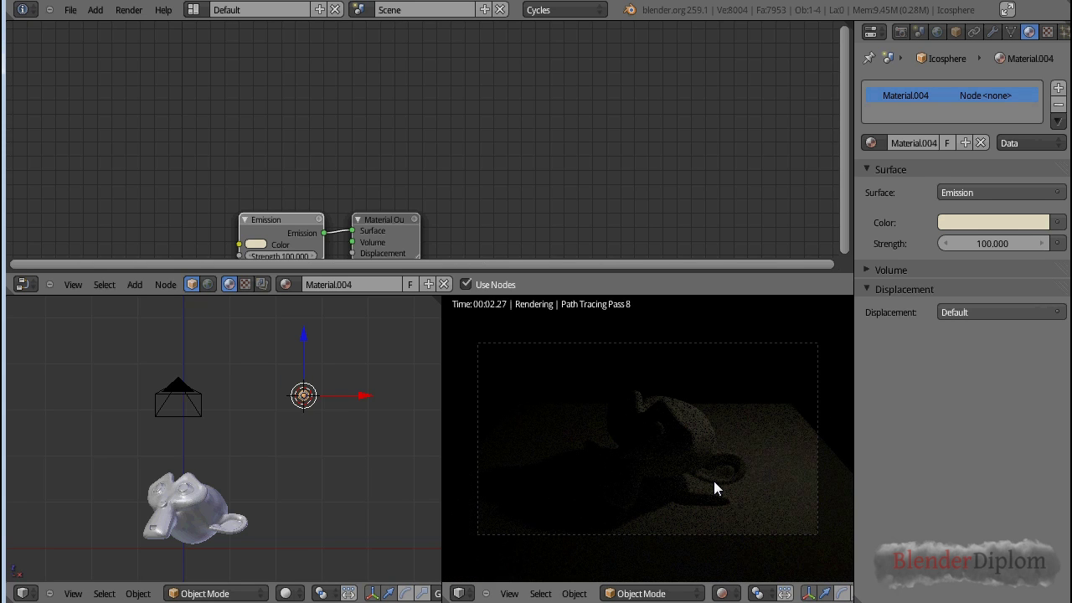
{"action": "type", "text": "1000"}
{"action": "key", "text": "Return"}
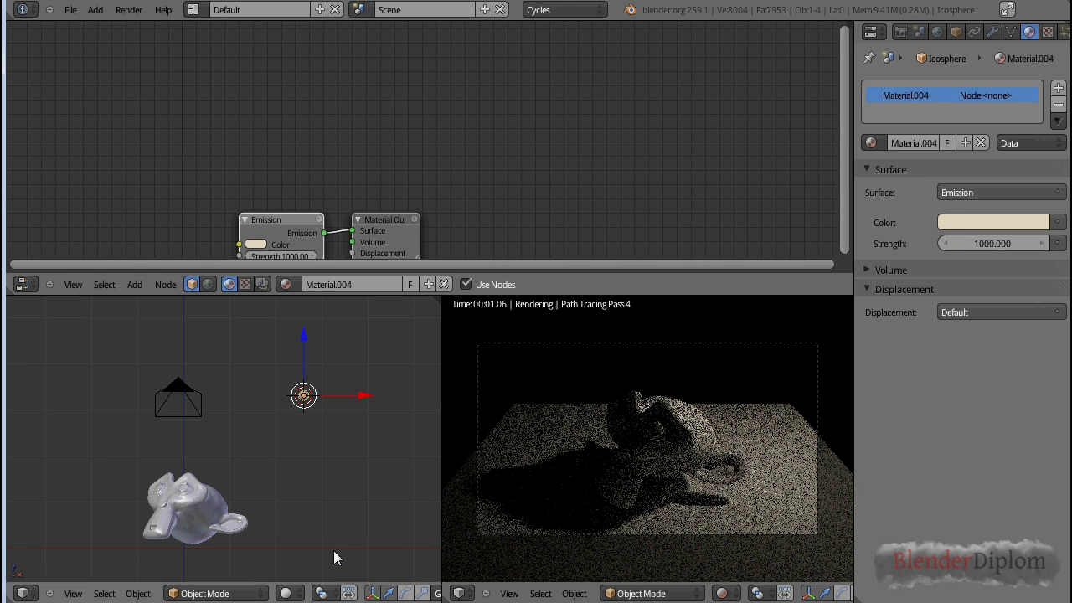
Scale the icosphere up to roughly eight times its size and move it slightly lower toward the monkey head.
{"action": "scroll", "coordinate": [685, 509], "scroll_direction": "up", "scroll_amount": 2}
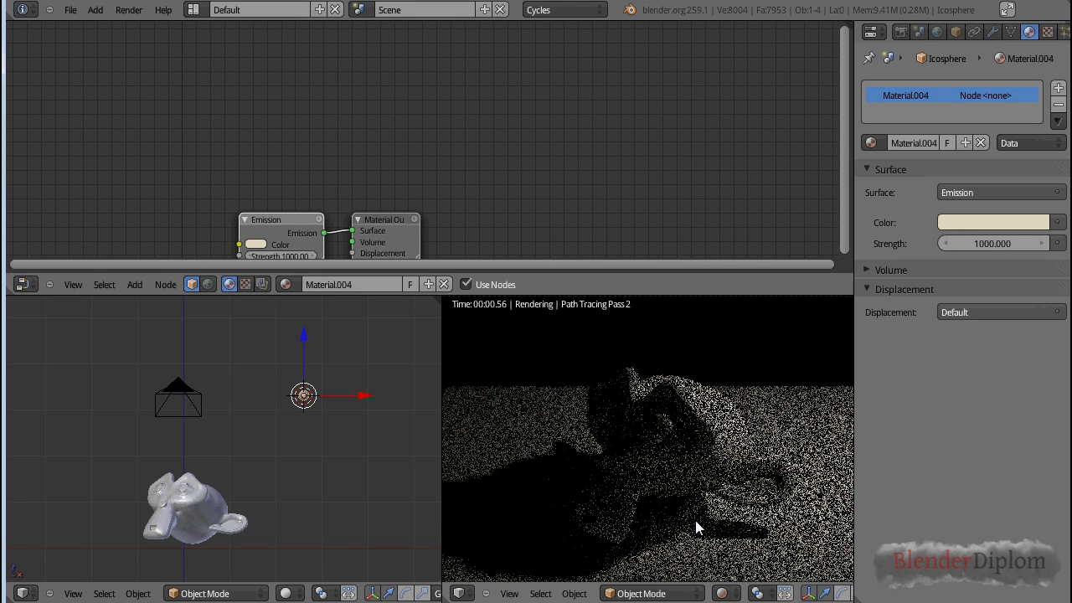
{"action": "middle_click_drag", "start_coordinate": [715, 485], "coordinate": [735, 436], "text": "shift"}
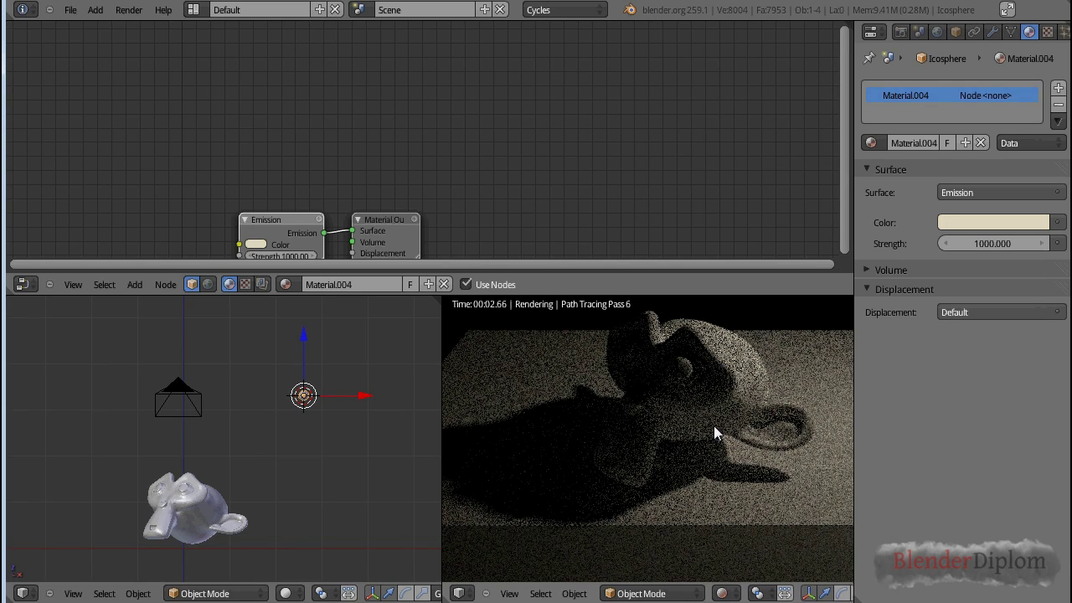
{"action": "key", "text": "alt+h"}
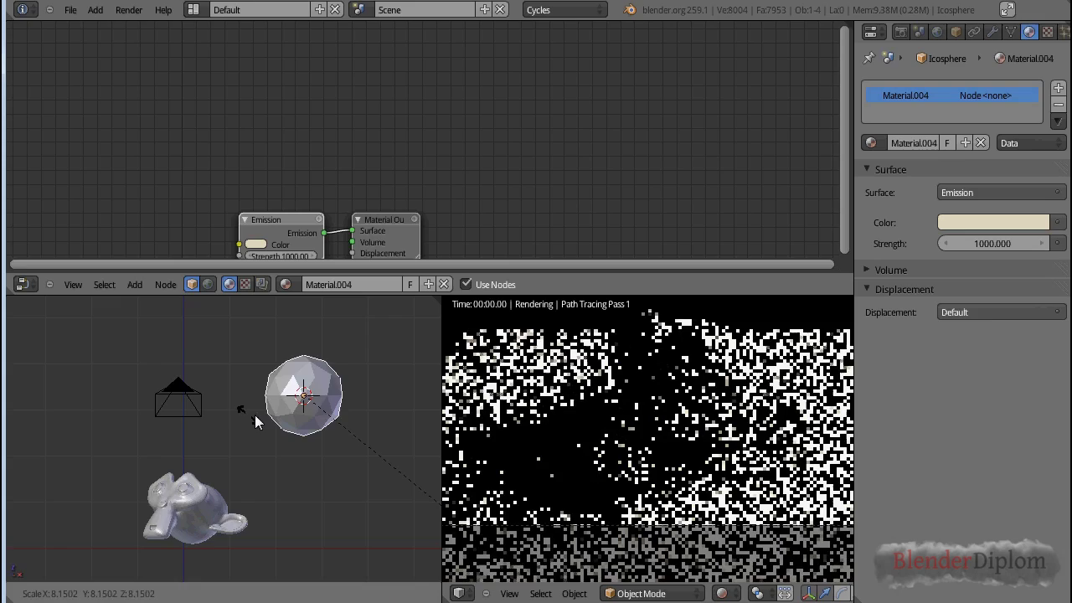
{"action": "key", "text": "g"}
{"action": "left_click", "coordinate": [326, 463]}
Set the enlarged icosphere's emission strength to 100.
{"action": "left_click", "coordinate": [986, 247]}
{"action": "type", "text": "100"}
{"action": "key", "text": "Return"}
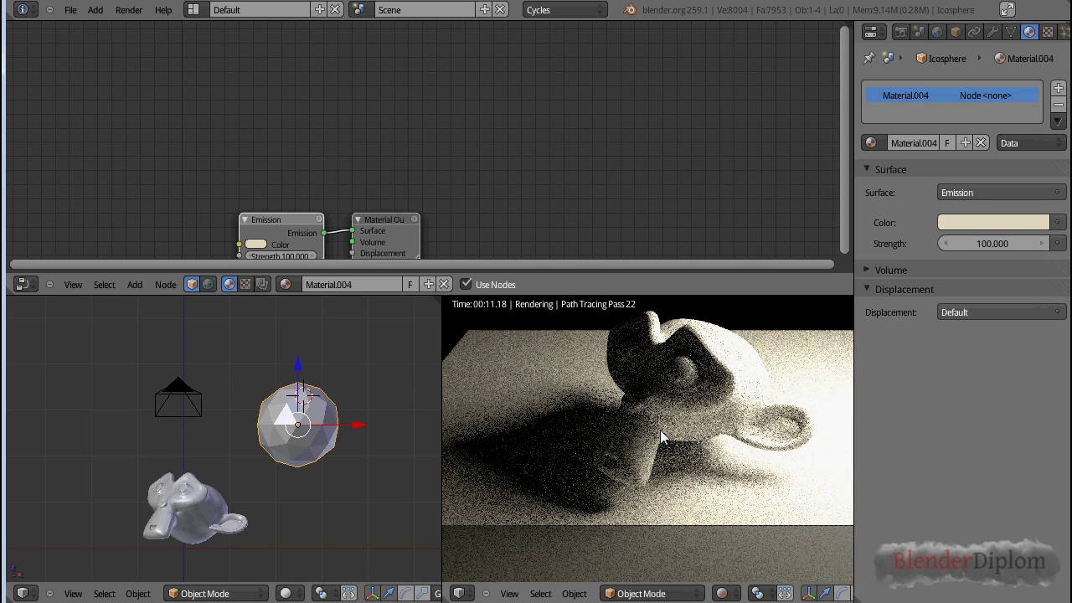
Delete the icosphere light from the scene.
{"action": "scroll", "coordinate": [330, 470], "scroll_direction": "down", "scroll_amount": 3}
{"action": "scroll", "coordinate": [330, 470], "scroll_direction": "up", "scroll_amount": 2}
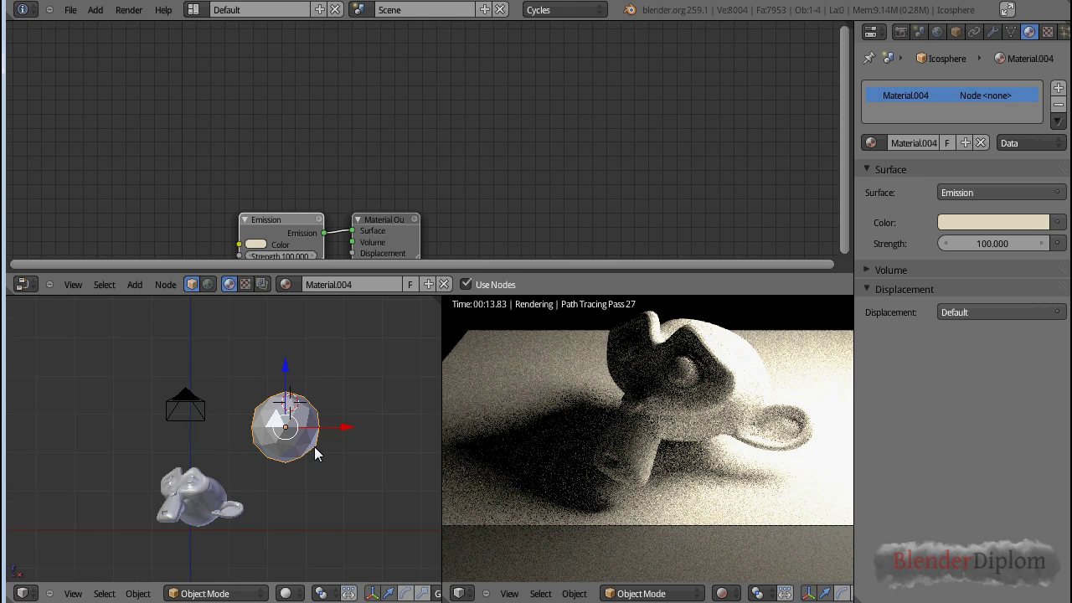
{"action": "scroll", "coordinate": [340, 452], "scroll_direction": "down", "scroll_amount": 1}
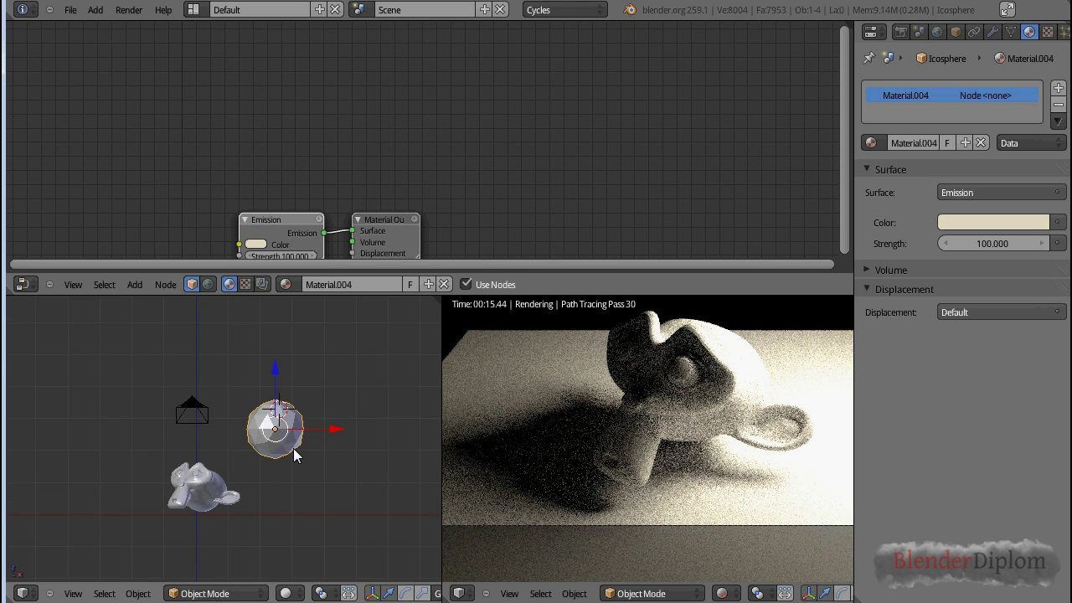
{"action": "key", "text": "Delete"}
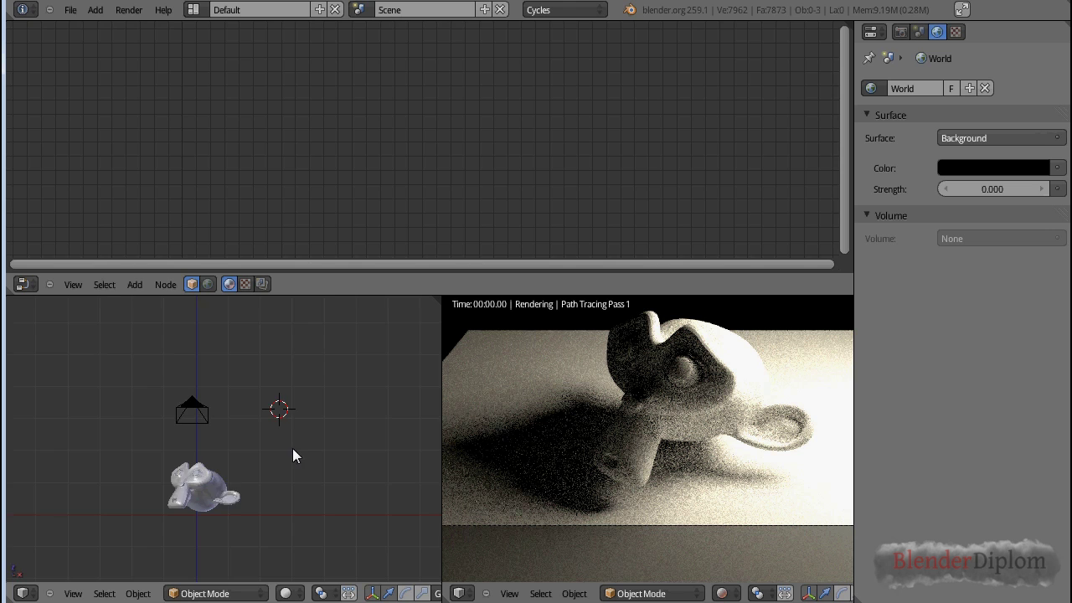
Place the 3D cursor beside the ground plane in the top view and add a mesh circle there.
{"action": "key", "text": "KP_7"}
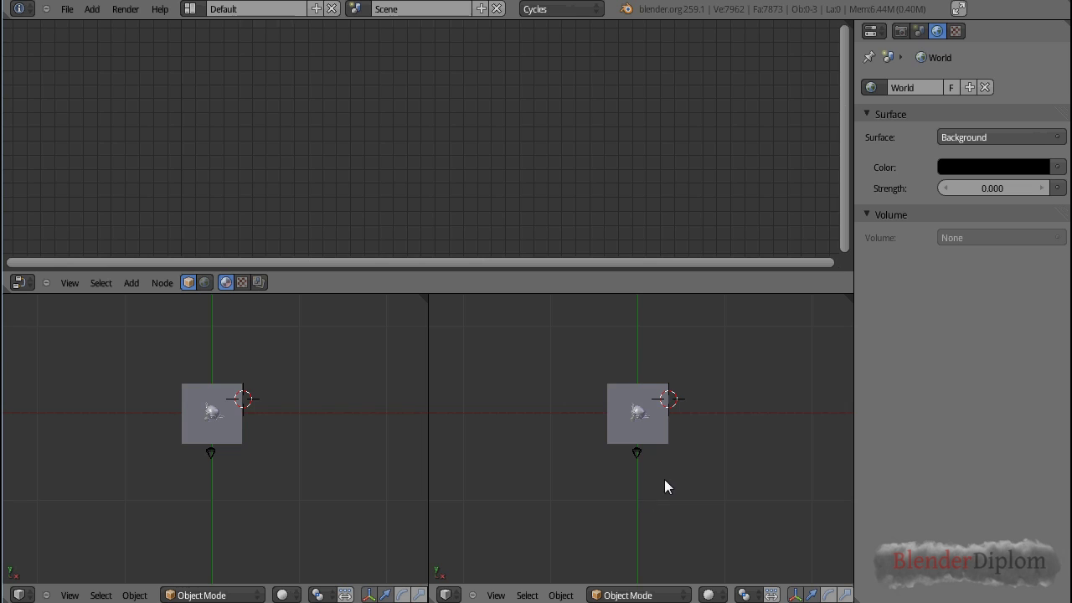
{"action": "scroll", "coordinate": [668, 481], "scroll_direction": "up", "scroll_amount": 3}
{"action": "scroll", "coordinate": [690, 418], "scroll_direction": "up", "scroll_amount": 2}
{"action": "middle_click_drag", "start_coordinate": [689, 418], "coordinate": [670, 486], "text": "shift"}
{"action": "left_click", "coordinate": [689, 444]}
{"action": "key", "text": "shift+a"}
{"action": "mouse_move", "coordinate": [687, 364]}
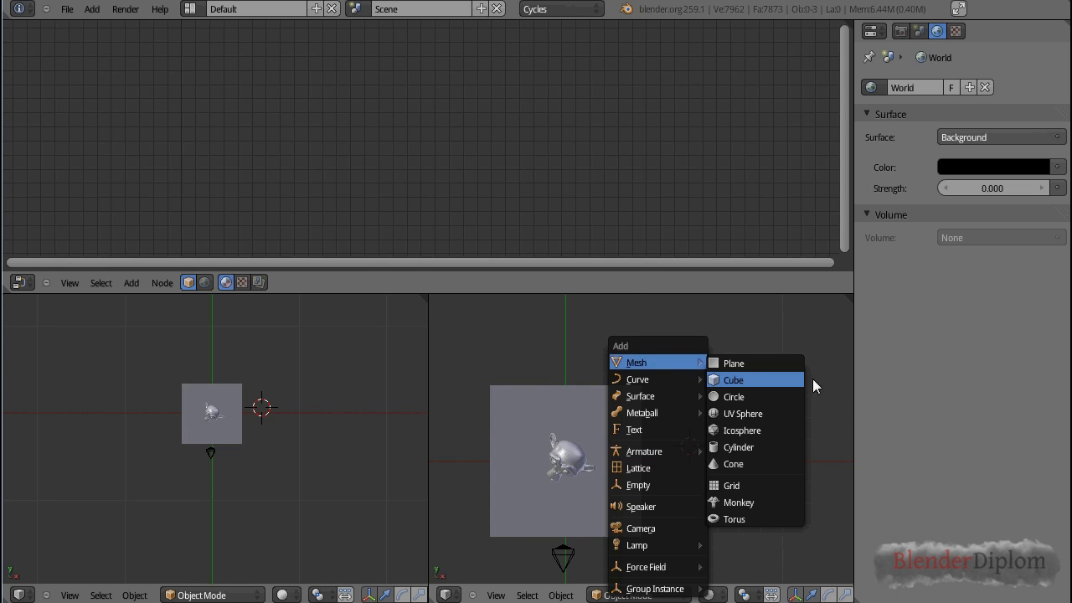
{"action": "left_click", "coordinate": [768, 403]}
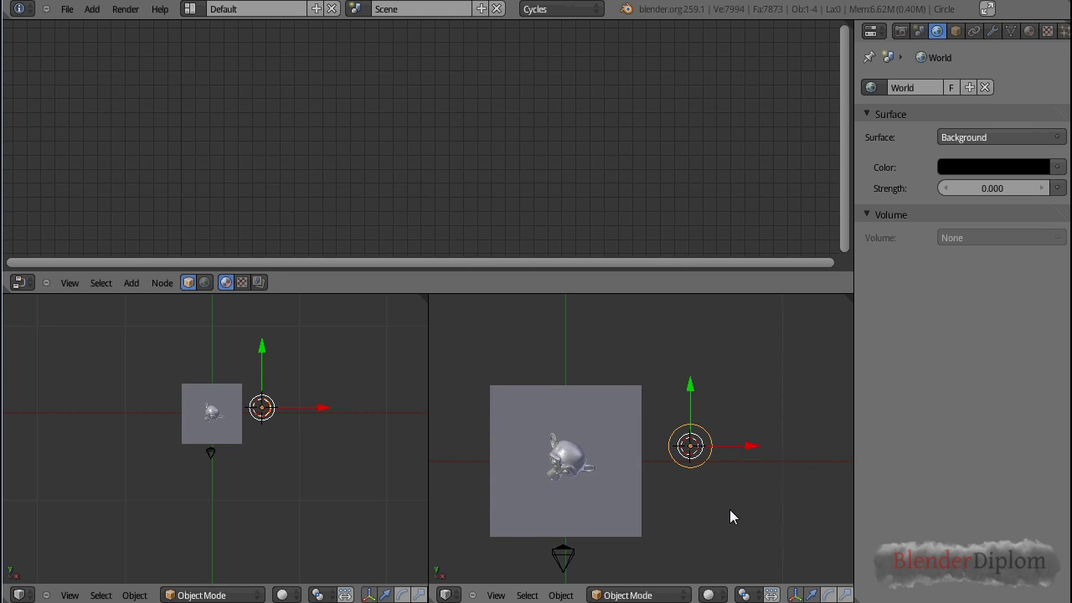
Enable the Fill option for the new circle.
{"action": "key", "text": "F6"}
{"action": "key", "text": "F6"}
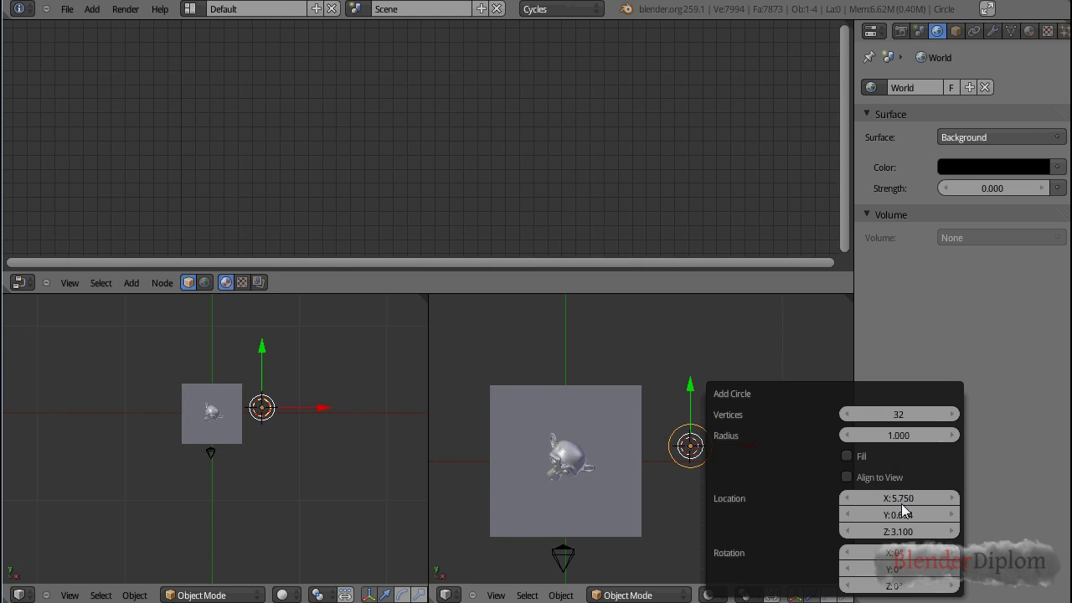
{"action": "left_click", "coordinate": [852, 460]}
Rotate the filled circle 90° around the global Y axis so it stands upright beside the ground plane.
{"action": "scroll", "coordinate": [710, 512], "scroll_direction": "up", "scroll_amount": 2}
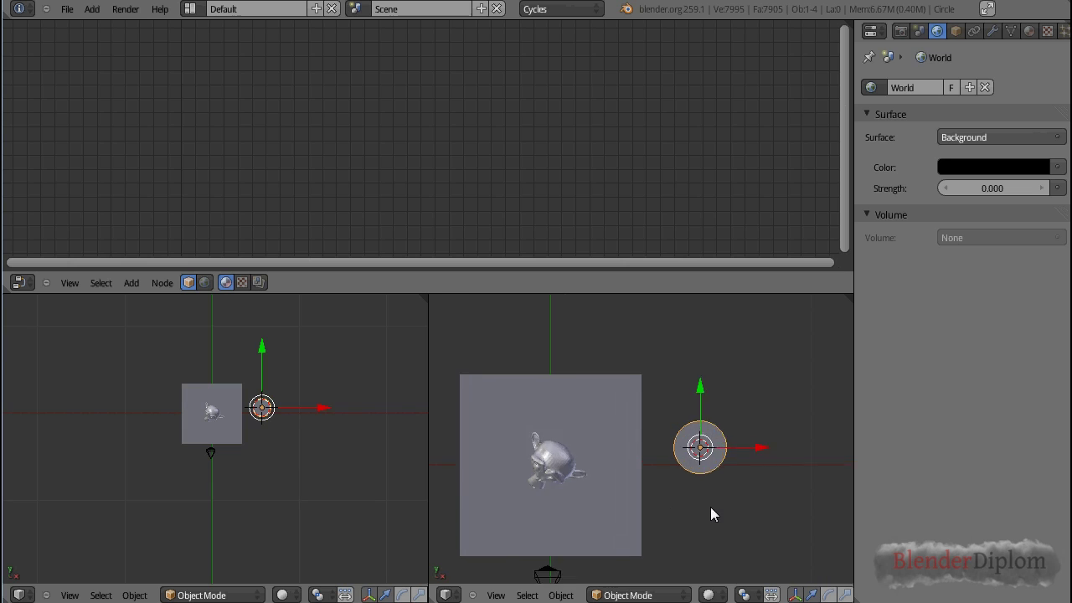
{"action": "scroll", "coordinate": [790, 532], "scroll_direction": "down", "scroll_amount": 1}
{"action": "key", "text": "n"}
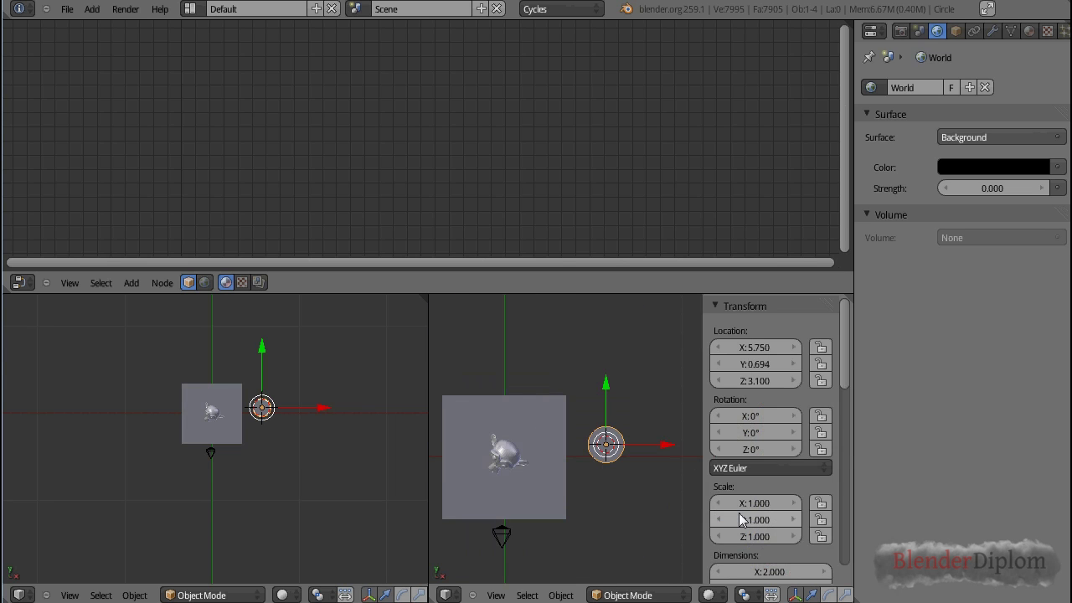
{"action": "key", "text": "n"}
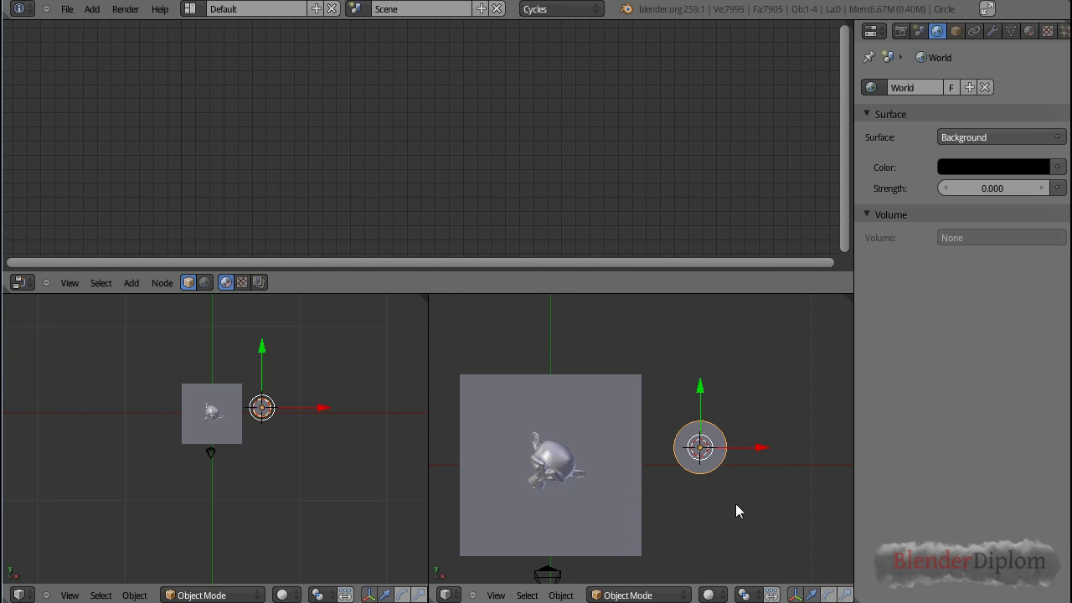
{"action": "key", "text": "r"}
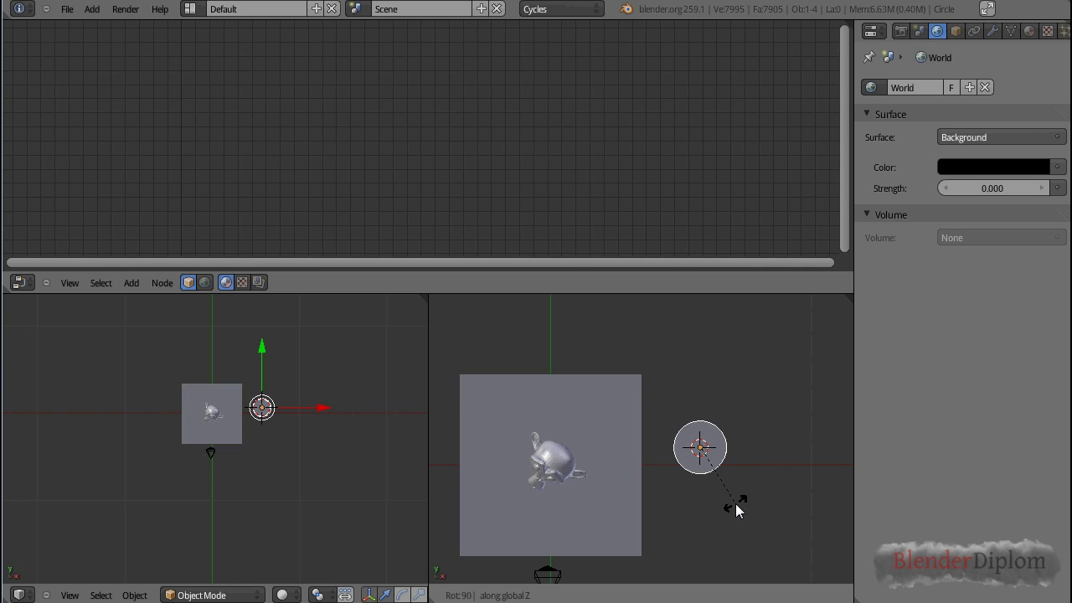
{"action": "key", "text": "y"}
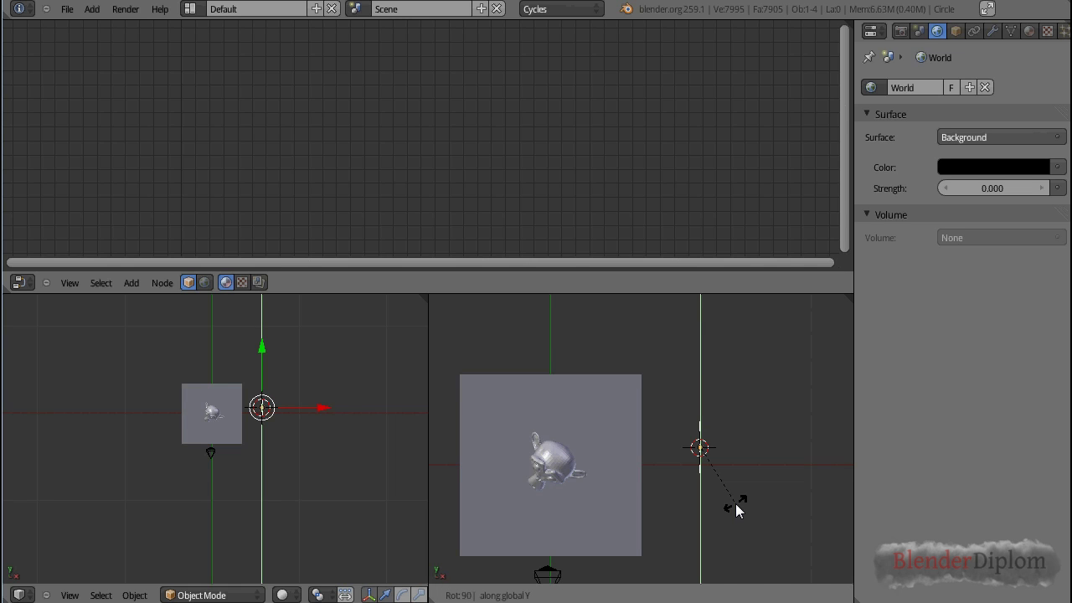
{"action": "key", "text": "Return"}
Tilt the upright circle freehand and move it over the ground plane's edge next to the monkey head.
{"action": "middle_click_drag", "start_coordinate": [735, 503], "coordinate": [793, 457]}
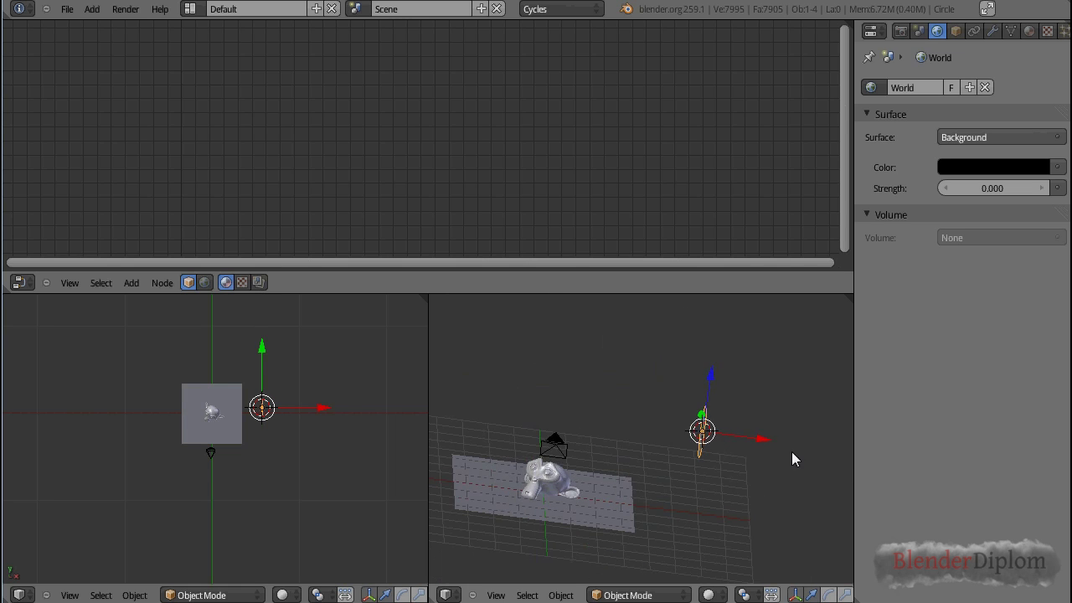
{"action": "key", "text": "r"}
{"action": "left_click", "coordinate": [818, 424]}
{"action": "key", "text": "g"}
{"action": "left_click", "coordinate": [707, 444]}
Enter Edit Mode on the circle and enable the display of face normals.
{"action": "key", "text": "Tab"}
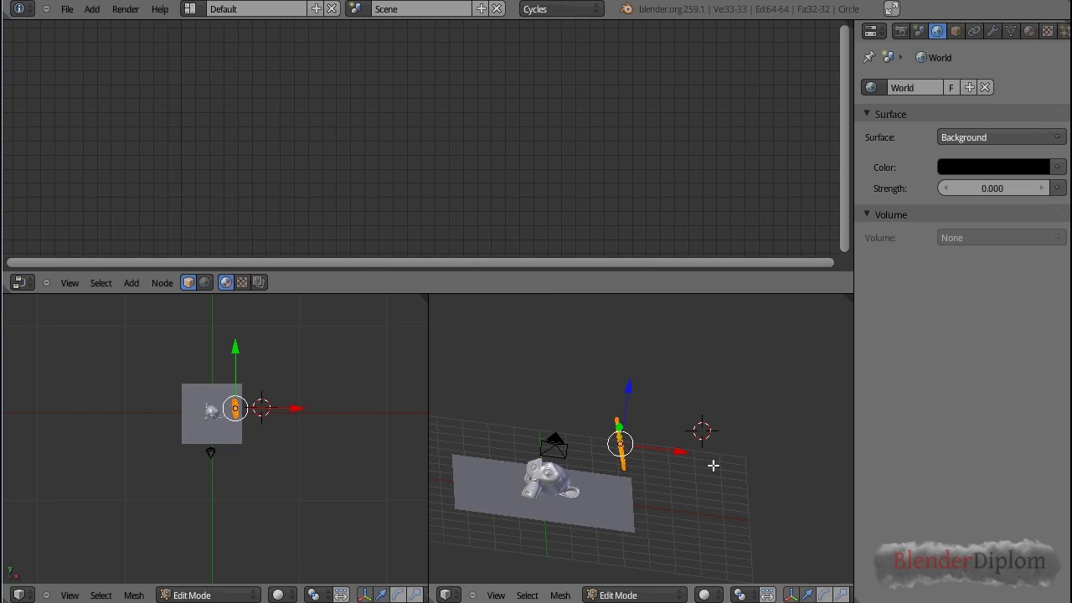
{"action": "key", "text": "n"}
{"action": "scroll", "coordinate": [745, 493], "scroll_direction": "down", "scroll_amount": 10}
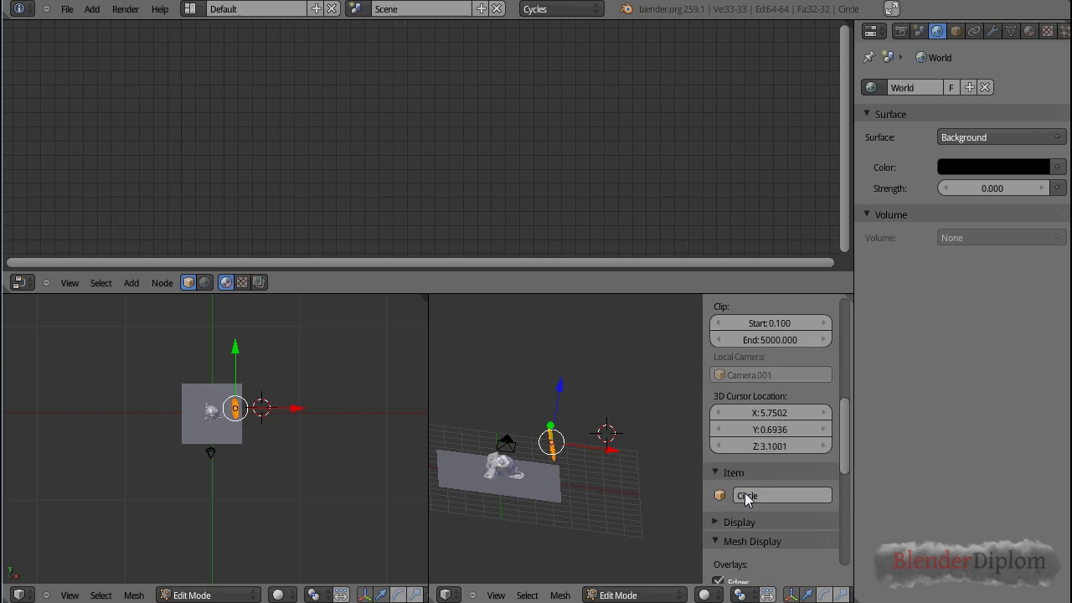
{"action": "scroll", "coordinate": [747, 469], "scroll_direction": "up", "scroll_amount": 3}
{"action": "left_click", "coordinate": [728, 453]}
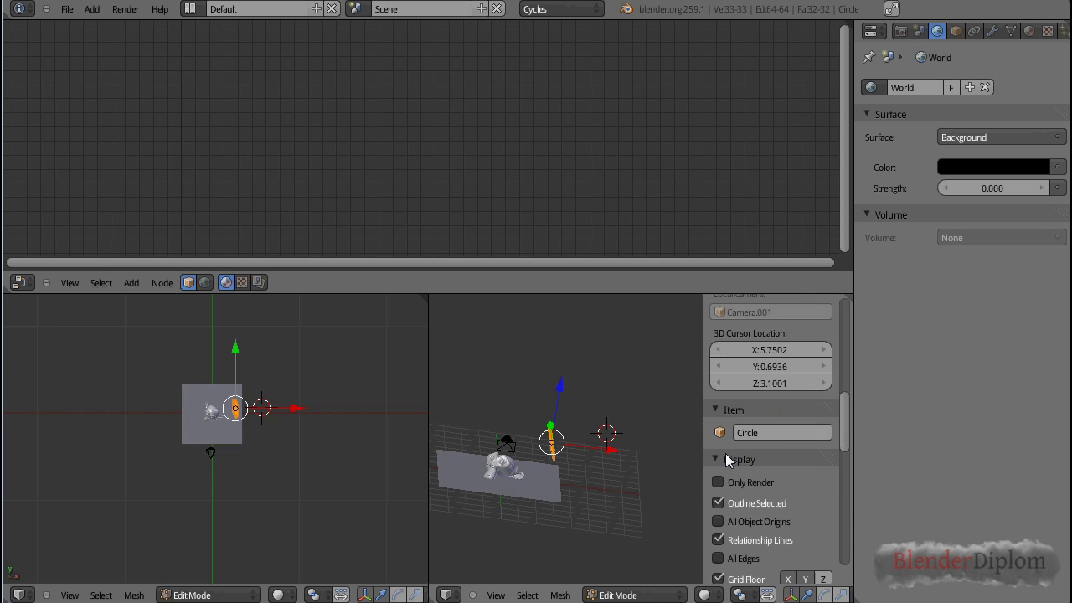
{"action": "scroll", "coordinate": [730, 477], "scroll_direction": "down", "scroll_amount": 6}
{"action": "scroll", "coordinate": [734, 492], "scroll_direction": "down", "scroll_amount": 4}
{"action": "scroll", "coordinate": [737, 491], "scroll_direction": "up", "scroll_amount": 5}
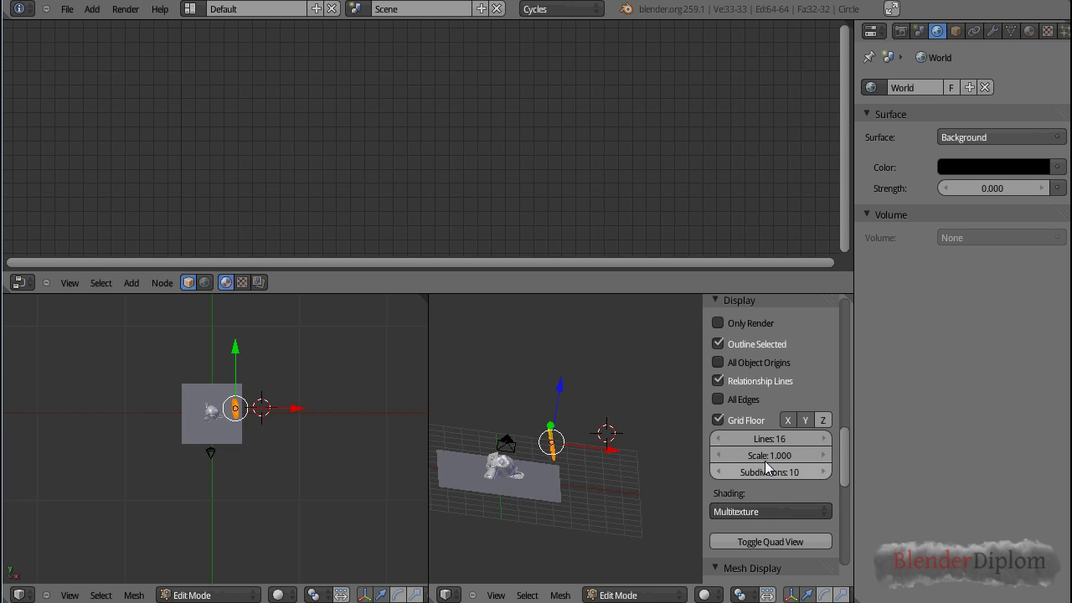
{"action": "scroll", "coordinate": [771, 506], "scroll_direction": "down", "scroll_amount": 7}
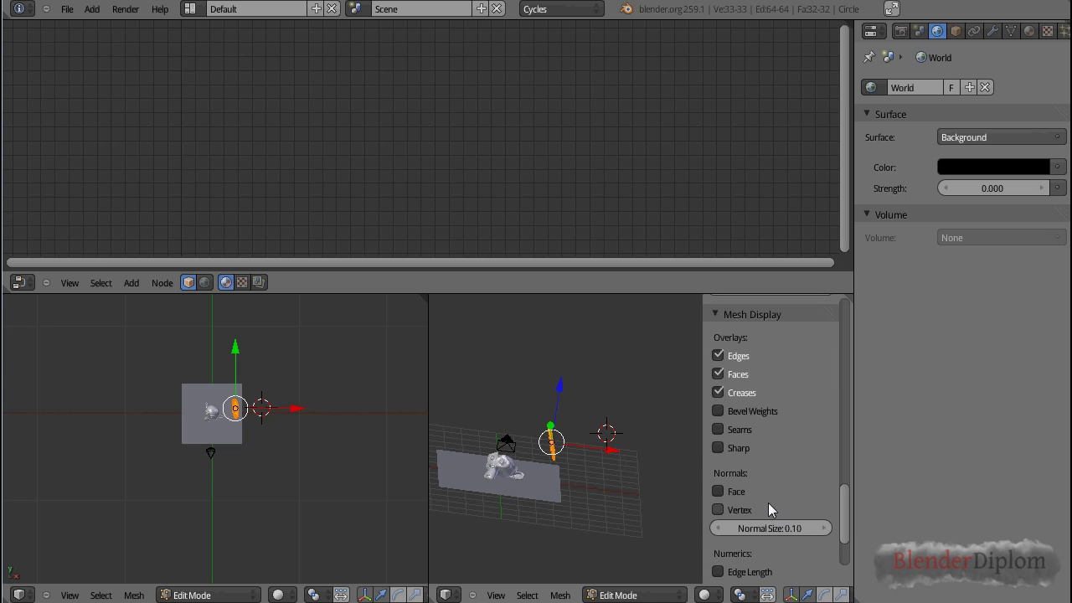
{"action": "left_click", "coordinate": [735, 494]}
Examine which way the circle's face normals point, and return to Object Mode in the top view.
{"action": "middle_click_drag", "start_coordinate": [553, 402], "coordinate": [515, 394]}
{"action": "scroll", "coordinate": [560, 445], "scroll_direction": "up", "scroll_amount": 10}
{"action": "middle_click_drag", "start_coordinate": [531, 478], "coordinate": [607, 438], "text": "shift"}
{"action": "scroll", "coordinate": [511, 511], "scroll_direction": "down", "scroll_amount": 9}
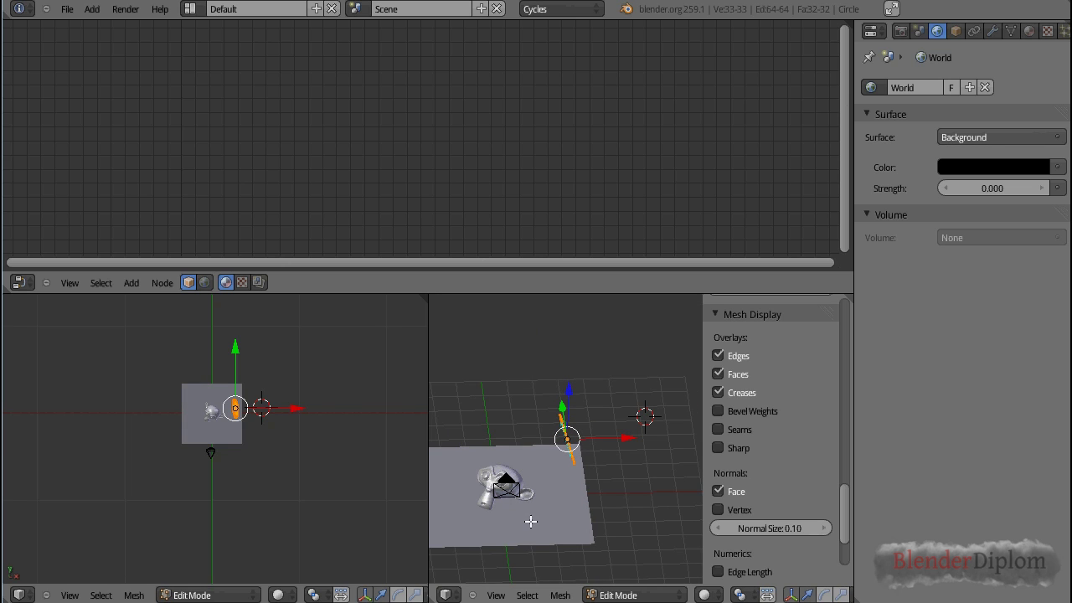
{"action": "key", "text": "Tab"}
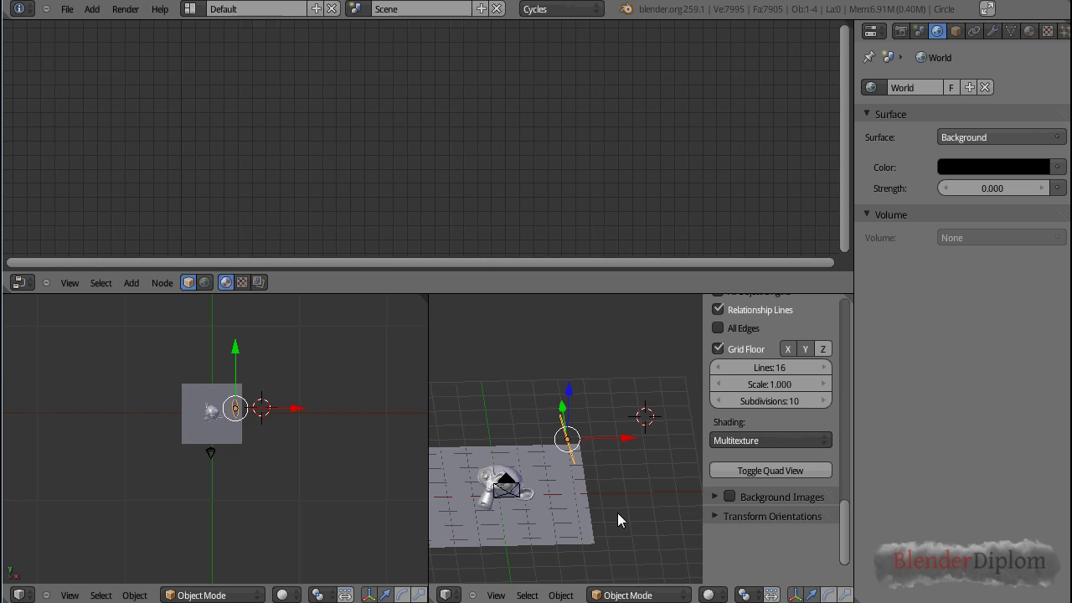
{"action": "key", "text": "n"}
{"action": "key", "text": "KP_7"}
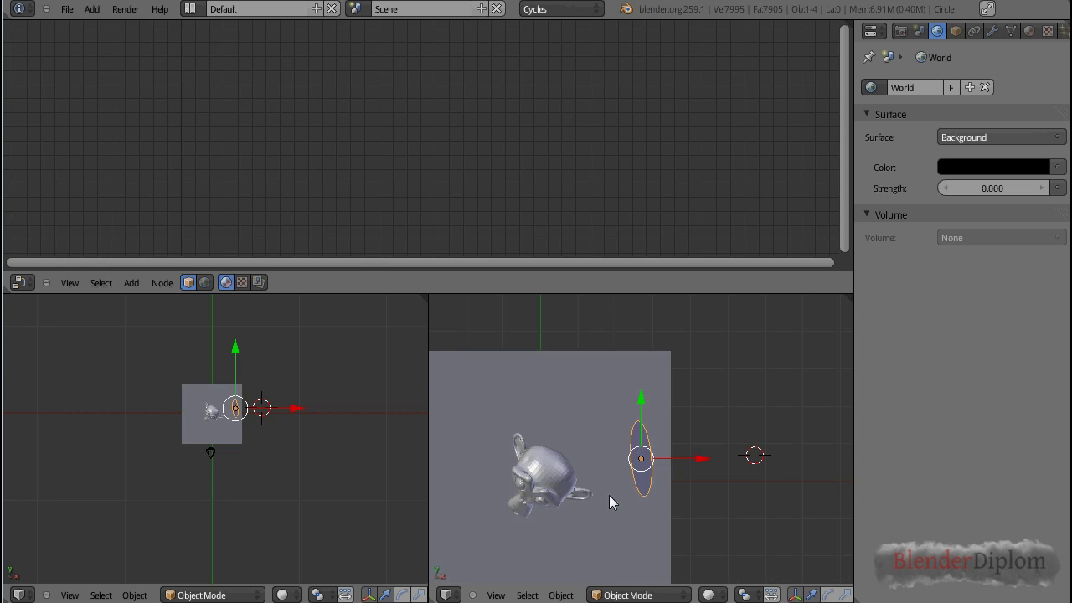
Give the circle a new material with a pale yellow colour (R 0.800, G 0.734, B 0.422) and an Emission surface.
{"action": "left_click", "coordinate": [1028, 33]}
{"action": "left_click", "coordinate": [946, 142]}
{"action": "left_click", "coordinate": [972, 222]}
{"action": "left_click", "coordinate": [940, 323]}
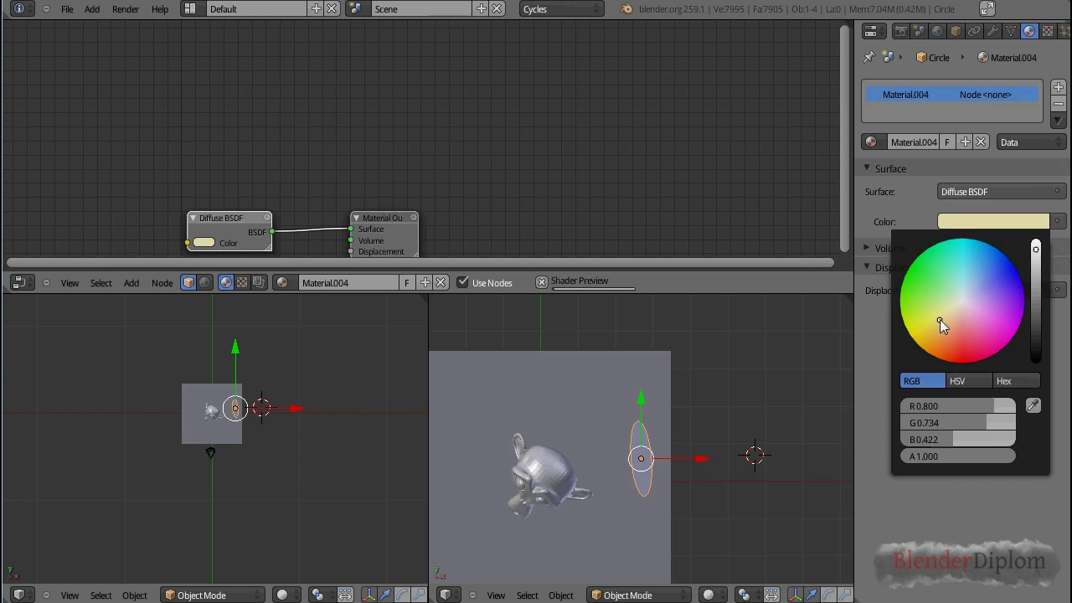
{"action": "left_click", "coordinate": [955, 192]}
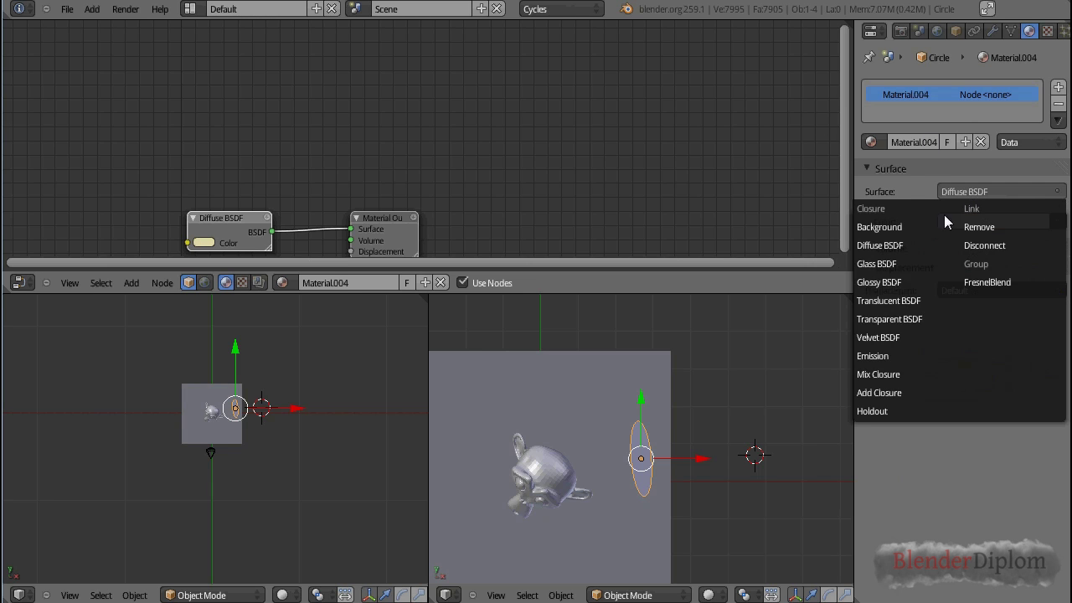
{"action": "left_click", "coordinate": [915, 357]}
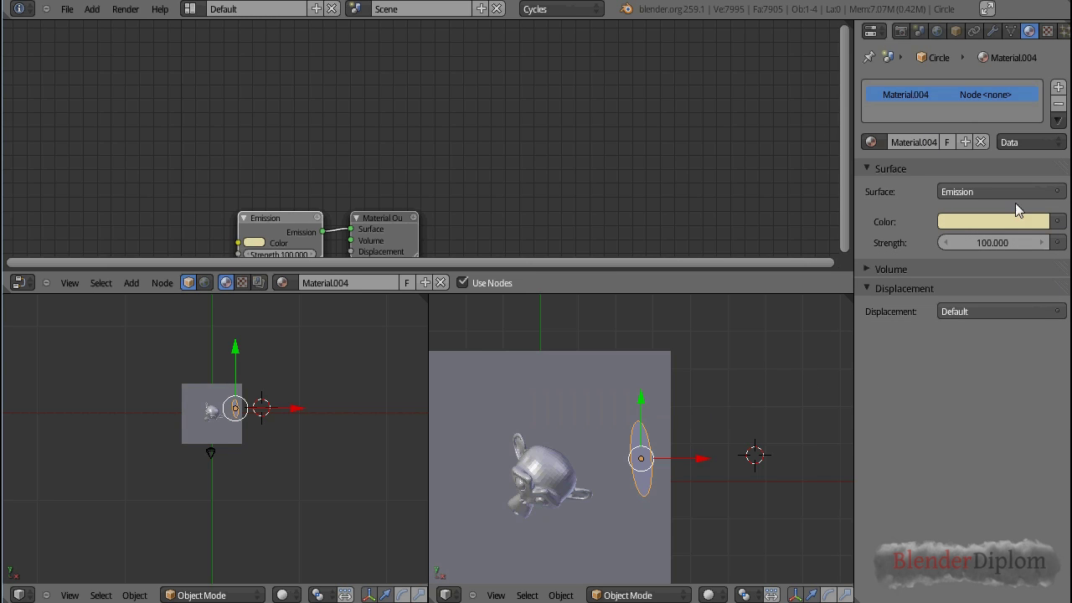
Select the monkey head in the top view.
{"action": "right_click", "coordinate": [586, 492]}
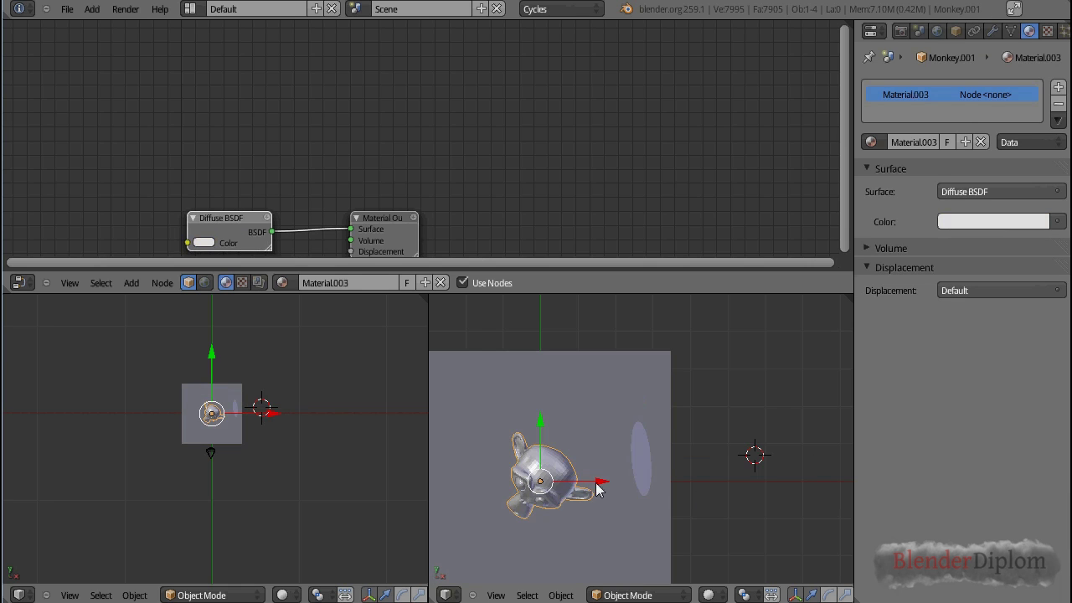
{"action": "key", "text": "t"}
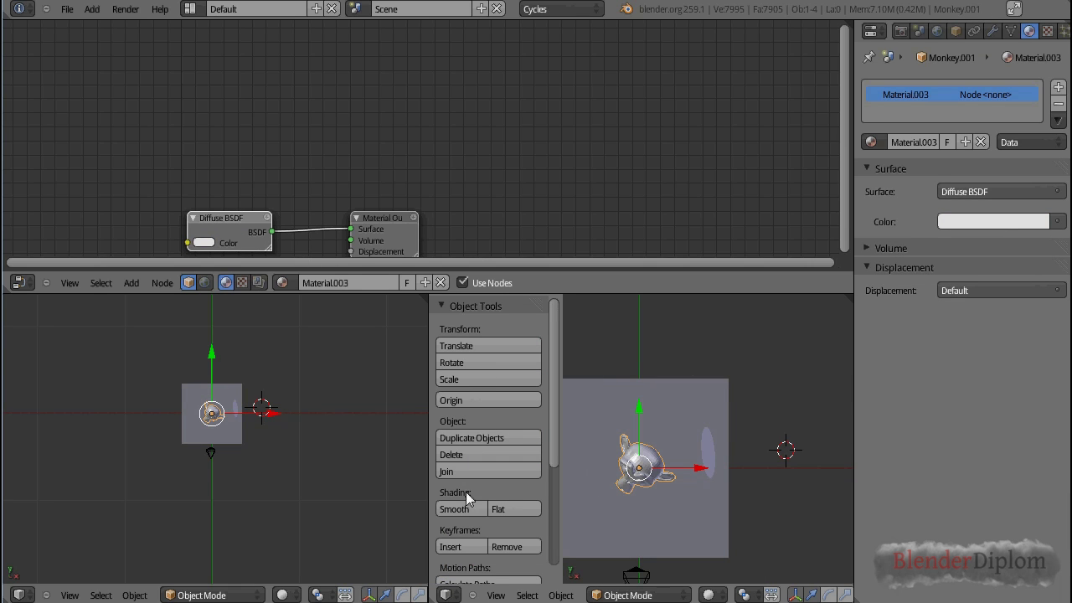
{"action": "key", "text": "t"}
{"action": "scroll", "coordinate": [652, 467], "scroll_direction": "down", "scroll_amount": 3}
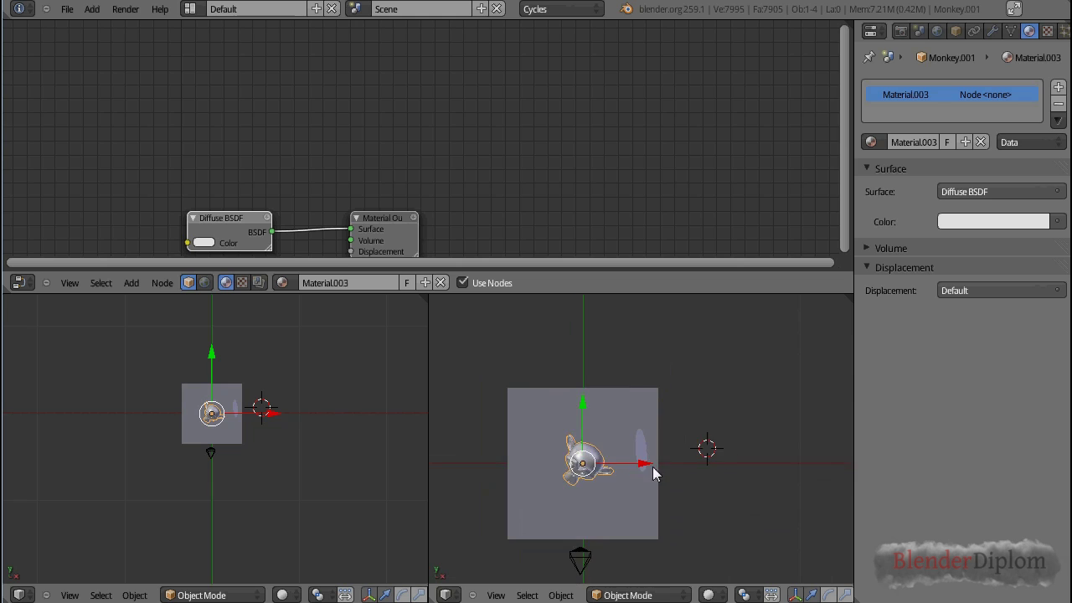
{"action": "middle_click_drag", "start_coordinate": [653, 467], "coordinate": [738, 439], "text": "shift"}
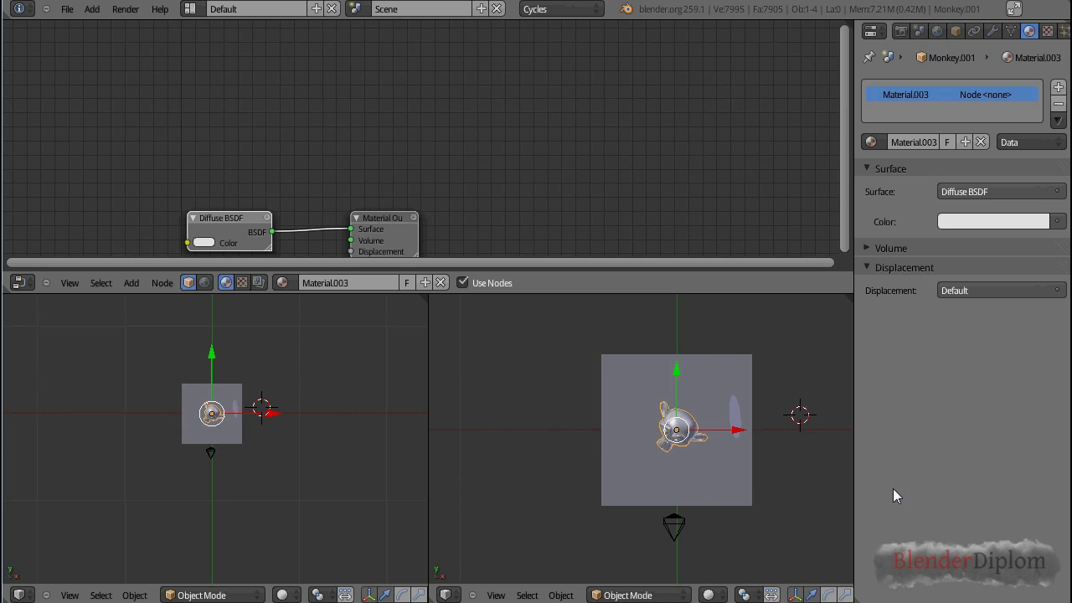
{"action": "middle_click_drag", "start_coordinate": [727, 495], "coordinate": [668, 492], "text": "shift"}
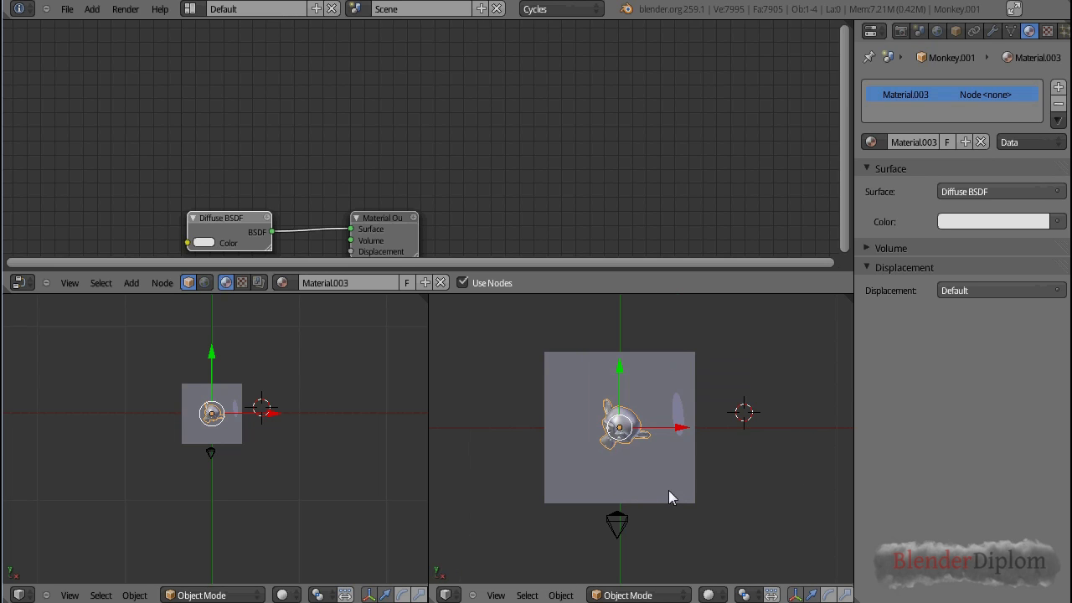
{"action": "scroll", "coordinate": [668, 490], "scroll_direction": "up", "scroll_amount": 5}
{"action": "scroll", "coordinate": [668, 490], "scroll_direction": "down", "scroll_amount": 3}
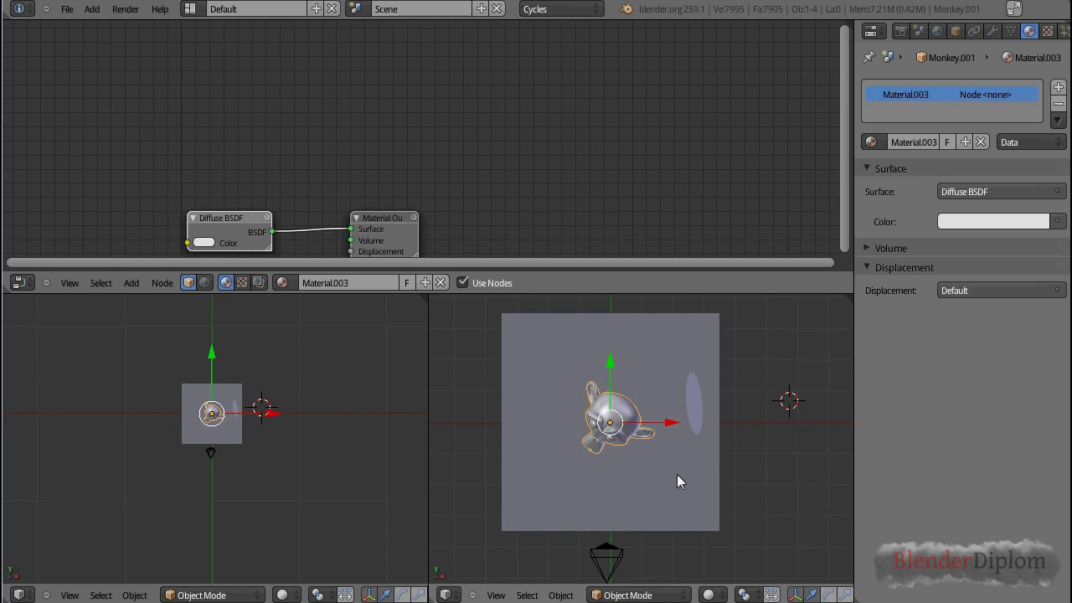
Save the file and preview the scene through the camera with Rendered viewport shading.
{"action": "key", "text": "KP_0"}
{"action": "scroll", "coordinate": [676, 474], "scroll_direction": "up", "scroll_amount": 3}
{"action": "key", "text": "ctrl+s"}
{"action": "left_click", "coordinate": [677, 475]}
{"action": "left_click", "coordinate": [708, 594]}
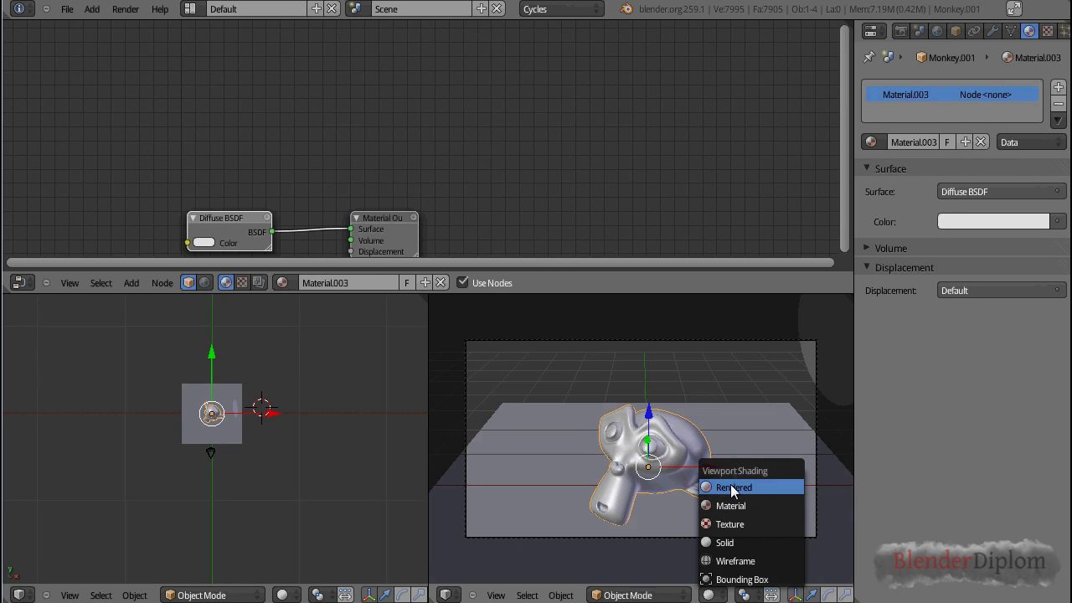
{"action": "left_click", "coordinate": [702, 488]}
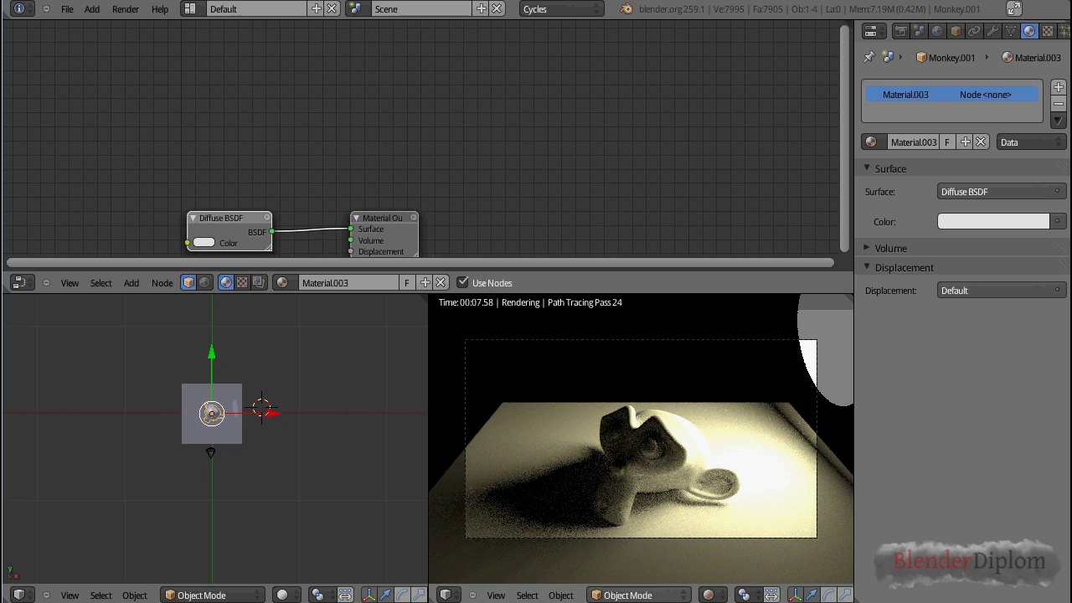
Change the viewport shading to Bounding Box and switch to the UV Editing screen layout.
{"action": "left_click", "coordinate": [710, 594]}
{"action": "left_click", "coordinate": [719, 561]}
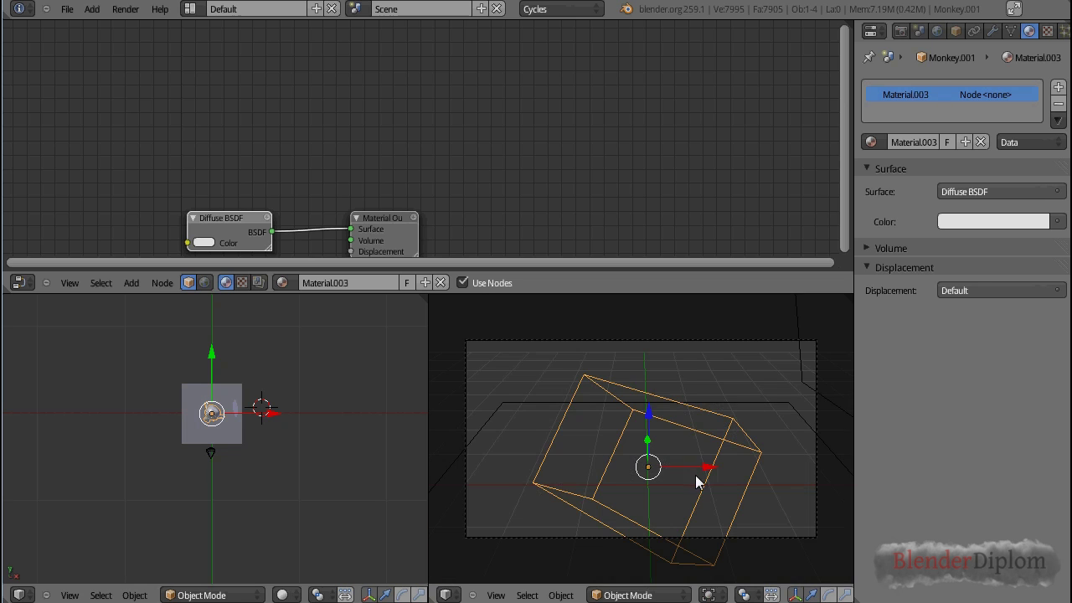
{"action": "key", "text": "ctrl+Left"}
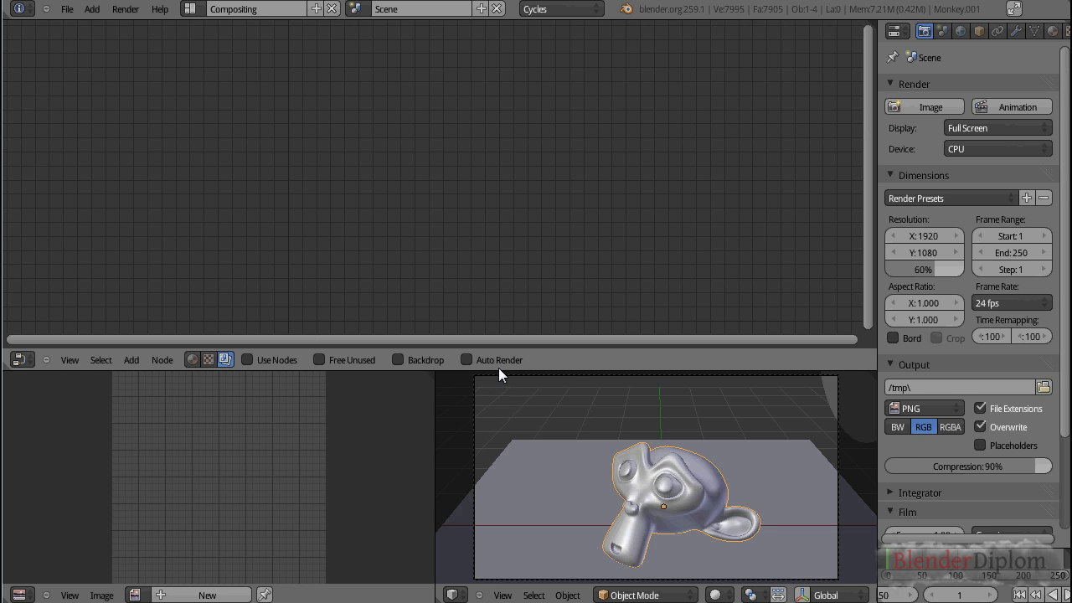
{"action": "key", "text": "ctrl+Left"}
{"action": "key", "text": "ctrl+Left"}
{"action": "key", "text": "ctrl+Left"}
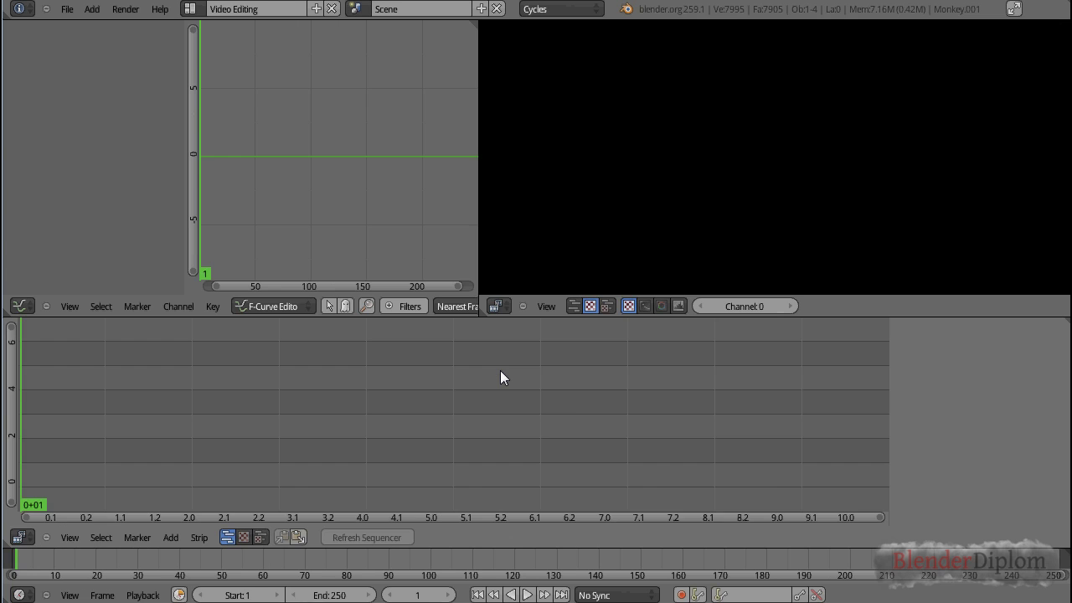
In Edit Mode, select the edge loop along the monkey head's centre line and mark it as a seam.
{"action": "key", "text": "Tab"}
{"action": "middle_click_drag", "start_coordinate": [952, 393], "coordinate": [913, 312]}
{"action": "key", "text": "a"}
{"action": "right_click", "coordinate": [904, 254], "text": "alt"}
{"action": "key", "text": "ctrl+e"}
{"action": "left_click", "coordinate": [916, 350]}
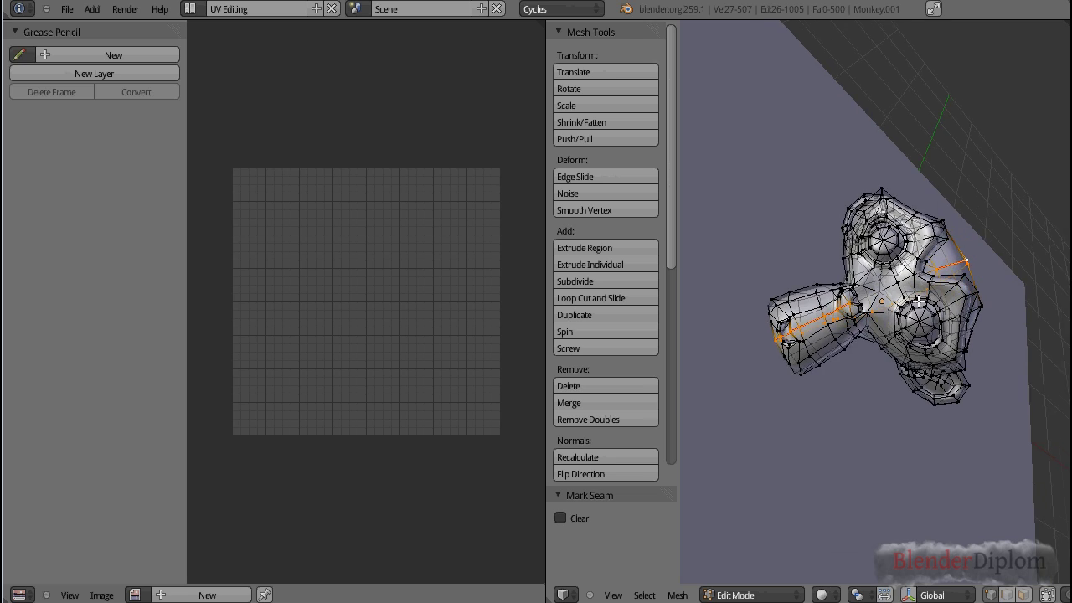
Select the edge loop around the monkey's muzzle and mark it as a seam.
{"action": "scroll", "coordinate": [907, 306], "scroll_direction": "up", "scroll_amount": 6}
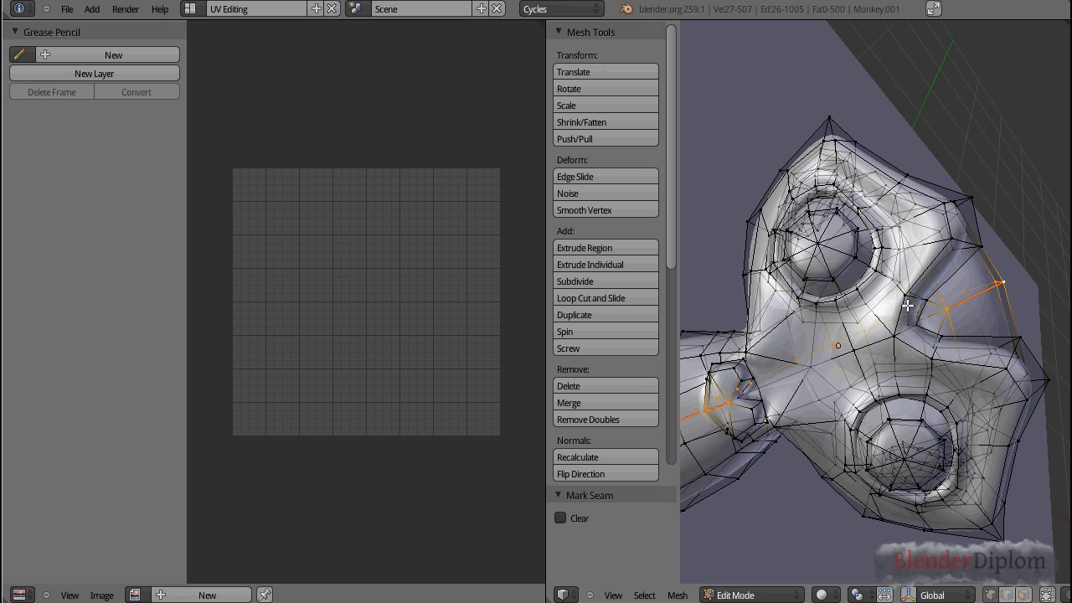
{"action": "right_click", "coordinate": [872, 343], "text": "alt"}
{"action": "mouse_move", "coordinate": [872, 344]}
{"action": "middle_mouse_down"}
{"action": "mouse_move", "coordinate": [897, 330]}
{"action": "mouse_move", "coordinate": [883, 328]}
{"action": "middle_mouse_up"}
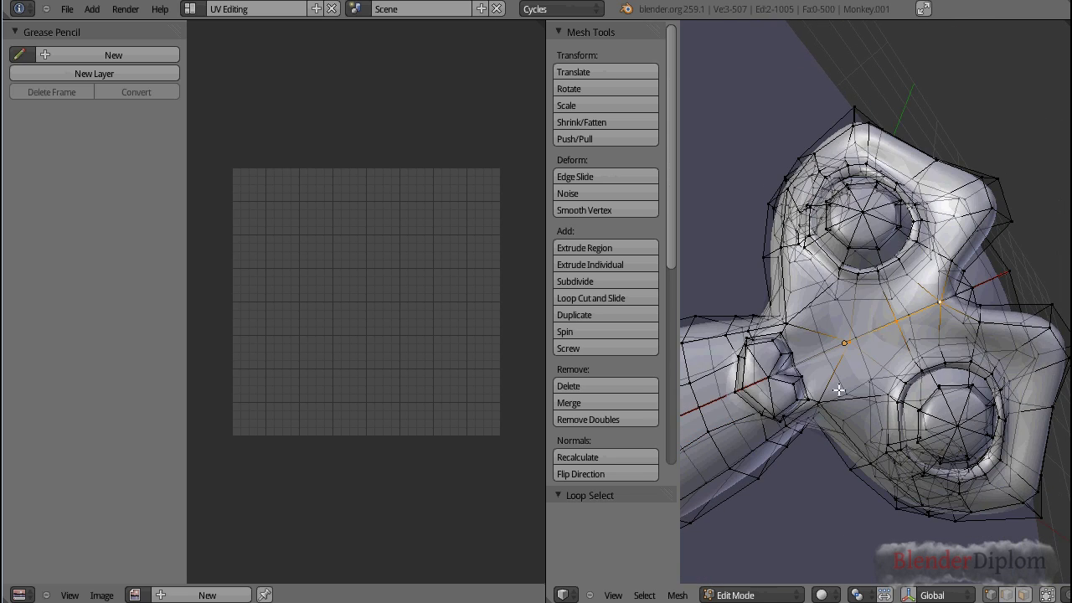
{"action": "scroll", "coordinate": [837, 392], "scroll_direction": "down", "scroll_amount": 3}
{"action": "right_click", "coordinate": [812, 342], "text": "alt"}
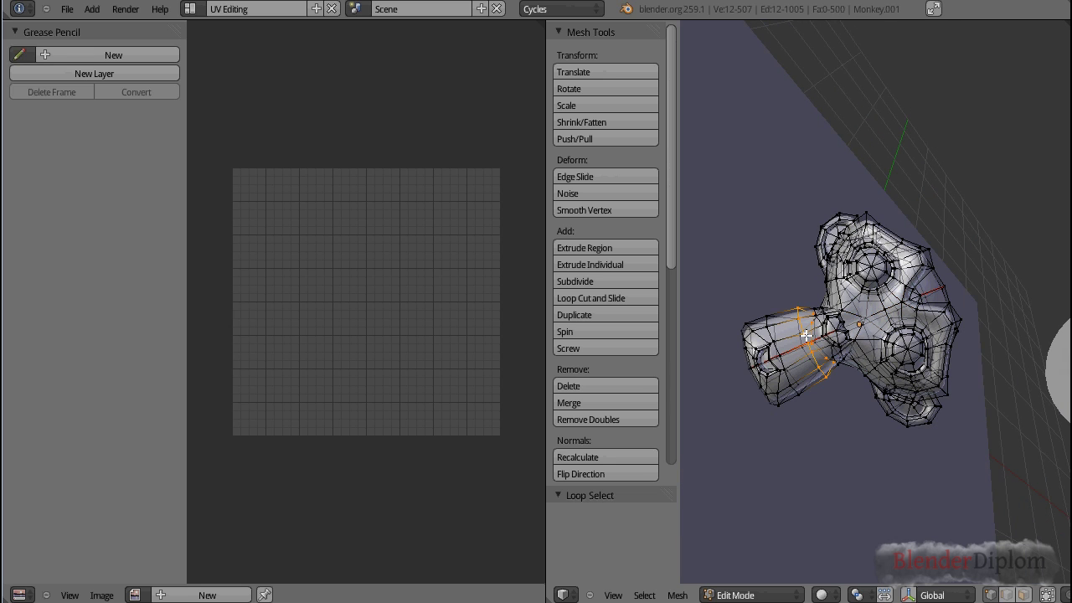
{"action": "key", "text": "ctrl+e"}
{"action": "left_click", "coordinate": [823, 369]}
Pick edge loops beside the head's centre seam in wireframe display and UV unwrap the whole monkey head.
{"action": "middle_click_drag", "start_coordinate": [953, 283], "coordinate": [838, 300]}
{"action": "scroll", "coordinate": [926, 320], "scroll_direction": "up", "scroll_amount": 5}
{"action": "scroll", "coordinate": [903, 334], "scroll_direction": "down", "scroll_amount": 4}
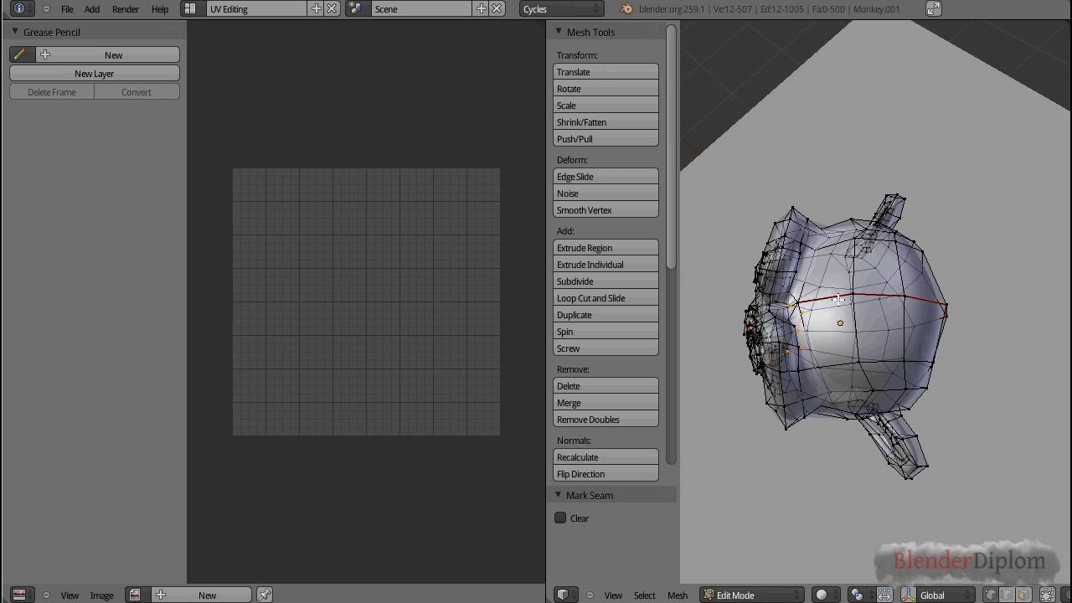
{"action": "right_click", "coordinate": [787, 277], "text": "alt"}
{"action": "scroll", "coordinate": [806, 294], "scroll_direction": "up", "scroll_amount": 6}
{"action": "key", "text": "z"}
{"action": "scroll", "coordinate": [805, 294], "scroll_direction": "down", "scroll_amount": 5}
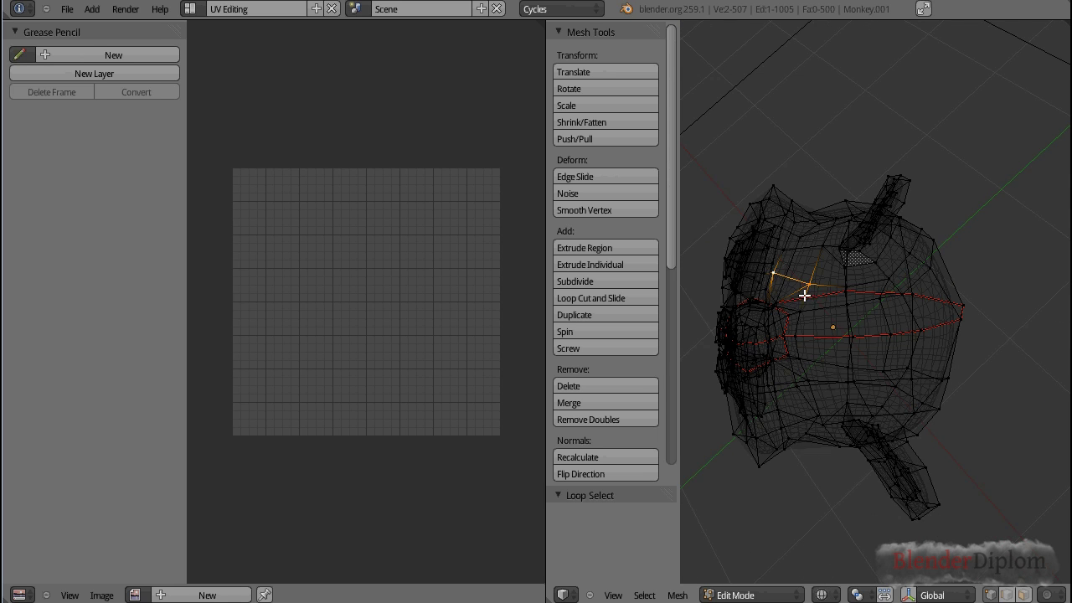
{"action": "right_click", "coordinate": [780, 289], "text": "alt"}
{"action": "right_click", "coordinate": [771, 279], "text": "alt"}
{"action": "right_click", "coordinate": [792, 269], "text": "alt"}
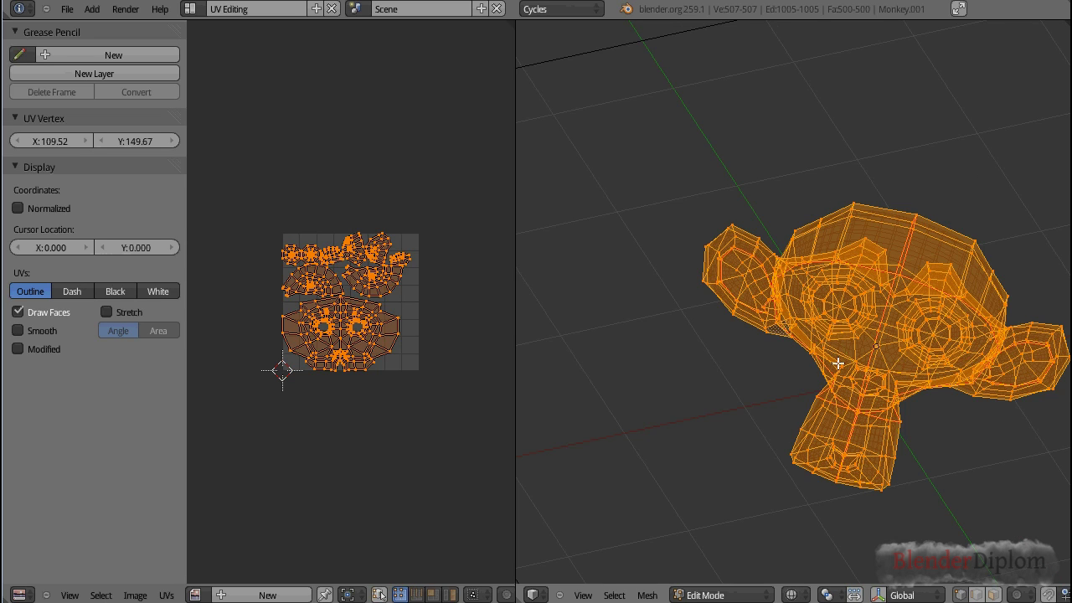
Inspect the UV islands of the unwrapped monkey head.
{"action": "middle_click_drag", "start_coordinate": [834, 367], "coordinate": [800, 363]}
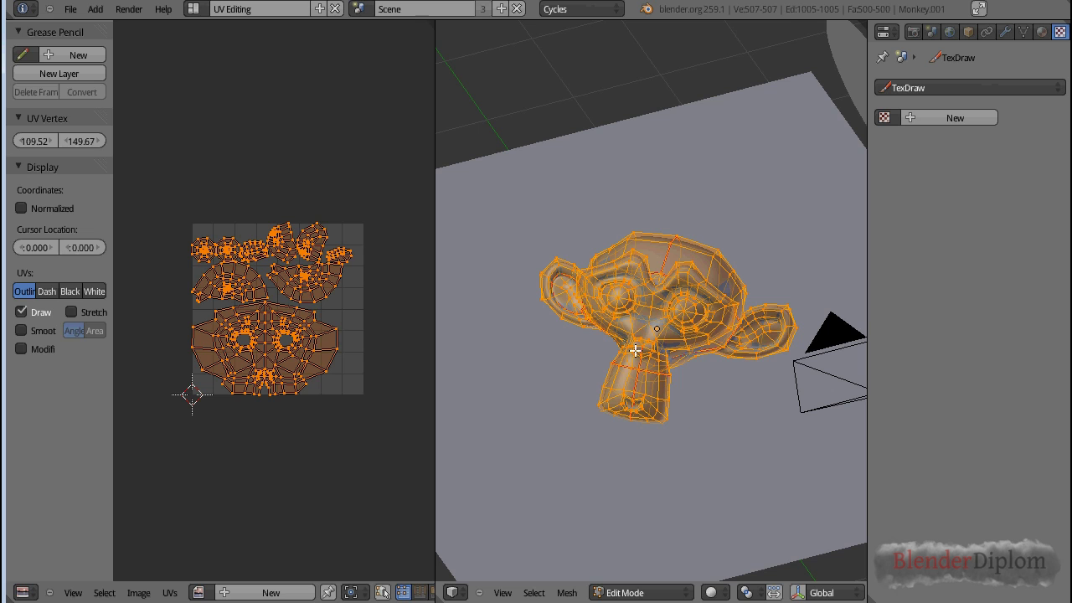
{"action": "scroll", "coordinate": [299, 361], "scroll_direction": "up", "scroll_amount": 5}
{"action": "scroll", "coordinate": [299, 361], "scroll_direction": "down", "scroll_amount": 3}
{"action": "scroll", "coordinate": [210, 306], "scroll_direction": "up", "scroll_amount": 2}
{"action": "scroll", "coordinate": [197, 320], "scroll_direction": "up", "scroll_amount": 1}
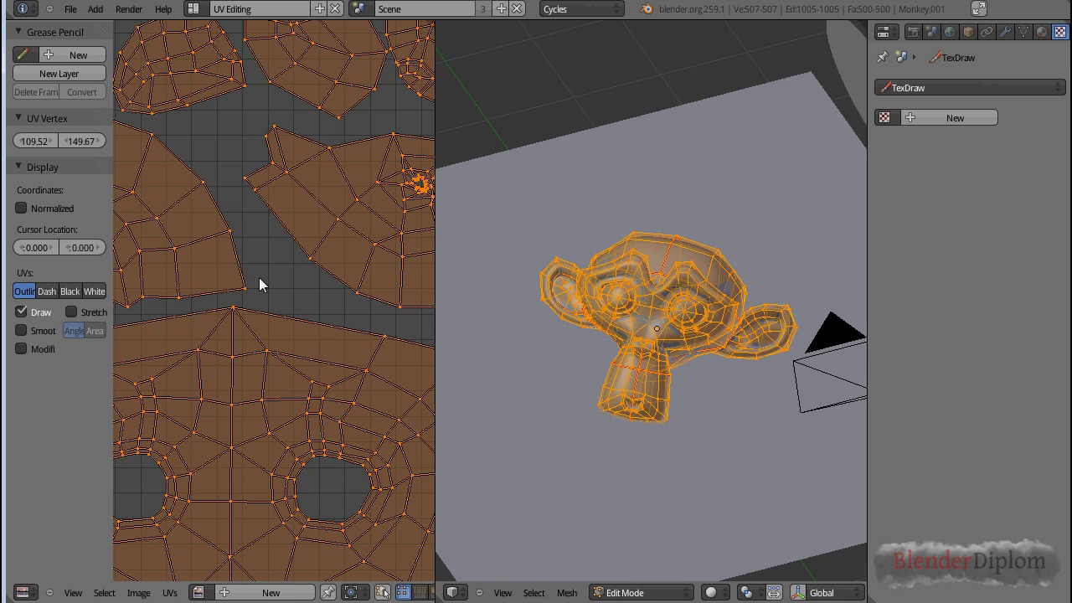
{"action": "scroll", "coordinate": [257, 311], "scroll_direction": "down", "scroll_amount": 2}
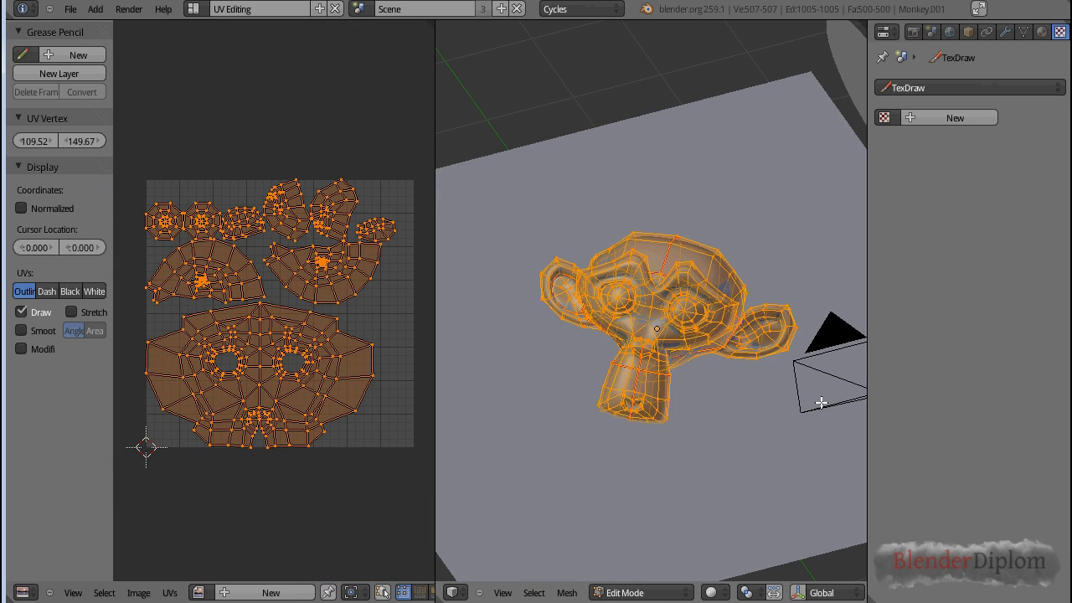
Create a new 1024 × 1024 image with default settings and try to assign the untitled image to the monkey's UVs.
{"action": "key", "text": "Tab"}
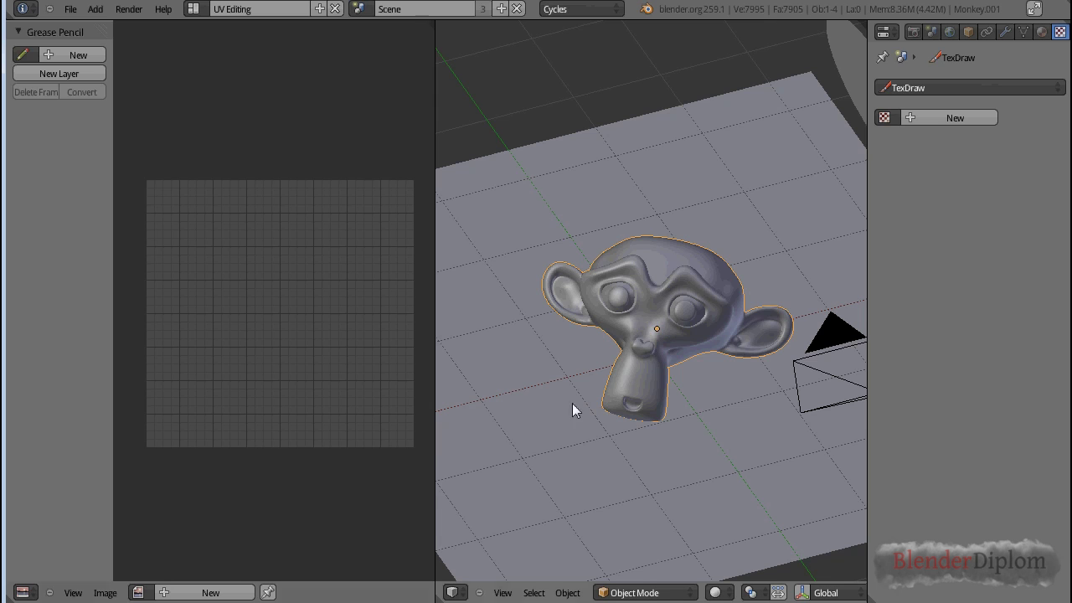
{"action": "left_click", "coordinate": [232, 594]}
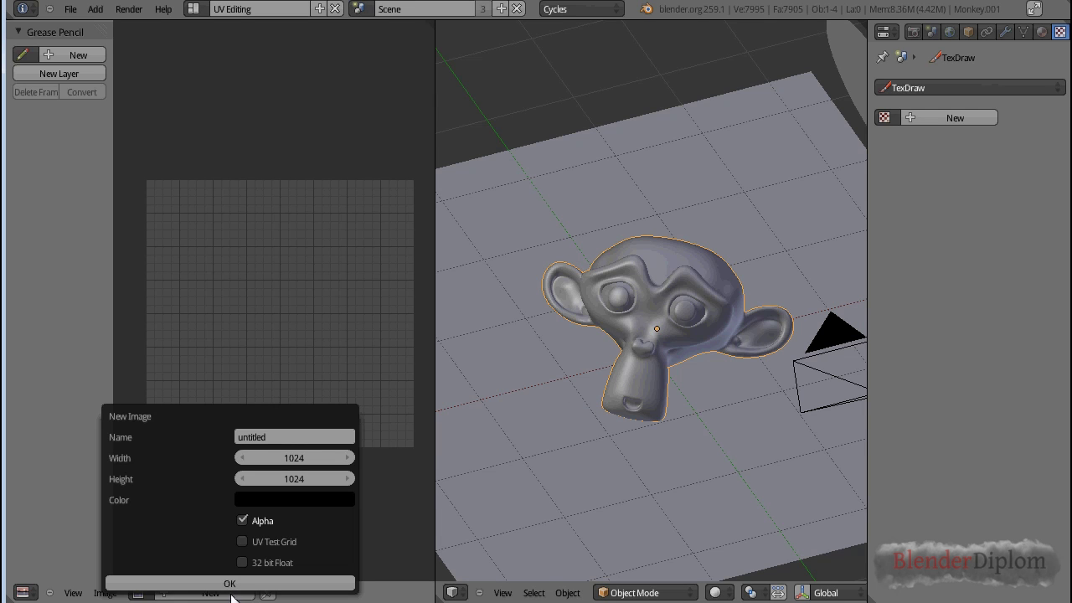
{"action": "left_click", "coordinate": [245, 587]}
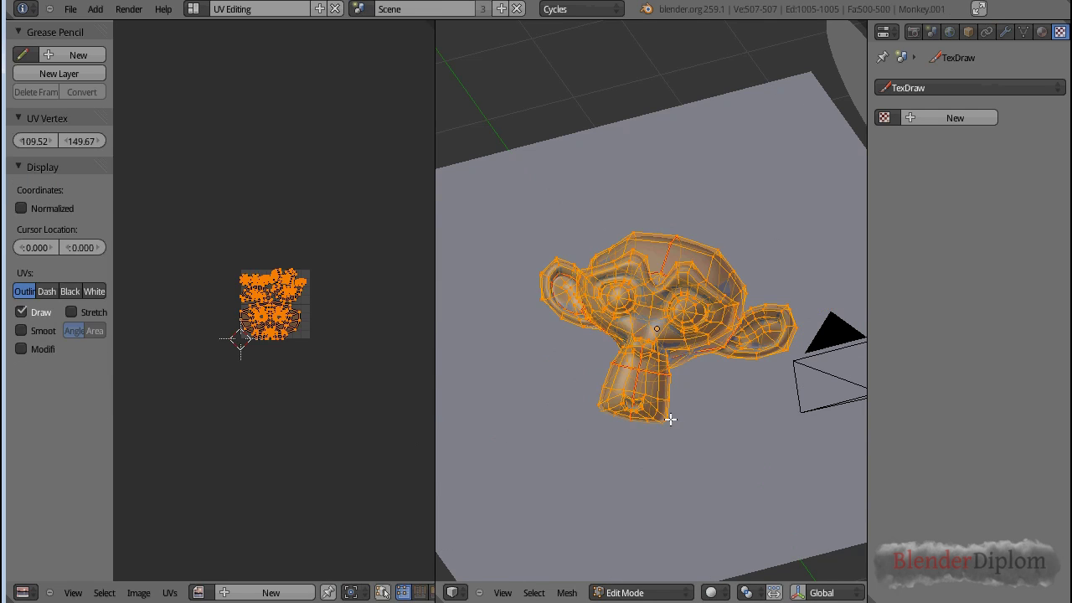
{"action": "key", "text": "Tab"}
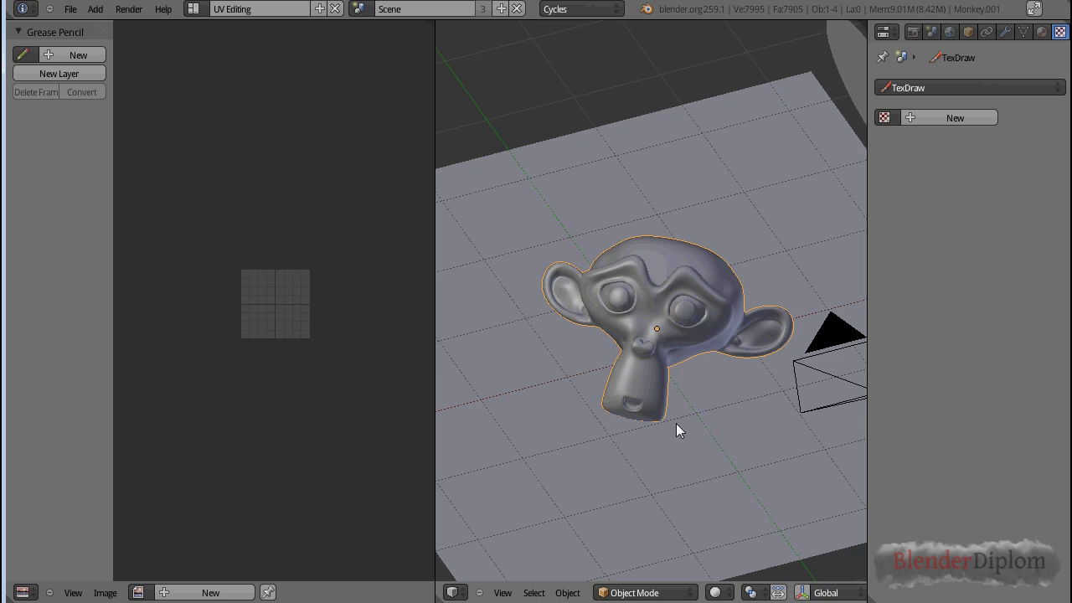
{"action": "key", "text": "Tab"}
{"action": "left_click", "coordinate": [199, 592]}
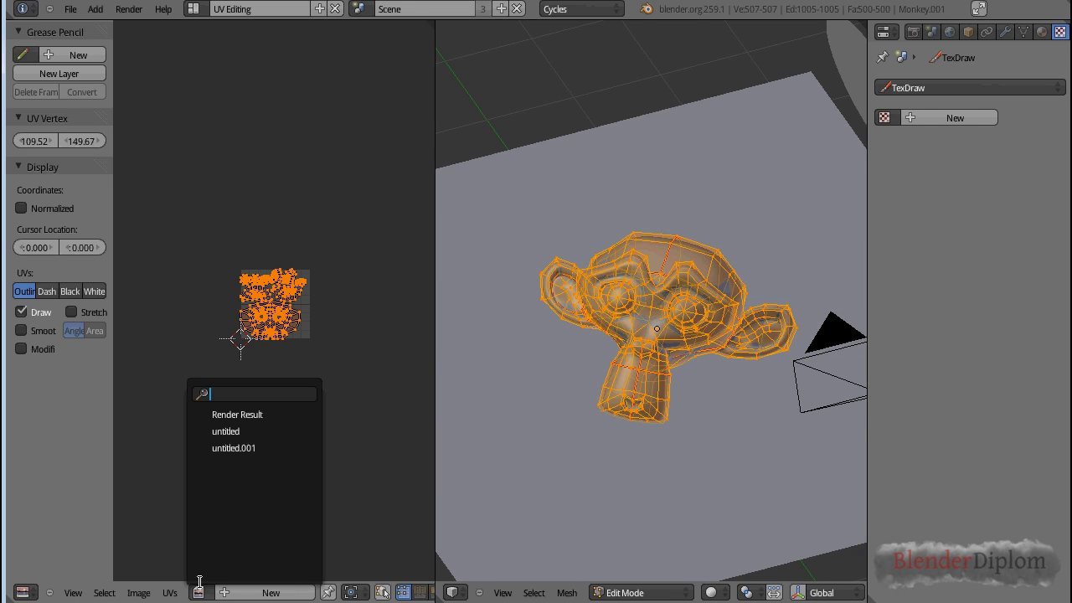
{"action": "left_click", "coordinate": [249, 432]}
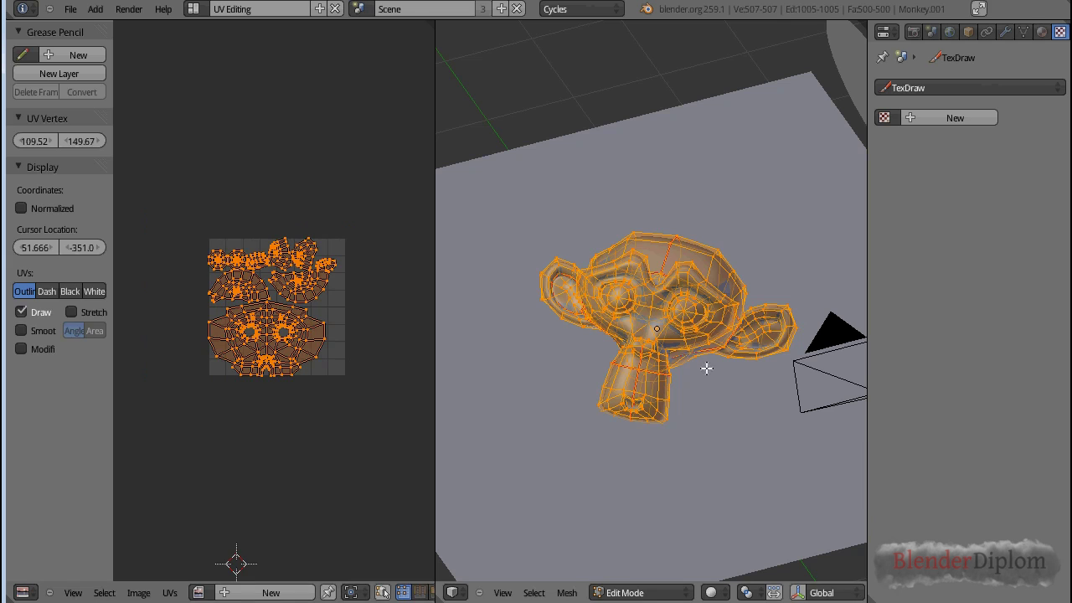
Leave Edit Mode, switch to the Compositing screen layout and create a new material for the monkey head.
{"action": "key", "text": "Tab"}
{"action": "key", "text": "ctrl+Right"}
{"action": "key", "text": "ctrl+Right"}
{"action": "key", "text": "ctrl+Right"}
{"action": "key", "text": "ctrl+Right"}
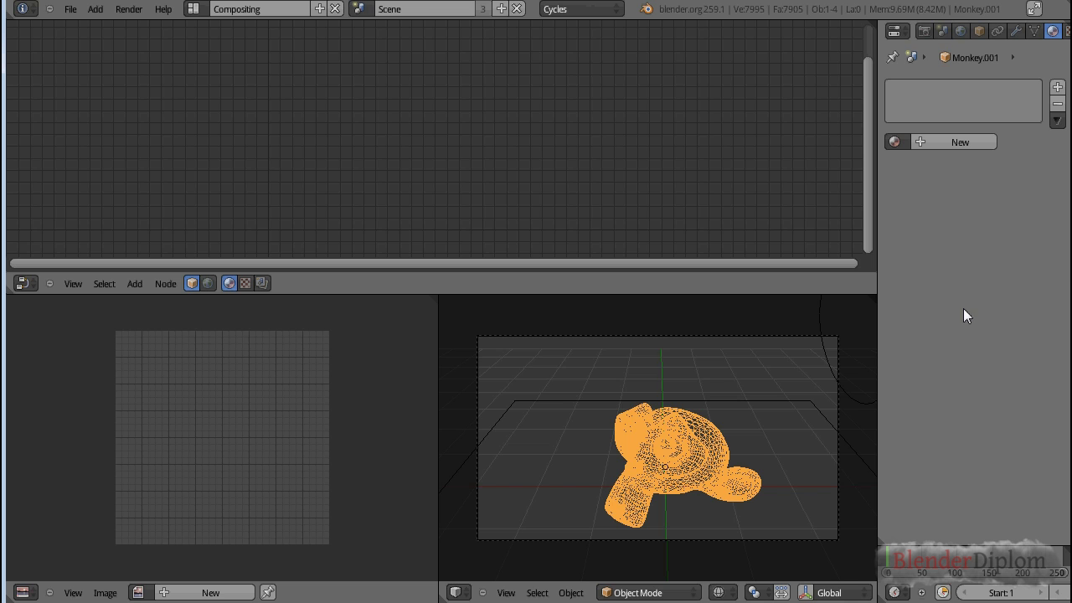
{"action": "left_click", "coordinate": [1066, 31]}
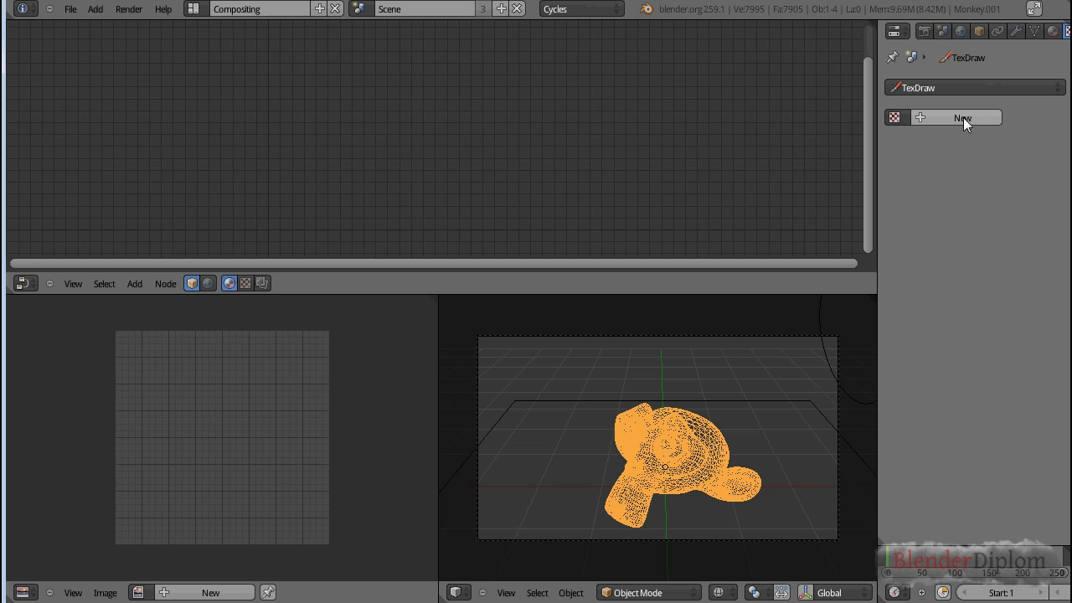
{"action": "key", "text": "shift+a"}
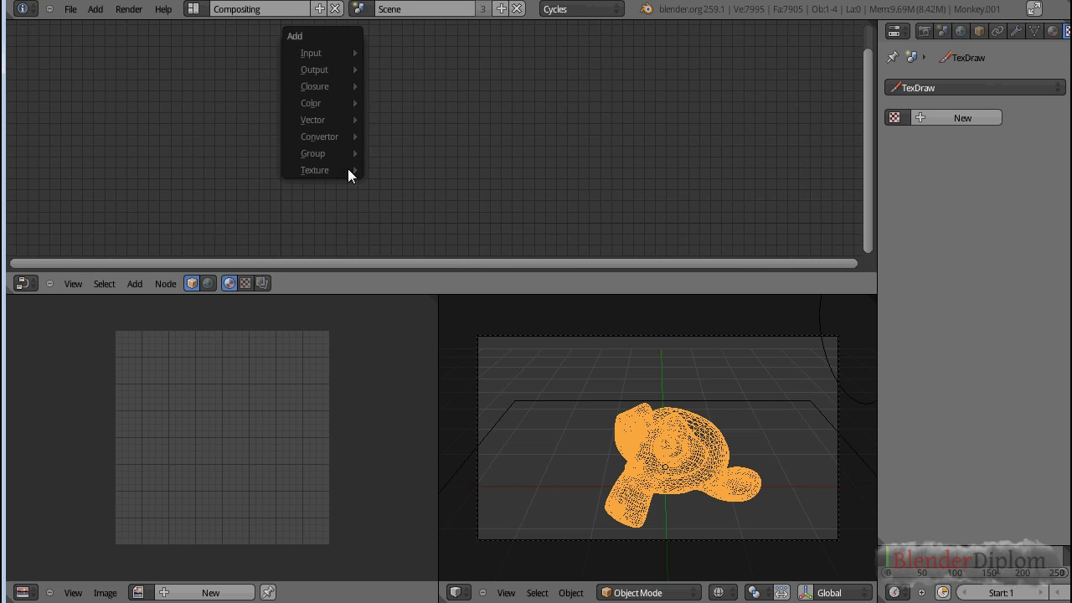
{"action": "left_click", "coordinate": [1052, 31]}
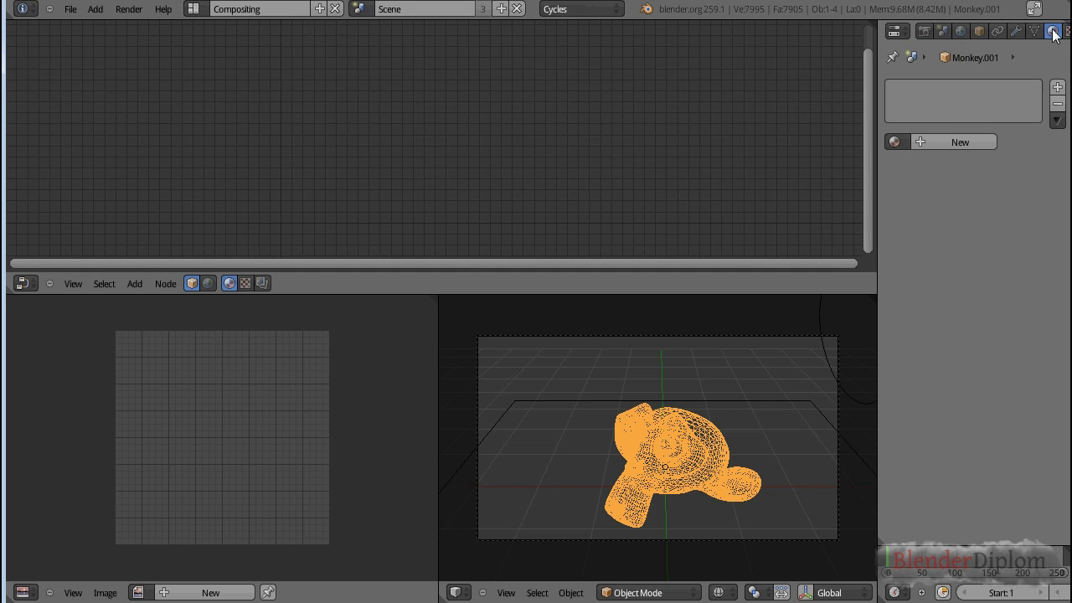
{"action": "left_click", "coordinate": [959, 142]}
Add an Image Texture node to the monkey head's material.
{"action": "key", "text": "shift+a"}
{"action": "mouse_move", "coordinate": [332, 183]}
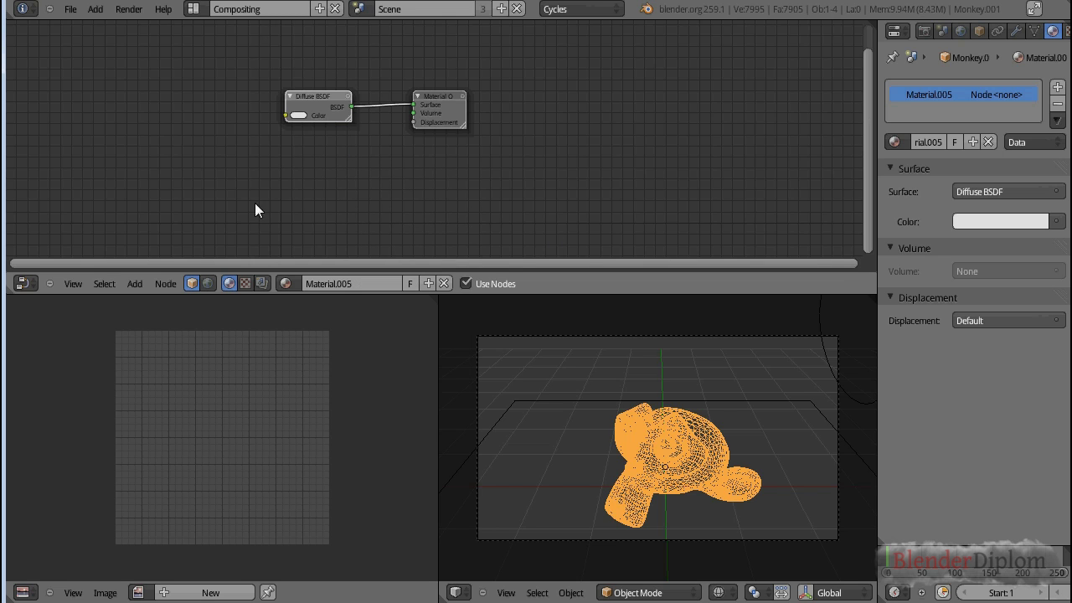
{"action": "key", "text": "shift+a"}
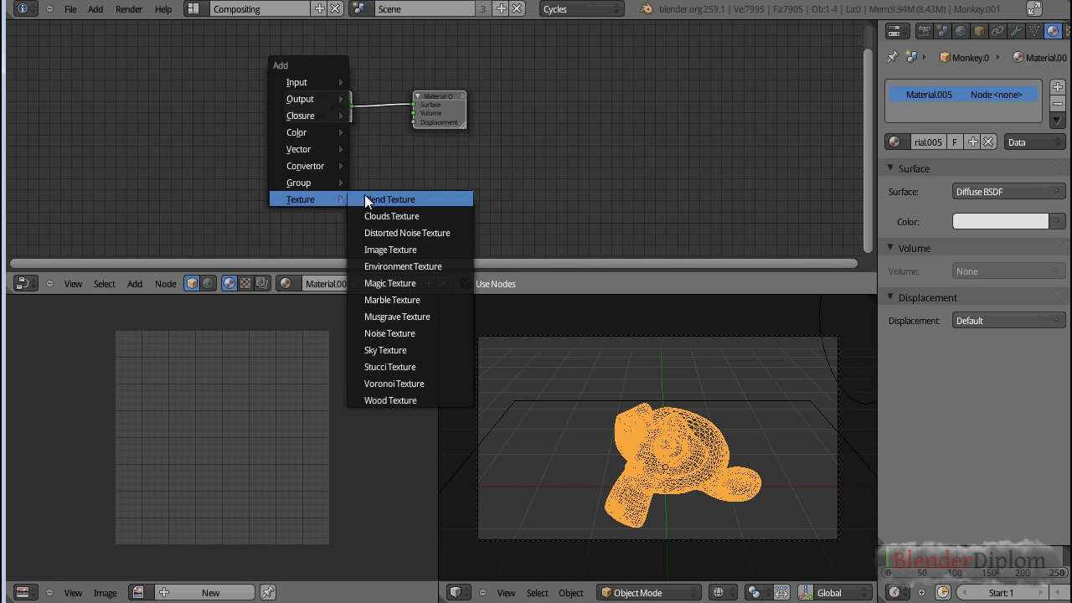
{"action": "left_click", "coordinate": [411, 248]}
{"action": "scroll", "coordinate": [418, 184], "scroll_direction": "up", "scroll_amount": 1}
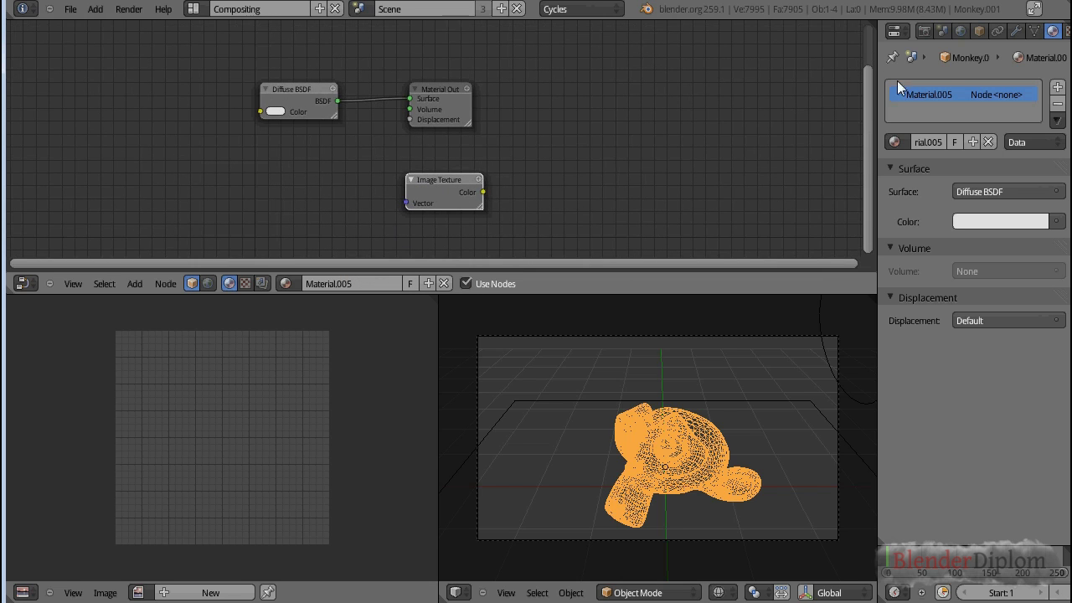
Set the Image Texture node's image to untitled in the texture properties.
{"action": "left_click", "coordinate": [1067, 31]}
{"action": "scroll", "coordinate": [997, 31], "scroll_direction": "down", "scroll_amount": 3}
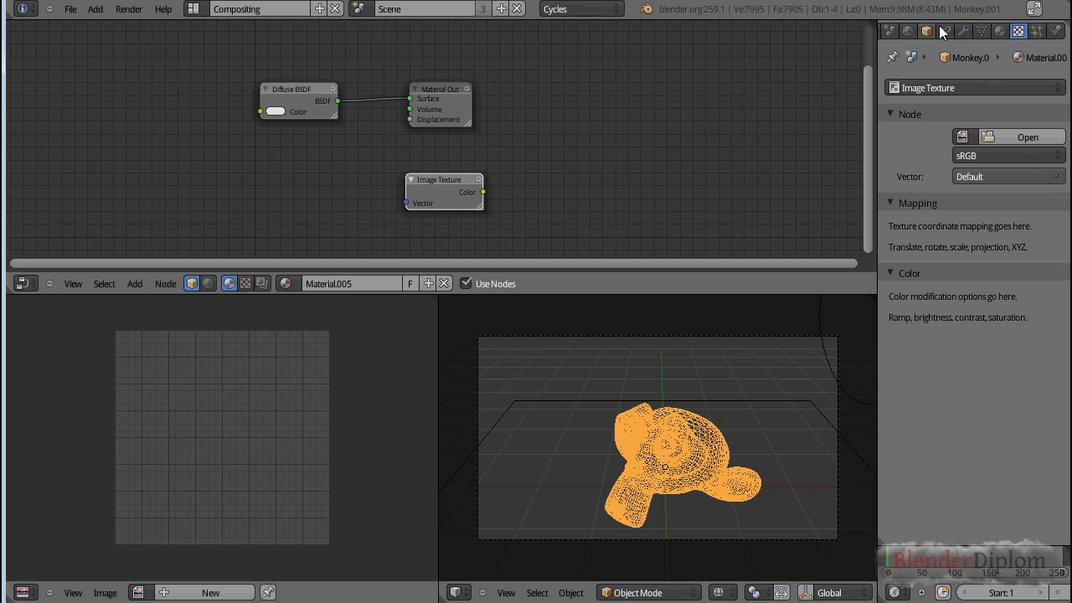
{"action": "left_click", "coordinate": [959, 138]}
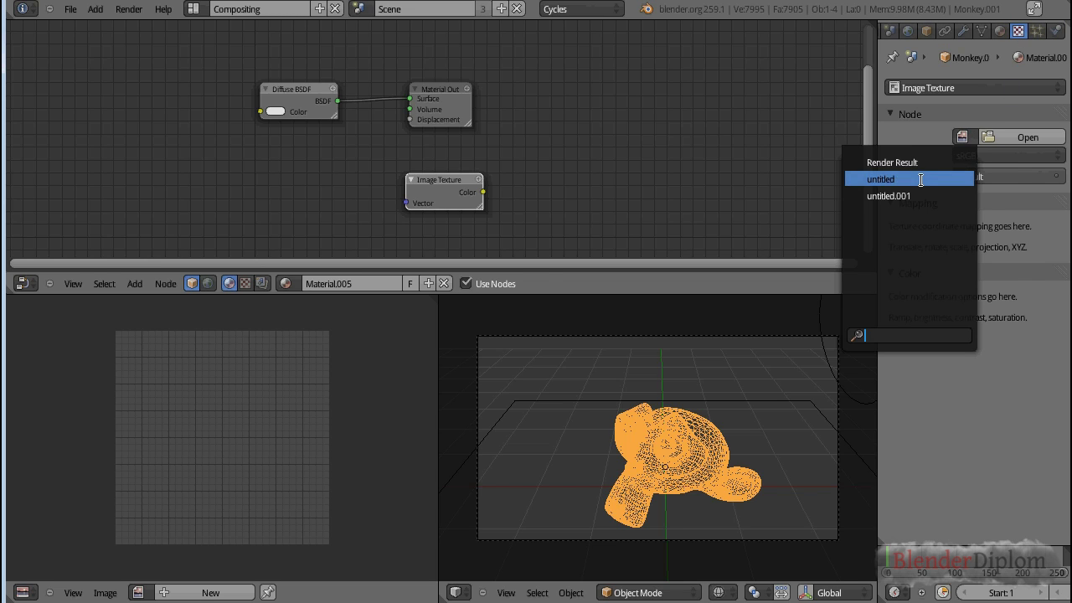
{"action": "left_click", "coordinate": [922, 177]}
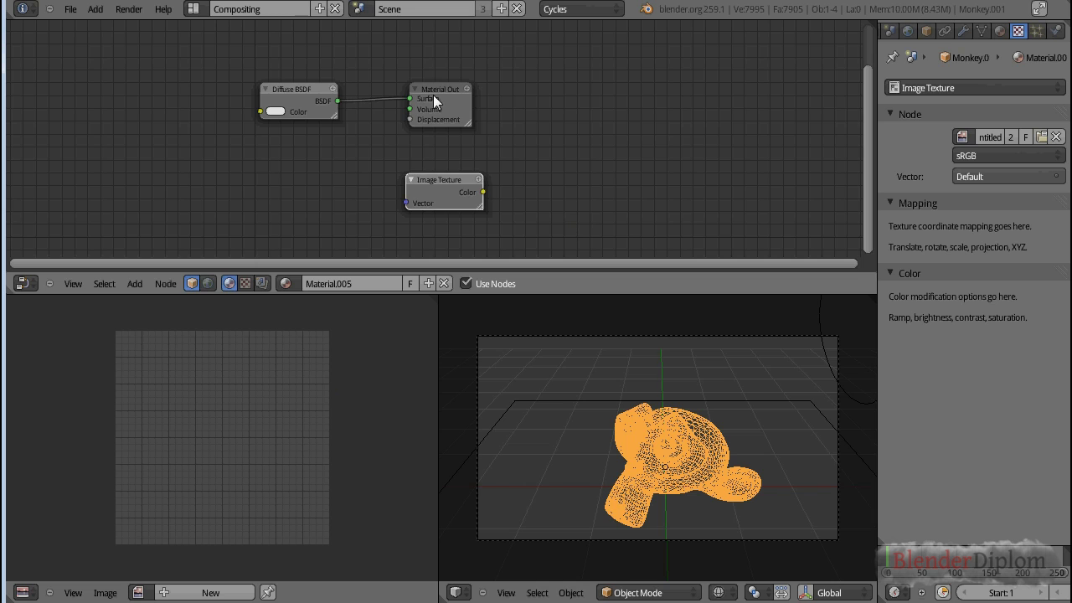
Arrange the nodes in a row with Image Texture first, Diffuse BSDF in the middle and the material output last.
{"action": "left_click_drag", "start_coordinate": [433, 99], "coordinate": [541, 96]}
{"action": "left_click_drag", "start_coordinate": [438, 180], "coordinate": [165, 126]}
{"action": "left_click_drag", "start_coordinate": [298, 91], "coordinate": [326, 92]}
Return to the UV Editing screen layout and enter Edit Mode to check the UV islands over the untitled image.
{"action": "key", "text": "ctrl+Left"}
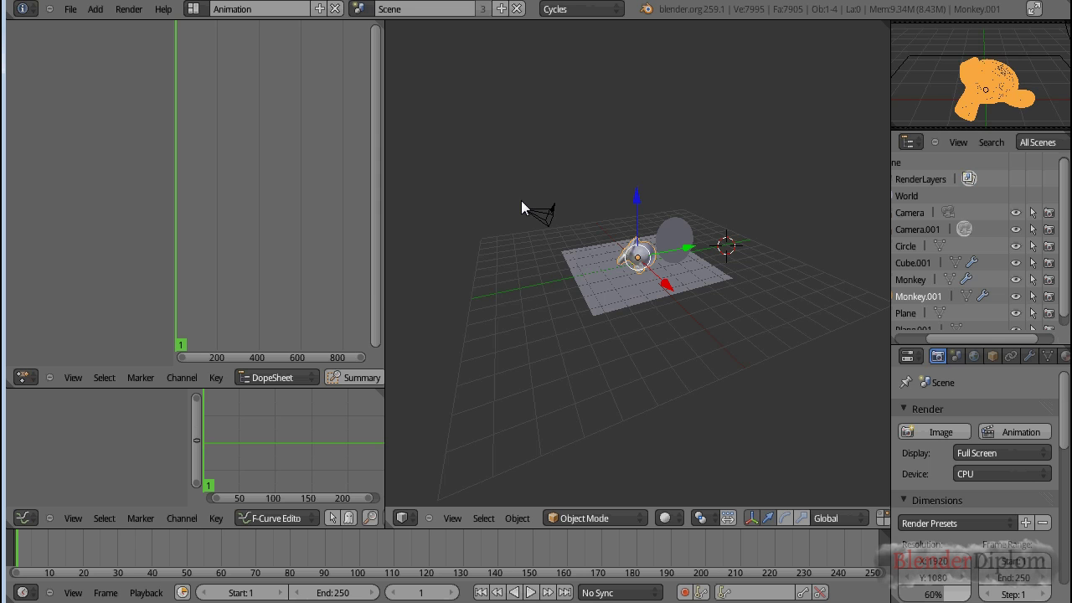
{"action": "key", "text": "ctrl+Left"}
{"action": "key", "text": "ctrl+Left"}
{"action": "key", "text": "Tab"}
{"action": "scroll", "coordinate": [298, 371], "scroll_direction": "down", "scroll_amount": 7}
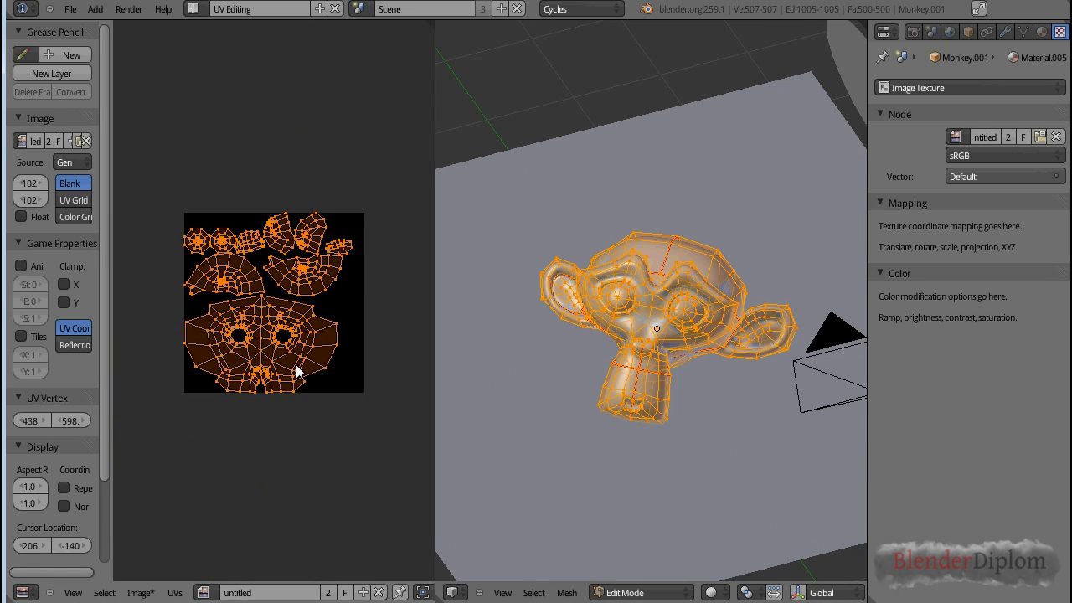
{"action": "scroll", "coordinate": [325, 288], "scroll_direction": "up", "scroll_amount": 2}
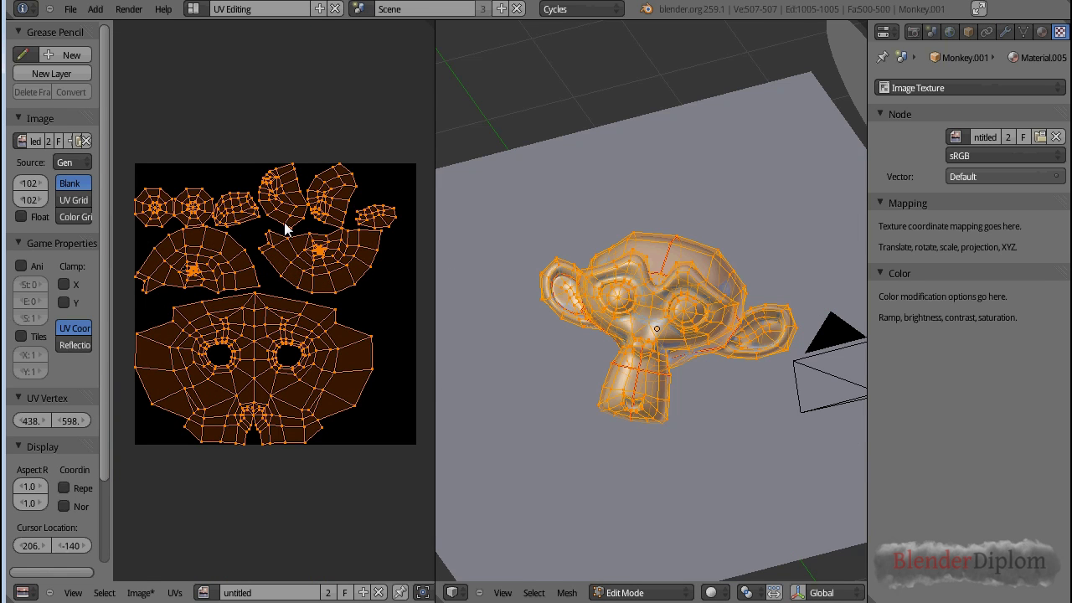
Leave Edit Mode, widen the 3D view and switch the monkey head to Texture Paint mode.
{"action": "key", "text": "Tab"}
{"action": "left_click_drag", "start_coordinate": [434, 359], "coordinate": [375, 354]}
{"action": "left_click", "coordinate": [391, 592]}
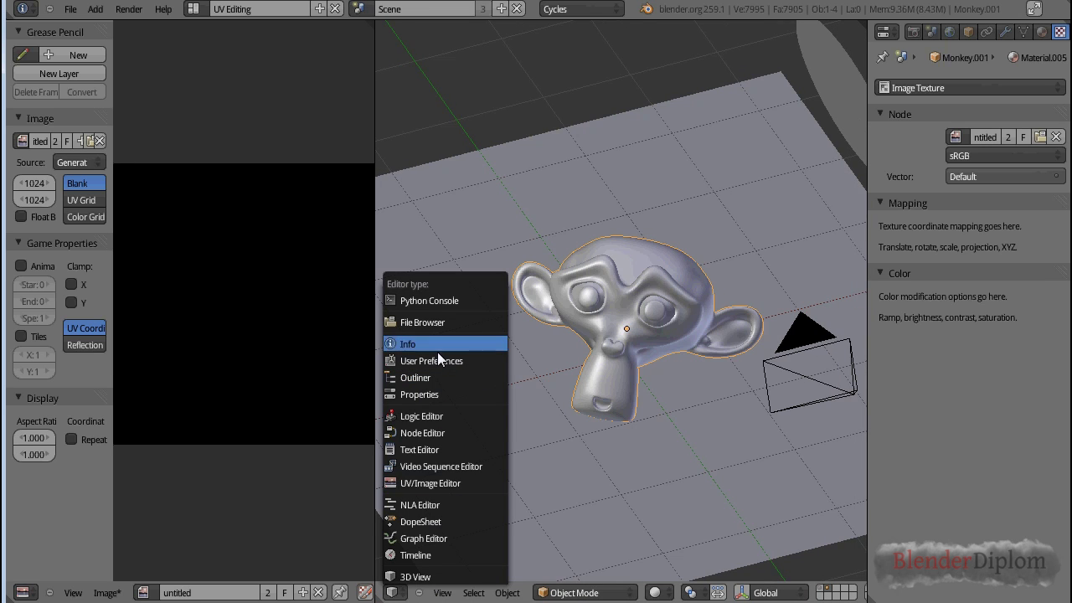
{"action": "left_click", "coordinate": [574, 592]}
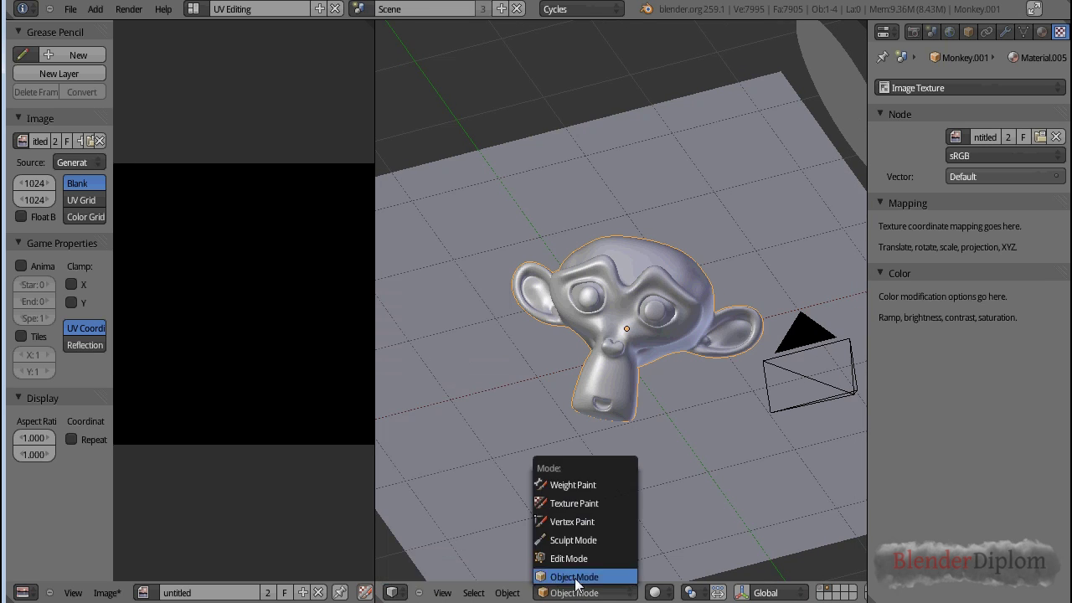
{"action": "left_click", "coordinate": [586, 504]}
{"action": "scroll", "coordinate": [578, 388], "scroll_direction": "down", "scroll_amount": 3}
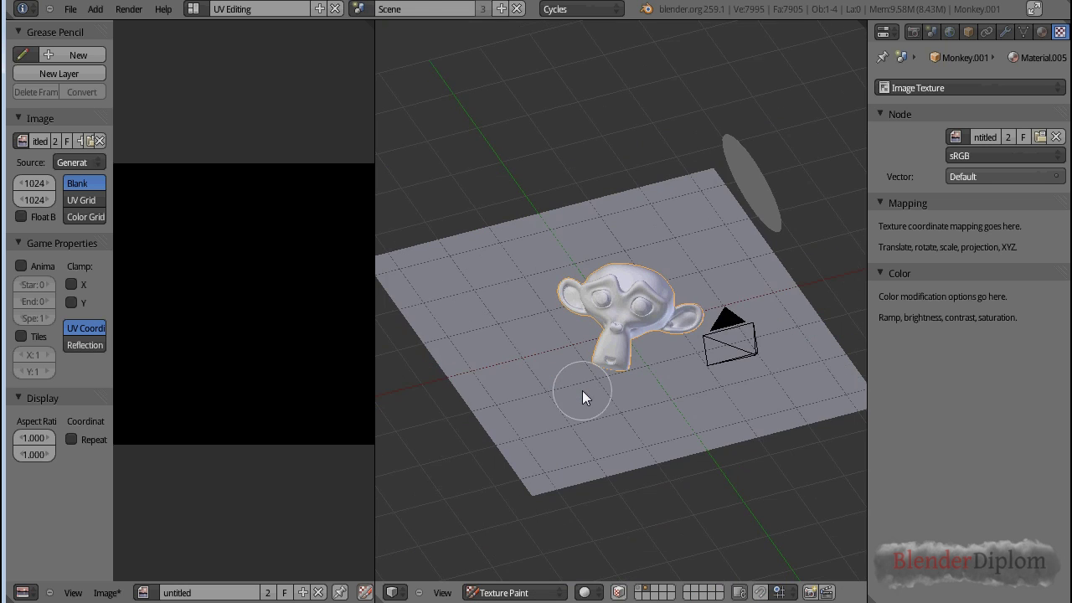
Show the painting tools and check the Project Paint options and the mesh's UV texture entry.
{"action": "key", "text": "t"}
{"action": "scroll", "coordinate": [582, 390], "scroll_direction": "up", "scroll_amount": 2}
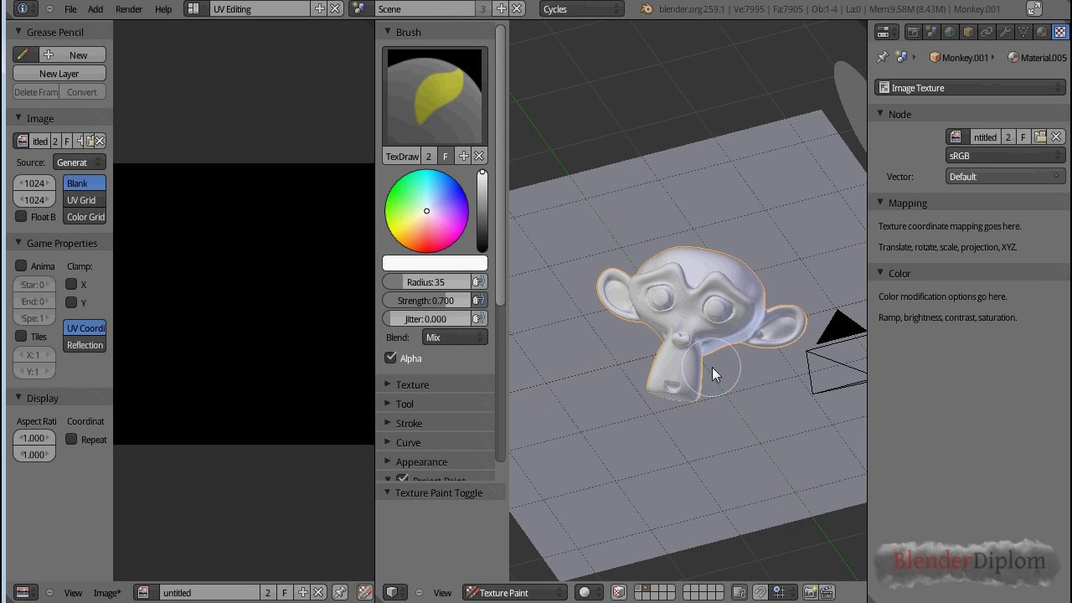
{"action": "left_click", "coordinate": [484, 474]}
{"action": "scroll", "coordinate": [478, 434], "scroll_direction": "down", "scroll_amount": 6}
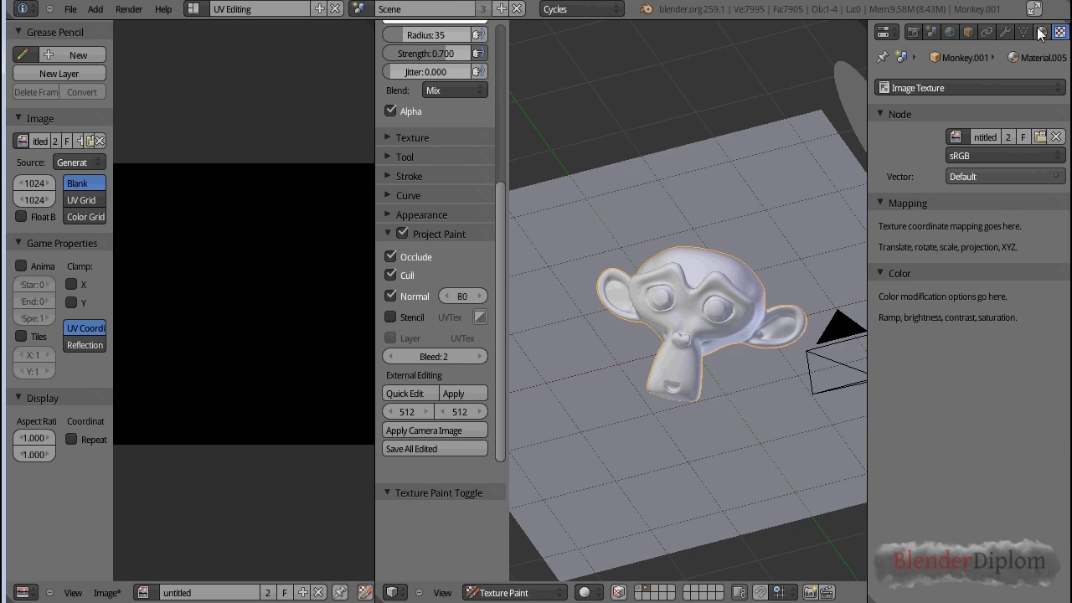
{"action": "left_click", "coordinate": [1023, 31]}
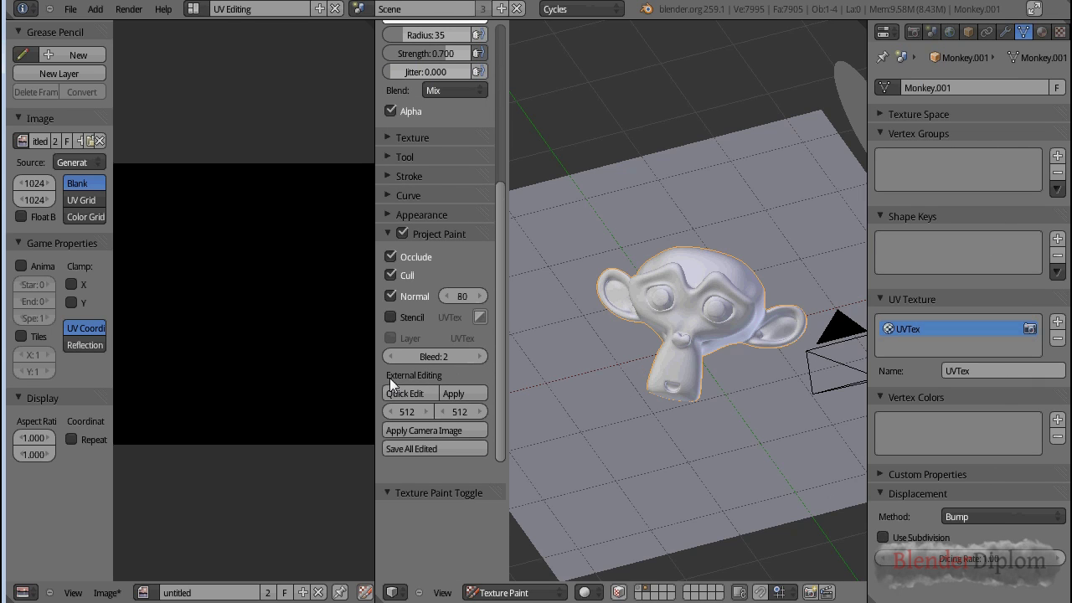
Include the alpha channel in the untitled image's display and set the paint brush colour to black.
{"action": "scroll", "coordinate": [331, 593], "scroll_direction": "right", "scroll_amount": 5}
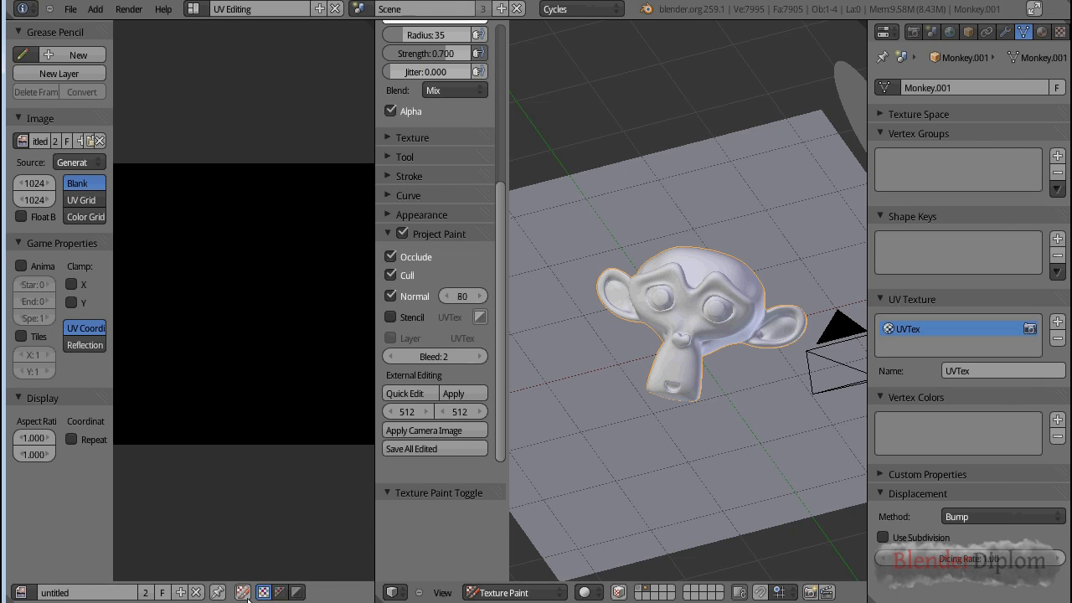
{"action": "left_click", "coordinate": [280, 592]}
{"action": "scroll", "coordinate": [459, 173], "scroll_direction": "up", "scroll_amount": 4}
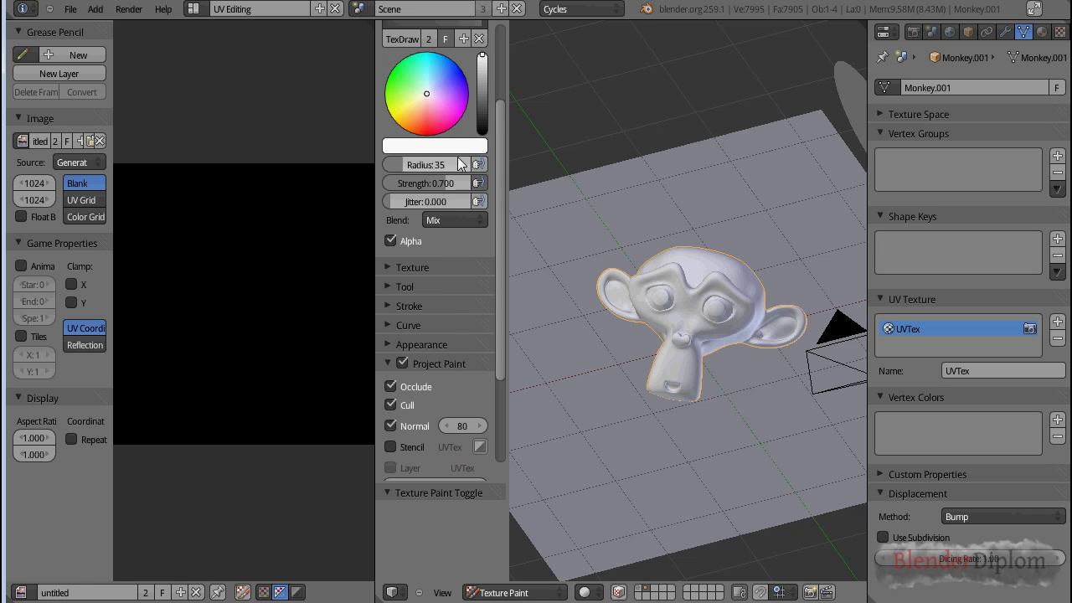
{"action": "mouse_move", "coordinate": [426, 94]}
{"action": "left_mouse_down"}
{"action": "mouse_move", "coordinate": [428, 134]}
{"action": "mouse_move", "coordinate": [425, 97]}
{"action": "left_mouse_up"}
{"action": "left_click", "coordinate": [483, 135]}
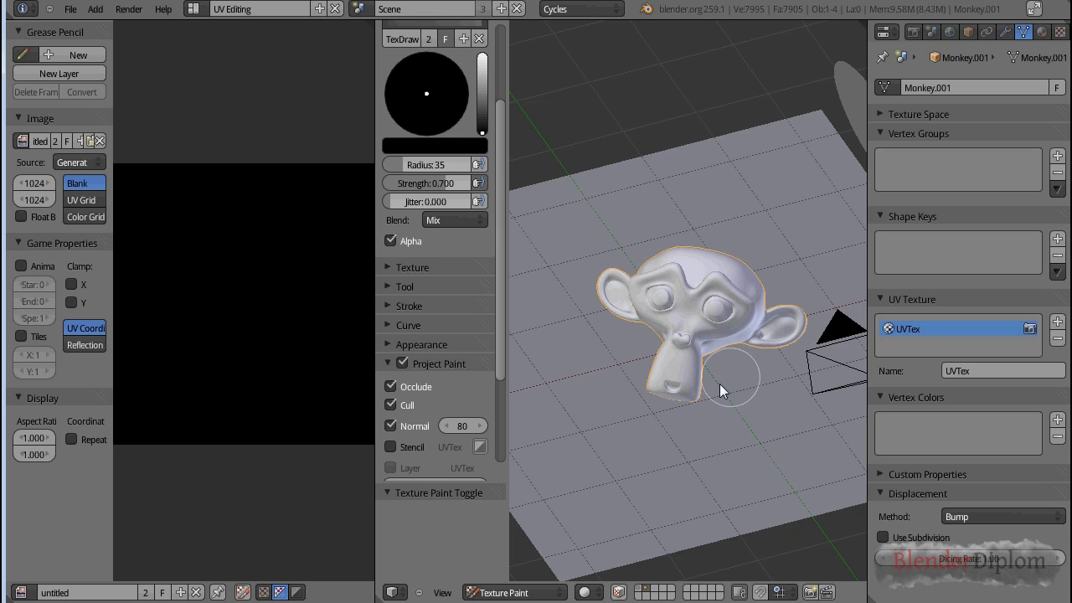
Preview the monkey head in Rendered shading and change the 3D view to Texture shading for painting.
{"action": "scroll", "coordinate": [713, 390], "scroll_direction": "up", "scroll_amount": 5}
{"action": "left_click", "coordinate": [586, 592]}
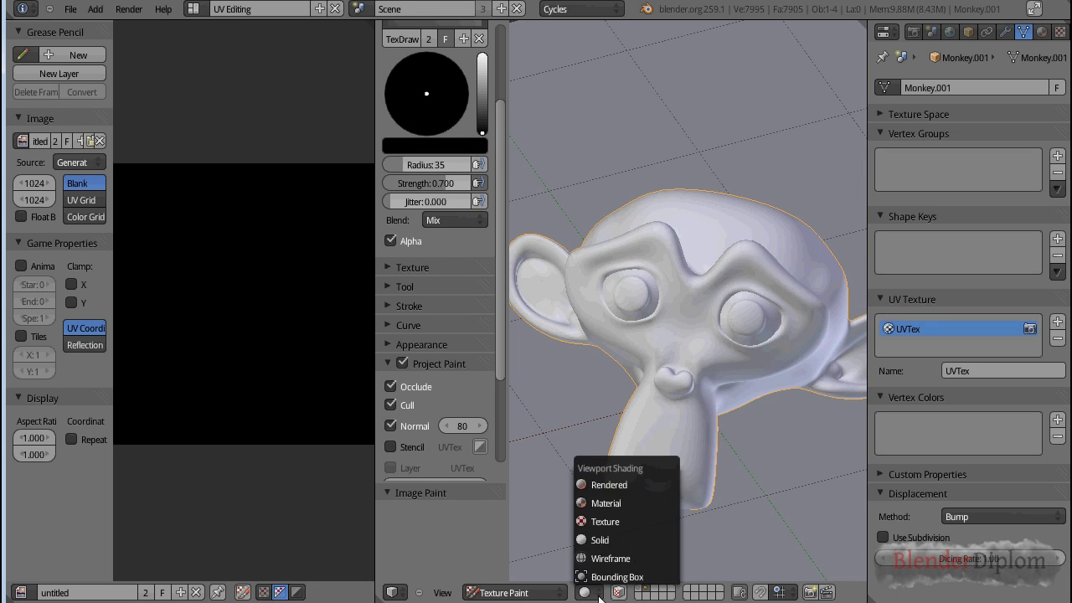
{"action": "left_click", "coordinate": [607, 487]}
{"action": "left_click", "coordinate": [584, 592]}
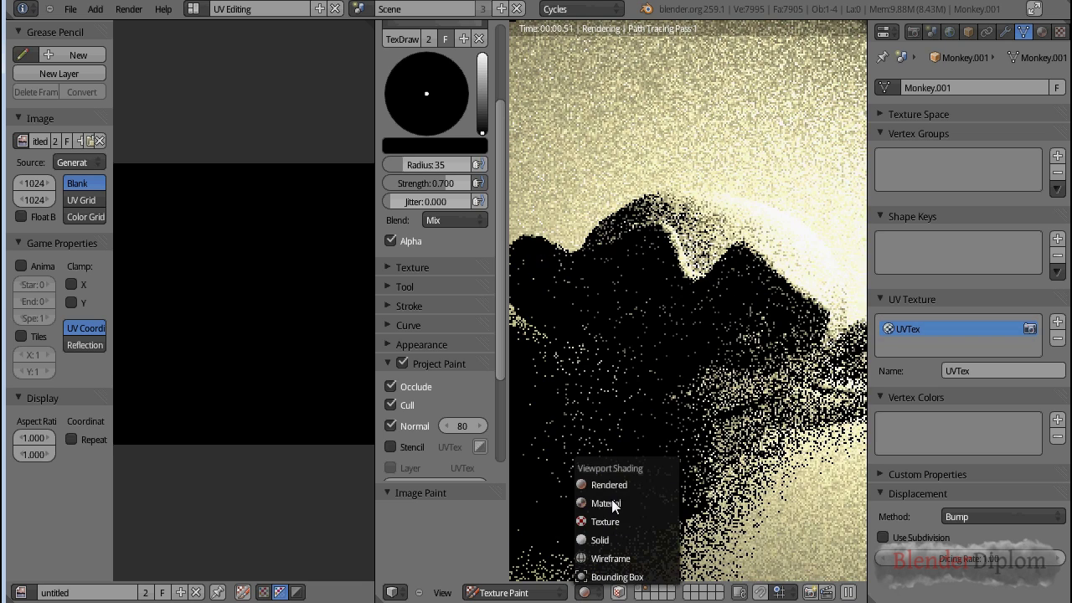
{"action": "left_click", "coordinate": [616, 521]}
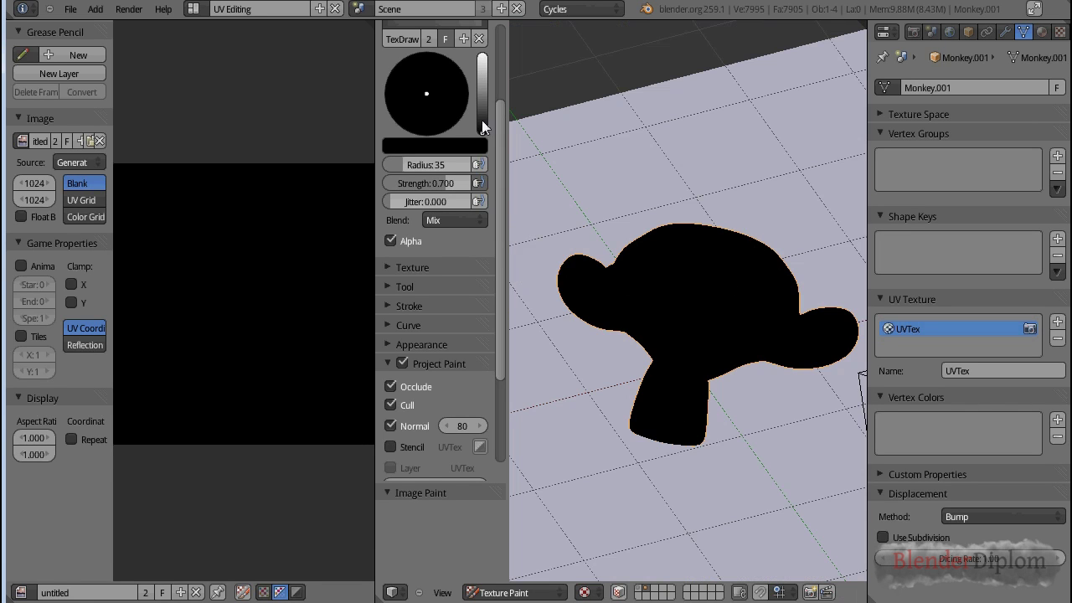
Set the brush colour to white and paint broad strokes over the monkey's forehead, eyes, muzzle and cheek.
{"action": "left_click_drag", "start_coordinate": [482, 83], "coordinate": [478, 46]}
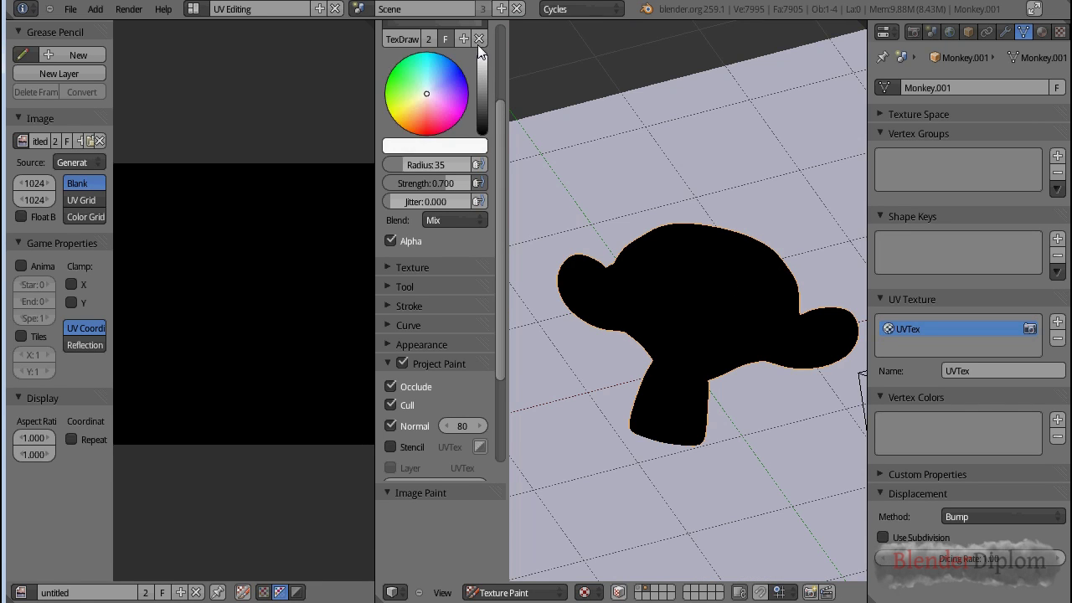
{"action": "mouse_move", "coordinate": [709, 238]}
{"action": "left_mouse_down"}
{"action": "mouse_move", "coordinate": [684, 375]}
{"action": "mouse_move", "coordinate": [686, 350]}
{"action": "left_mouse_up"}
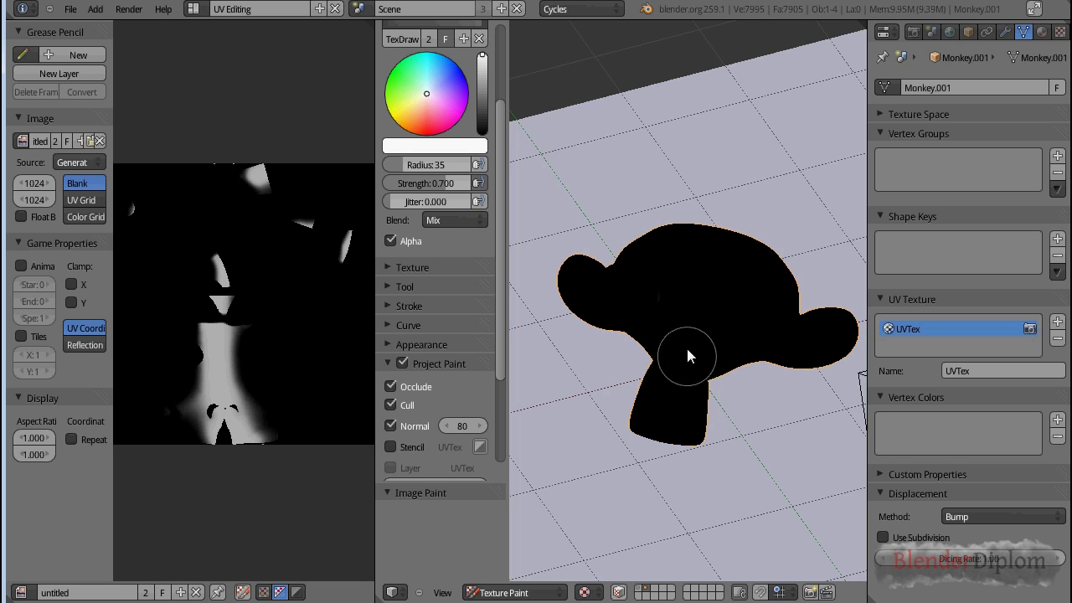
{"action": "middle_click_drag", "start_coordinate": [687, 349], "coordinate": [729, 297]}
{"action": "mouse_move", "coordinate": [686, 299]}
{"action": "left_mouse_down"}
{"action": "mouse_move", "coordinate": [705, 392]}
{"action": "mouse_move", "coordinate": [693, 242]}
{"action": "mouse_move", "coordinate": [726, 402]}
{"action": "mouse_move", "coordinate": [772, 366]}
{"action": "left_mouse_up"}
{"action": "middle_click_drag", "start_coordinate": [772, 366], "coordinate": [620, 368]}
{"action": "scroll", "coordinate": [676, 293], "scroll_direction": "up", "scroll_amount": 8}
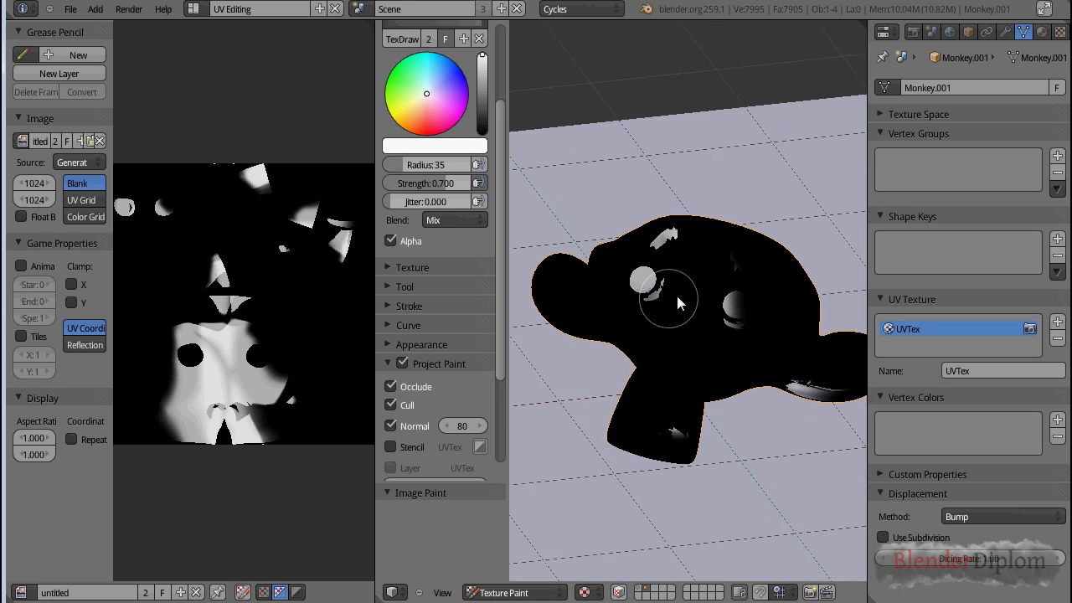
Paint additional white strokes close up over the forehead, the bridge of the nose and the area above it.
{"action": "scroll", "coordinate": [704, 293], "scroll_direction": "down", "scroll_amount": 5}
{"action": "scroll", "coordinate": [682, 343], "scroll_direction": "up", "scroll_amount": 5}
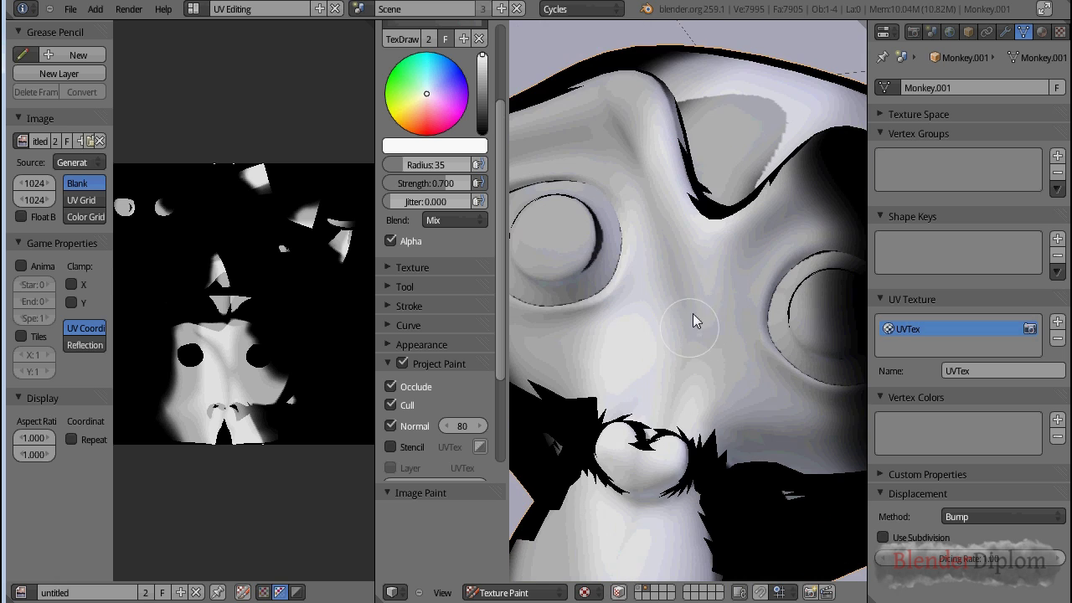
{"action": "mouse_move", "coordinate": [644, 564]}
{"action": "left_mouse_down"}
{"action": "mouse_move", "coordinate": [565, 446]}
{"action": "mouse_move", "coordinate": [611, 383]}
{"action": "left_mouse_up"}
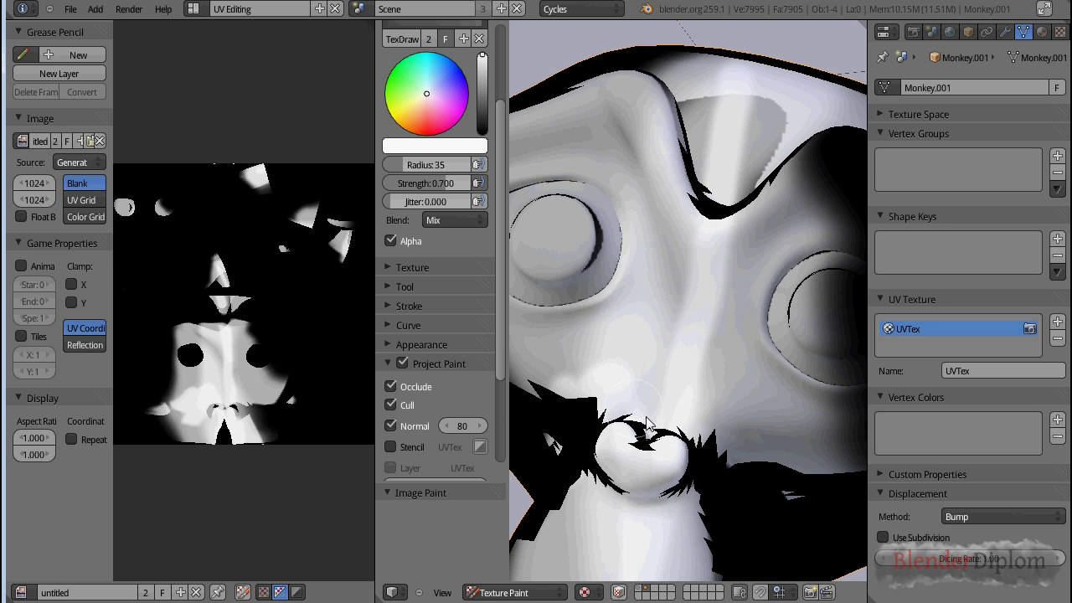
{"action": "scroll", "coordinate": [701, 413], "scroll_direction": "down", "scroll_amount": 5}
{"action": "scroll", "coordinate": [707, 421], "scroll_direction": "up", "scroll_amount": 1}
Return the monkey head to Object Mode and set the 3D view to Material shading.
{"action": "left_click", "coordinate": [584, 592]}
{"action": "left_click", "coordinate": [590, 579]}
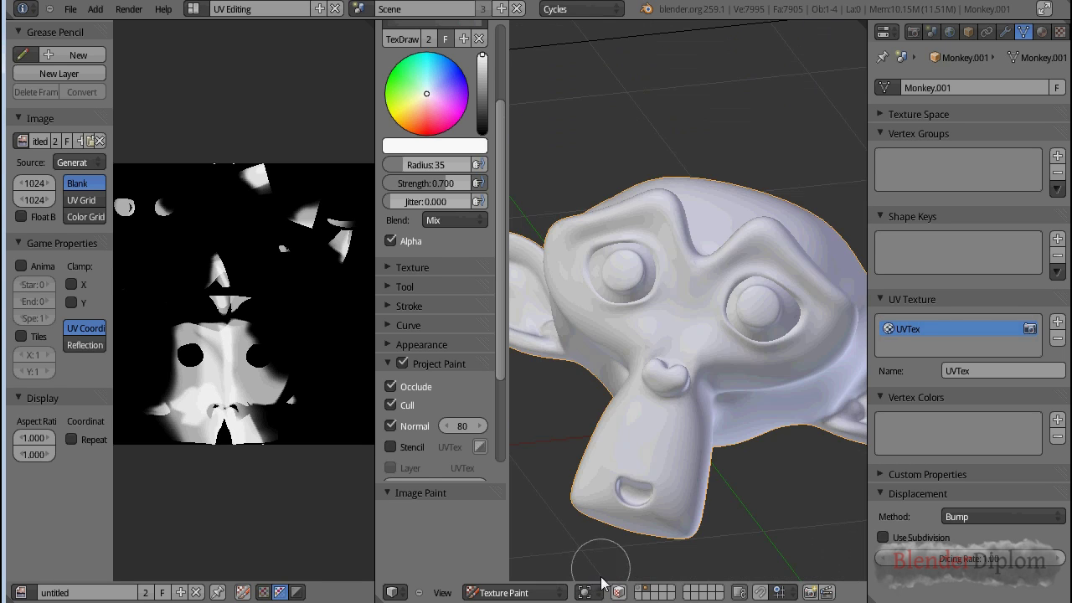
{"action": "left_click", "coordinate": [584, 592]}
{"action": "left_click", "coordinate": [519, 592]}
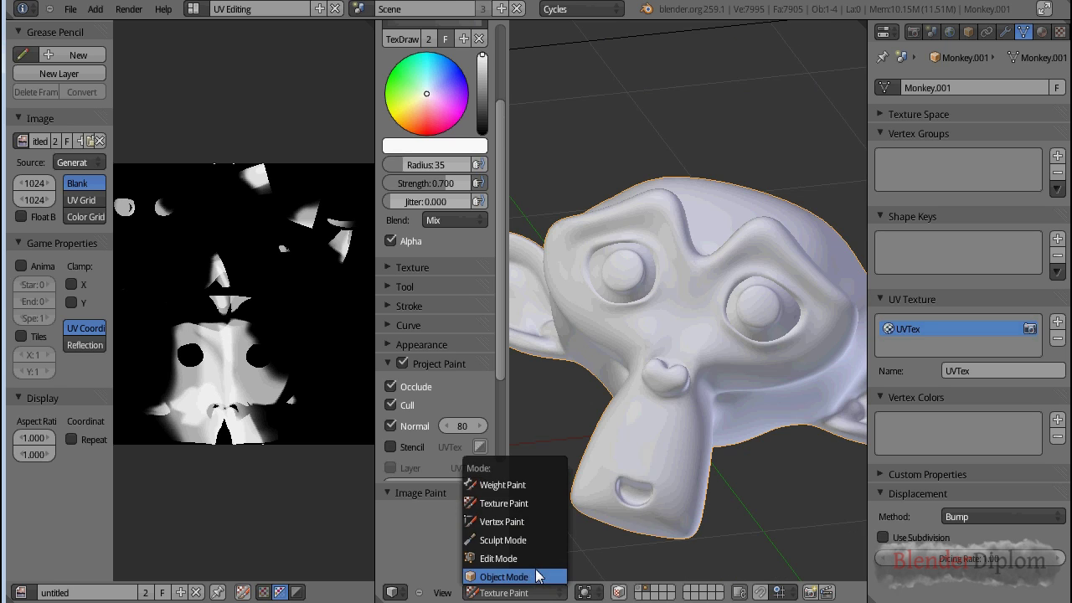
{"action": "left_click", "coordinate": [536, 574]}
{"action": "scroll", "coordinate": [677, 313], "scroll_direction": "down", "scroll_amount": 4}
{"action": "left_click", "coordinate": [586, 592]}
{"action": "left_click", "coordinate": [657, 592]}
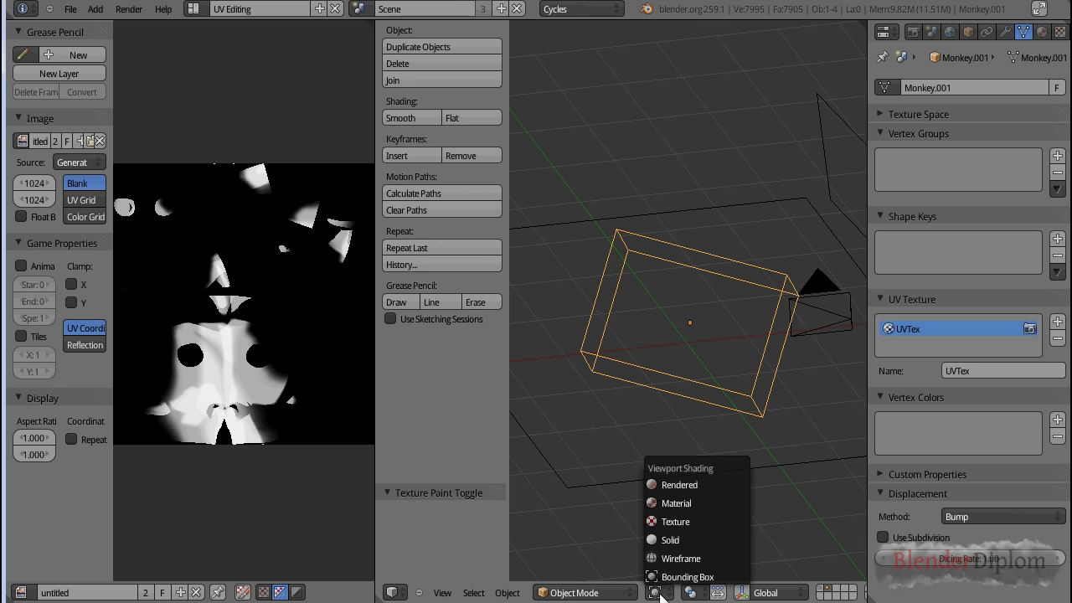
{"action": "left_click", "coordinate": [676, 504]}
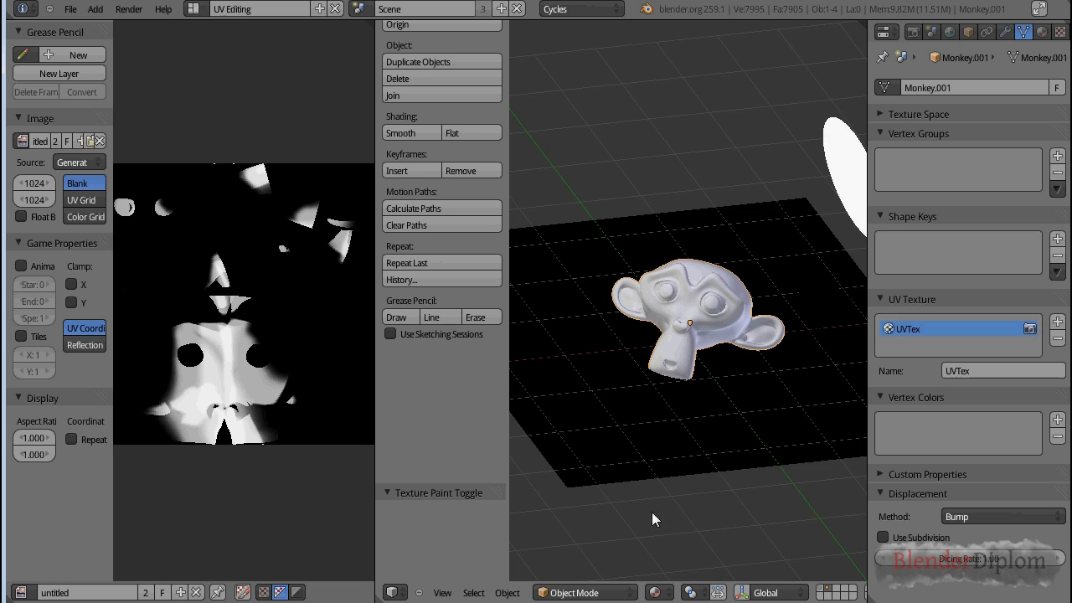
{"action": "right_click", "coordinate": [704, 273]}
{"action": "key", "text": "g"}
{"action": "right_click", "coordinate": [625, 313]}
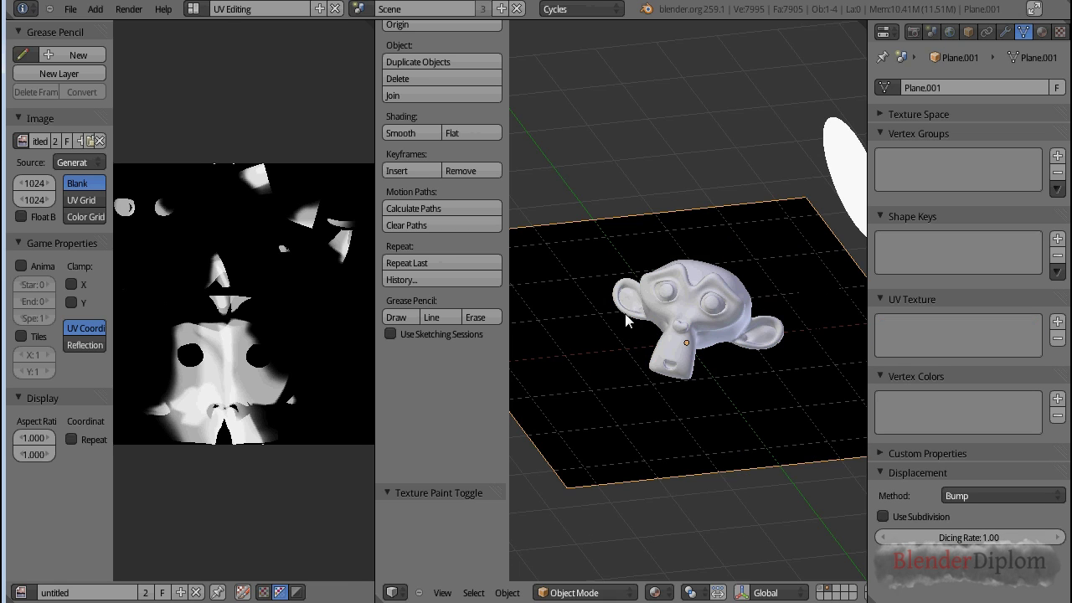
{"action": "right_click", "coordinate": [683, 310]}
{"action": "key", "text": "g"}
{"action": "key", "text": "Escape"}
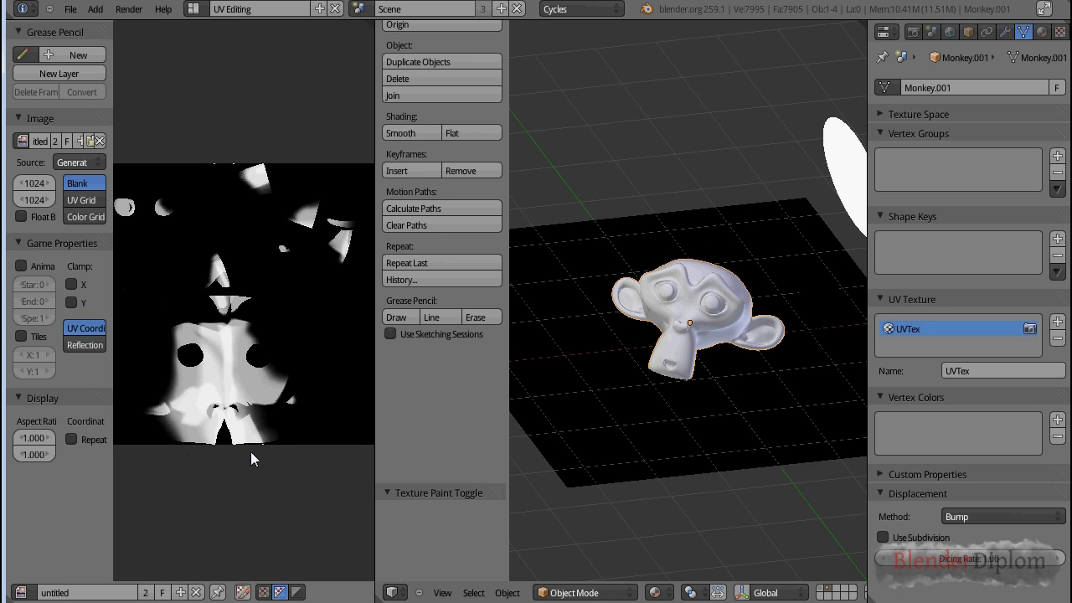
Toggle Edit Mode on the monkey head to compare the UV islands with the painted image.
{"action": "scroll", "coordinate": [252, 394], "scroll_direction": "up", "scroll_amount": 4}
{"action": "scroll", "coordinate": [239, 360], "scroll_direction": "down", "scroll_amount": 4}
{"action": "key", "text": "Tab"}
{"action": "key", "text": "Tab"}
{"action": "key", "text": "Tab"}
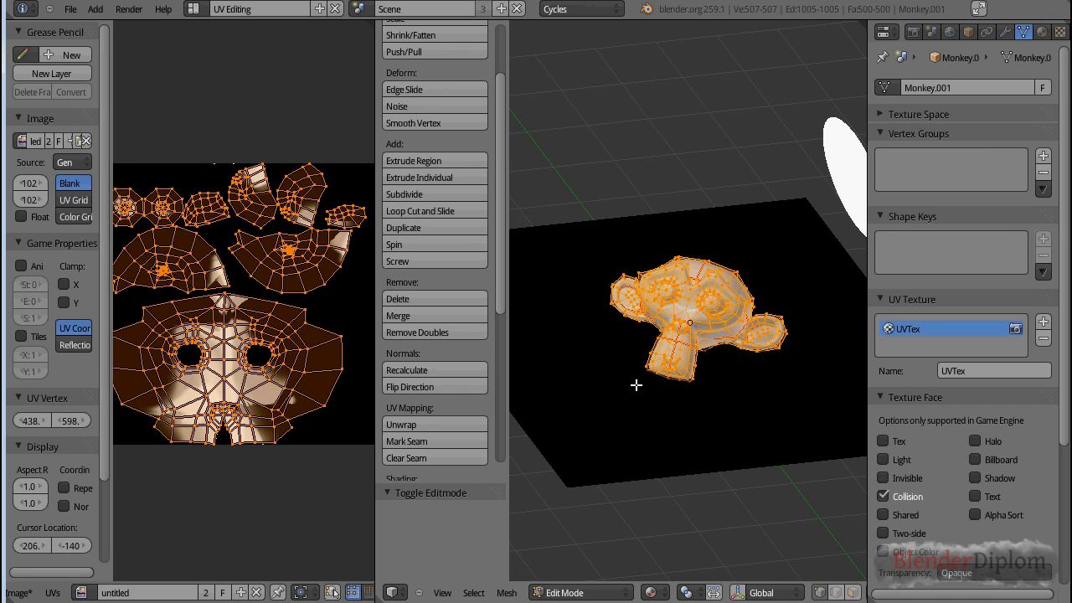
{"action": "key", "text": "Tab"}
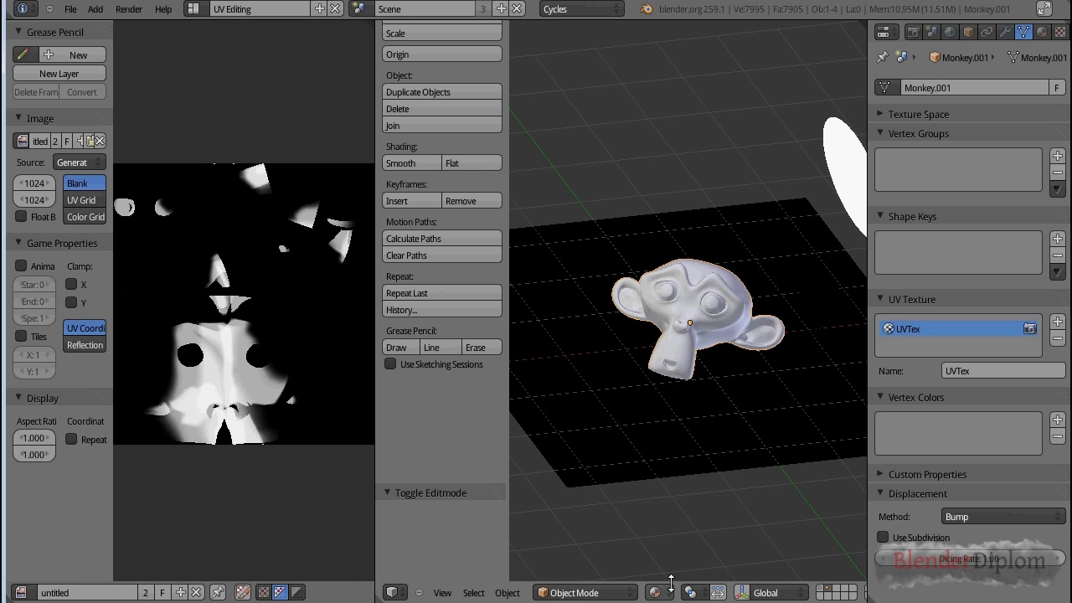
Switch to the Compositing screen layout and reposition the Diffuse BSDF and Image Texture nodes of the monkey's material.
{"action": "key", "text": "ctrl+Right"}
{"action": "key", "text": "ctrl+Right"}
{"action": "key", "text": "ctrl+Right"}
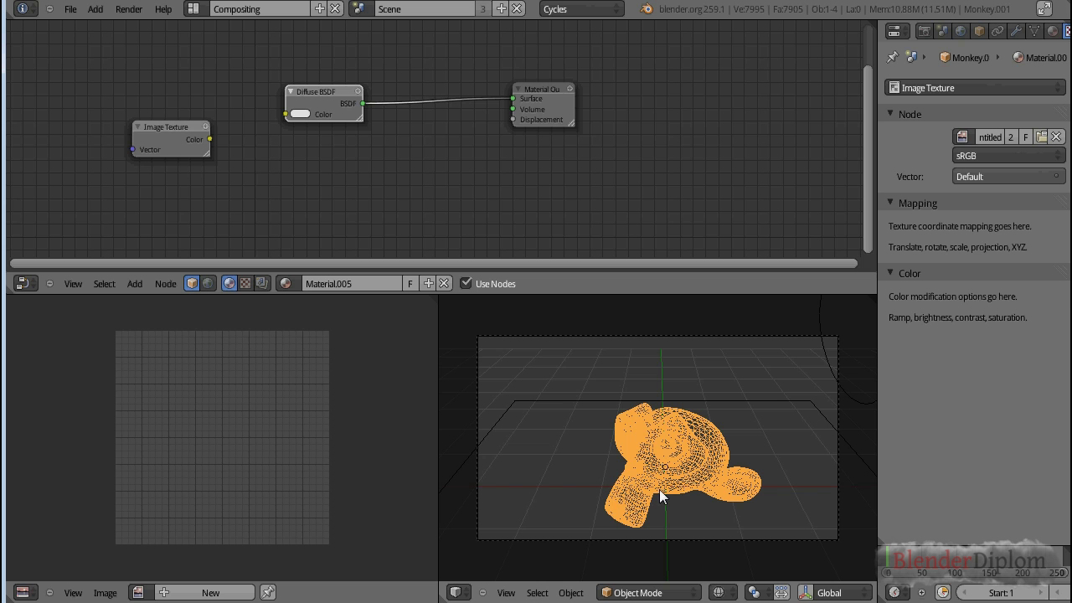
{"action": "middle_click_drag", "start_coordinate": [662, 472], "coordinate": [665, 421], "text": "shift"}
{"action": "middle_click_drag", "start_coordinate": [1061, 35], "coordinate": [971, 33]}
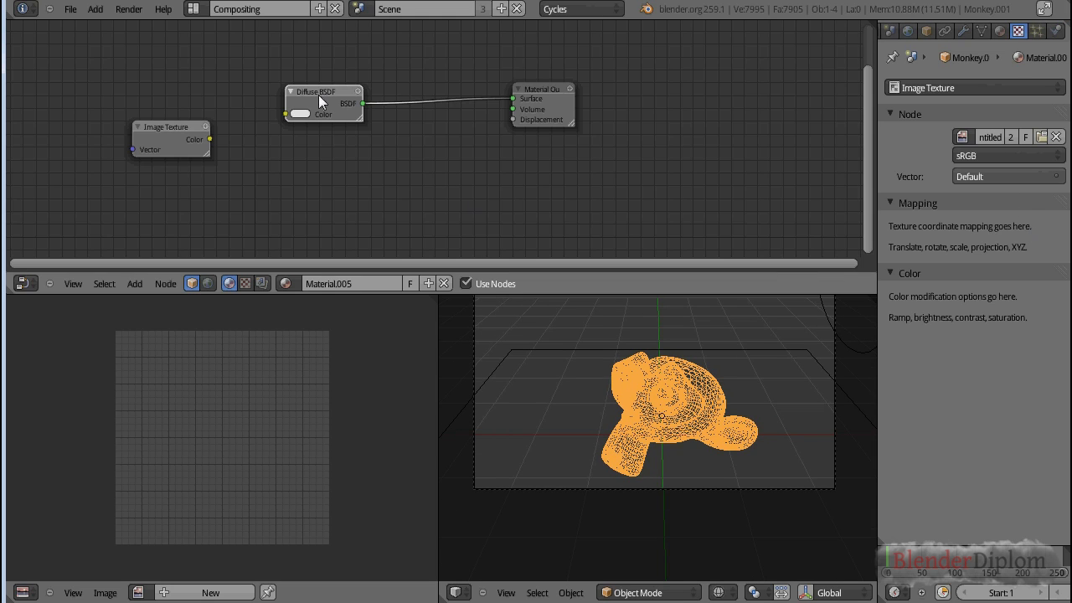
{"action": "left_click_drag", "start_coordinate": [310, 97], "coordinate": [280, 64]}
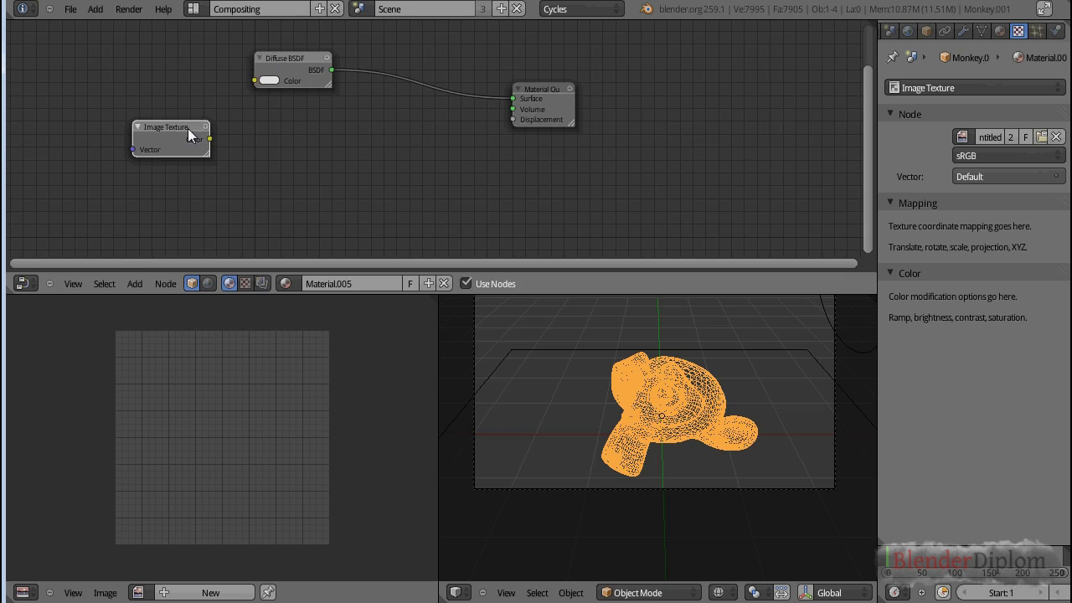
{"action": "left_click_drag", "start_coordinate": [187, 131], "coordinate": [241, 130]}
Add a Texture Coordinate node, link UV through the Image Texture to the Diffuse BSDF colour, and tidy the nodes.
{"action": "key", "text": "shift+a"}
{"action": "mouse_move", "coordinate": [95, 92]}
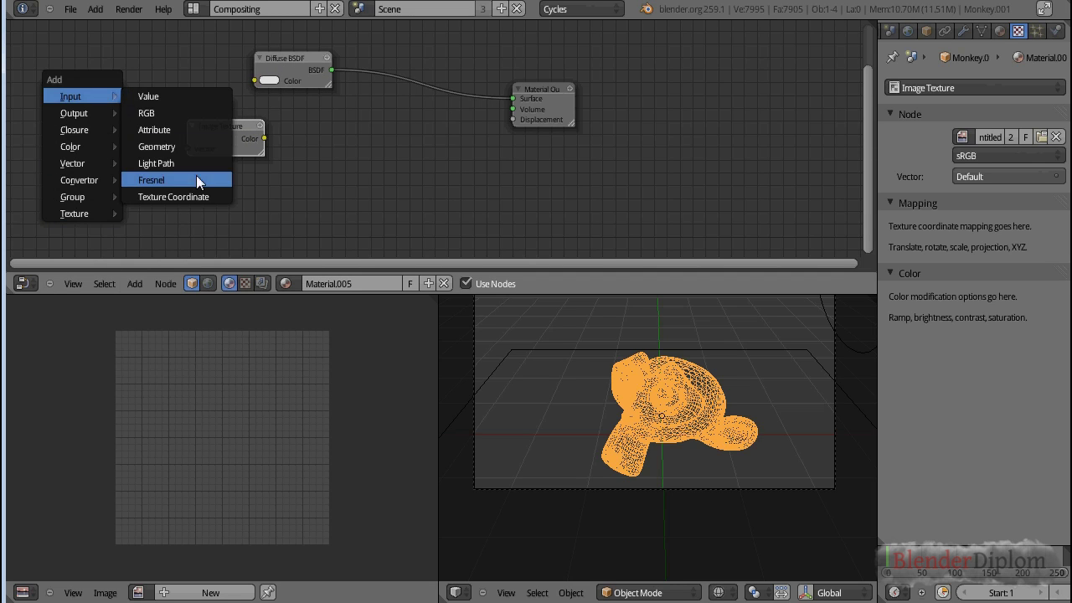
{"action": "left_click", "coordinate": [195, 192]}
{"action": "left_click_drag", "start_coordinate": [213, 185], "coordinate": [205, 147]}
{"action": "left_click_drag", "start_coordinate": [125, 92], "coordinate": [176, 65]}
{"action": "left_click_drag", "start_coordinate": [288, 69], "coordinate": [340, 67]}
{"action": "left_click_drag", "start_coordinate": [240, 83], "coordinate": [307, 78]}
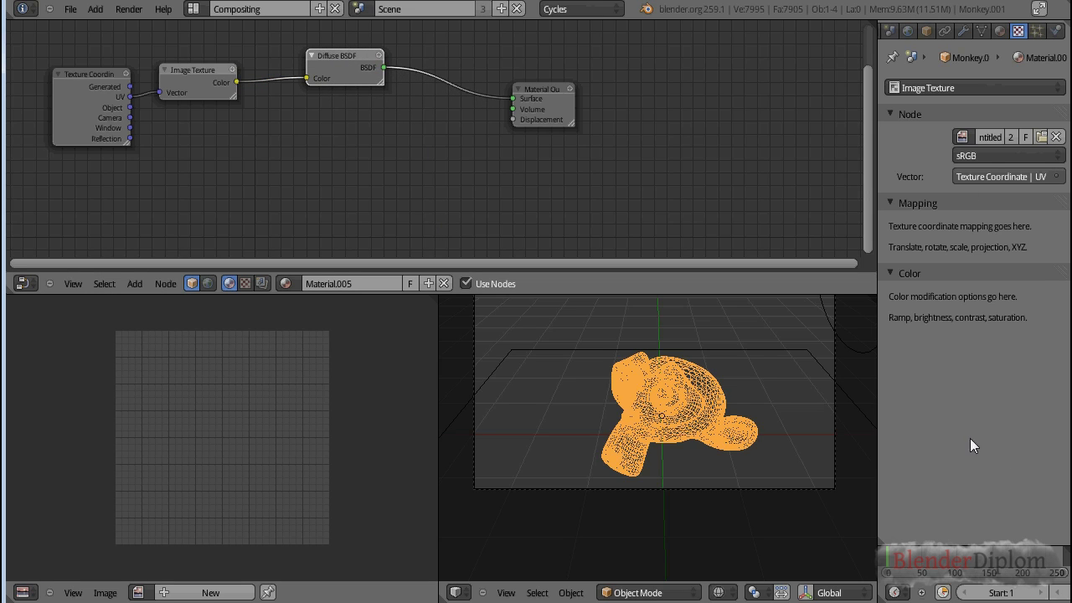
{"action": "left_click_drag", "start_coordinate": [550, 84], "coordinate": [476, 59]}
{"action": "left_click_drag", "start_coordinate": [190, 68], "coordinate": [211, 66]}
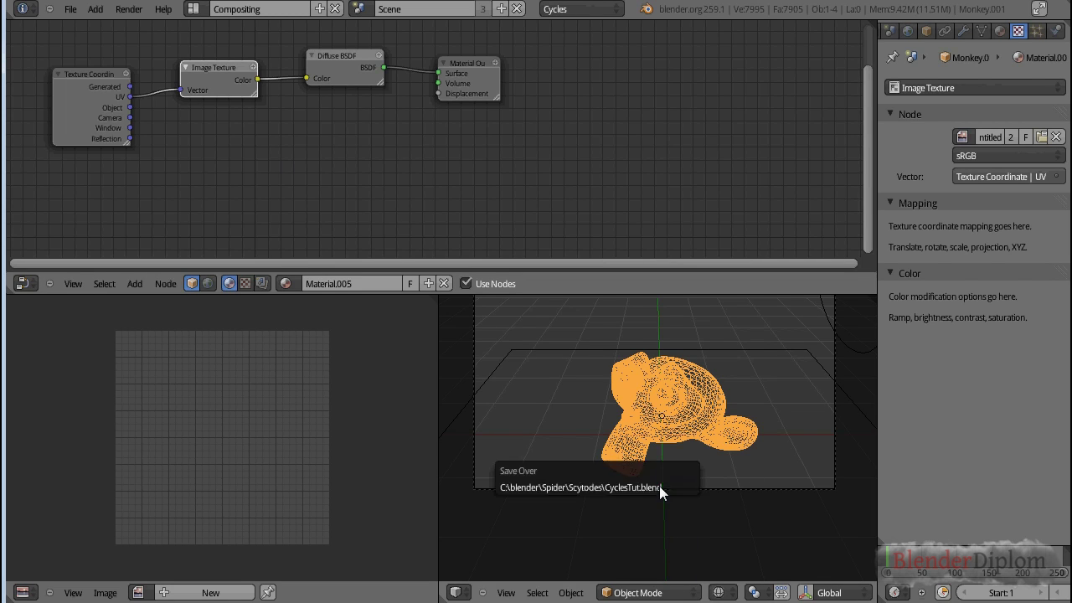
Show the camera view in Rendered shading and move and rotate the emissive circle to the opposite side of the head.
{"action": "left_click", "coordinate": [718, 592]}
{"action": "left_click", "coordinate": [746, 484]}
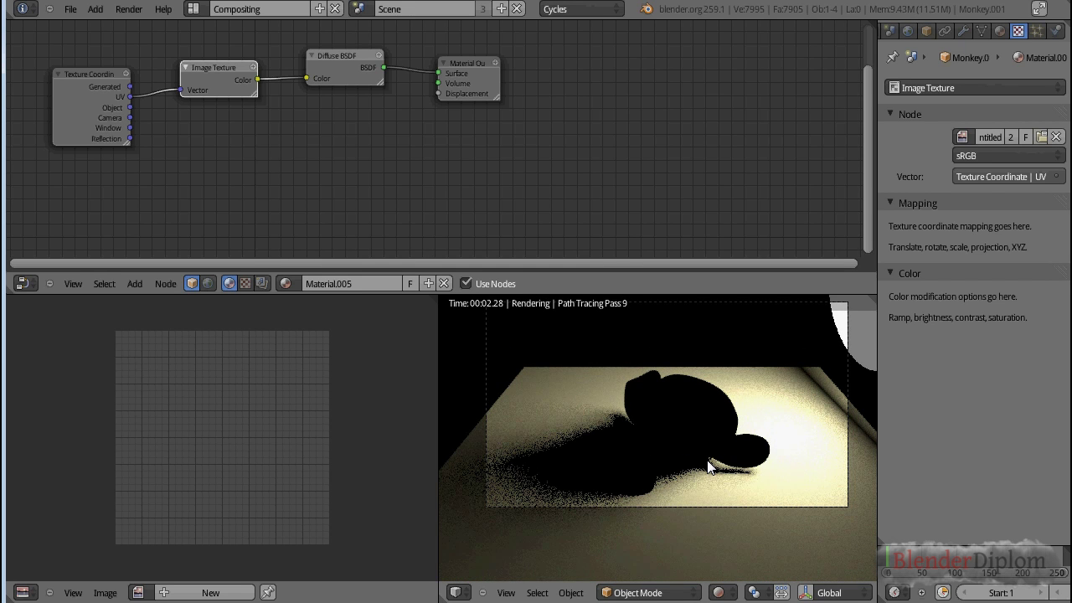
{"action": "right_click", "coordinate": [867, 339]}
{"action": "key", "text": "g"}
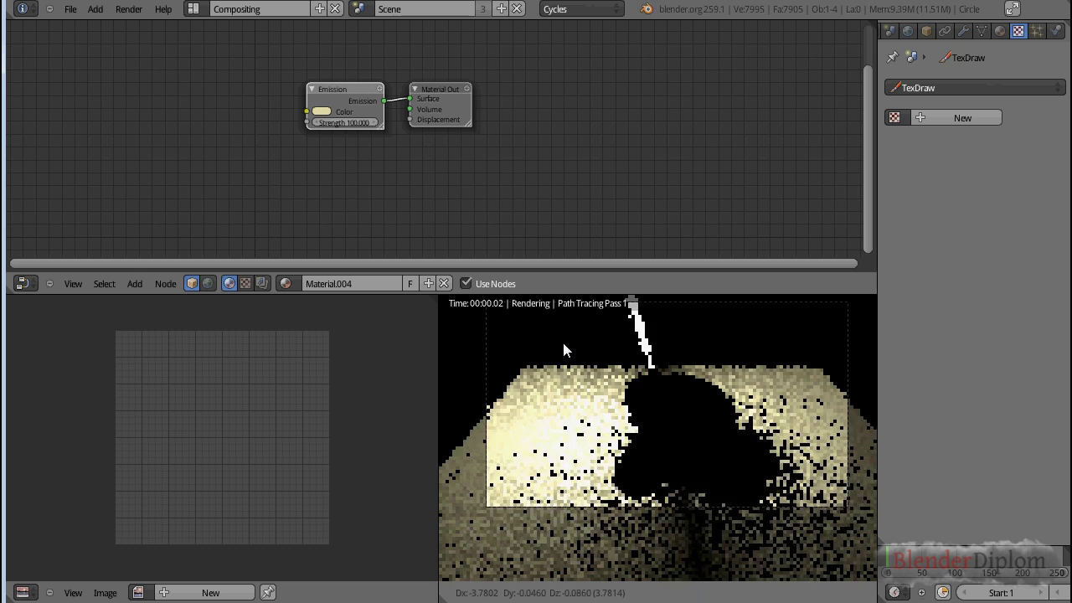
{"action": "left_click", "coordinate": [476, 335]}
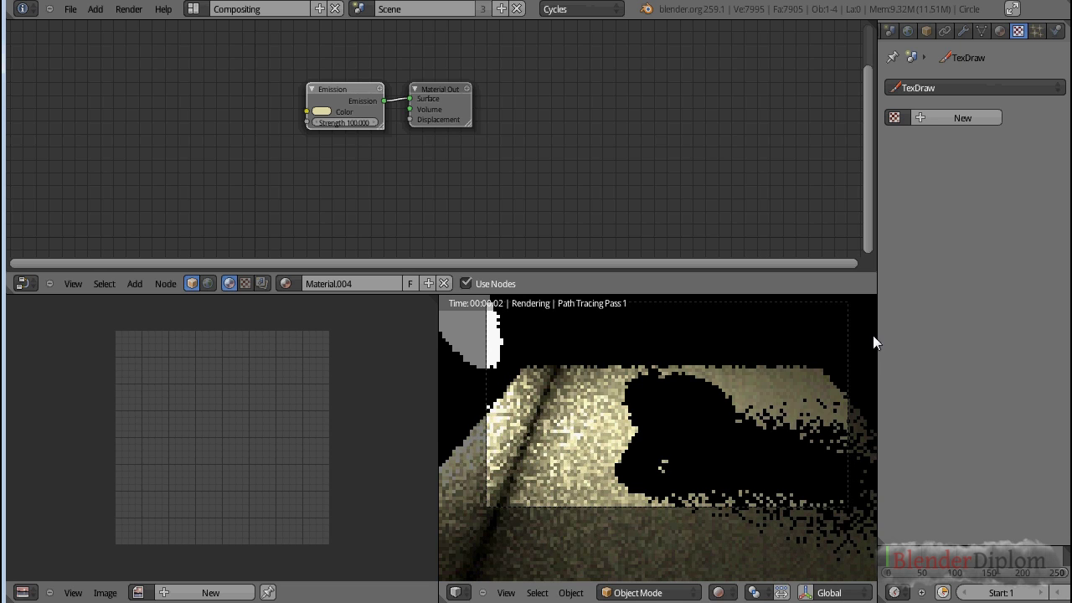
{"action": "key", "text": "r"}
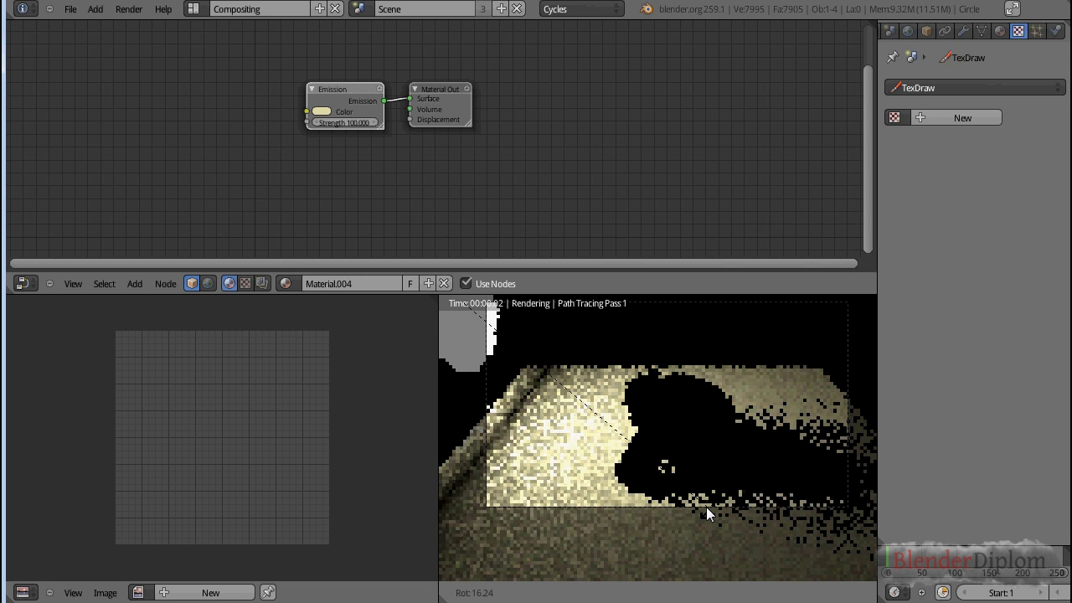
{"action": "left_click", "coordinate": [638, 491]}
Reselect the monkey head, nudge its Texture Coordinate node and set the camera view to Texture shading.
{"action": "right_click", "coordinate": [664, 386]}
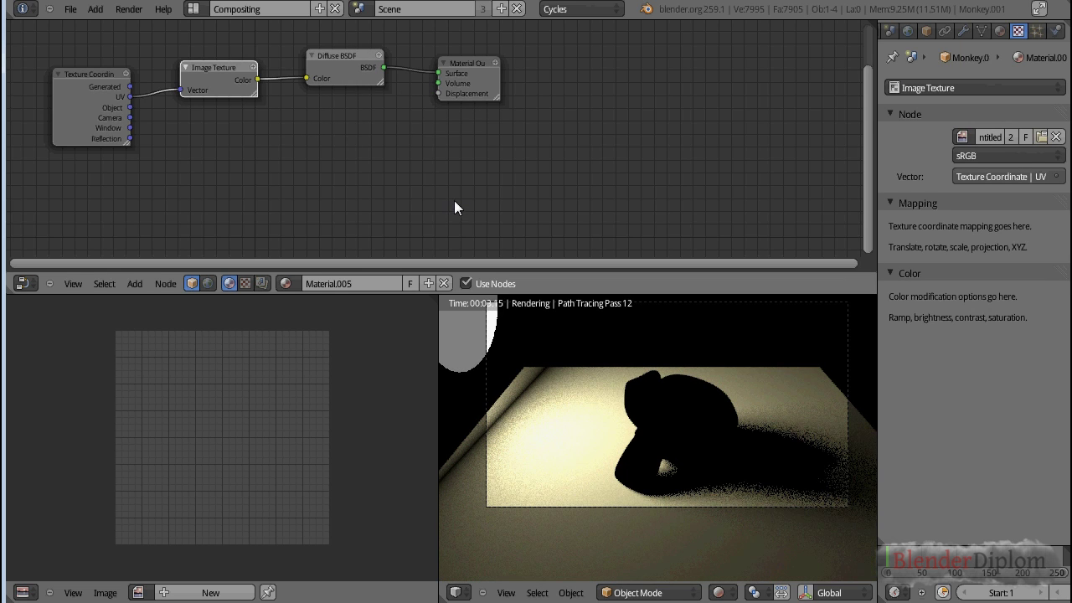
{"action": "scroll", "coordinate": [655, 165], "scroll_direction": "up", "scroll_amount": 2}
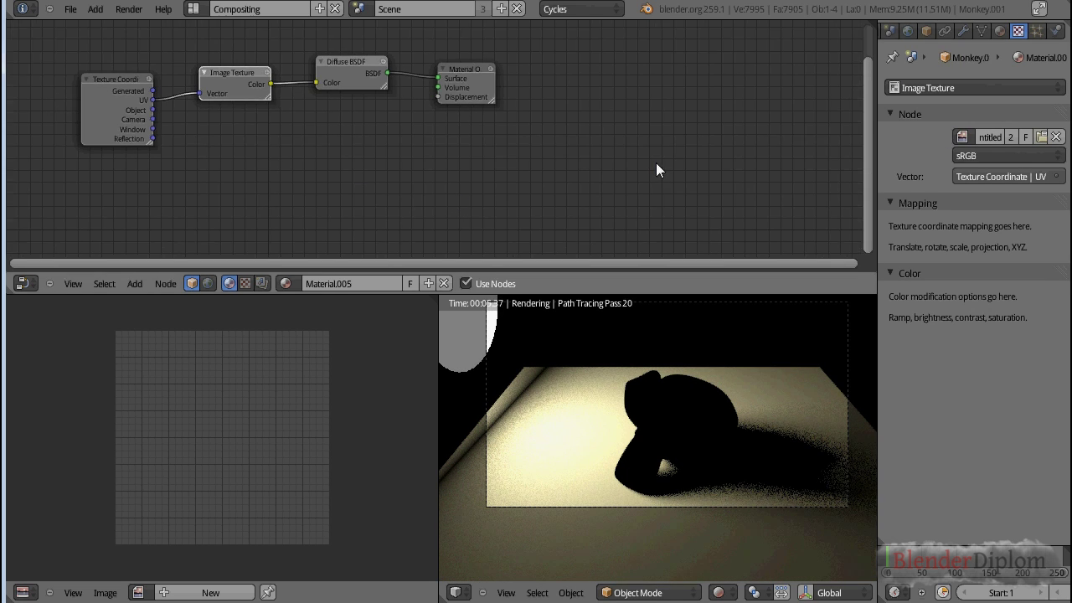
{"action": "scroll", "coordinate": [452, 137], "scroll_direction": "down", "scroll_amount": 4}
{"action": "middle_click_drag", "start_coordinate": [456, 138], "coordinate": [491, 134]}
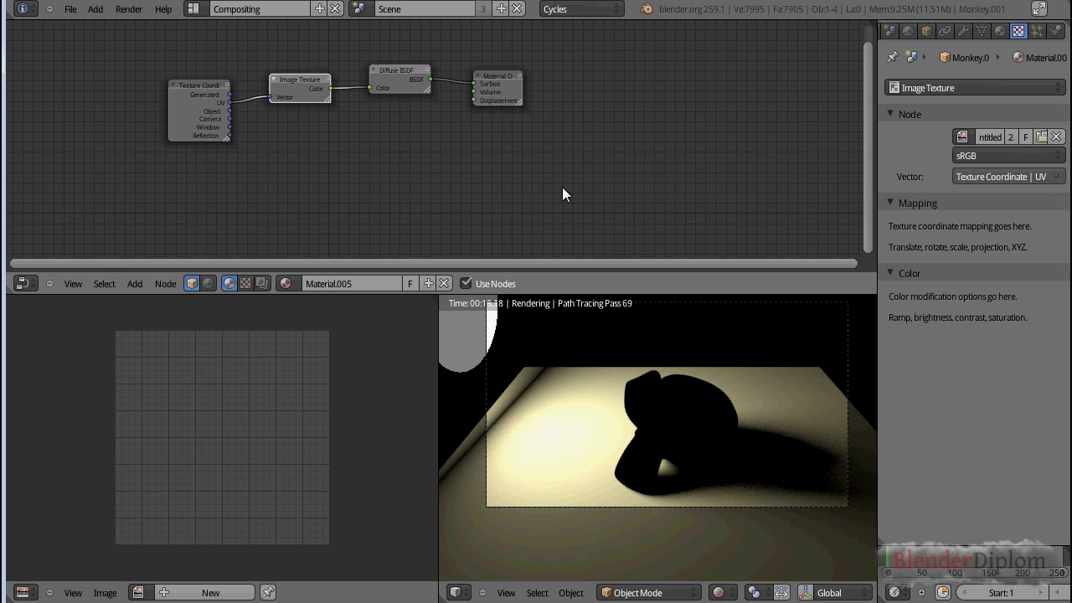
{"action": "left_click_drag", "start_coordinate": [209, 83], "coordinate": [213, 79]}
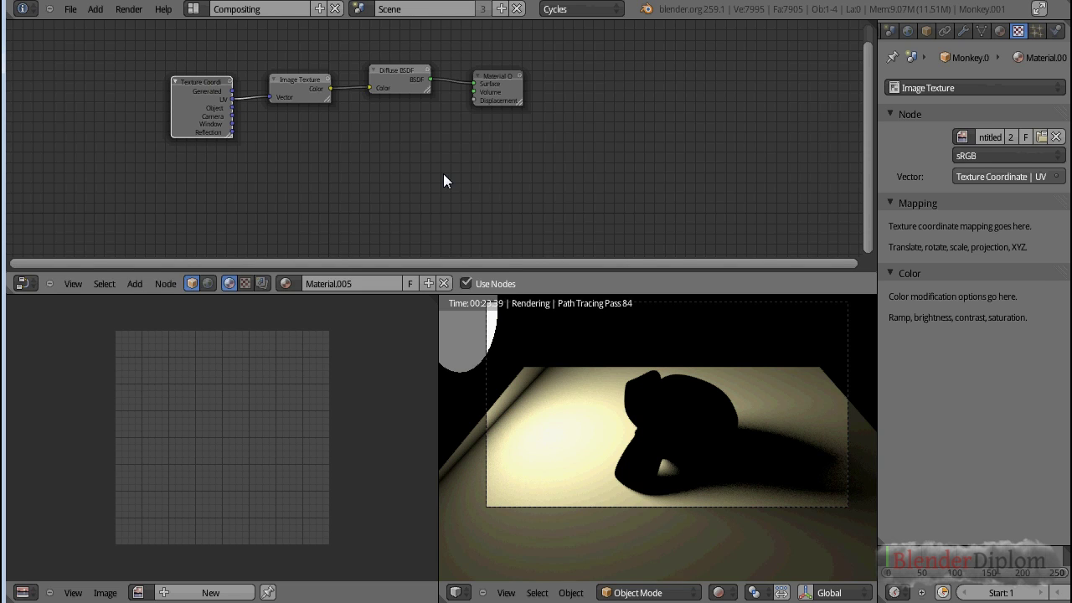
{"action": "left_click", "coordinate": [719, 592]}
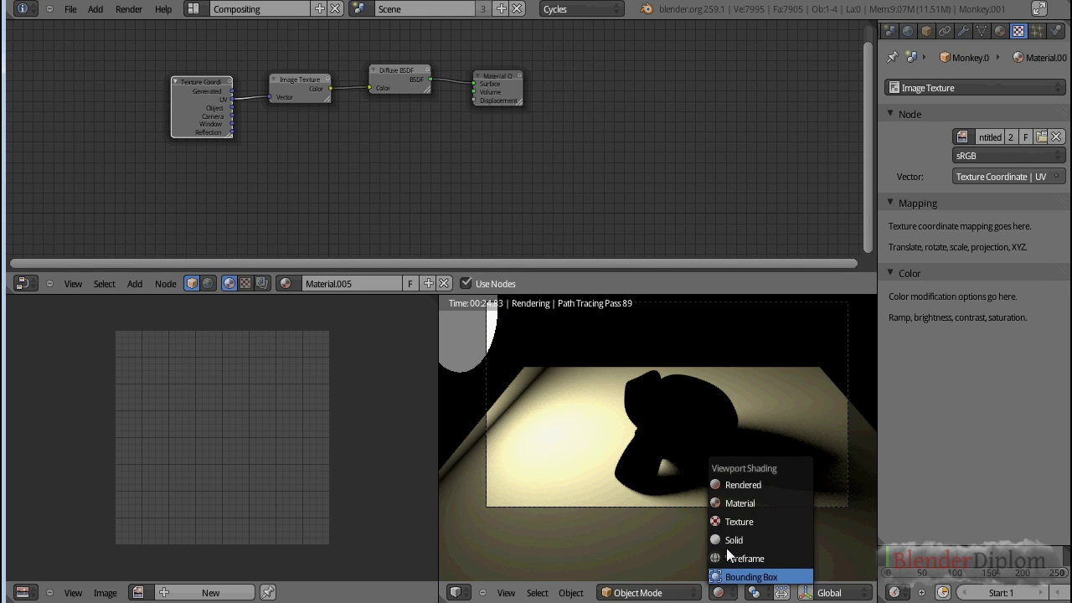
{"action": "left_click", "coordinate": [739, 520]}
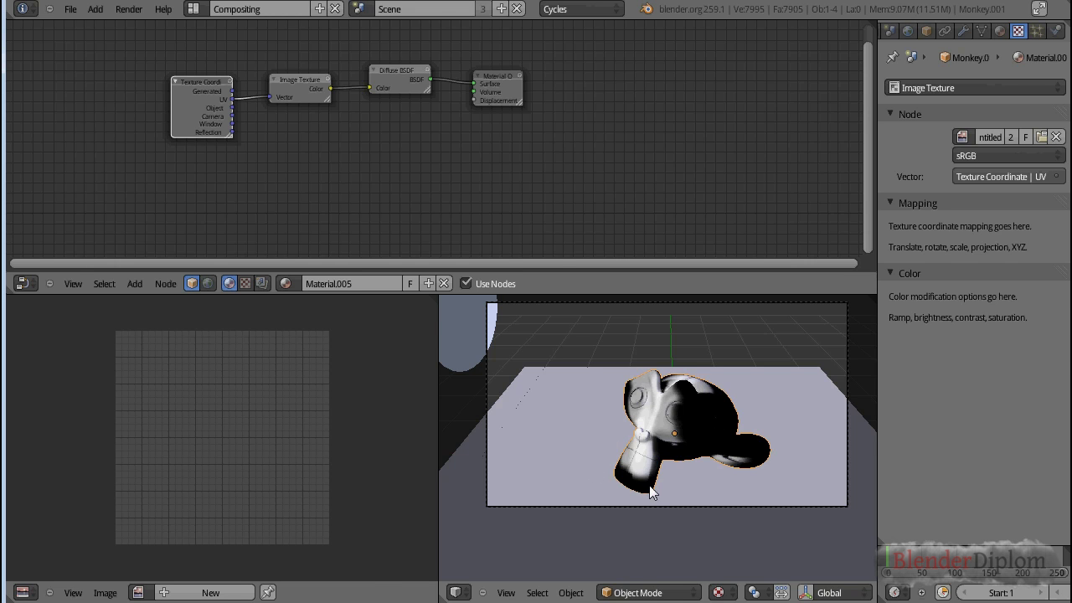
Return to the UV Editing screen layout to view the painted image beside the monkey head.
{"action": "key", "text": "ctrl+Left"}
{"action": "key", "text": "ctrl+Left"}
{"action": "key", "text": "ctrl+Right"}
{"action": "key", "text": "ctrl+Right"}
{"action": "key", "text": "ctrl+Right"}
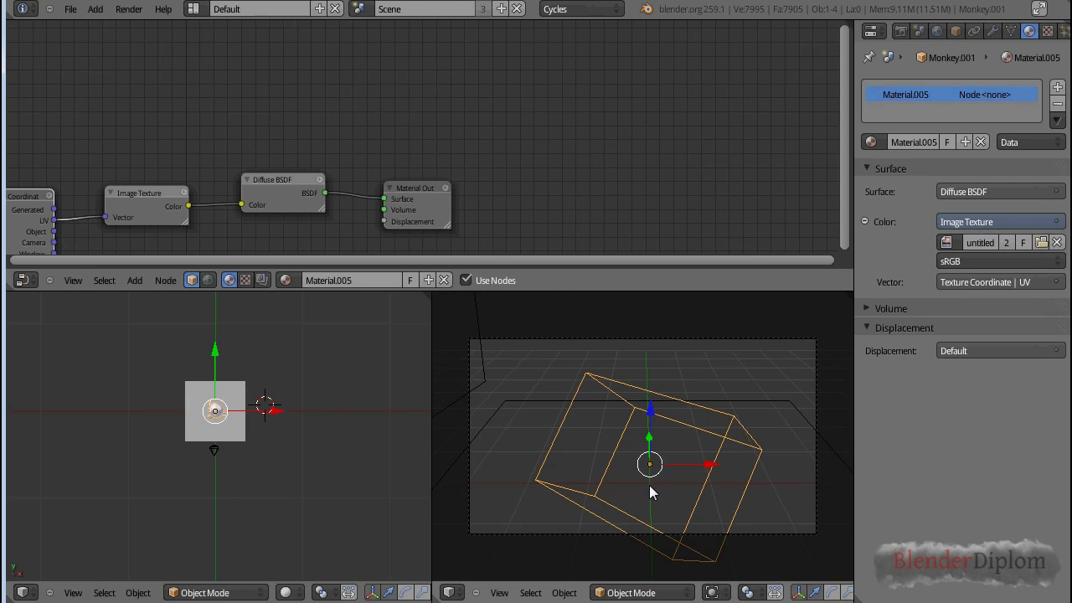
{"action": "key", "text": "ctrl+Right"}
{"action": "key", "text": "ctrl+Right"}
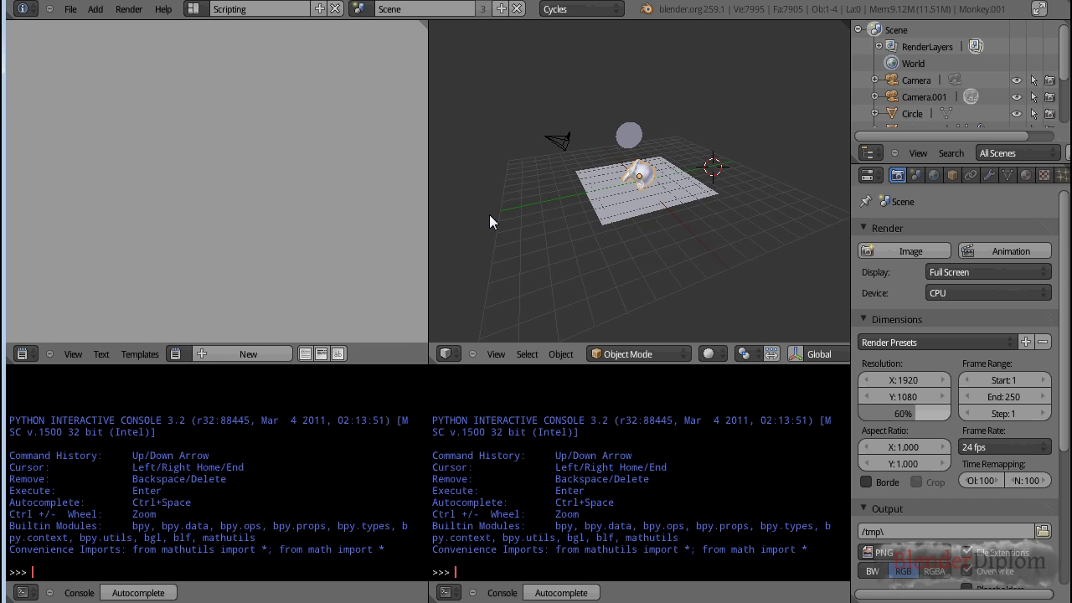
{"action": "key", "text": "ctrl+Right"}
{"action": "middle_click_drag", "start_coordinate": [735, 351], "coordinate": [699, 345]}
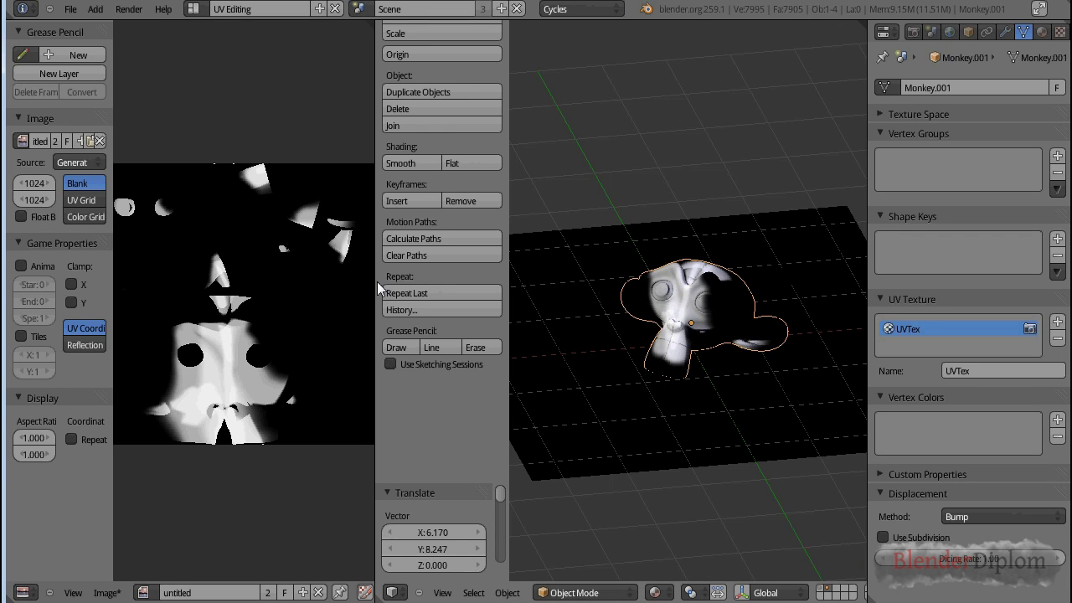
Widen the 3D view over the image editor and switch the monkey head to Texture Paint mode.
{"action": "left_click_drag", "start_coordinate": [377, 281], "coordinate": [301, 281]}
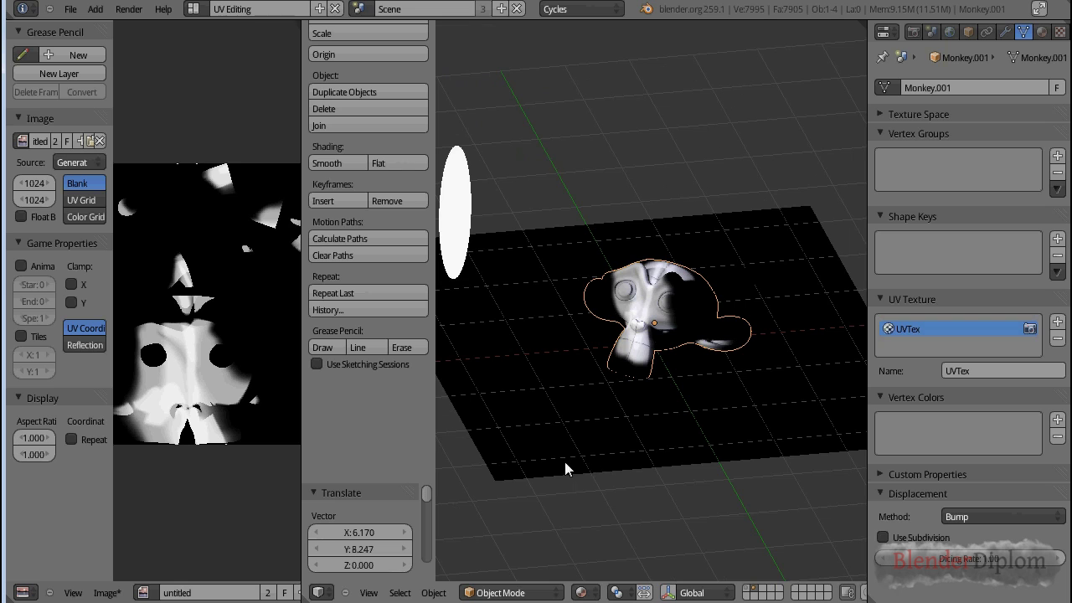
{"action": "left_click", "coordinate": [512, 592]}
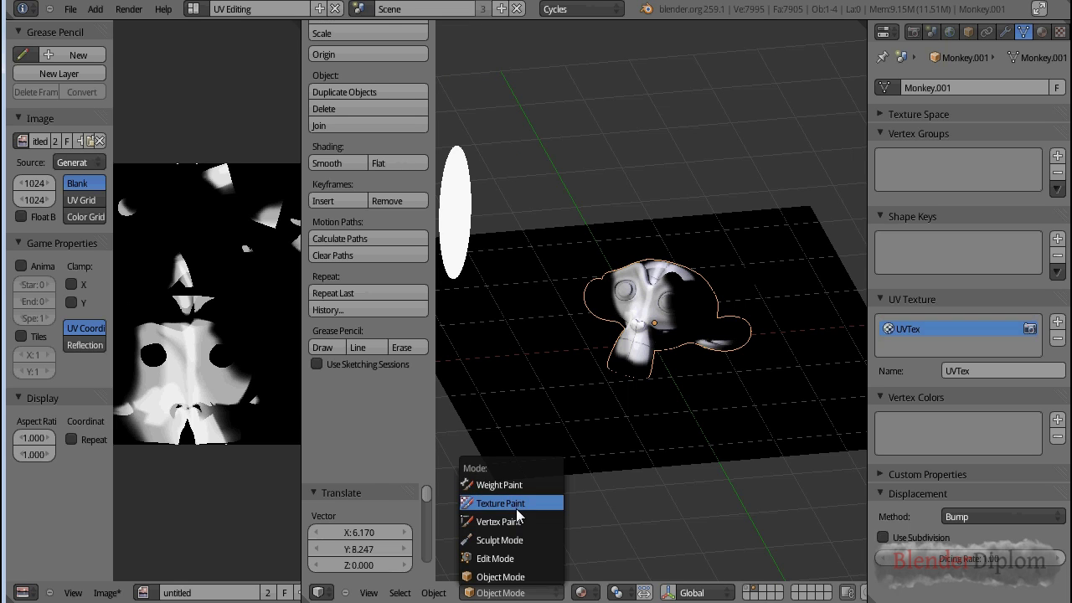
{"action": "left_click", "coordinate": [516, 506]}
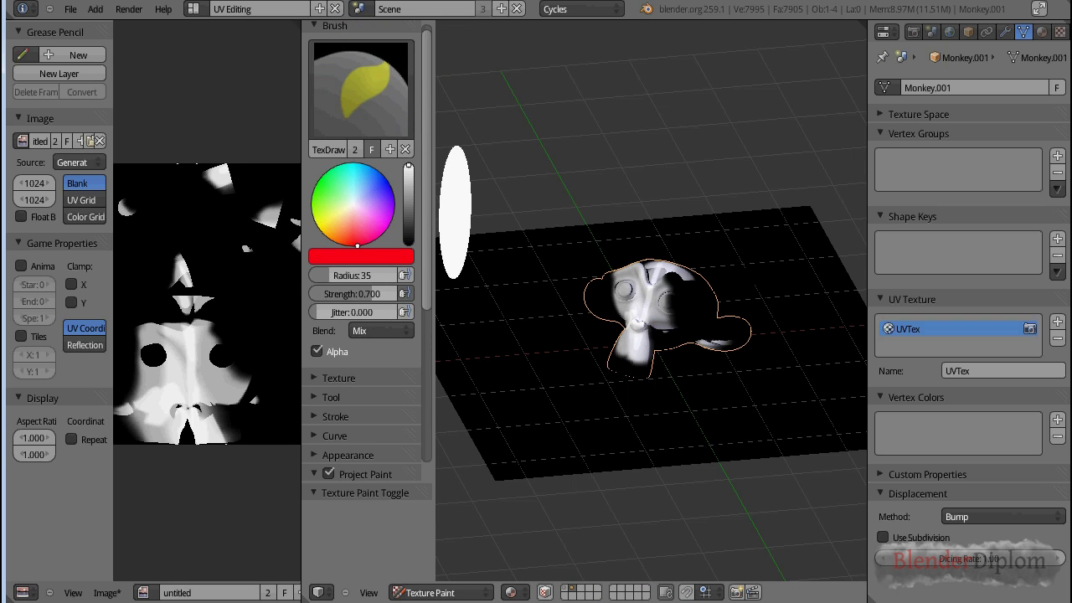
Paint broad red strokes over the monkey head's ears, cheeks and eyes with the TexDraw brush.
{"action": "mouse_move", "coordinate": [618, 284]}
{"action": "left_mouse_down"}
{"action": "mouse_move", "coordinate": [600, 305]}
{"action": "mouse_move", "coordinate": [593, 293]}
{"action": "mouse_move", "coordinate": [600, 315]}
{"action": "left_mouse_up"}
{"action": "left_click_drag", "start_coordinate": [700, 310], "coordinate": [702, 335]}
{"action": "scroll", "coordinate": [691, 381], "scroll_direction": "up", "scroll_amount": 4}
{"action": "scroll", "coordinate": [690, 381], "scroll_direction": "up", "scroll_amount": 2}
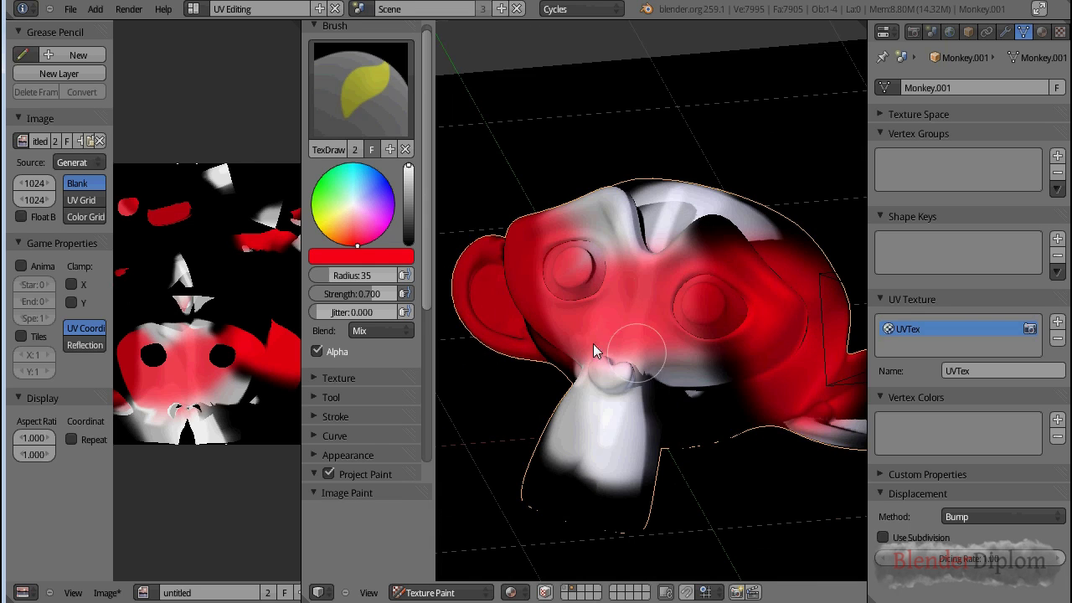
Set the brush colour to white and paint over the eyes and the middle of the monkey's face.
{"action": "left_click", "coordinate": [352, 206]}
{"action": "mouse_move", "coordinate": [730, 253]}
{"action": "left_mouse_down"}
{"action": "mouse_move", "coordinate": [602, 296]}
{"action": "mouse_move", "coordinate": [596, 281]}
{"action": "mouse_move", "coordinate": [568, 302]}
{"action": "mouse_move", "coordinate": [637, 315]}
{"action": "mouse_move", "coordinate": [664, 293]}
{"action": "mouse_move", "coordinate": [606, 343]}
{"action": "mouse_move", "coordinate": [683, 331]}
{"action": "mouse_move", "coordinate": [734, 298]}
{"action": "mouse_move", "coordinate": [654, 327]}
{"action": "left_mouse_up"}
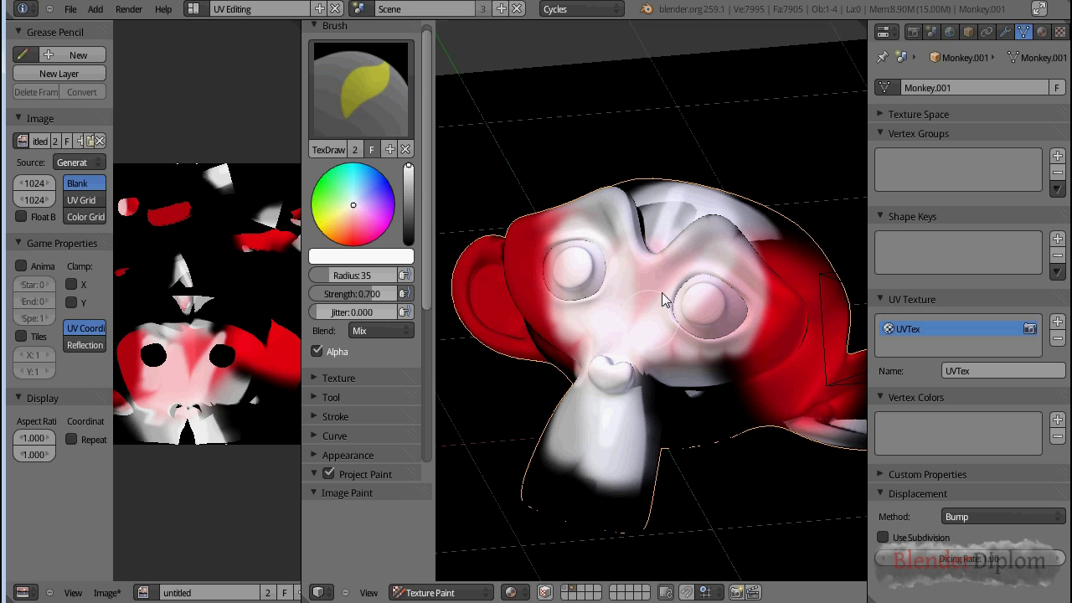
{"action": "scroll", "coordinate": [665, 394], "scroll_direction": "down", "scroll_amount": 5}
Switch to the Compositing screen layout and show the camera view of the monkey head in Rendered shading.
{"action": "key", "text": "ctrl+Right"}
{"action": "key", "text": "ctrl+Right"}
{"action": "key", "text": "ctrl+Right"}
{"action": "key", "text": "ctrl+Right"}
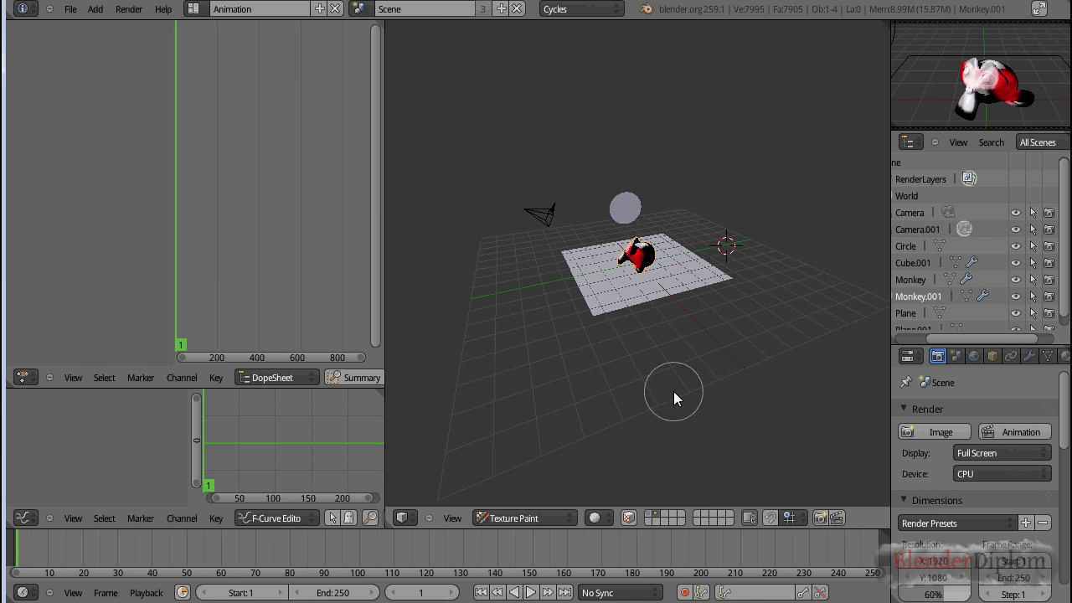
{"action": "middle_click_drag", "start_coordinate": [673, 391], "coordinate": [603, 269]}
{"action": "scroll", "coordinate": [666, 477], "scroll_direction": "up", "scroll_amount": 2}
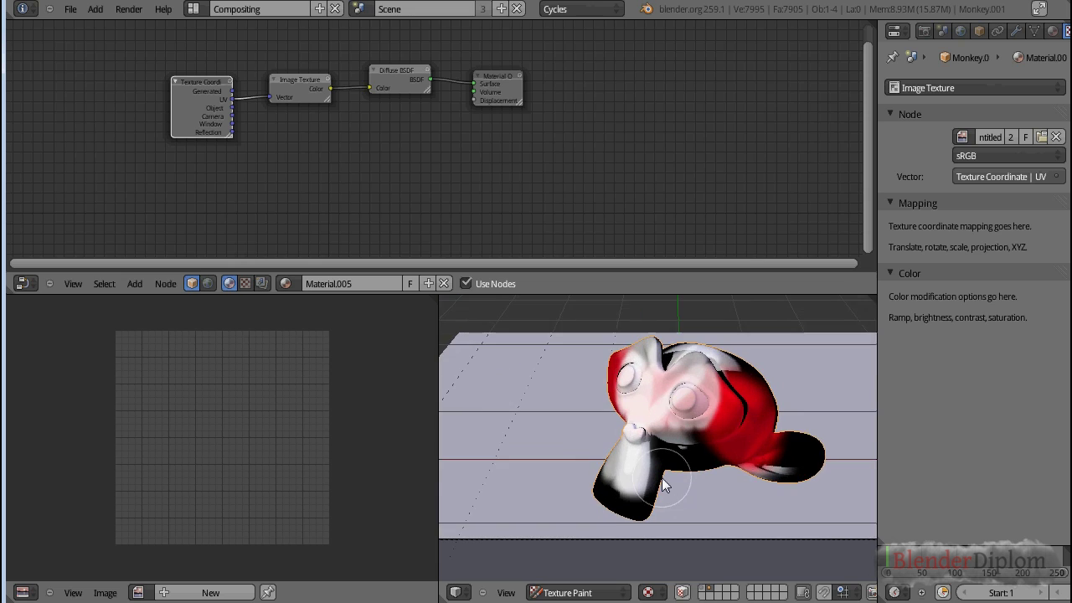
{"action": "key", "text": "KP_0"}
{"action": "middle_click_drag", "start_coordinate": [650, 443], "coordinate": [634, 479], "text": "shift"}
{"action": "key", "text": "z"}
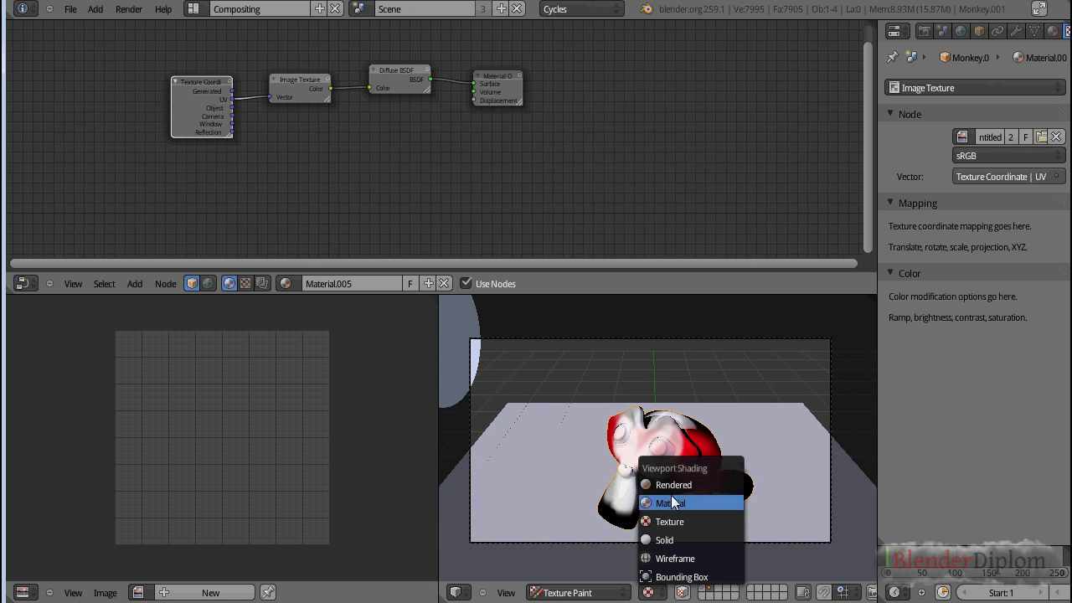
{"action": "left_click", "coordinate": [671, 487]}
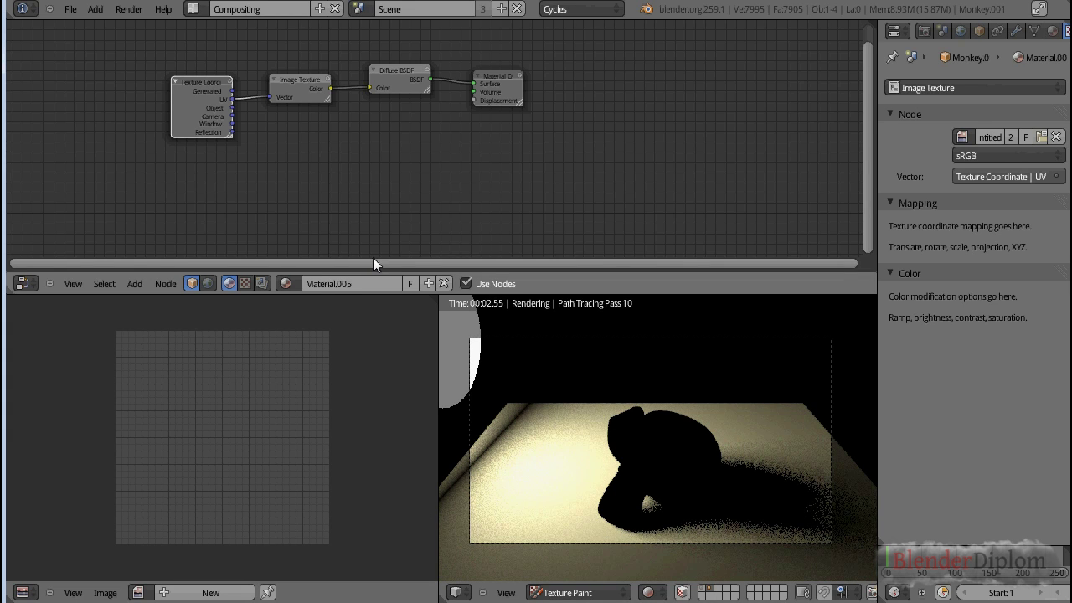
Refresh the painted texture by assigning the .001 image to the Image Texture node and switching back to the untitled image.
{"action": "scroll", "coordinate": [376, 226], "scroll_direction": "up", "scroll_amount": 1}
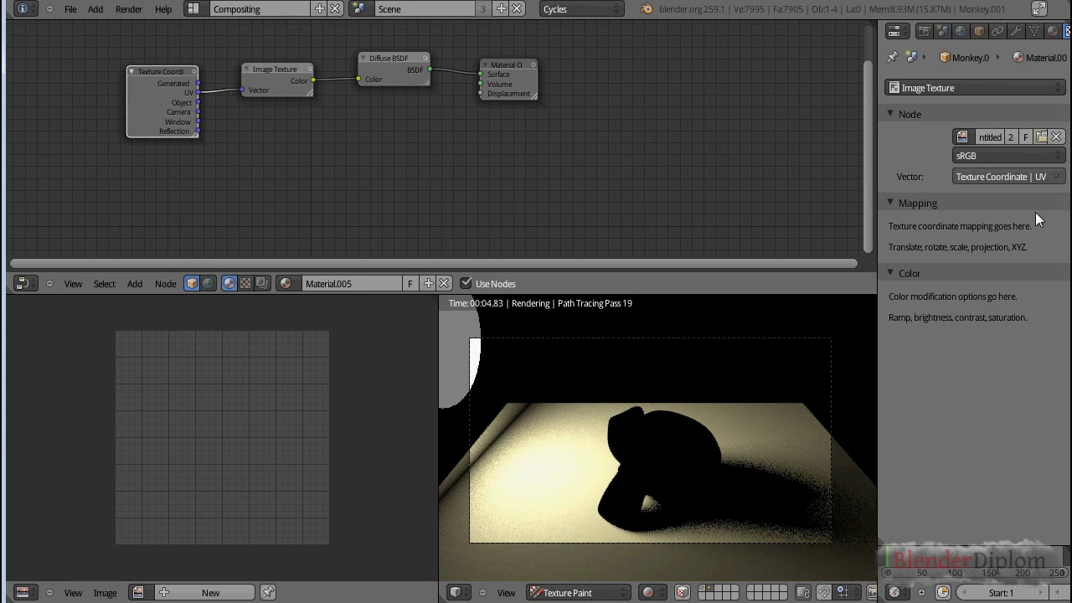
{"action": "left_click", "coordinate": [963, 137]}
{"action": "left_click", "coordinate": [928, 197]}
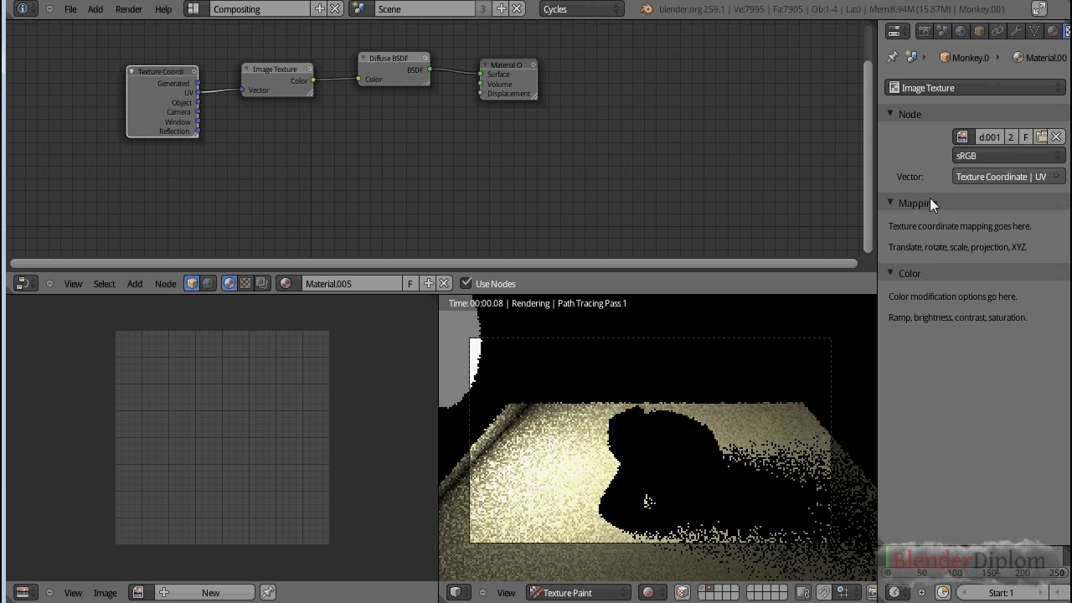
{"action": "left_click", "coordinate": [963, 138]}
{"action": "left_click", "coordinate": [951, 178]}
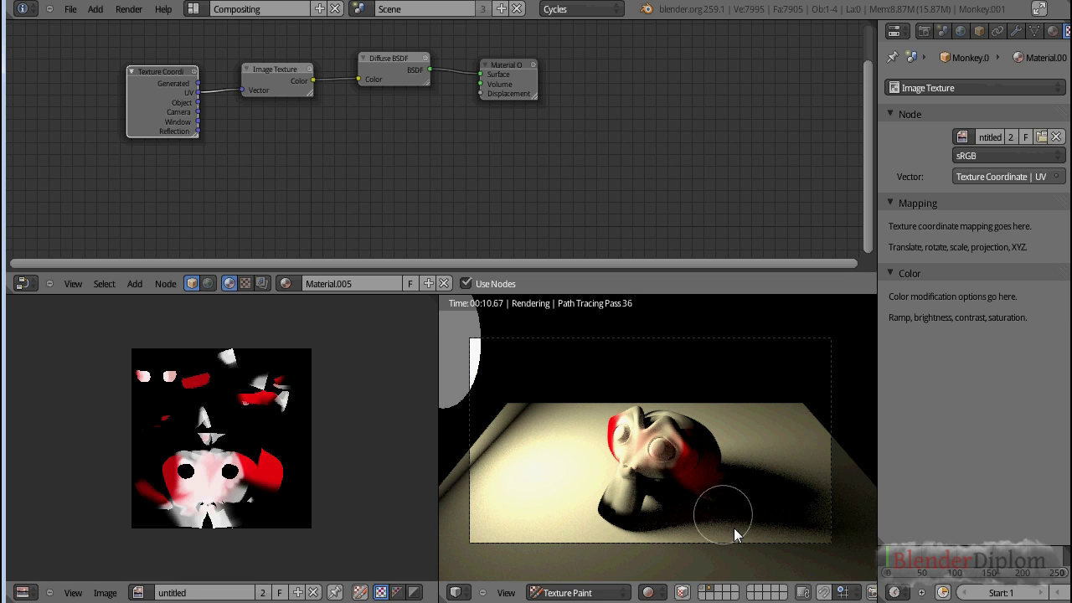
{"action": "middle_click_drag", "start_coordinate": [688, 504], "coordinate": [667, 432], "text": "shift"}
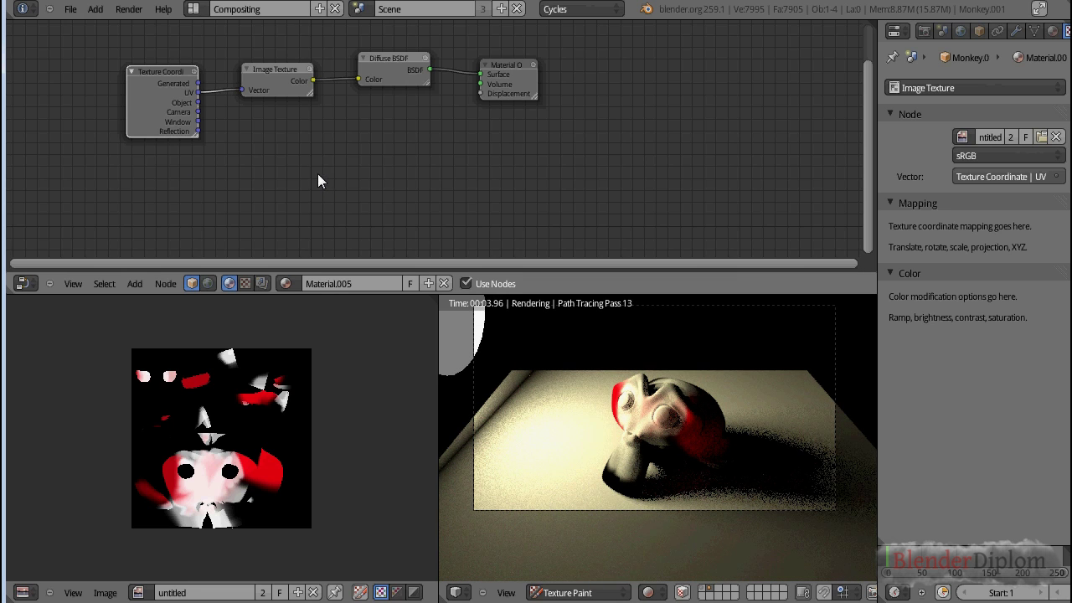
Duplicate the Diffuse BSDF node, place the copy below the original, and set the camera view to Solid shading.
{"action": "left_click_drag", "start_coordinate": [262, 66], "coordinate": [281, 59]}
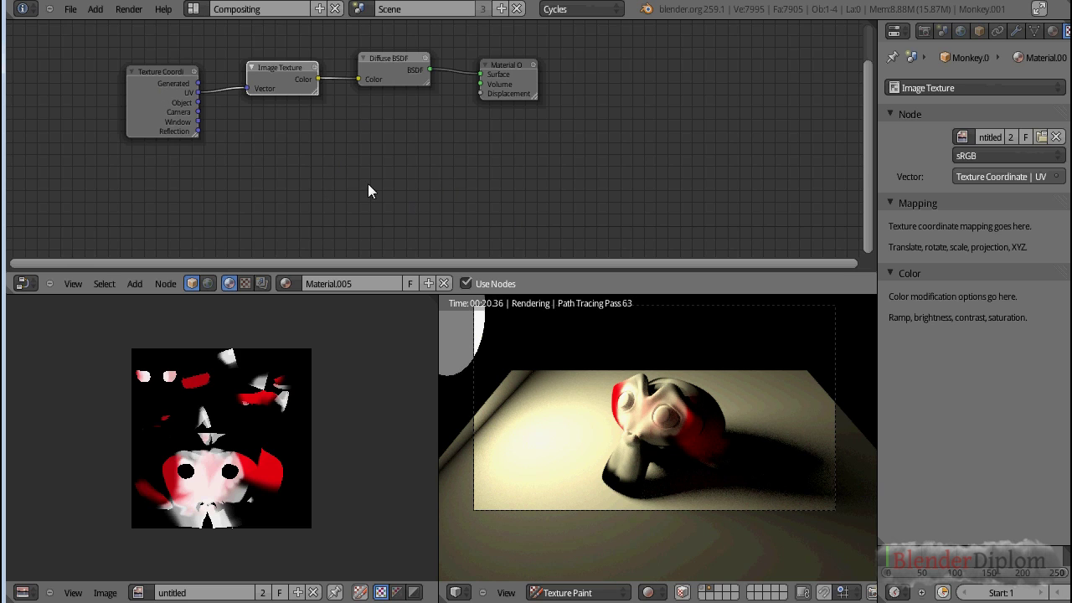
{"action": "left_click", "coordinate": [379, 72]}
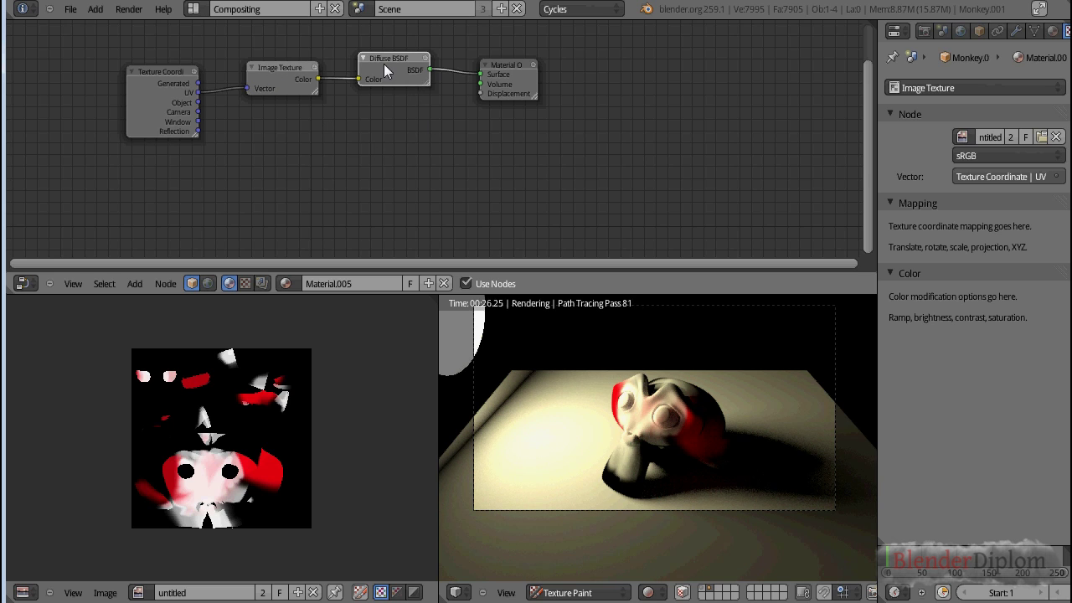
{"action": "key", "text": "shift+d"}
{"action": "left_click", "coordinate": [393, 159]}
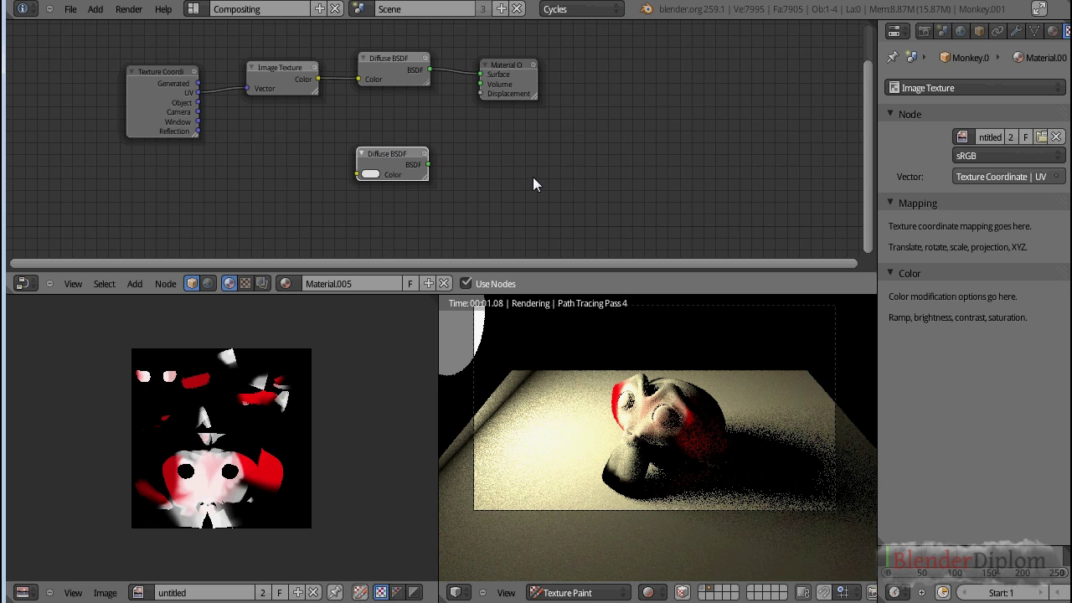
{"action": "left_click", "coordinate": [650, 592]}
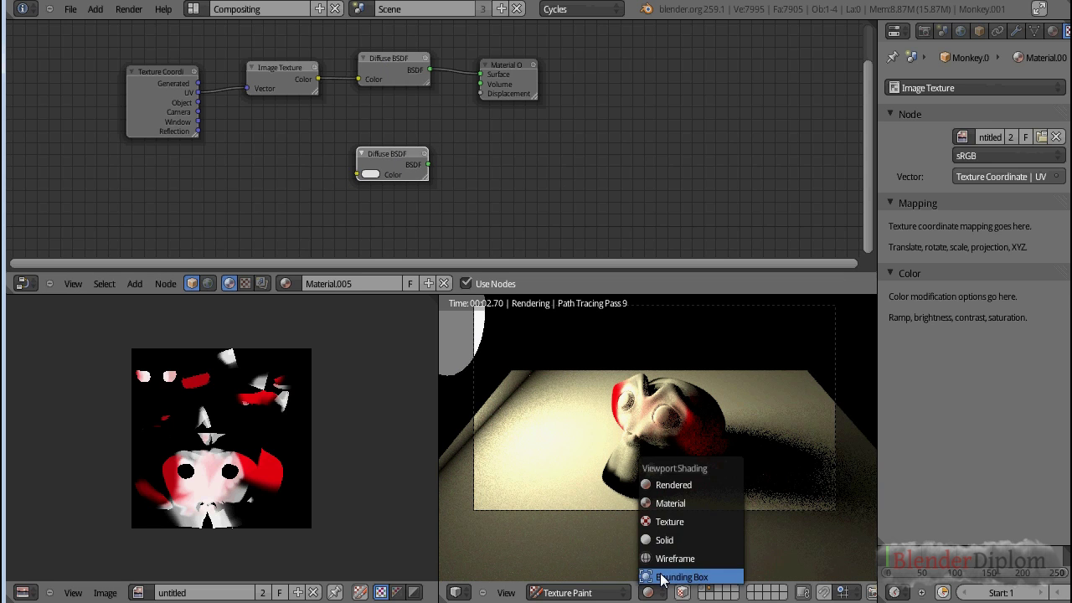
{"action": "left_click", "coordinate": [668, 539]}
{"action": "key", "text": "space"}
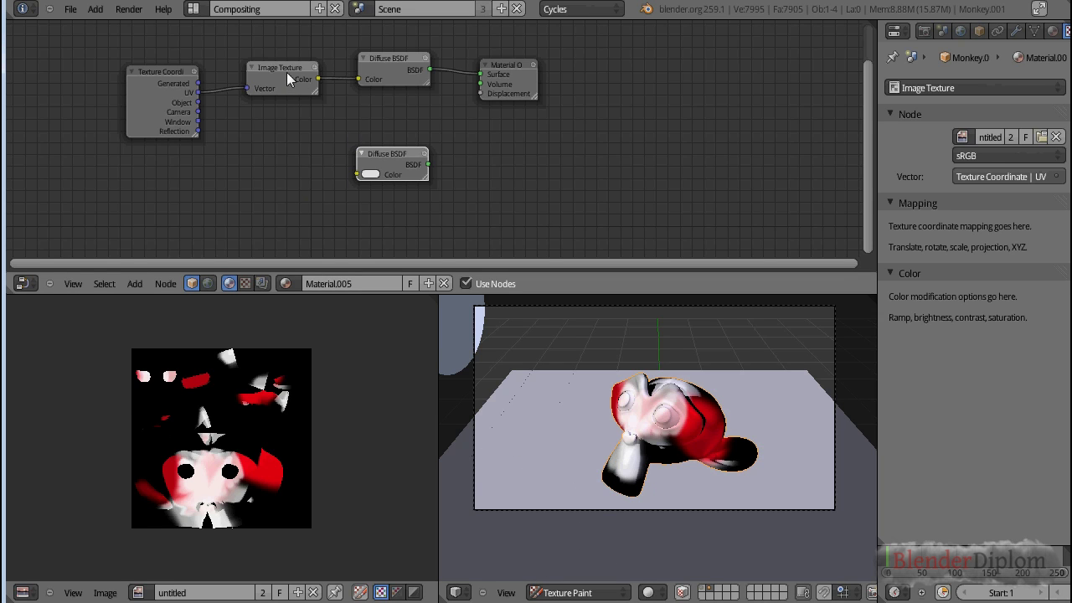
Unlink the Image Texture from the upper Diffuse BSDF and colour the upper Diffuse node blue and the lower one yellow.
{"action": "left_click_drag", "start_coordinate": [359, 80], "coordinate": [336, 89]}
{"action": "left_click_drag", "start_coordinate": [499, 77], "coordinate": [581, 87]}
{"action": "left_click", "coordinate": [372, 80]}
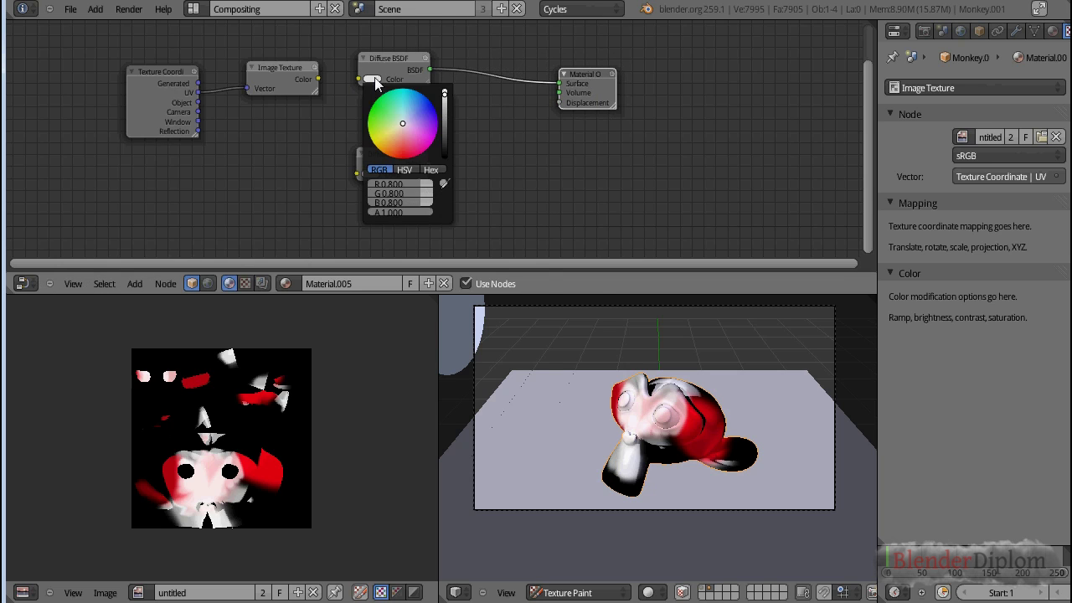
{"action": "left_click", "coordinate": [401, 175]}
{"action": "left_click_drag", "start_coordinate": [390, 87], "coordinate": [371, 90]}
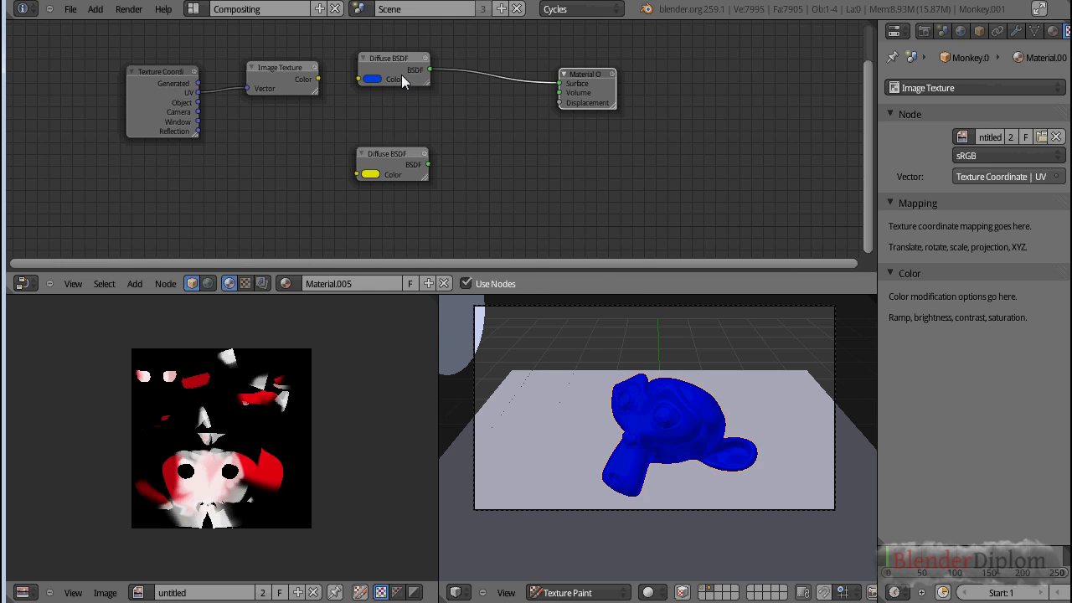
Insert a Mix Closure node before the Material Output and feed the blue and yellow Diffuse BSDF nodes into it.
{"action": "left_click_drag", "start_coordinate": [598, 72], "coordinate": [689, 88]}
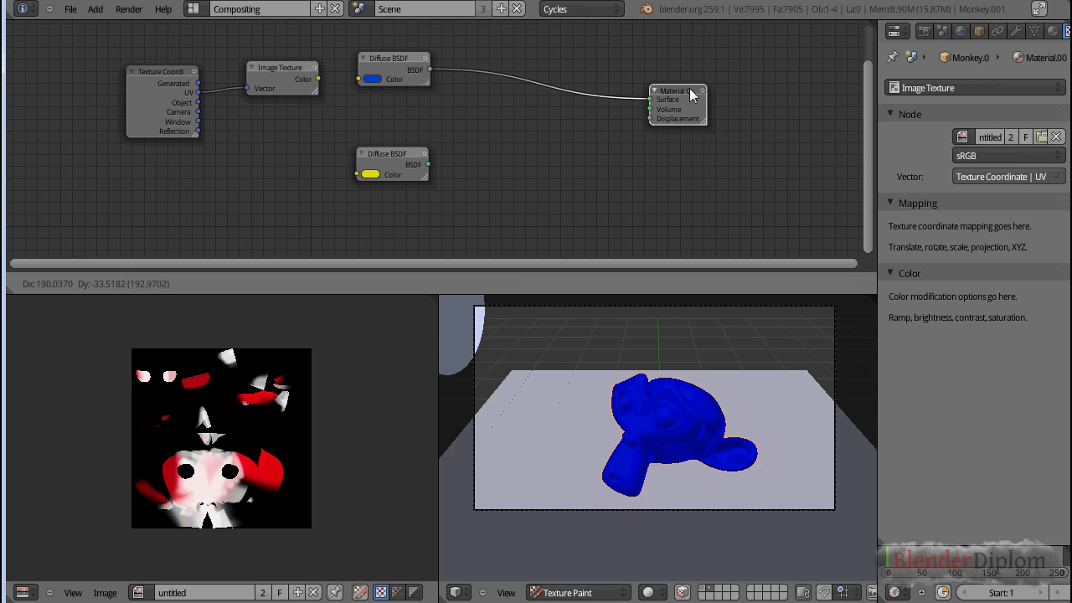
{"action": "key", "text": "shift+a"}
{"action": "mouse_move", "coordinate": [504, 161]}
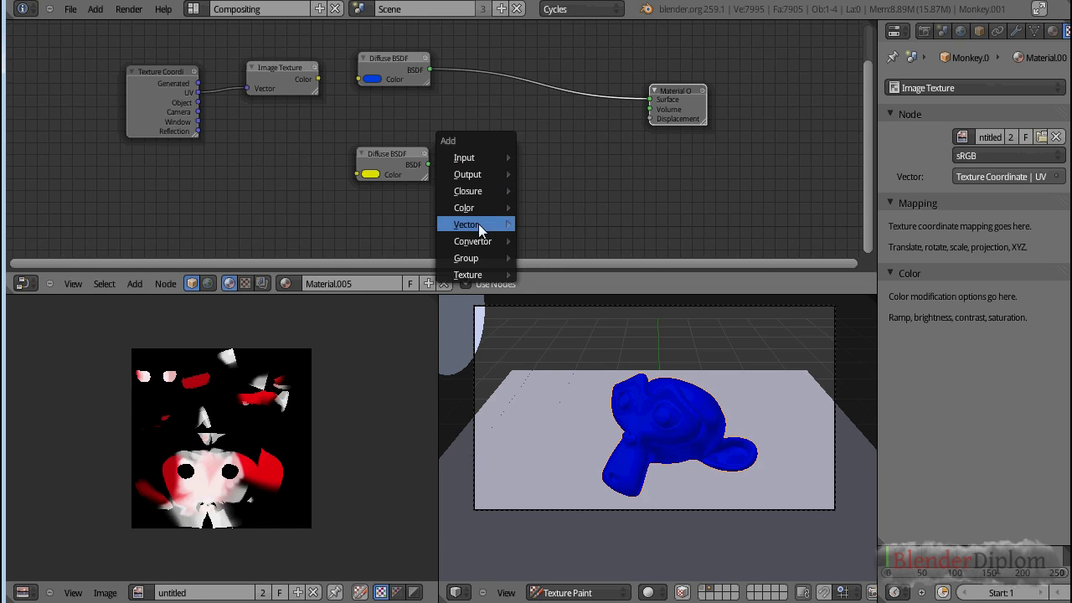
{"action": "mouse_move", "coordinate": [500, 195]}
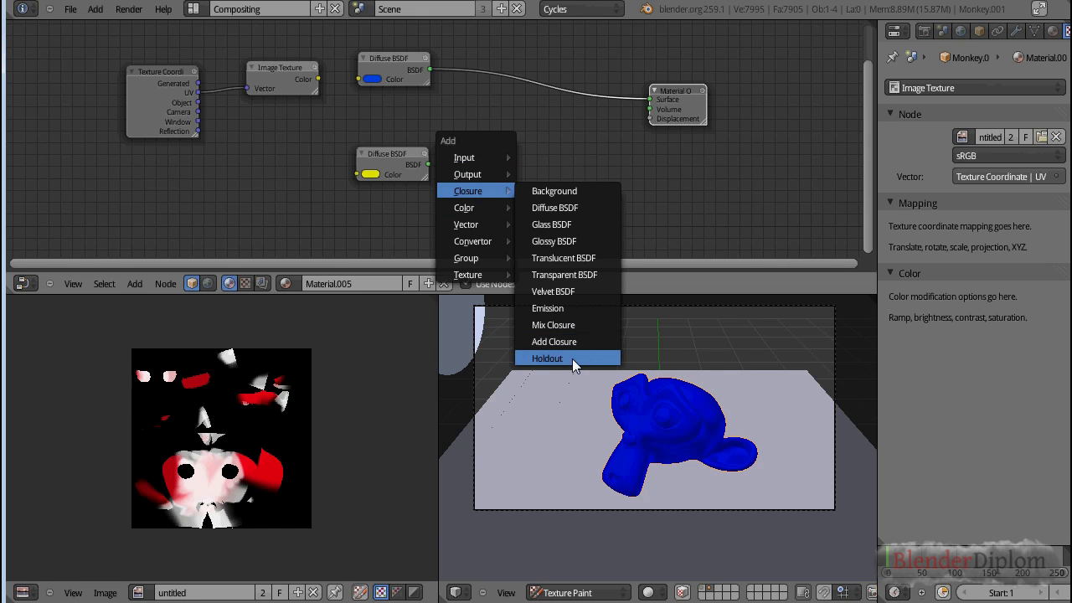
{"action": "left_click", "coordinate": [577, 325]}
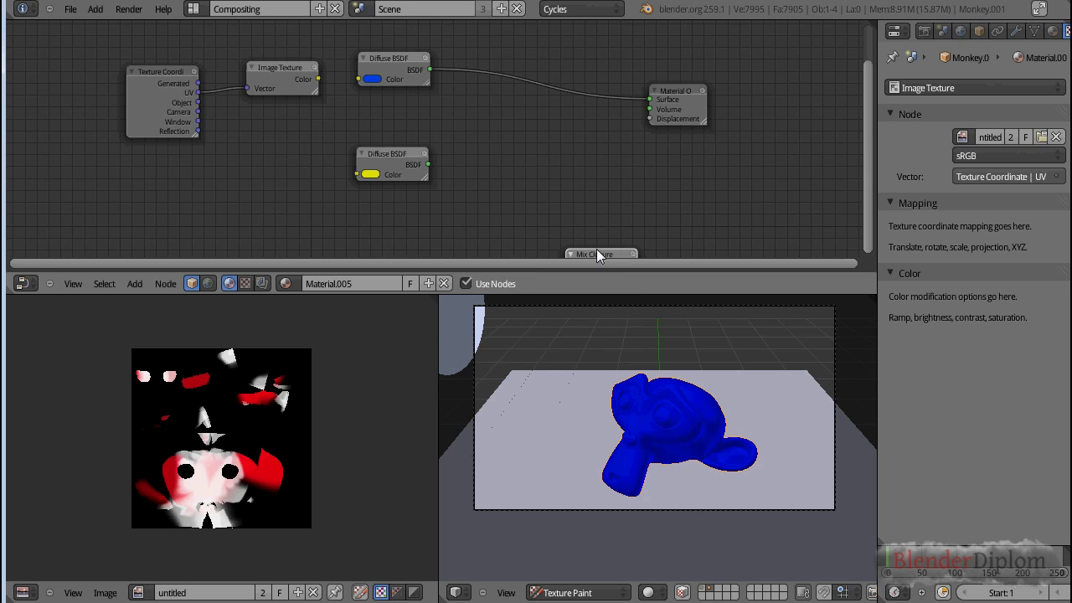
{"action": "left_click", "coordinate": [515, 72]}
{"action": "left_click_drag", "start_coordinate": [428, 164], "coordinate": [492, 115]}
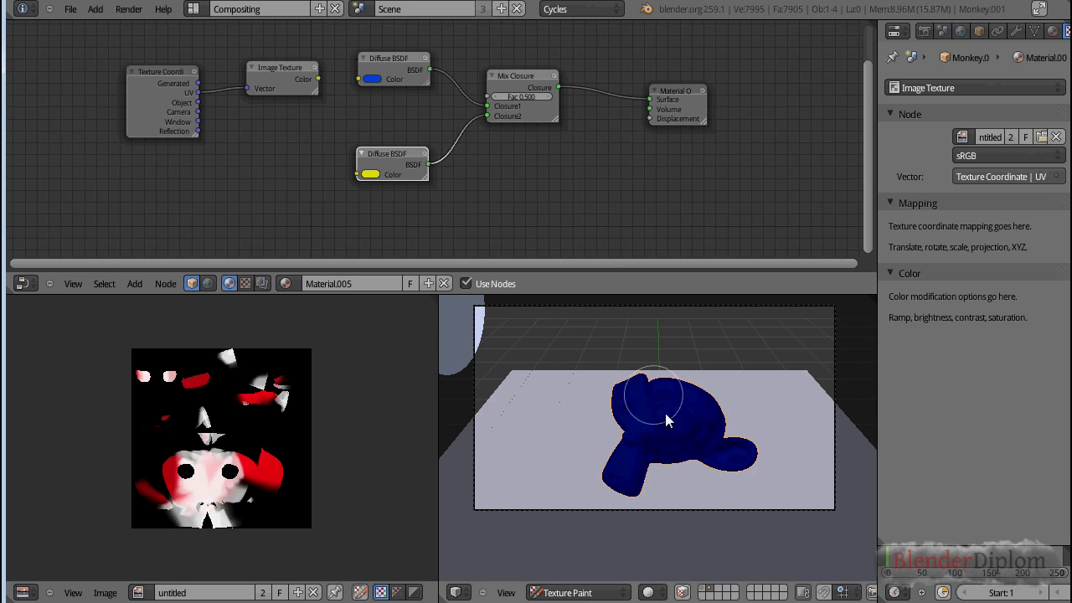
Save the file and return the monkey head to Object Mode.
{"action": "key", "text": "ctrl+s"}
{"action": "left_click", "coordinate": [633, 483]}
{"action": "left_click", "coordinate": [559, 586]}
{"action": "left_click", "coordinate": [578, 575]}
Show the camera view in Rendered shading and set the emissive circle's Emission colour to white.
{"action": "left_click", "coordinate": [720, 592]}
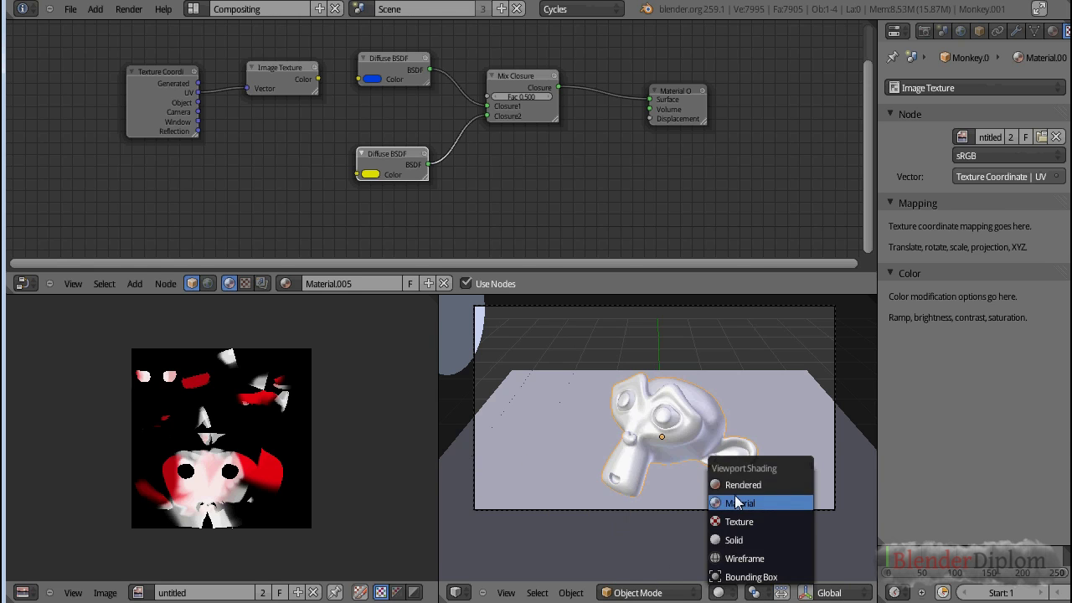
{"action": "left_click", "coordinate": [738, 485]}
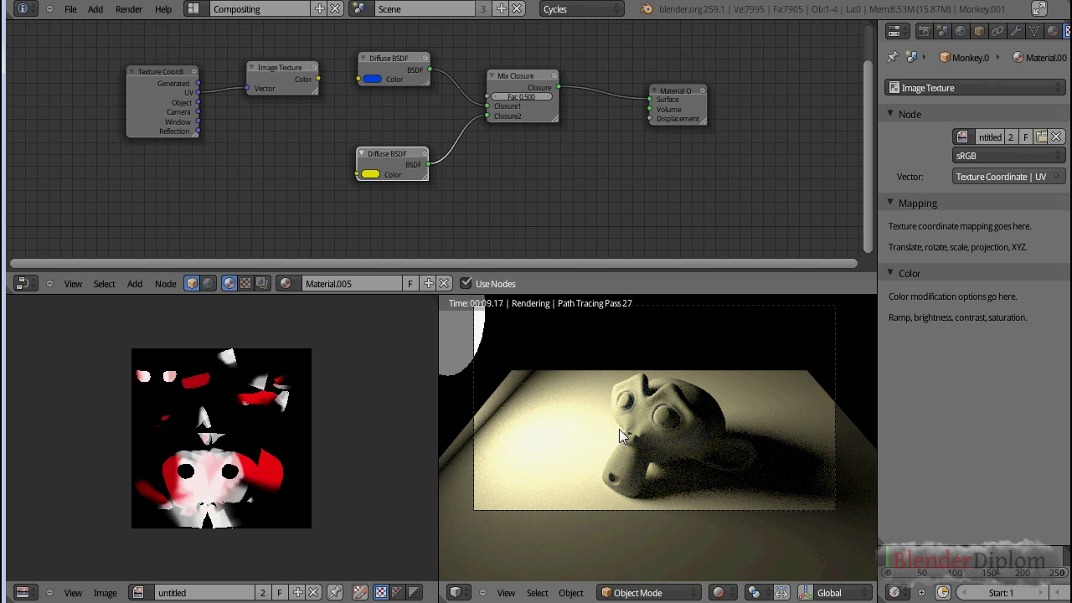
{"action": "right_click", "coordinate": [470, 319]}
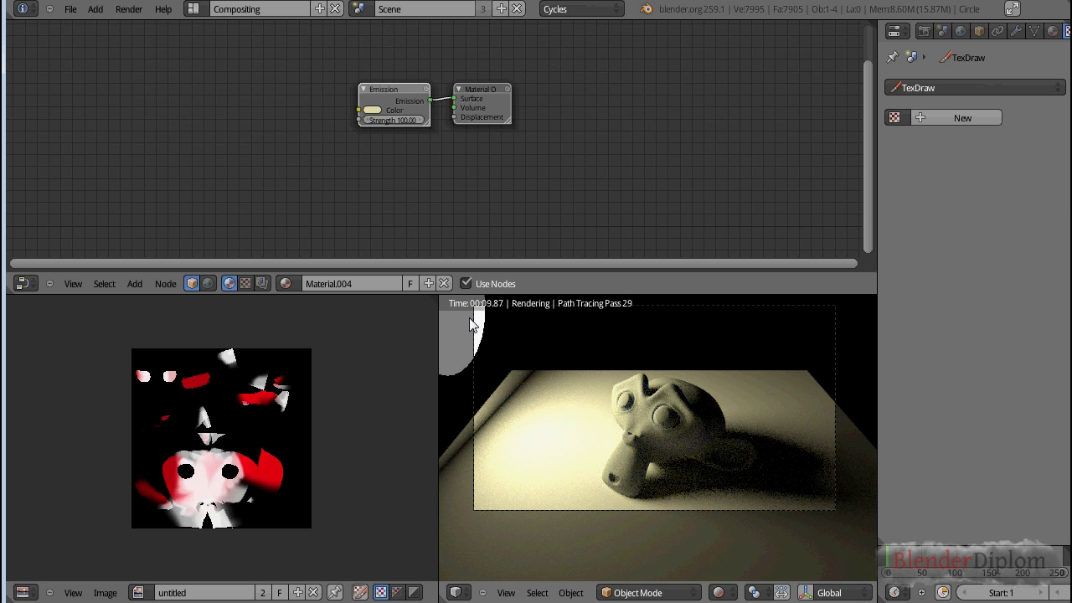
{"action": "left_click", "coordinate": [373, 110]}
{"action": "left_click_drag", "start_coordinate": [410, 157], "coordinate": [395, 152]}
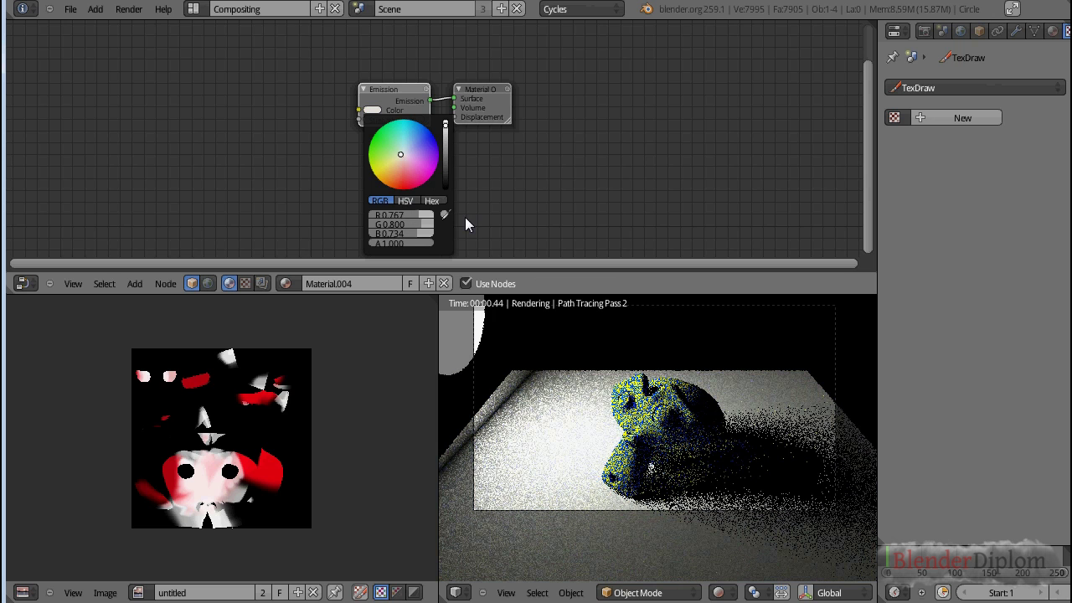
{"action": "left_click_drag", "start_coordinate": [418, 235], "coordinate": [439, 223]}
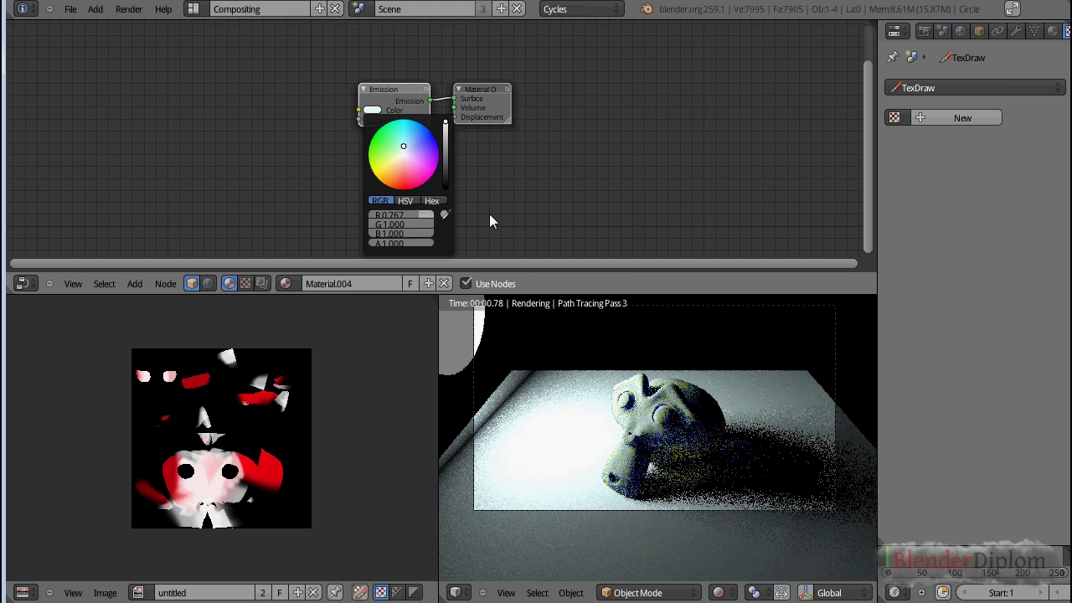
{"action": "left_click", "coordinate": [419, 221]}
{"action": "left_click", "coordinate": [440, 219]}
{"action": "left_click_drag", "start_coordinate": [419, 216], "coordinate": [434, 213]}
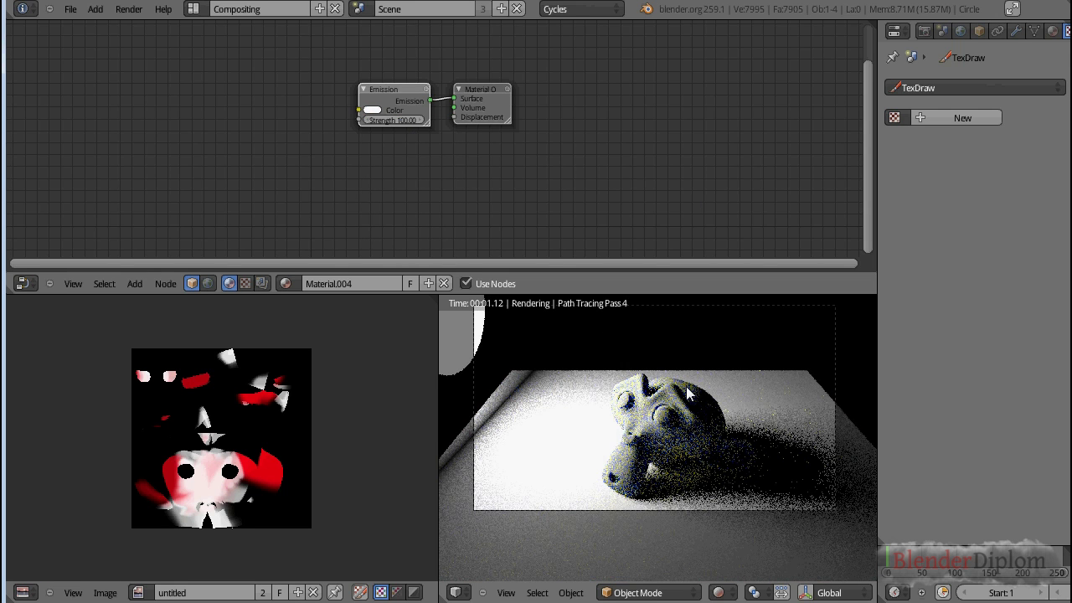
Reselect the monkey head, spread out its nodes and link the Image Texture's Color output to the Mix Closure's Fac input.
{"action": "right_click", "coordinate": [686, 388]}
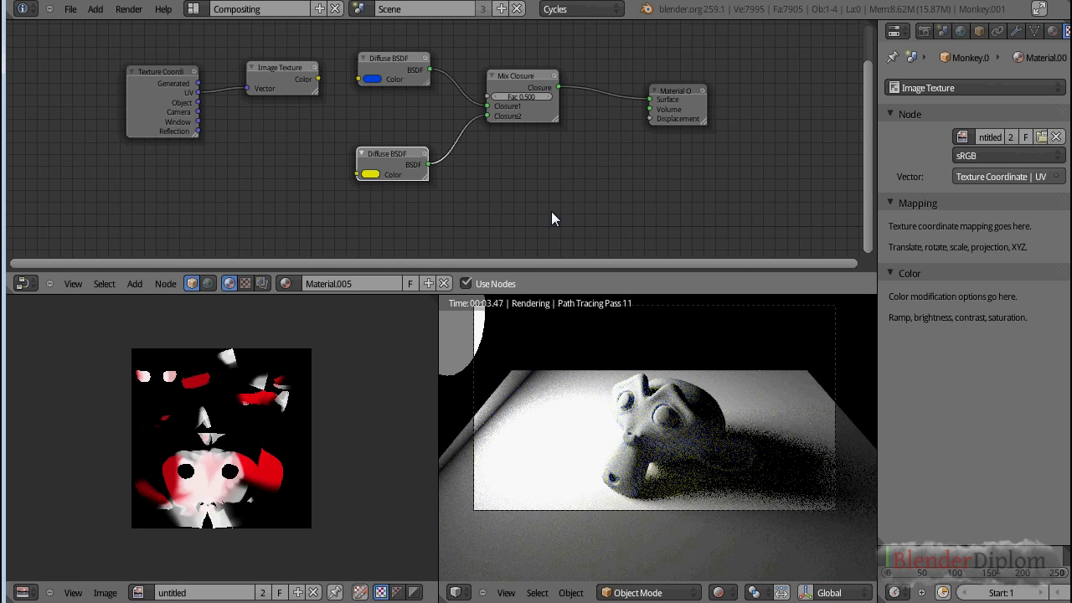
{"action": "middle_click_drag", "start_coordinate": [558, 168], "coordinate": [518, 172]}
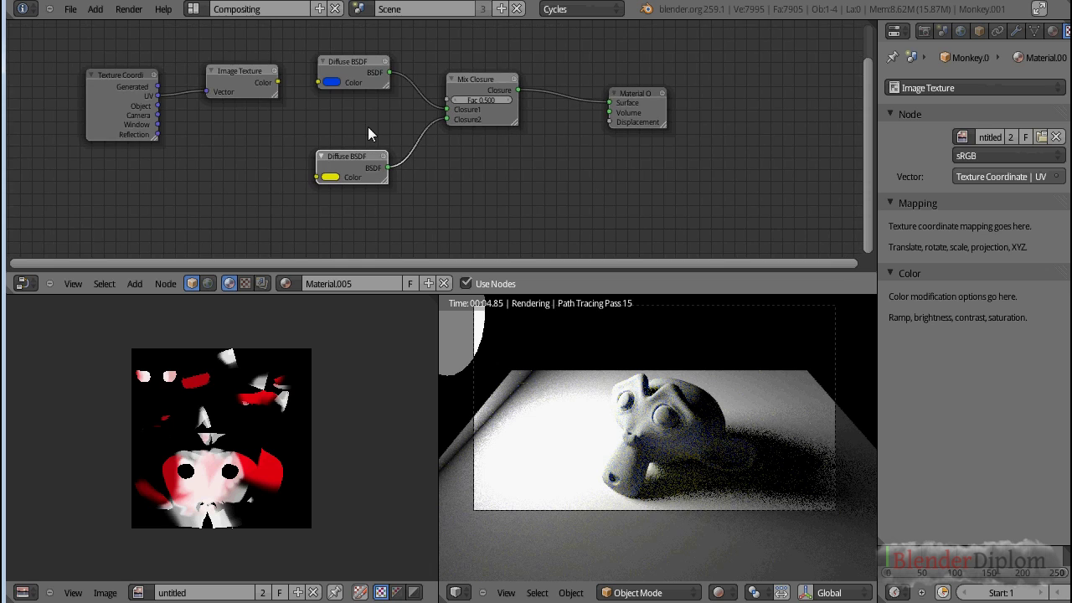
{"action": "left_click", "coordinate": [354, 65]}
{"action": "left_click_drag", "start_coordinate": [354, 63], "coordinate": [358, 52]}
{"action": "left_click_drag", "start_coordinate": [354, 158], "coordinate": [366, 171]}
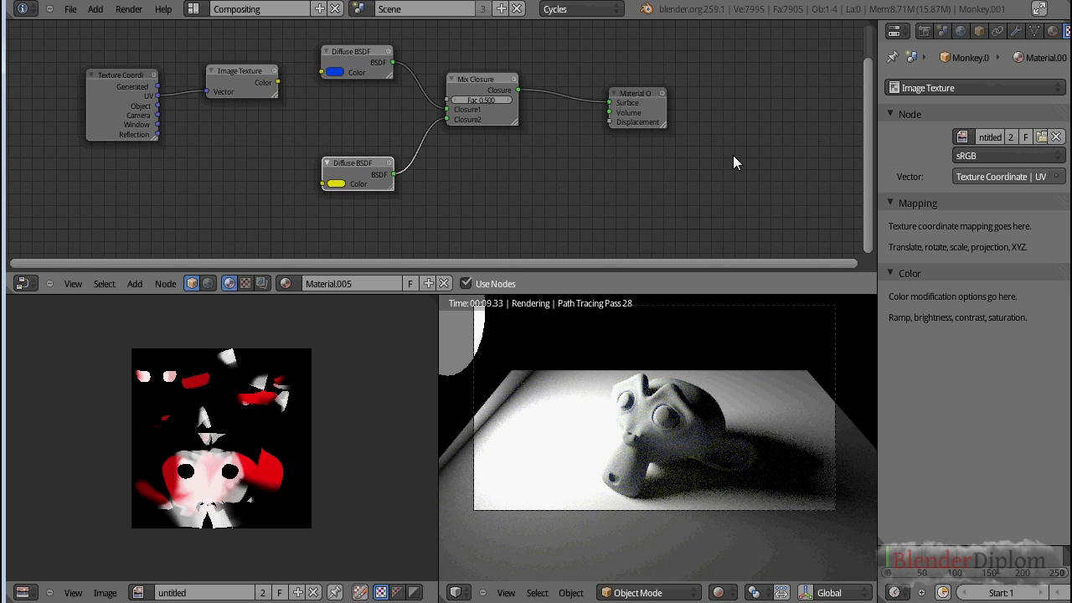
{"action": "left_click_drag", "start_coordinate": [630, 95], "coordinate": [689, 94]}
{"action": "left_click_drag", "start_coordinate": [484, 88], "coordinate": [521, 90]}
{"action": "left_click_drag", "start_coordinate": [278, 81], "coordinate": [479, 104]}
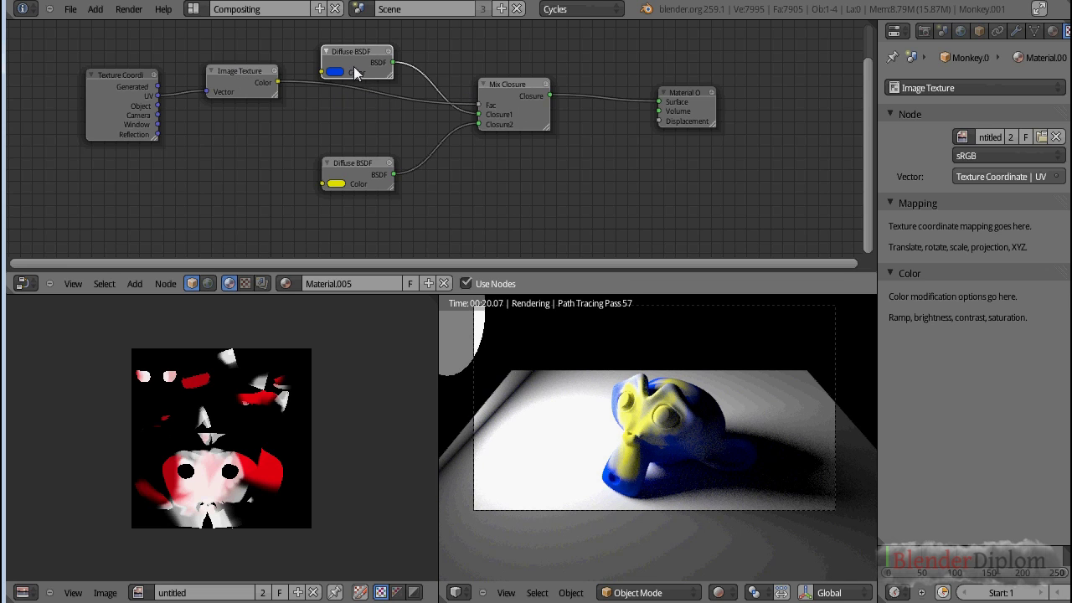
Move both Diffuse BSDF nodes below the Image Texture node and shift the Image Texture and Mix Closure nodes toward the Material Output.
{"action": "left_click_drag", "start_coordinate": [354, 181], "coordinate": [351, 223]}
{"action": "left_click_drag", "start_coordinate": [343, 76], "coordinate": [337, 167]}
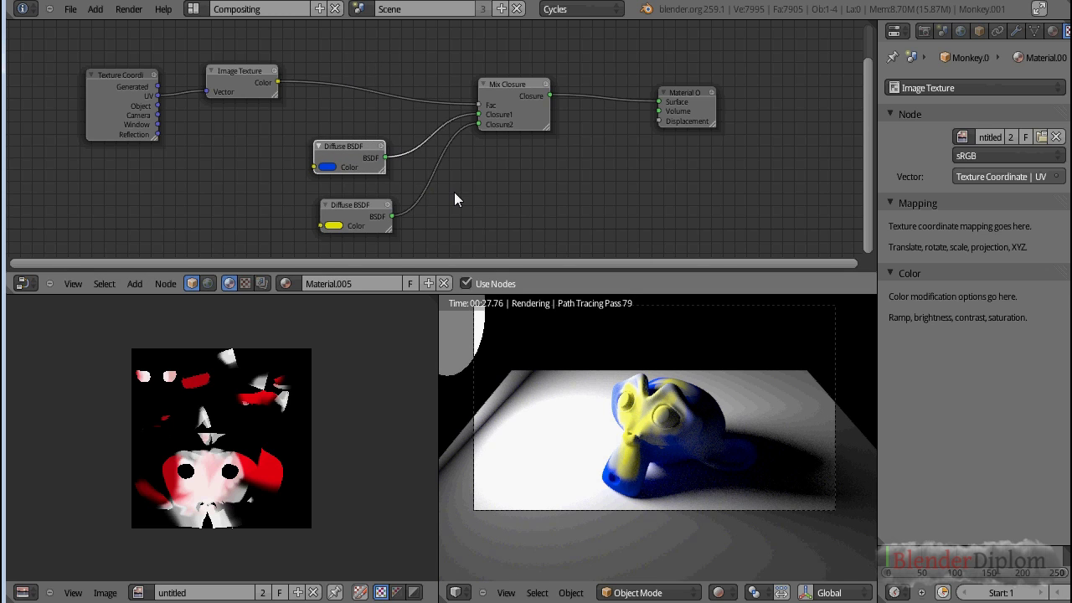
{"action": "left_click_drag", "start_coordinate": [266, 82], "coordinate": [339, 61]}
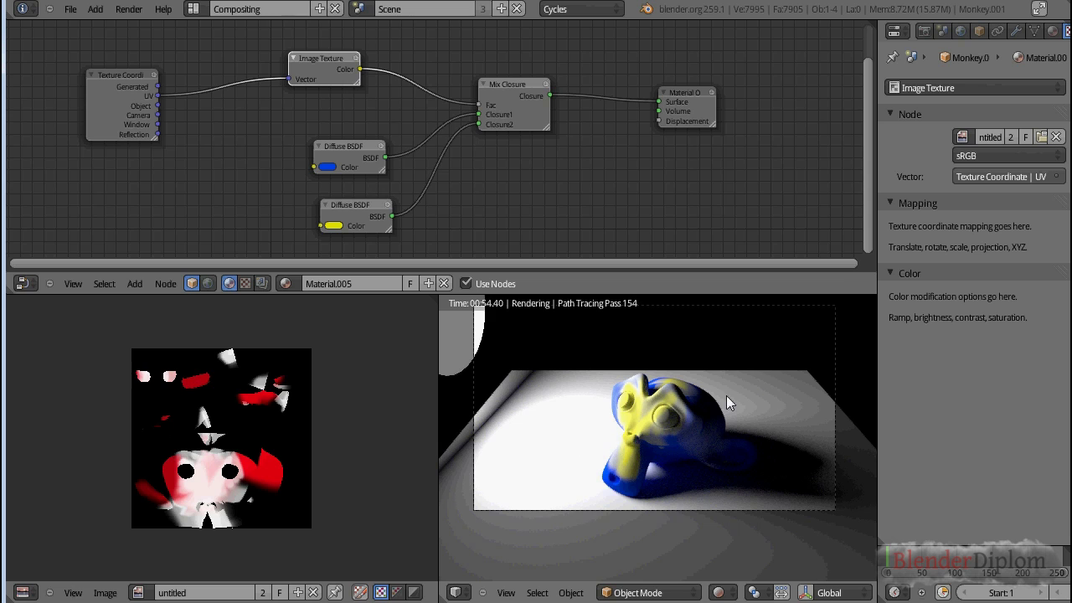
{"action": "left_click_drag", "start_coordinate": [507, 83], "coordinate": [550, 88]}
{"action": "key", "text": "shift+a"}
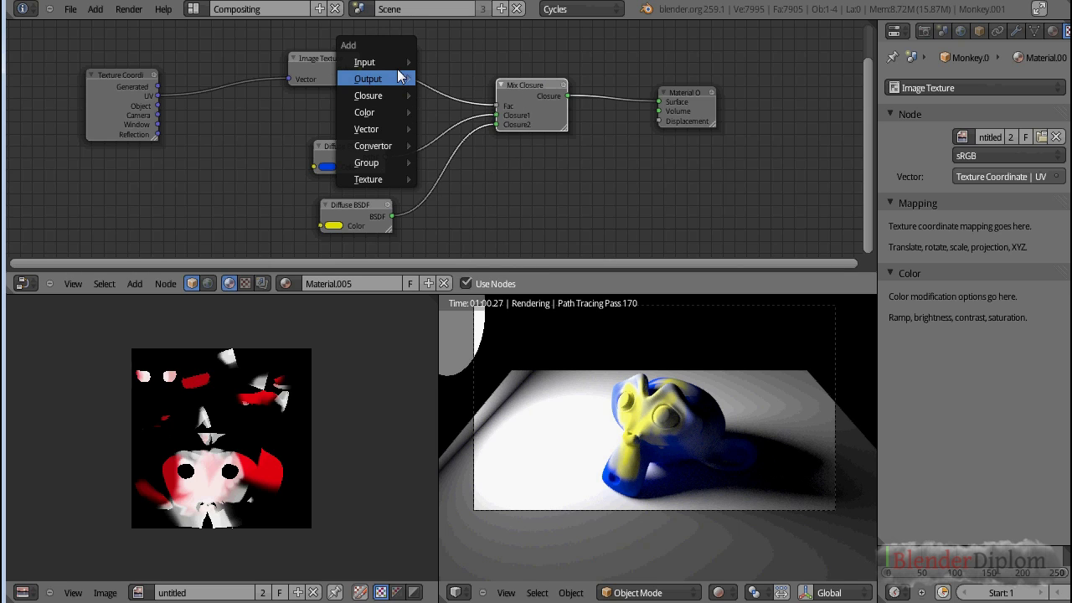
{"action": "mouse_move", "coordinate": [389, 77]}
{"action": "mouse_move", "coordinate": [370, 118]}
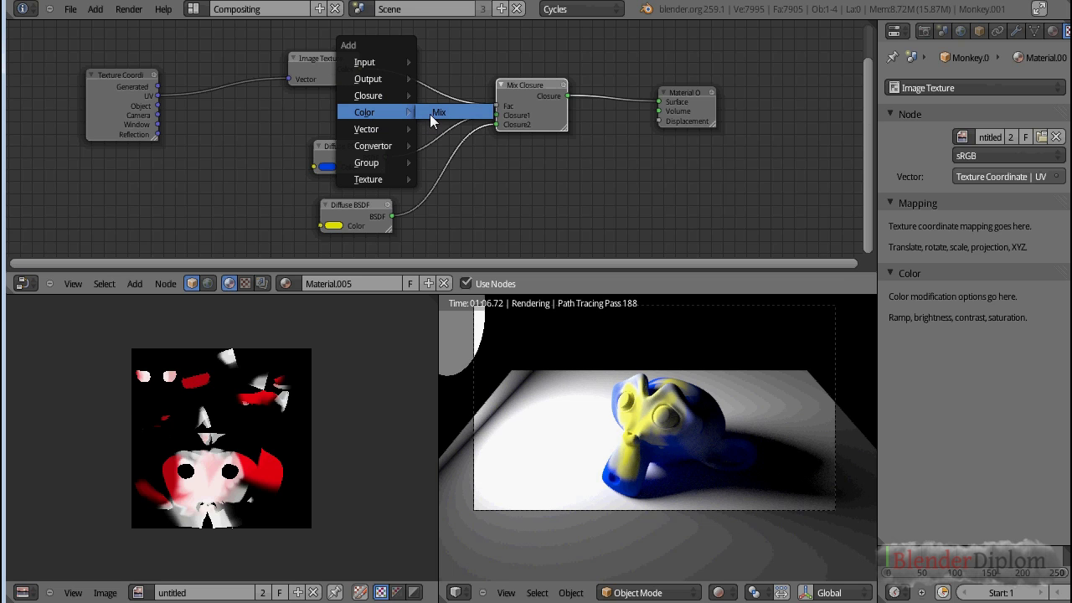
{"action": "left_click", "coordinate": [436, 113]}
{"action": "left_click_drag", "start_coordinate": [338, 223], "coordinate": [318, 269]}
{"action": "left_click_drag", "start_coordinate": [357, 192], "coordinate": [358, 251]}
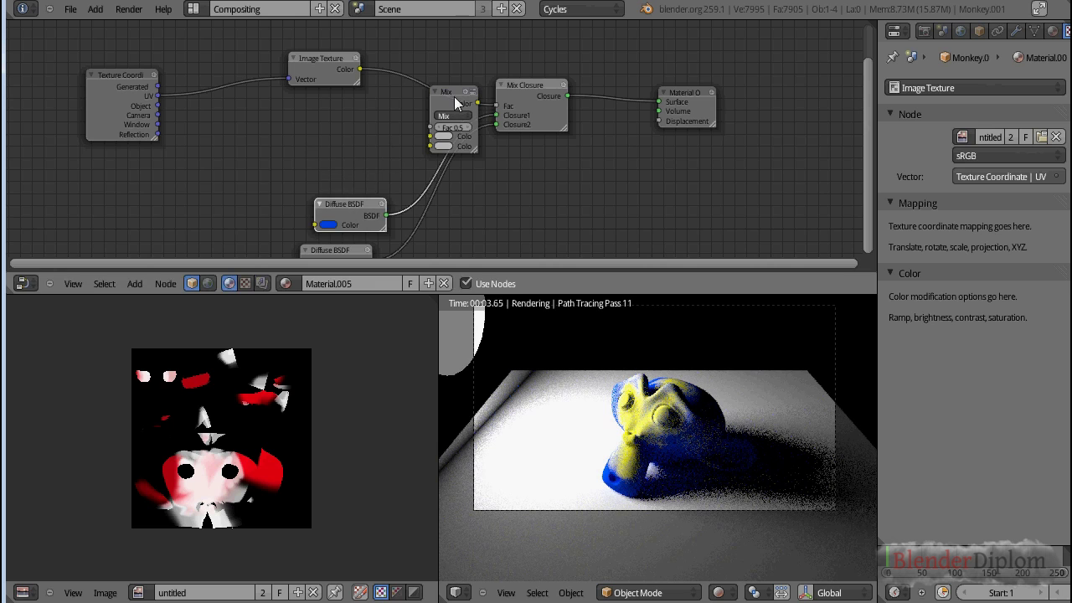
{"action": "left_click_drag", "start_coordinate": [454, 96], "coordinate": [367, 116]}
{"action": "left_click_drag", "start_coordinate": [309, 68], "coordinate": [243, 67]}
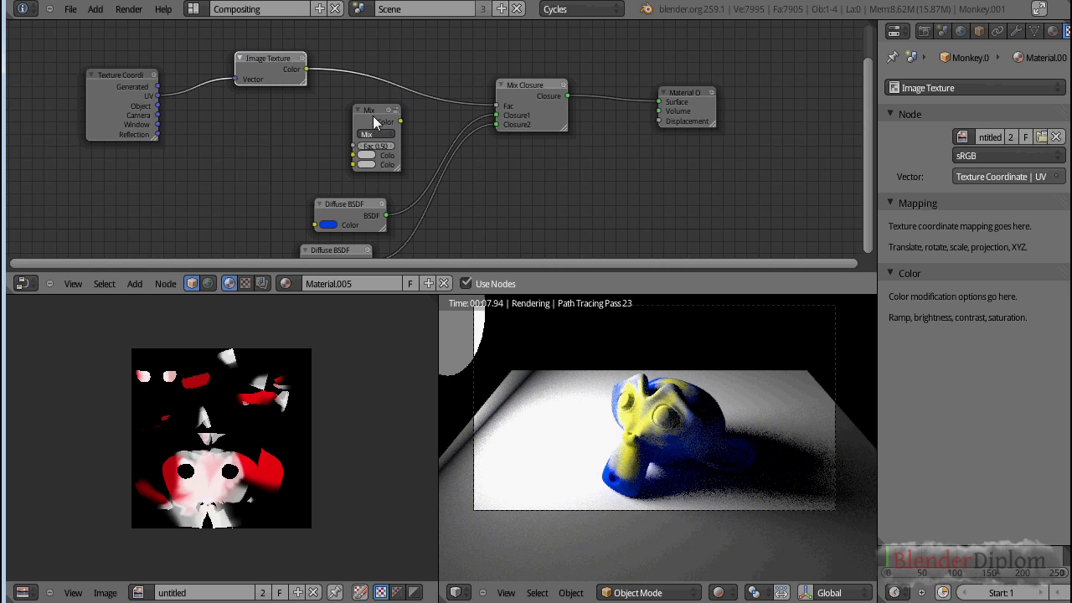
{"action": "left_click_drag", "start_coordinate": [370, 116], "coordinate": [254, 134]}
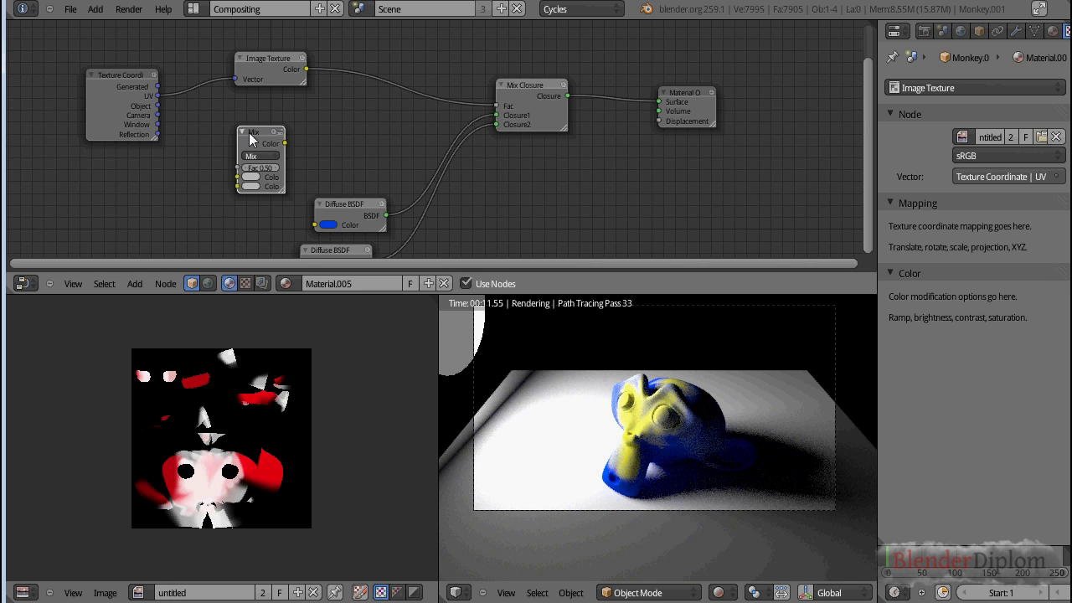
{"action": "key", "text": "x"}
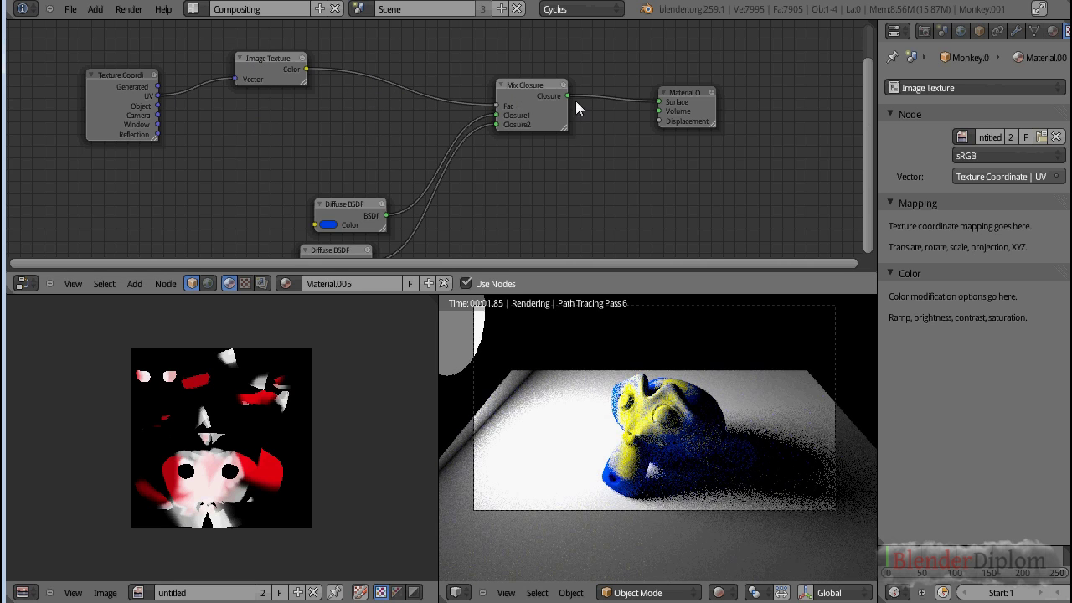
Save the file over the existing CyclesTut.blend.
{"action": "key", "text": "ctrl+s"}
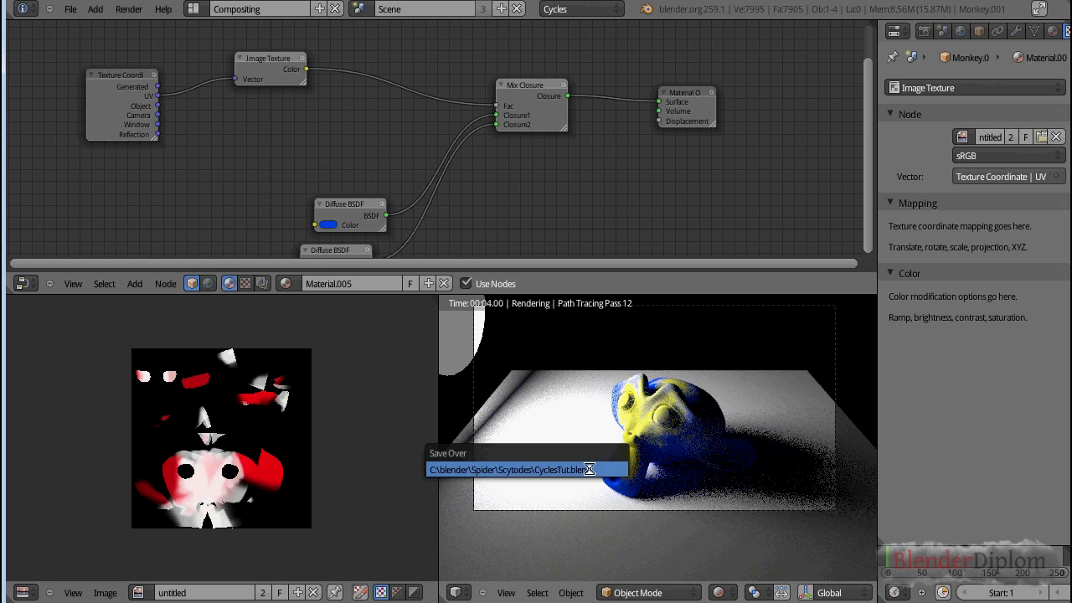
{"action": "left_click", "coordinate": [589, 469]}
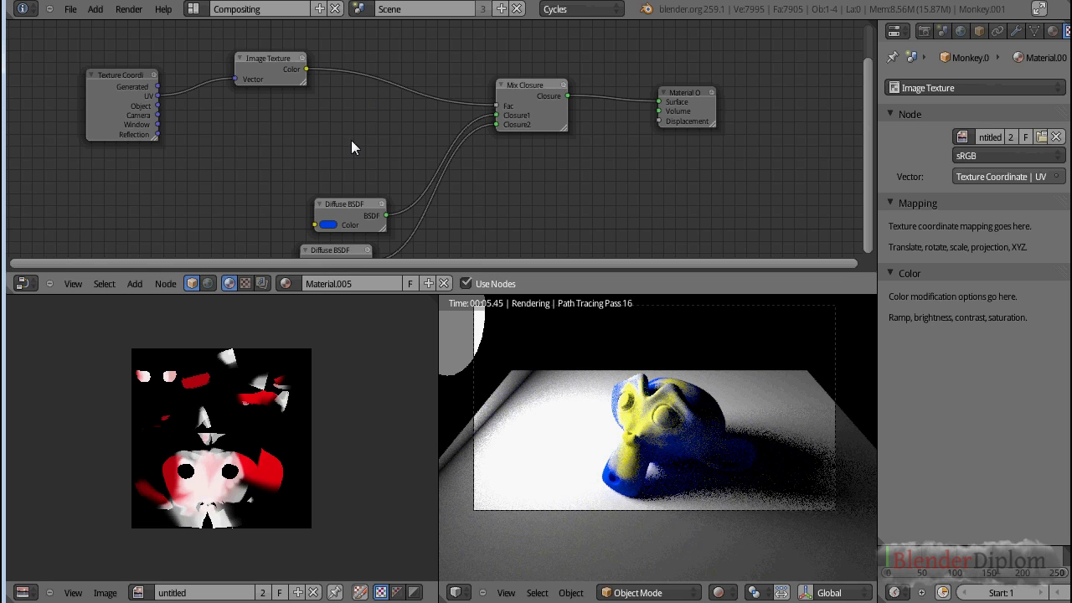
Insert a Math node between the Image Texture's Color output and the Mix Closure's Fac input and set its operation to Subtract.
{"action": "key", "text": "shift+a"}
{"action": "mouse_move", "coordinate": [332, 88]}
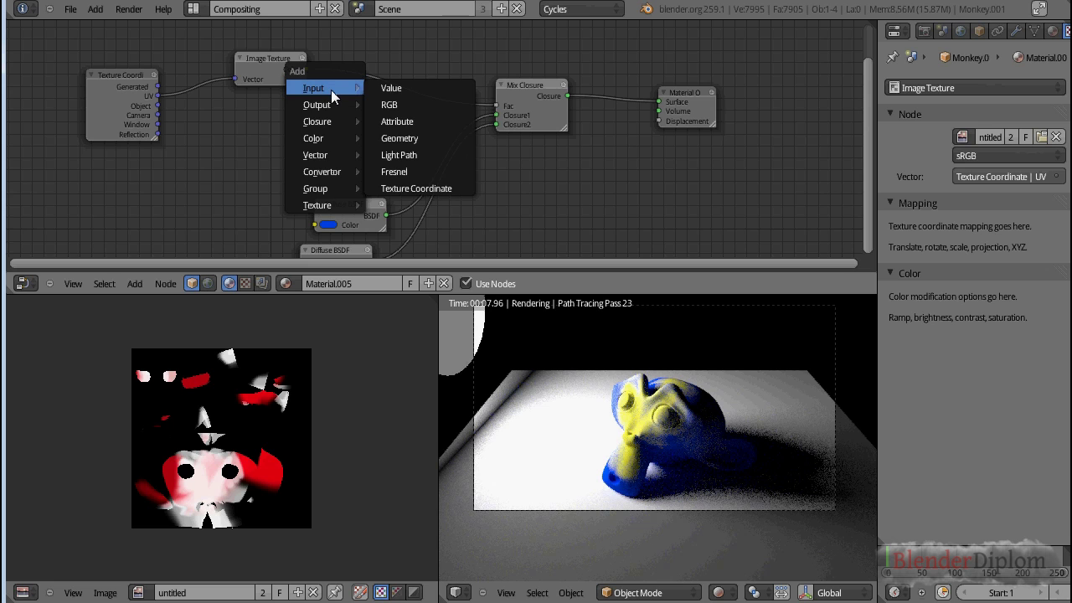
{"action": "key", "text": "Escape"}
{"action": "key", "text": "shift+a"}
{"action": "mouse_move", "coordinate": [340, 127]}
{"action": "mouse_move", "coordinate": [333, 196]}
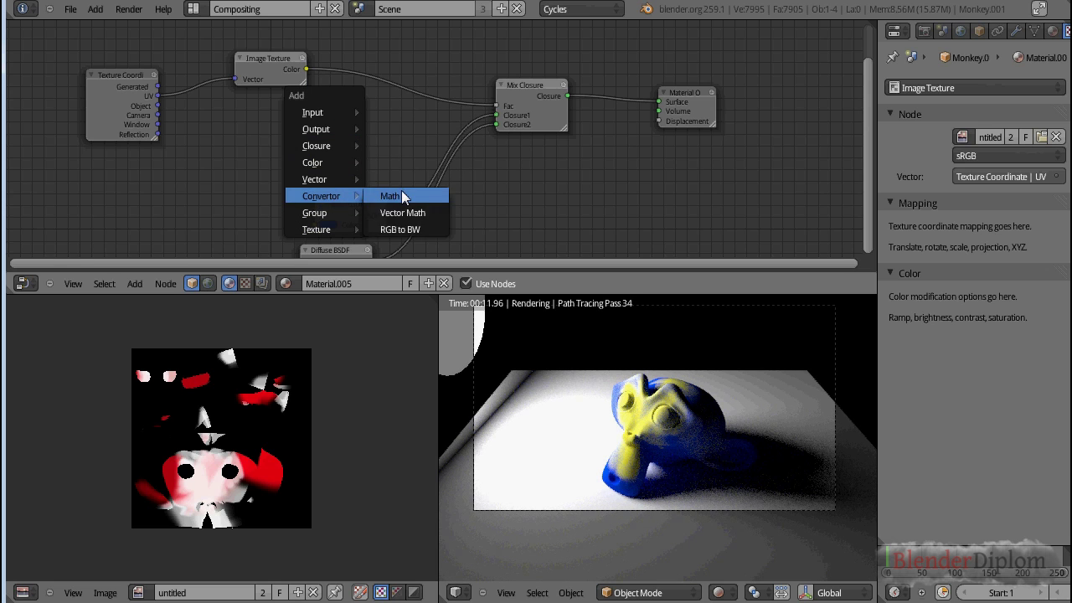
{"action": "left_click", "coordinate": [390, 196]}
{"action": "left_click", "coordinate": [385, 82]}
{"action": "scroll", "coordinate": [465, 163], "scroll_direction": "up", "scroll_amount": 2}
{"action": "scroll", "coordinate": [465, 163], "scroll_direction": "down", "scroll_amount": 1}
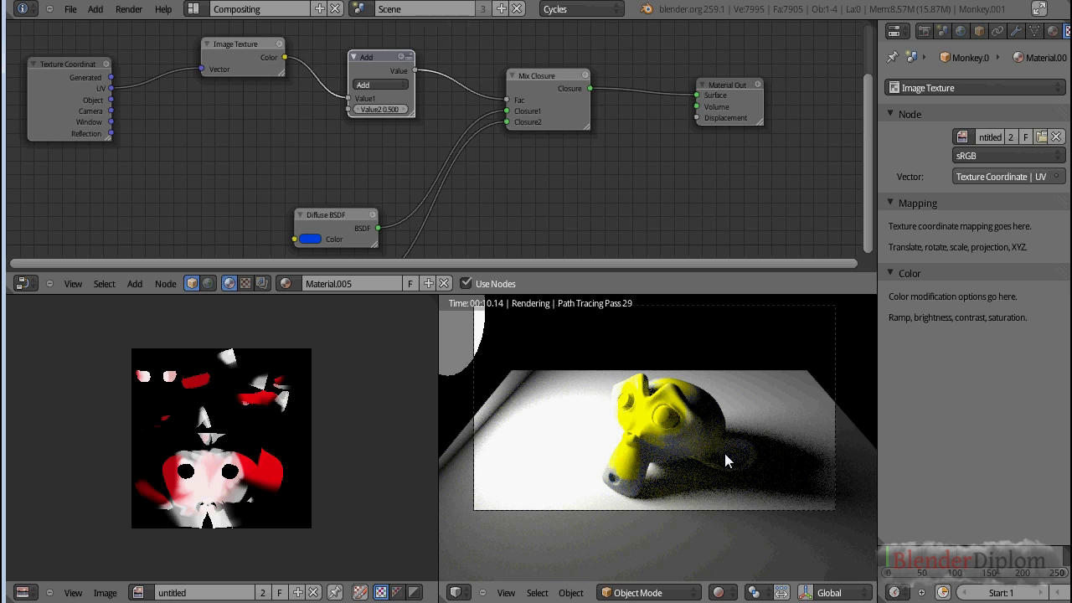
{"action": "left_click", "coordinate": [387, 86]}
{"action": "left_click", "coordinate": [390, 101]}
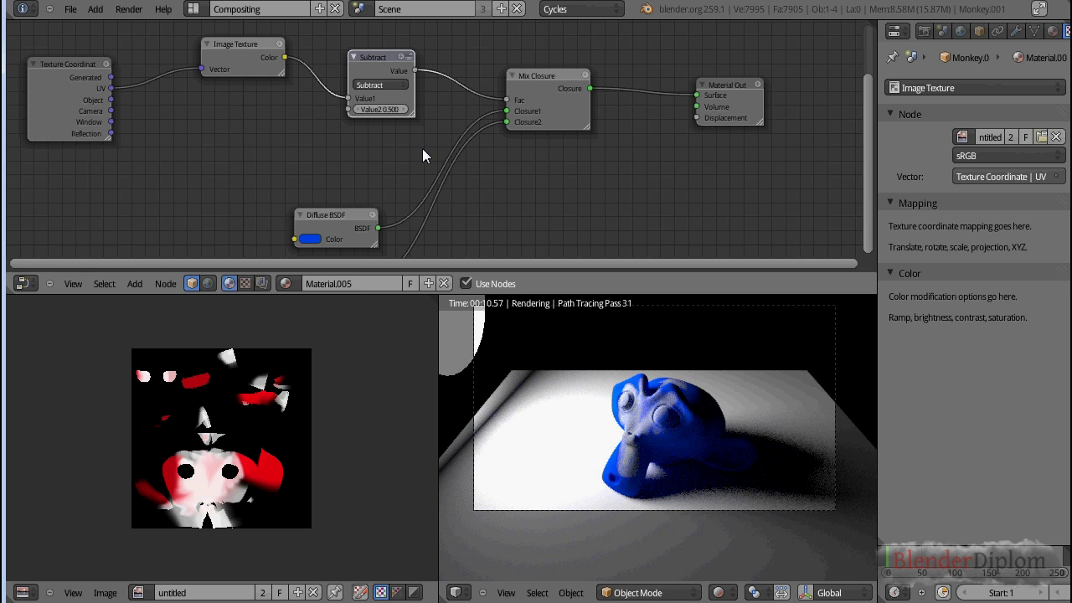
Lower the Subtract node's second value to 0.300 and change its operation to Multiply.
{"action": "left_click", "coordinate": [357, 108]}
{"action": "left_click", "coordinate": [357, 106]}
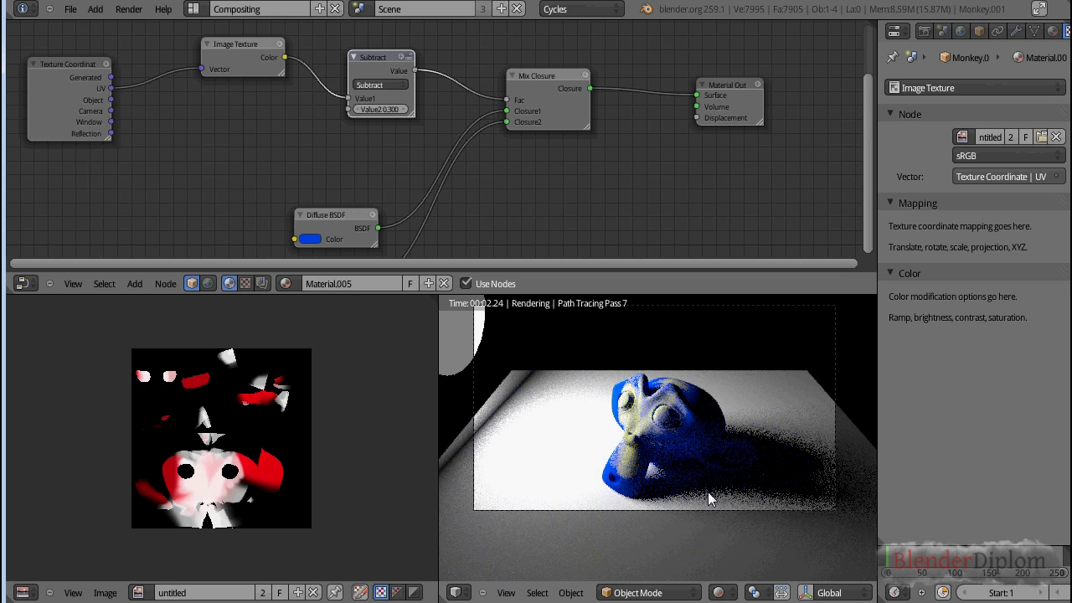
{"action": "left_click", "coordinate": [400, 87]}
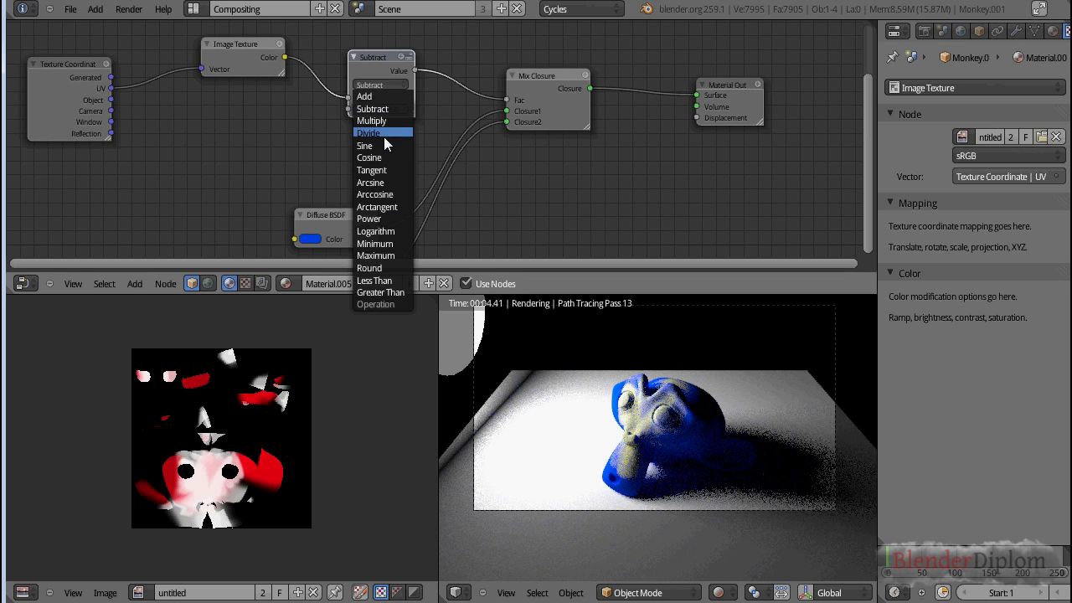
{"action": "left_click", "coordinate": [382, 119]}
Try a second value of 1 on the Multiply node and set it to 0.5.
{"action": "left_click", "coordinate": [379, 110]}
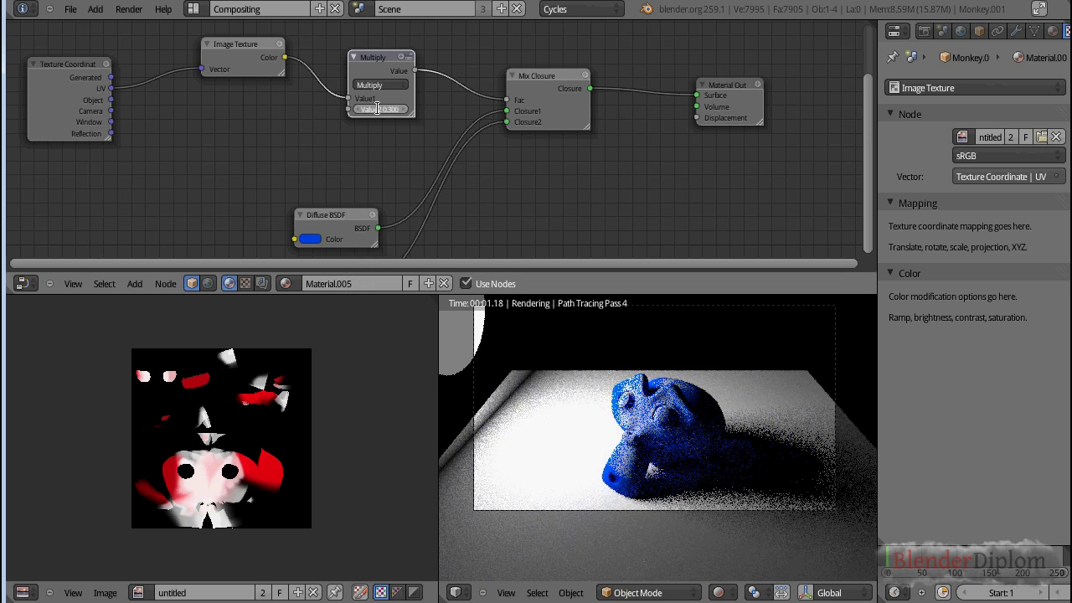
{"action": "type", "text": "1"}
{"action": "key", "text": "Return"}
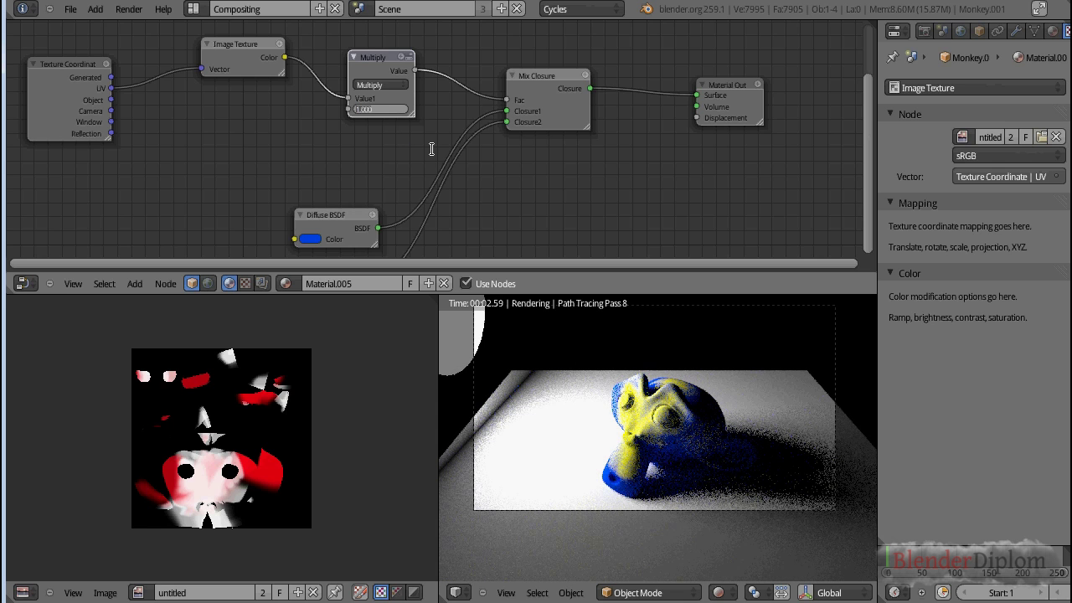
{"action": "key", "text": "BackSpace"}
{"action": "type", "text": "0.5"}
{"action": "key", "text": "Return"}
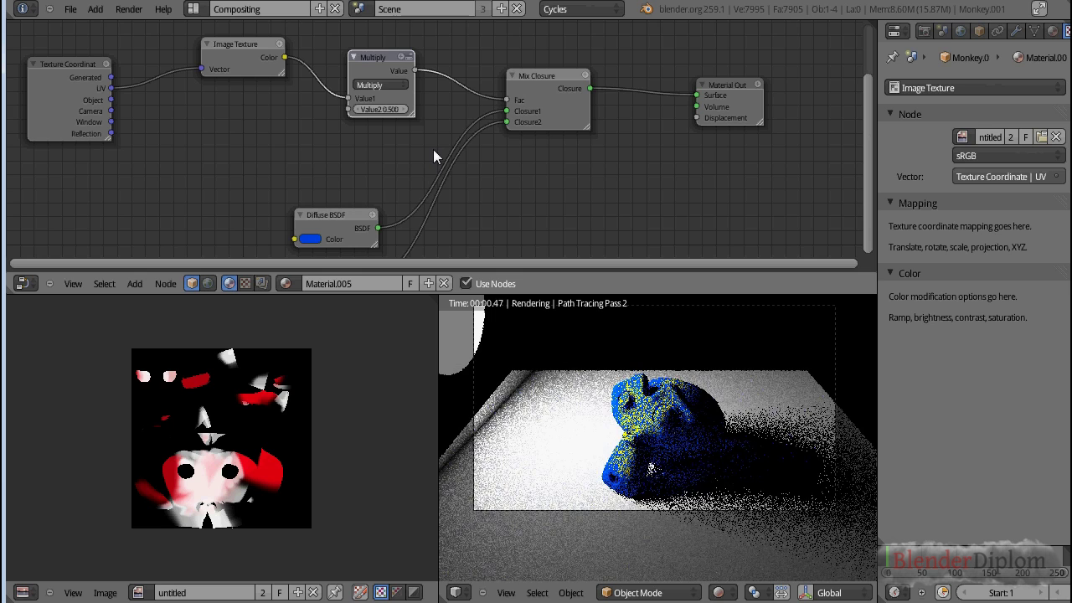
Test other second values on the Multiply node and finish with 0.5.
{"action": "left_click", "coordinate": [382, 108]}
{"action": "key", "text": "BackSpace"}
{"action": "type", "text": "0.5"}
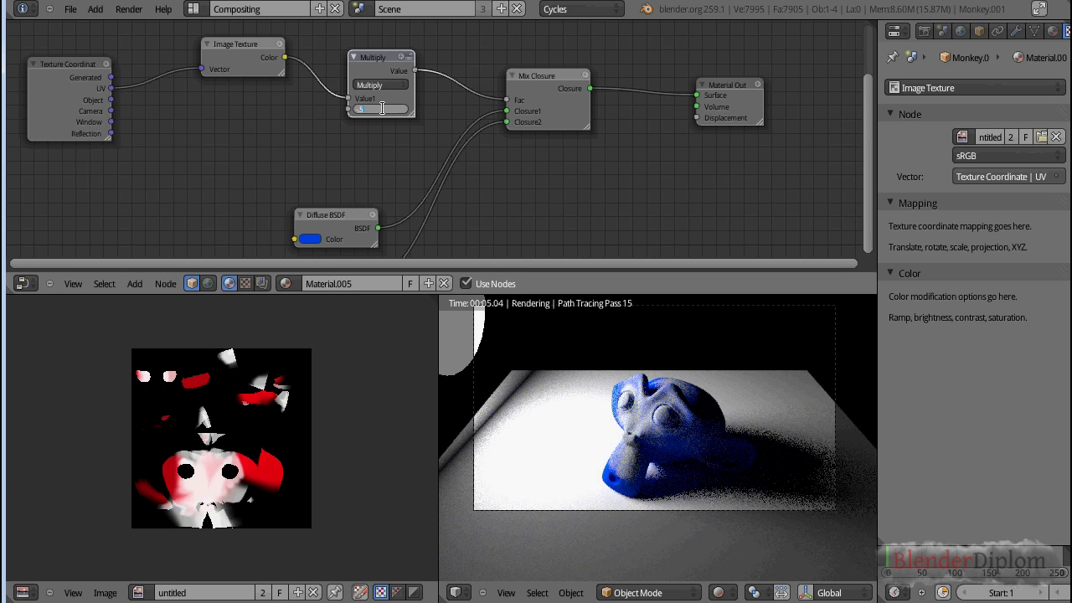
{"action": "key", "text": "Return"}
{"action": "left_click", "coordinate": [384, 109]}
{"action": "key", "text": "BackSpace"}
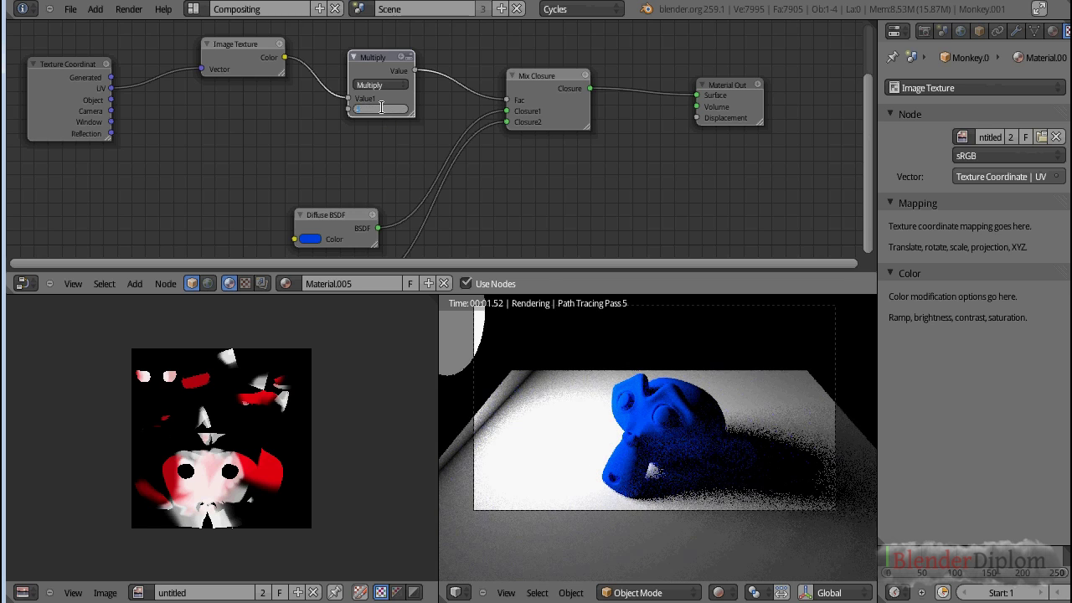
{"action": "type", "text": "0"}
{"action": "key", "text": "Return"}
{"action": "left_click", "coordinate": [383, 108]}
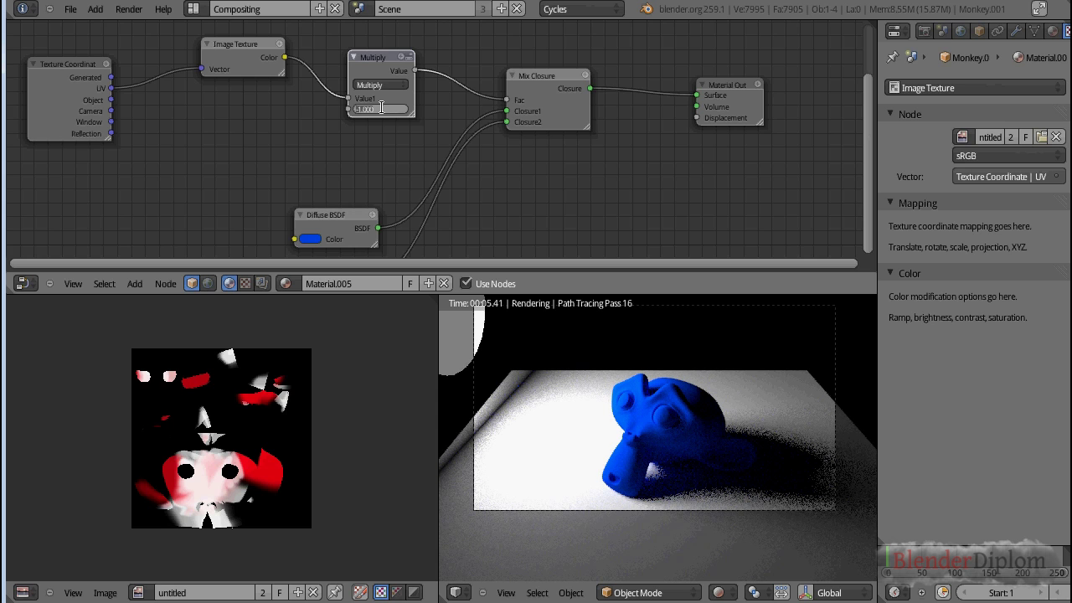
{"action": "type", "text": "0.5"}
{"action": "key", "text": "Return"}
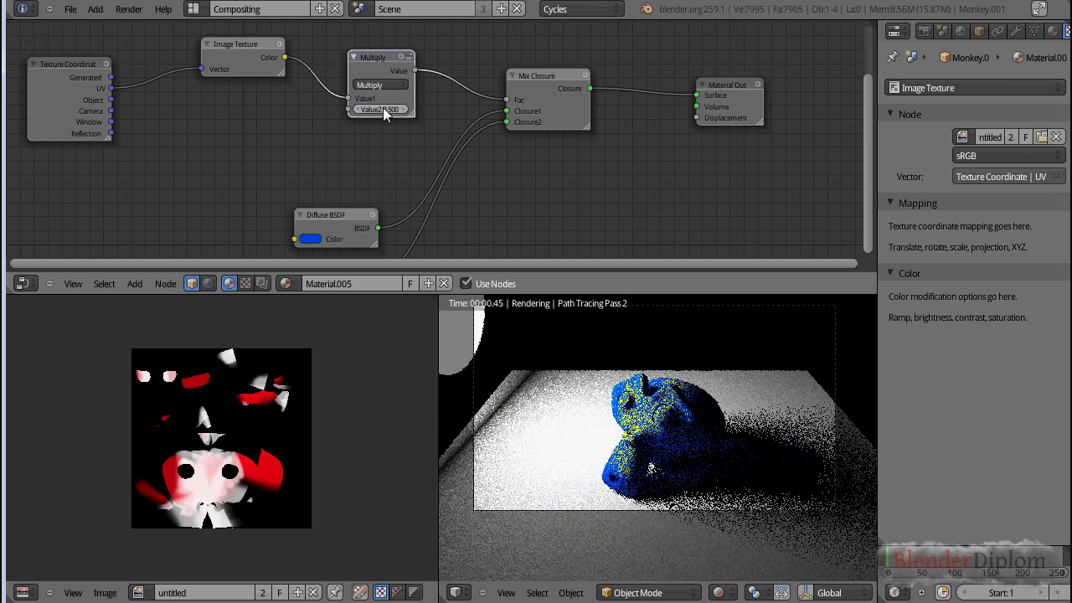
Move the blue Diffuse BSDF node up, away from the yellow Diffuse BSDF node.
{"action": "scroll", "coordinate": [580, 197], "scroll_direction": "down", "scroll_amount": 1}
{"action": "scroll", "coordinate": [578, 214], "scroll_direction": "down", "scroll_amount": 1}
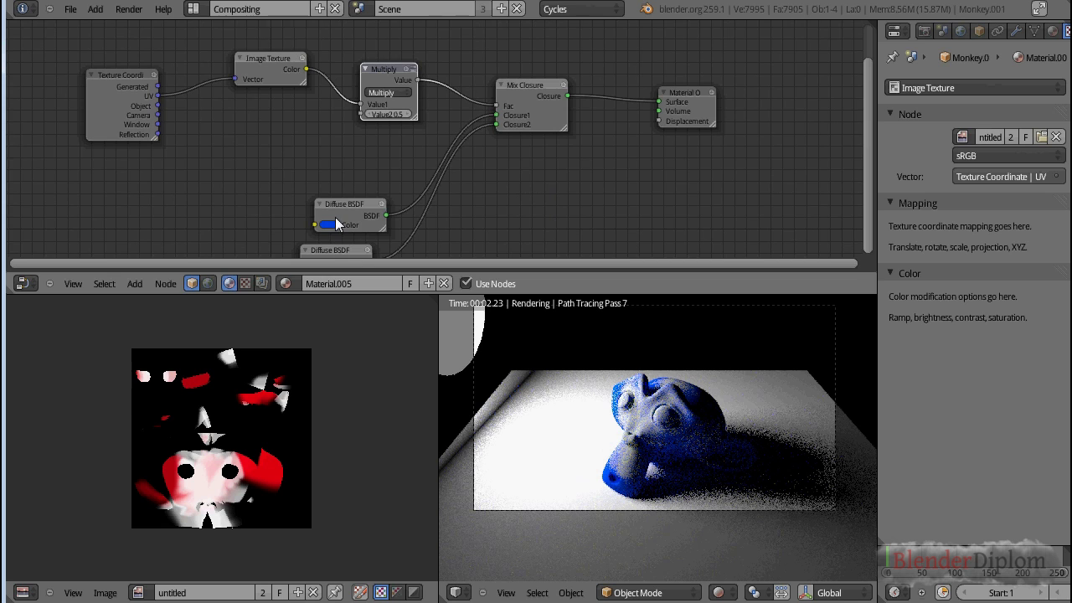
{"action": "left_click_drag", "start_coordinate": [339, 219], "coordinate": [326, 184]}
{"action": "scroll", "coordinate": [589, 244], "scroll_direction": "down", "scroll_amount": 1}
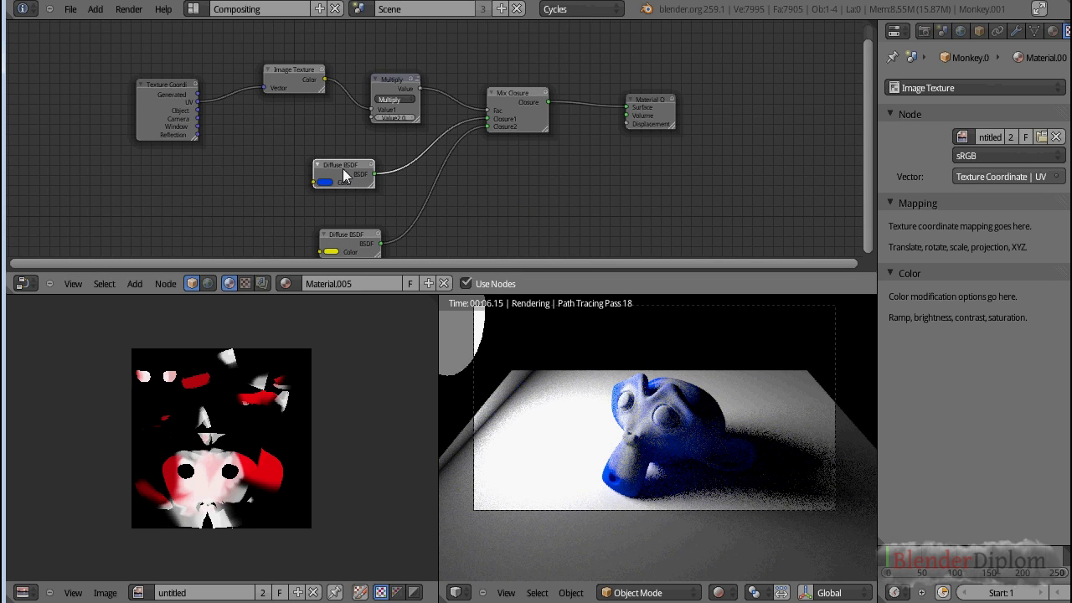
Delete the Multiply node and link the Image Texture's Color output directly to the Mix Closure's Fac.
{"action": "left_click", "coordinate": [393, 83]}
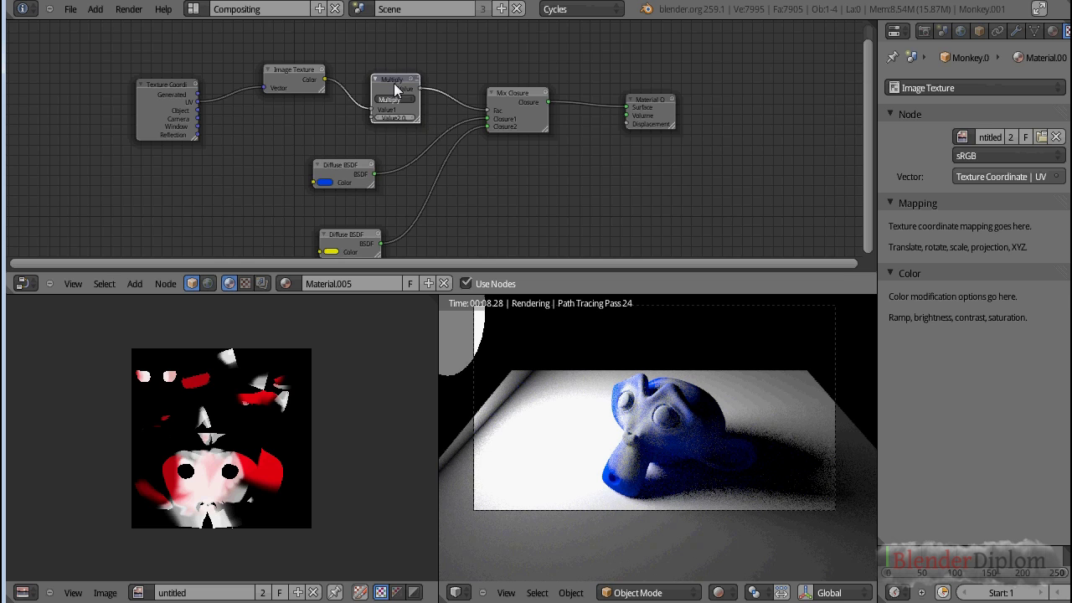
{"action": "key", "text": "x"}
{"action": "left_click_drag", "start_coordinate": [446, 109], "coordinate": [488, 111]}
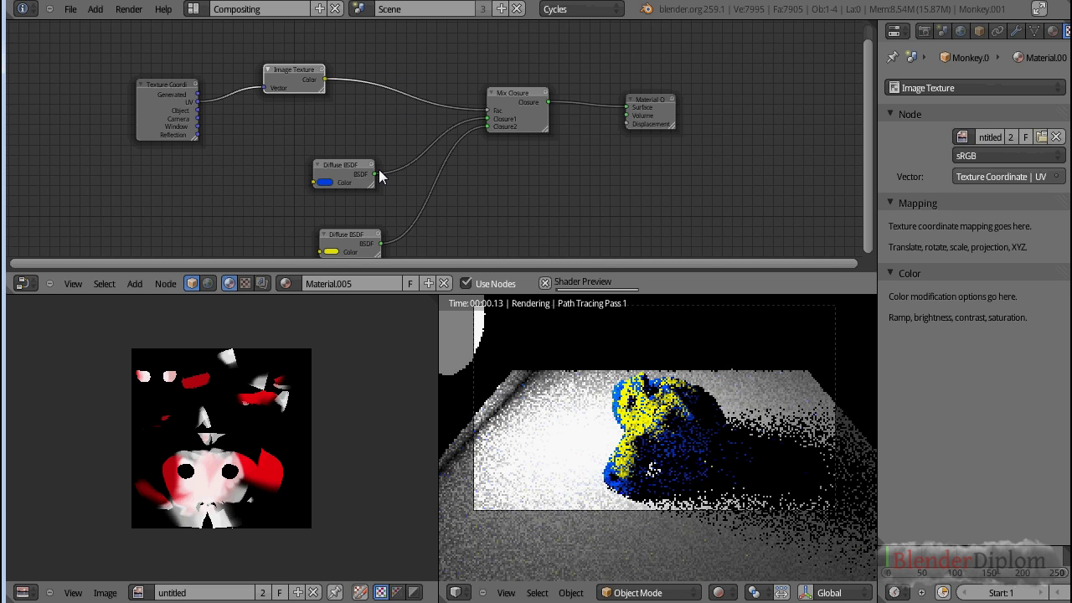
Show the monkey material's surface settings in the properties editor.
{"action": "left_click", "coordinate": [320, 251]}
{"action": "left_click", "coordinate": [954, 177]}
{"action": "left_click", "coordinate": [1052, 31]}
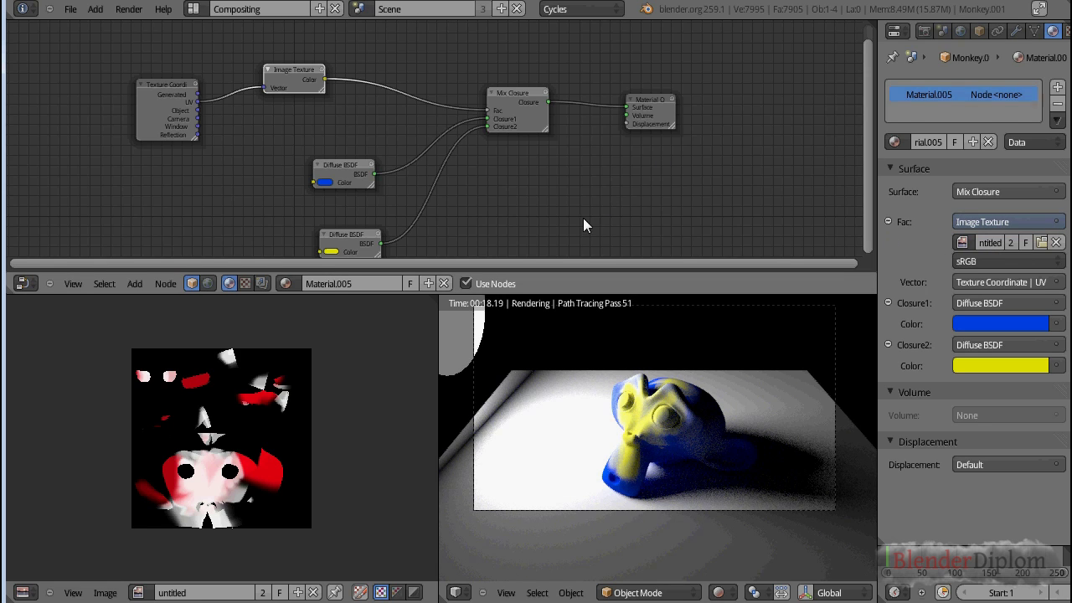
Compare the blue and yellow Diffuse BSDF nodes and the Mix Closure with their entries in the material's surface settings.
{"action": "left_click", "coordinate": [341, 166]}
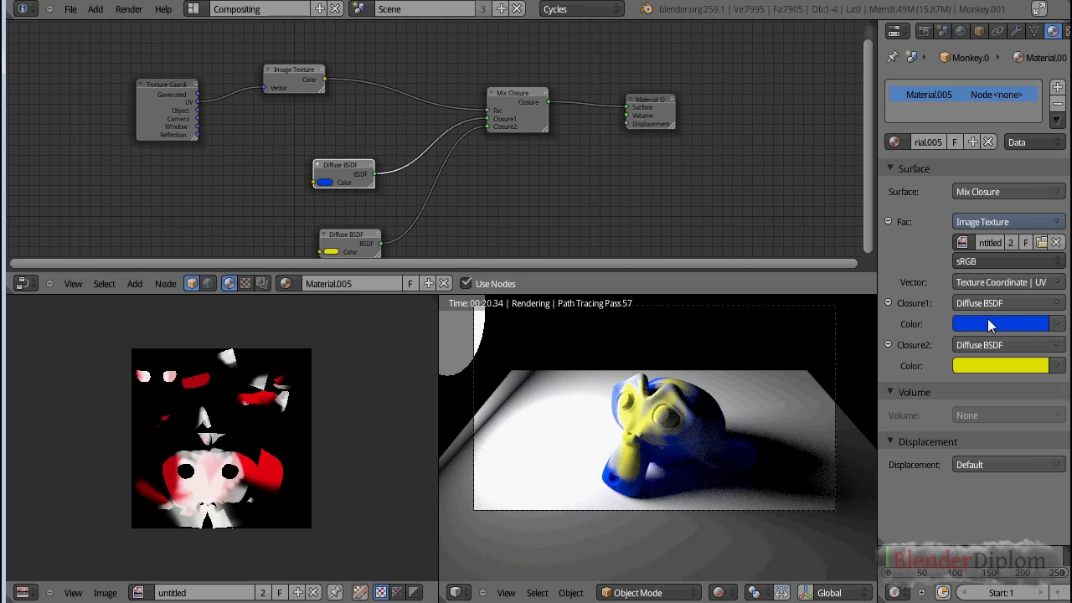
{"action": "left_click", "coordinate": [353, 240]}
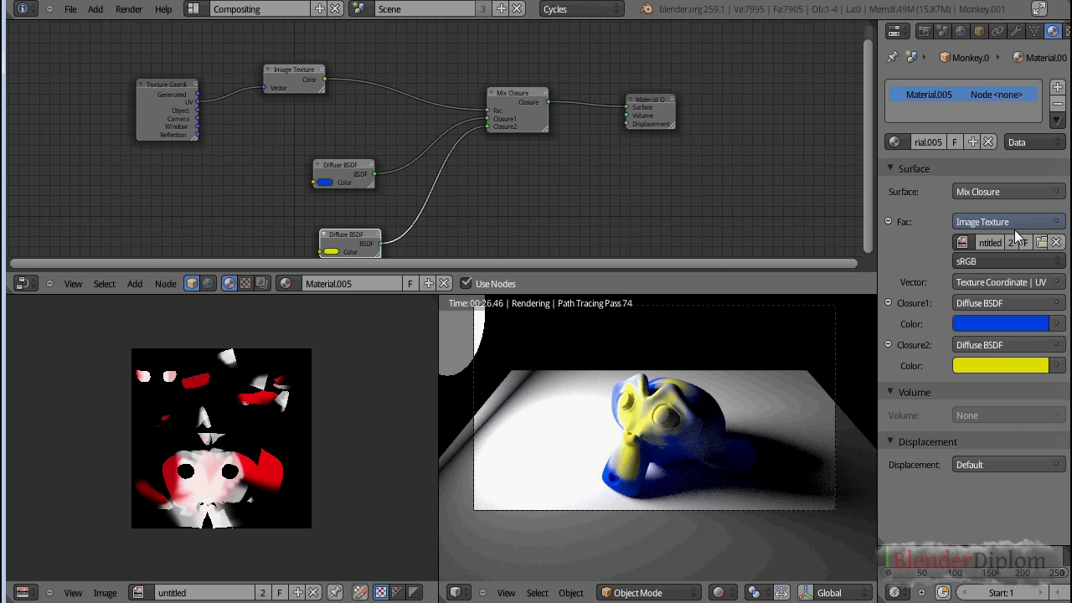
{"action": "left_click", "coordinate": [997, 191]}
{"action": "left_click", "coordinate": [512, 113]}
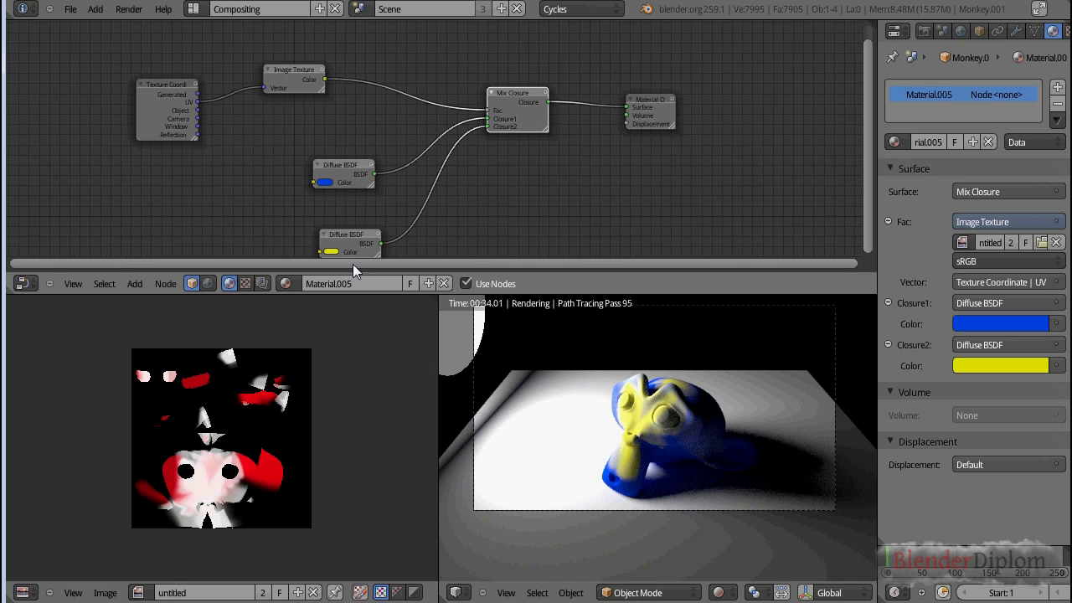
Replace the Closure2 Diffuse BSDF with a Velvet BSDF and try a Sigma of 0.900.
{"action": "left_click", "coordinate": [346, 240]}
{"action": "left_click", "coordinate": [978, 349]}
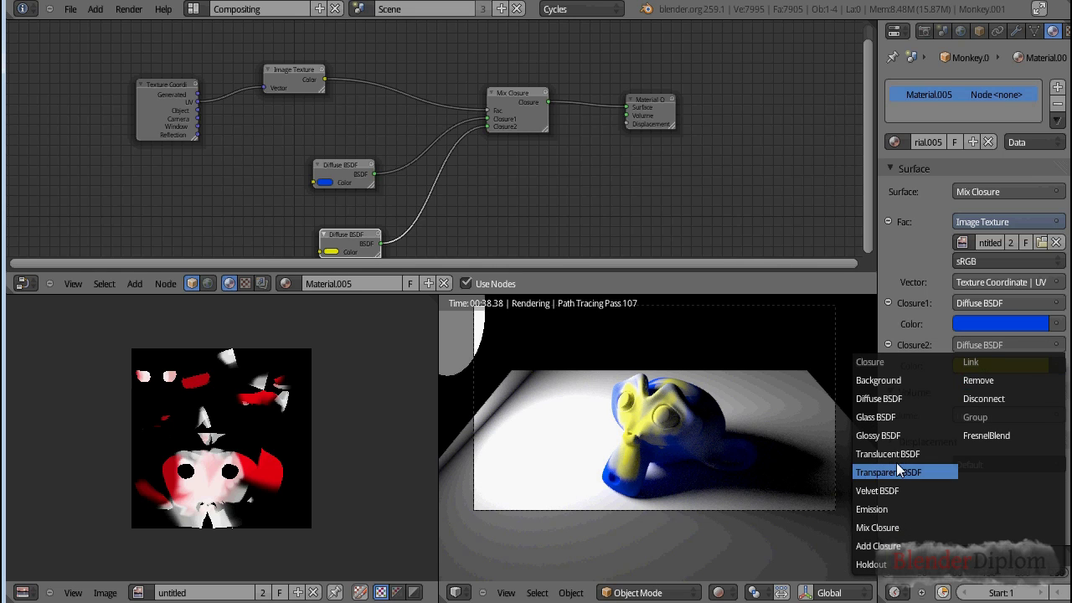
{"action": "left_click", "coordinate": [886, 492]}
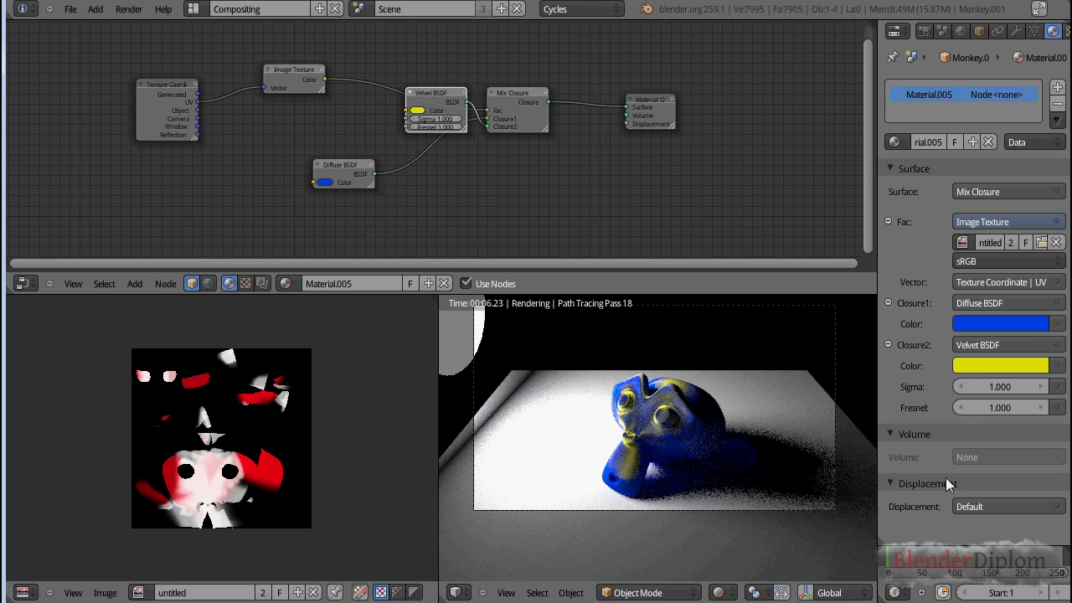
{"action": "left_click", "coordinate": [961, 387]}
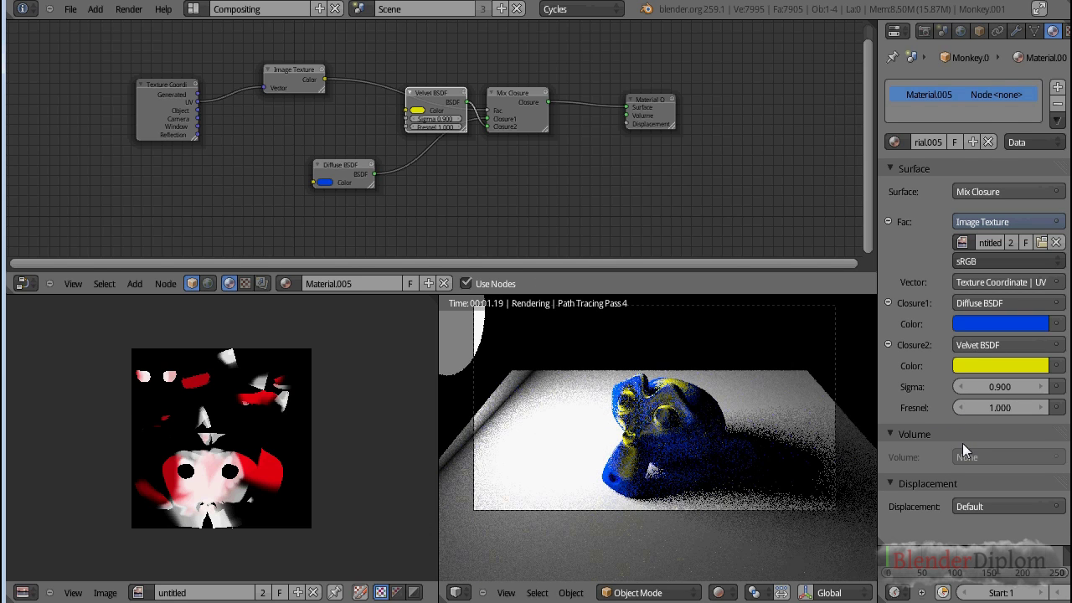
{"action": "left_click", "coordinate": [1040, 387]}
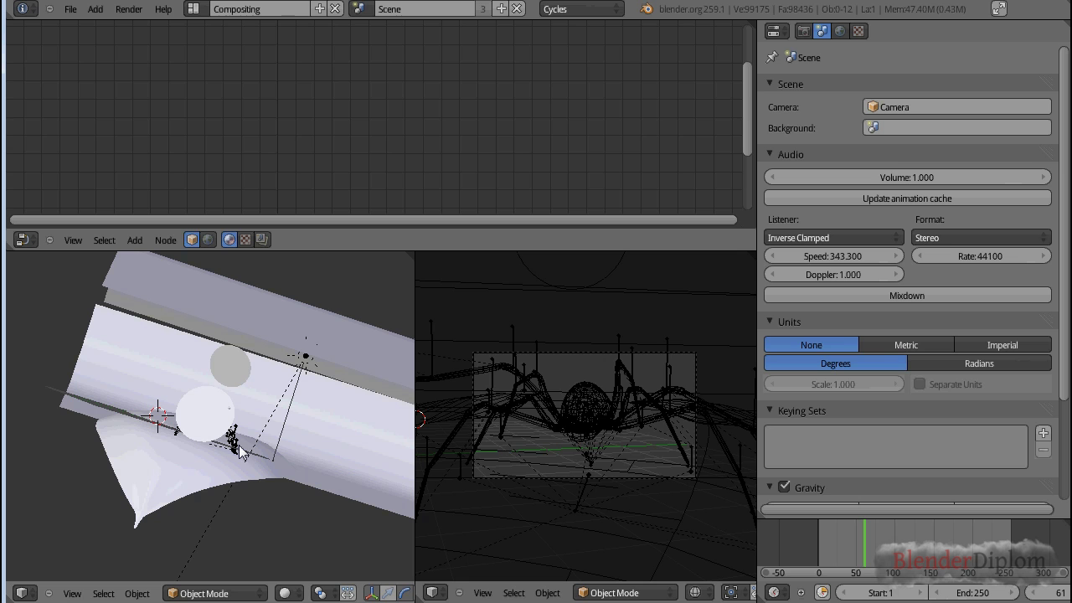
Show the spider scene's camera view with rendered shading.
{"action": "scroll", "coordinate": [537, 407], "scroll_direction": "up", "scroll_amount": 2}
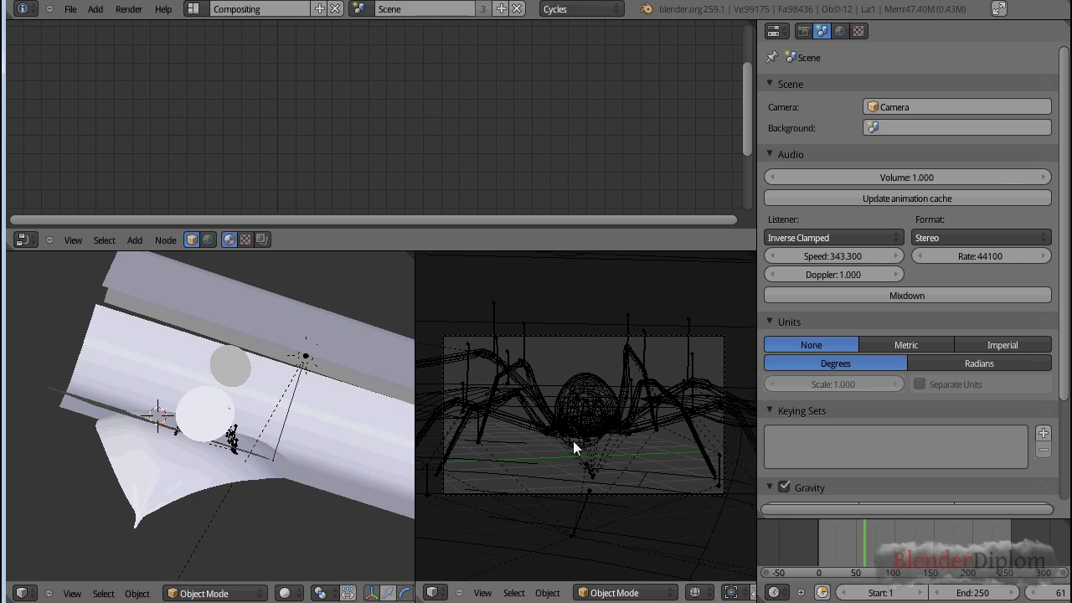
{"action": "left_click", "coordinate": [694, 591]}
{"action": "left_click", "coordinate": [725, 485]}
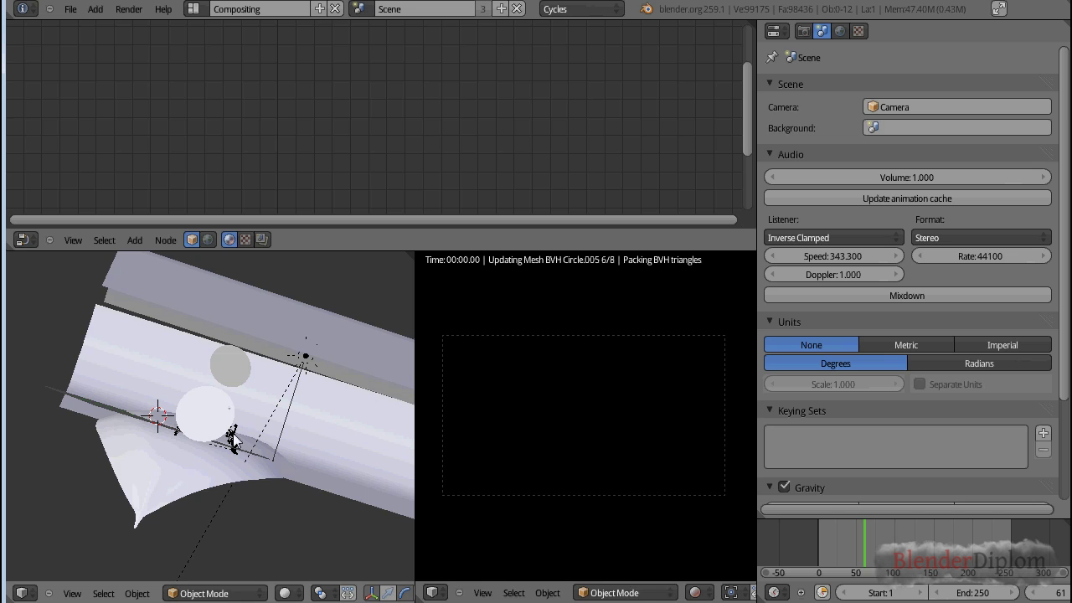
Select the leaf object beneath the spider and bring its material nodes into view.
{"action": "middle_click_drag", "start_coordinate": [233, 437], "coordinate": [285, 476]}
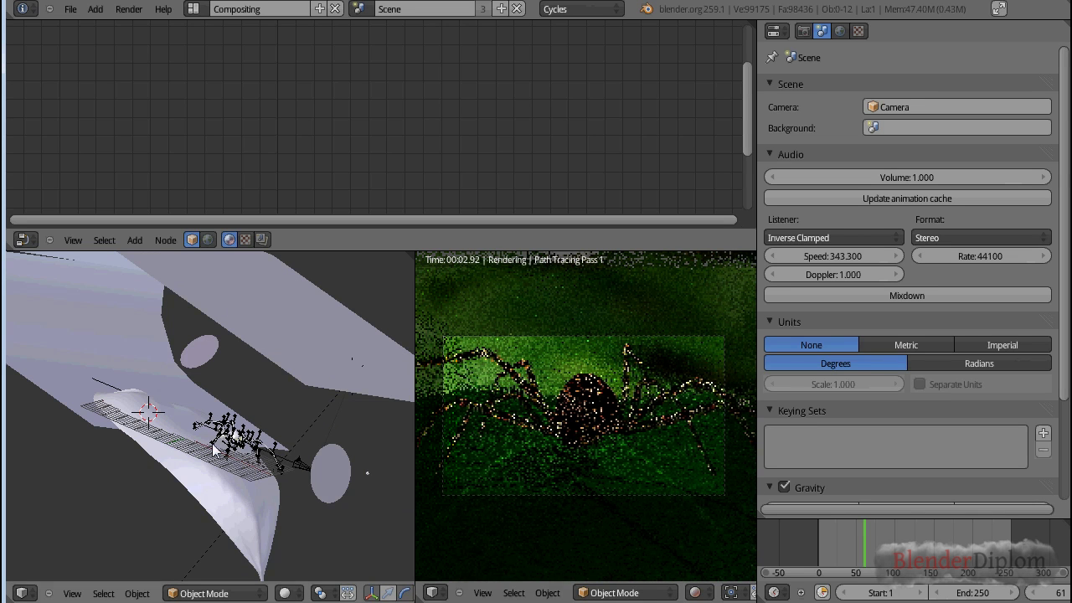
{"action": "middle_click_drag", "start_coordinate": [214, 451], "coordinate": [171, 422]}
{"action": "right_click", "coordinate": [170, 421]}
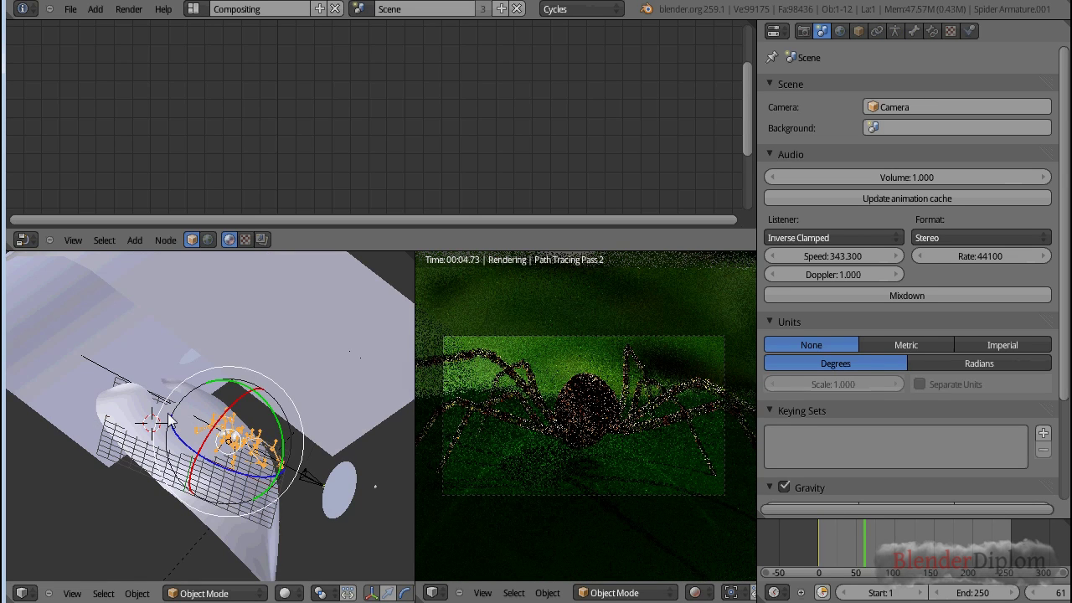
{"action": "right_click", "coordinate": [170, 422]}
{"action": "middle_click_drag", "start_coordinate": [389, 130], "coordinate": [393, 47]}
{"action": "scroll", "coordinate": [392, 47], "scroll_direction": "down", "scroll_amount": 3}
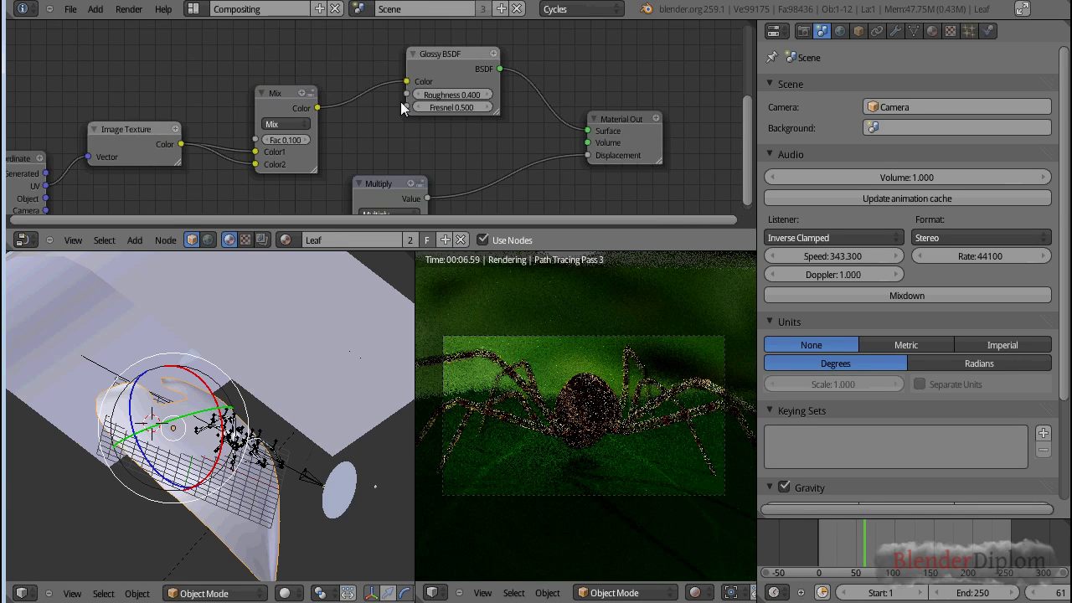
{"action": "scroll", "coordinate": [405, 133], "scroll_direction": "down", "scroll_amount": 1}
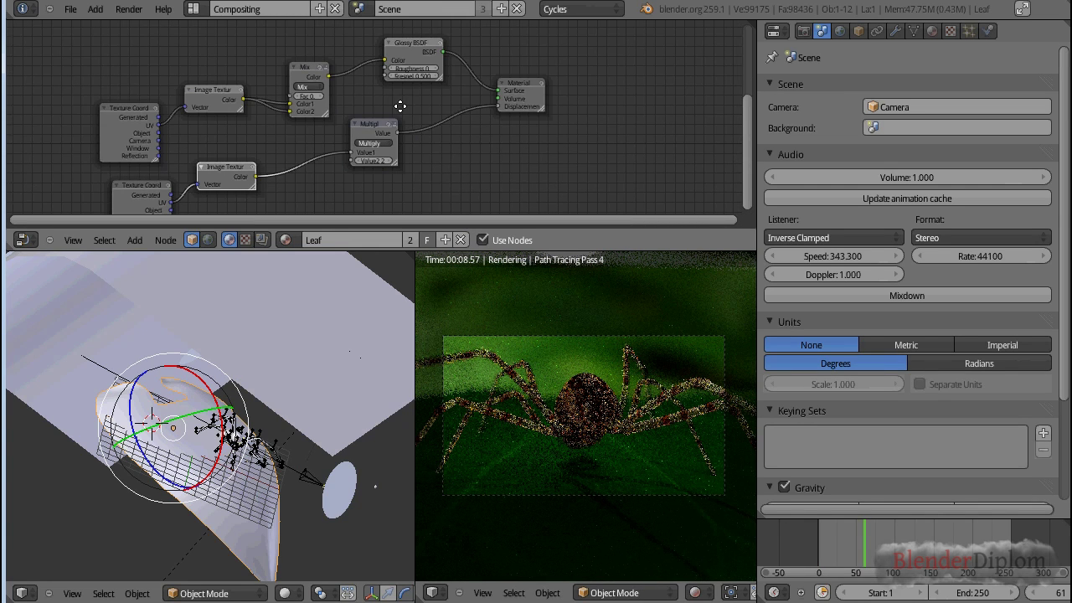
{"action": "scroll", "coordinate": [370, 151], "scroll_direction": "up", "scroll_amount": 1}
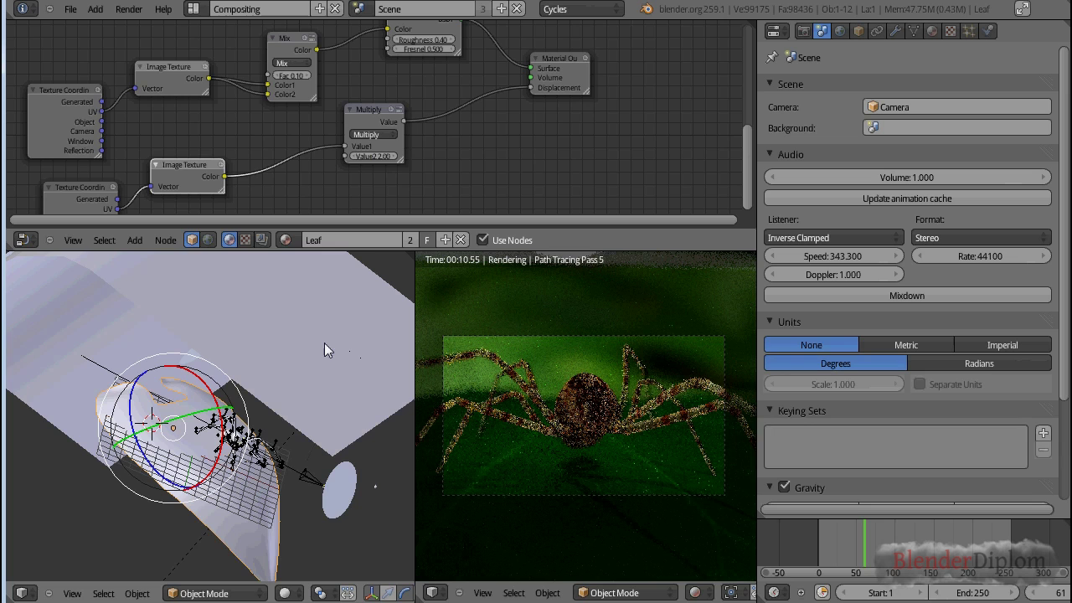
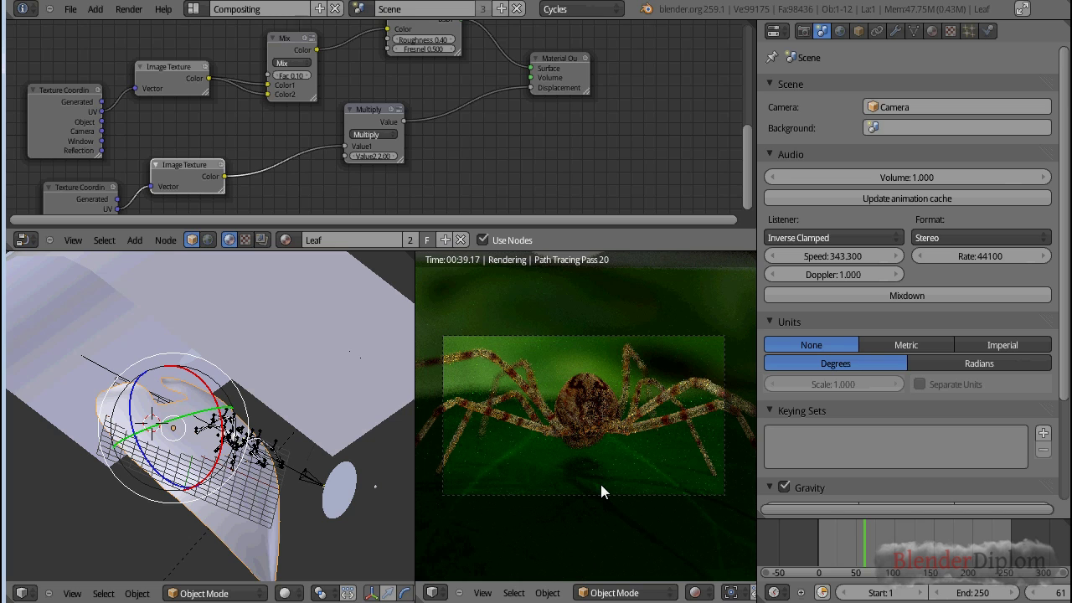
Hide everything except the leaf and the two light discs, and save the scene as CyclesTut.blend.
{"action": "right_click", "coordinate": [348, 478], "text": "shift"}
{"action": "right_click", "coordinate": [184, 352], "text": "shift"}
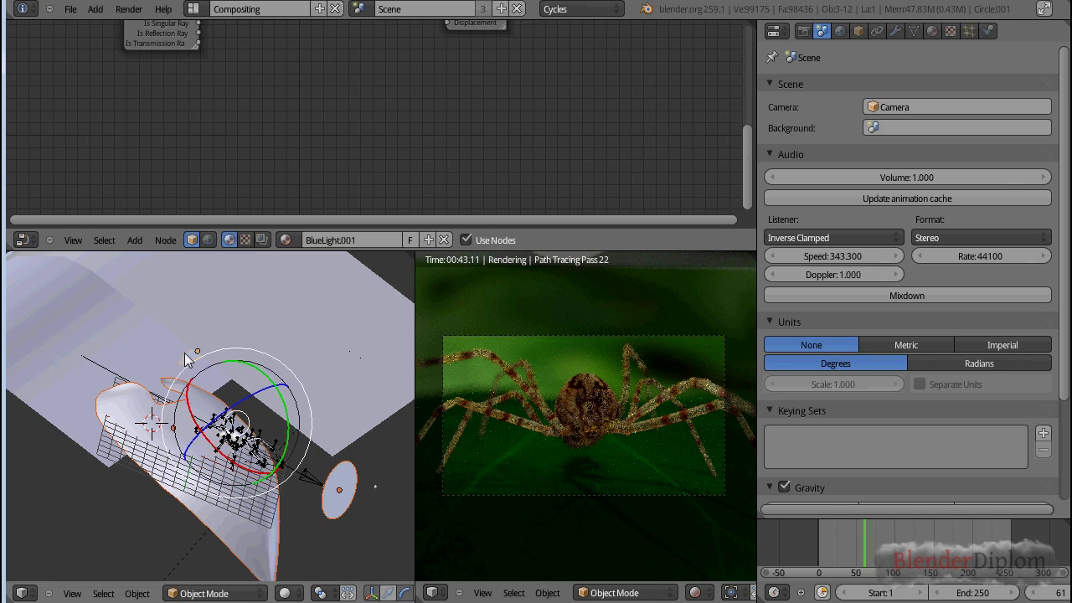
{"action": "key", "text": "shift+h"}
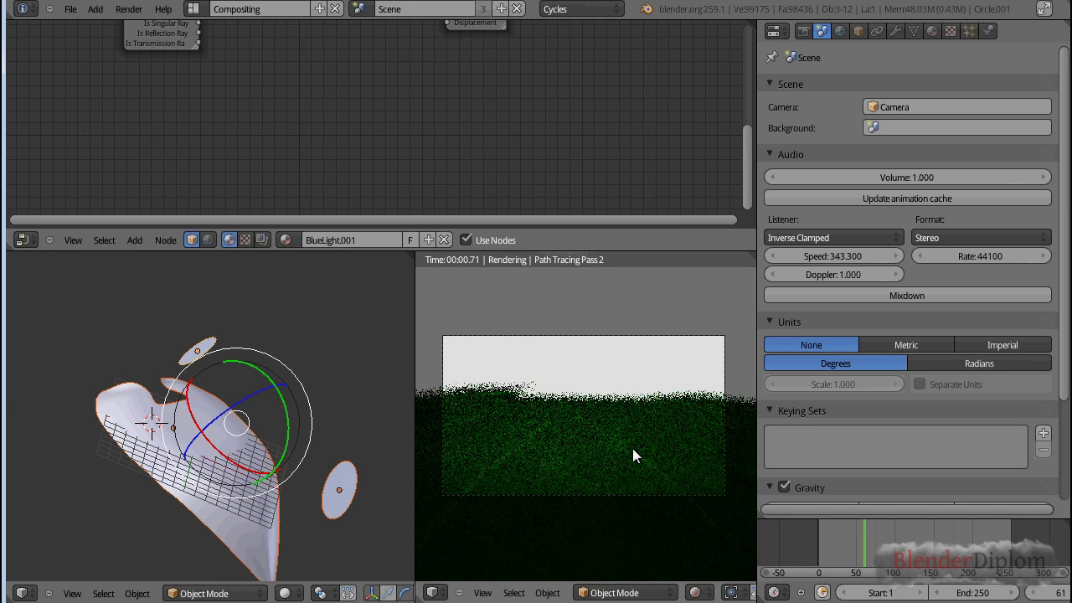
{"action": "key", "text": "ctrl+shift+s"}
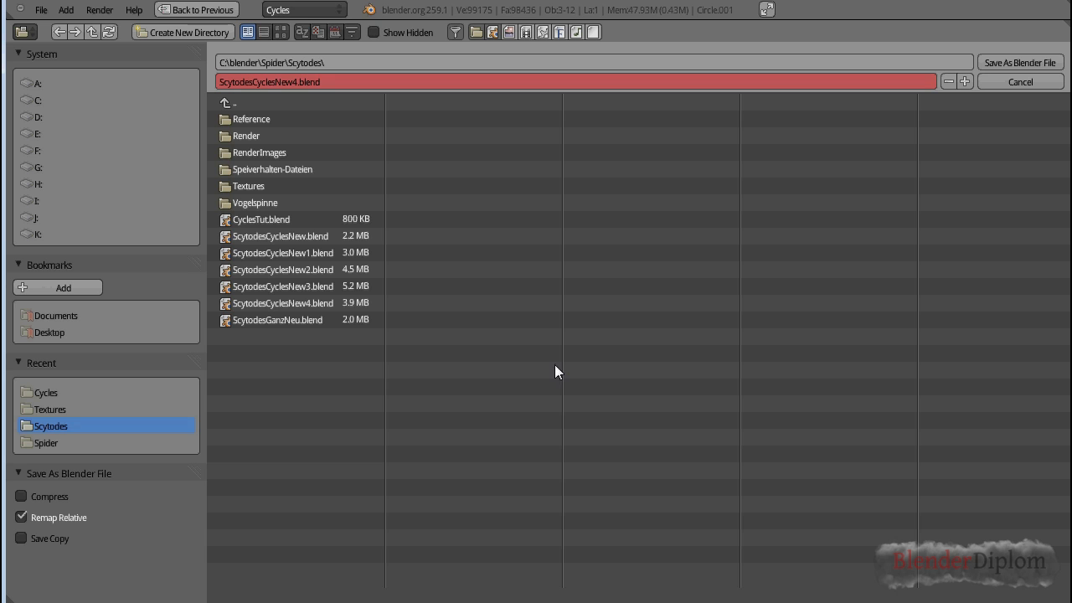
{"action": "double_click", "coordinate": [288, 222]}
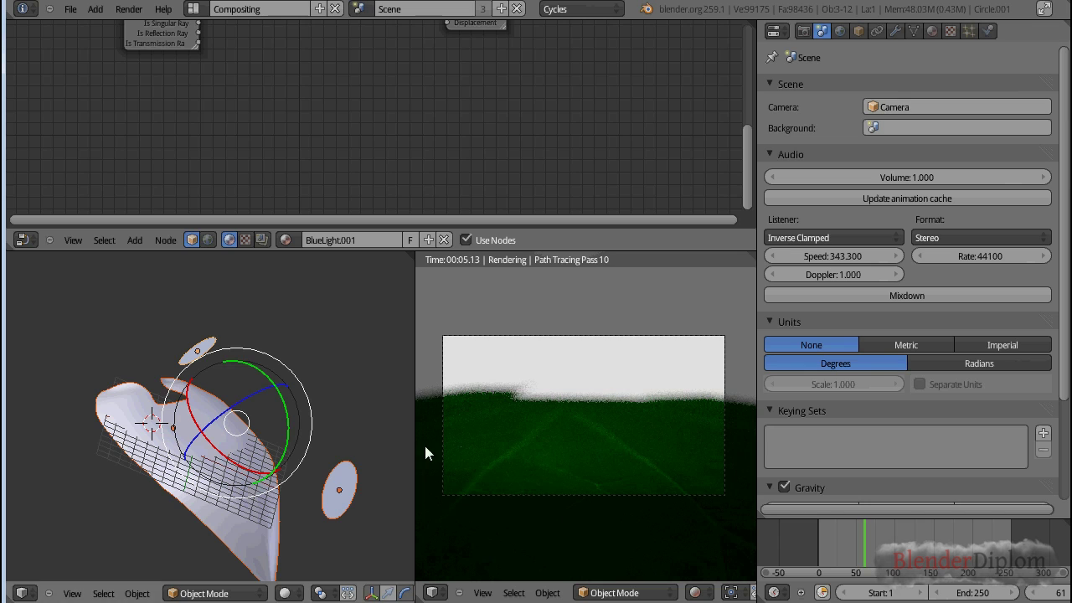
View the light disc's emission nodes, and reselect only the leaf to display its node tree.
{"action": "scroll", "coordinate": [398, 117], "scroll_direction": "down", "scroll_amount": 1}
{"action": "middle_click_drag", "start_coordinate": [397, 117], "coordinate": [392, 190]}
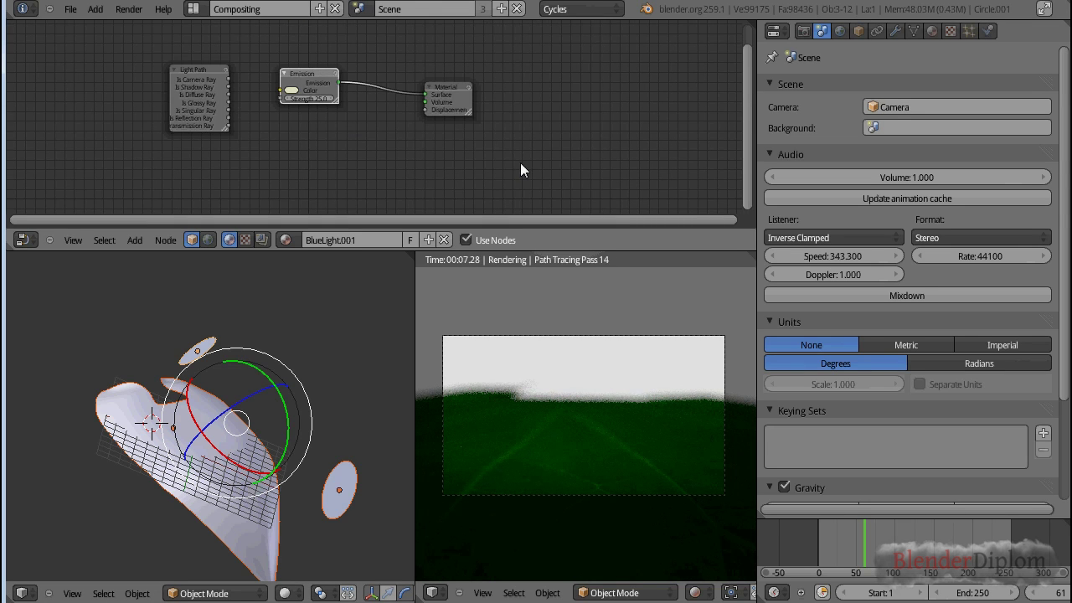
{"action": "right_click", "coordinate": [243, 443]}
{"action": "scroll", "coordinate": [469, 119], "scroll_direction": "down", "scroll_amount": 3}
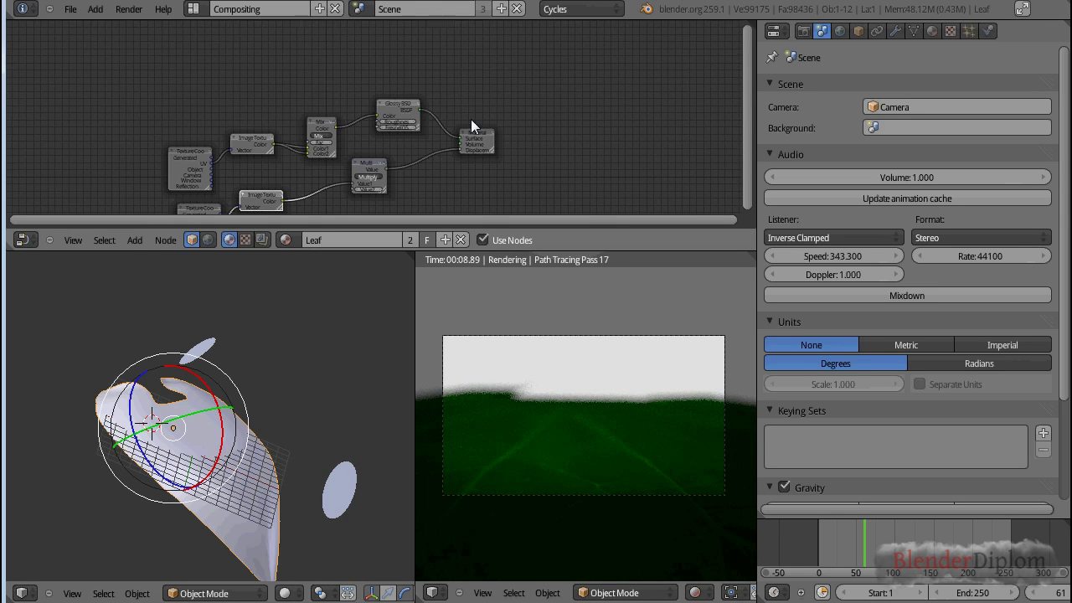
Delete all nodes of the Leaf material, remove its slot from the leaf, and create a new material in its place.
{"action": "key", "text": "a"}
{"action": "key", "text": "x"}
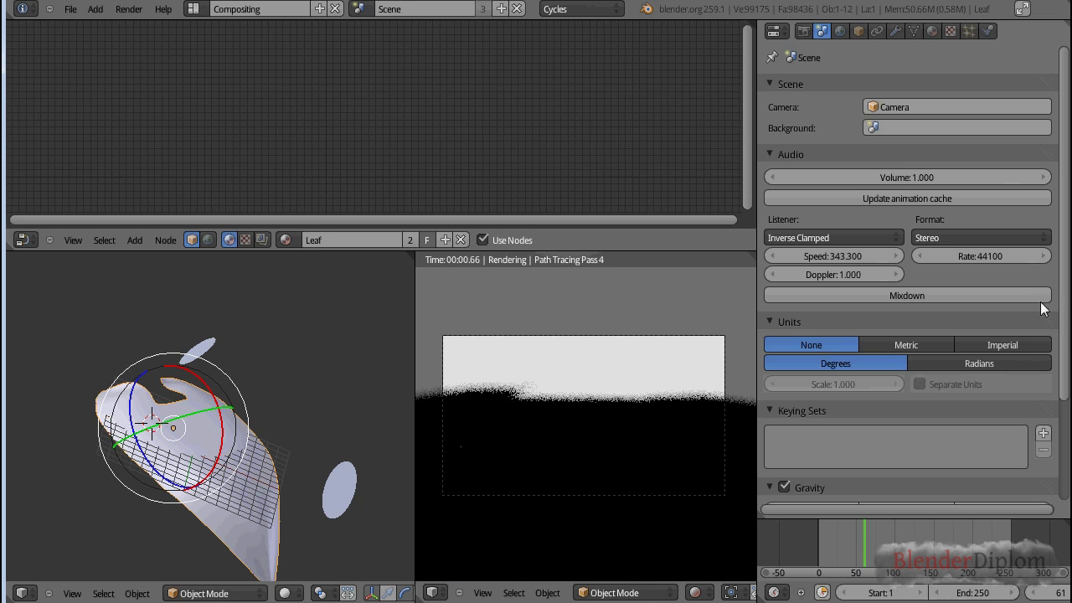
{"action": "left_click", "coordinate": [932, 31]}
{"action": "left_click", "coordinate": [1056, 103]}
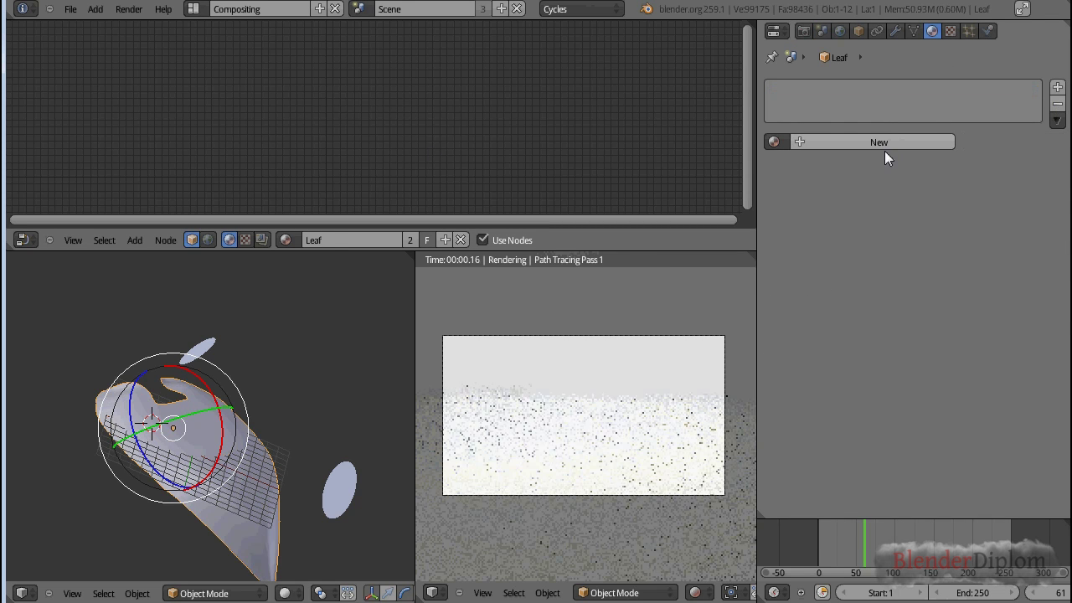
{"action": "left_click", "coordinate": [880, 142]}
{"action": "scroll", "coordinate": [437, 167], "scroll_direction": "up", "scroll_amount": 2}
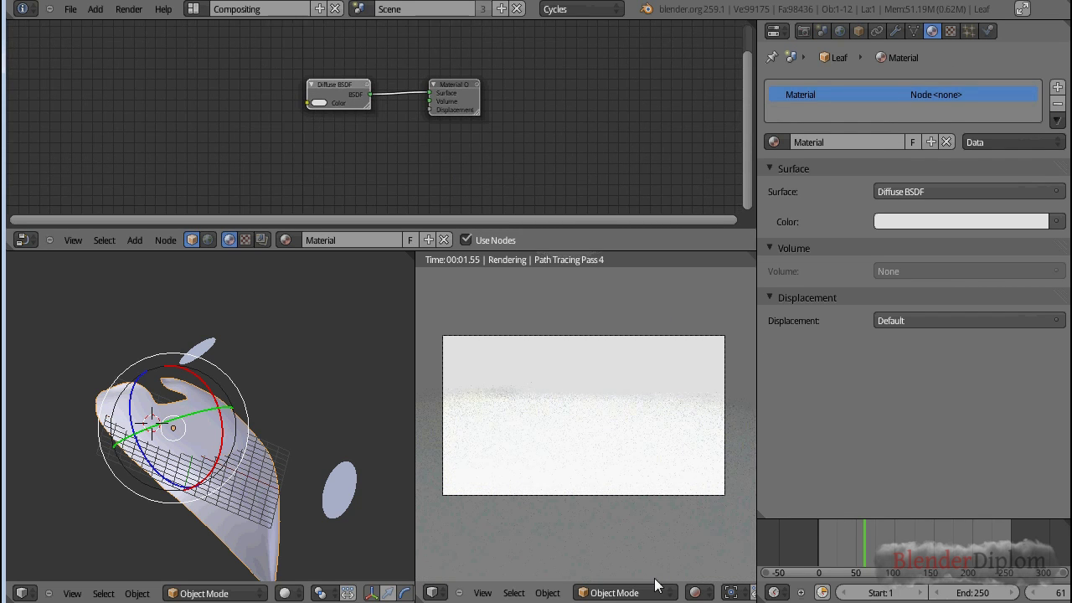
Spread the Diffuse BSDF and Material Output nodes apart and add an Image Texture node.
{"action": "scroll", "coordinate": [381, 141], "scroll_direction": "up", "scroll_amount": 1}
{"action": "middle_click_drag", "start_coordinate": [312, 69], "coordinate": [262, 67]}
{"action": "left_click_drag", "start_coordinate": [265, 79], "coordinate": [223, 77]}
{"action": "left_click_drag", "start_coordinate": [421, 84], "coordinate": [457, 107]}
{"action": "key", "text": "shift+a"}
{"action": "mouse_move", "coordinate": [289, 100]}
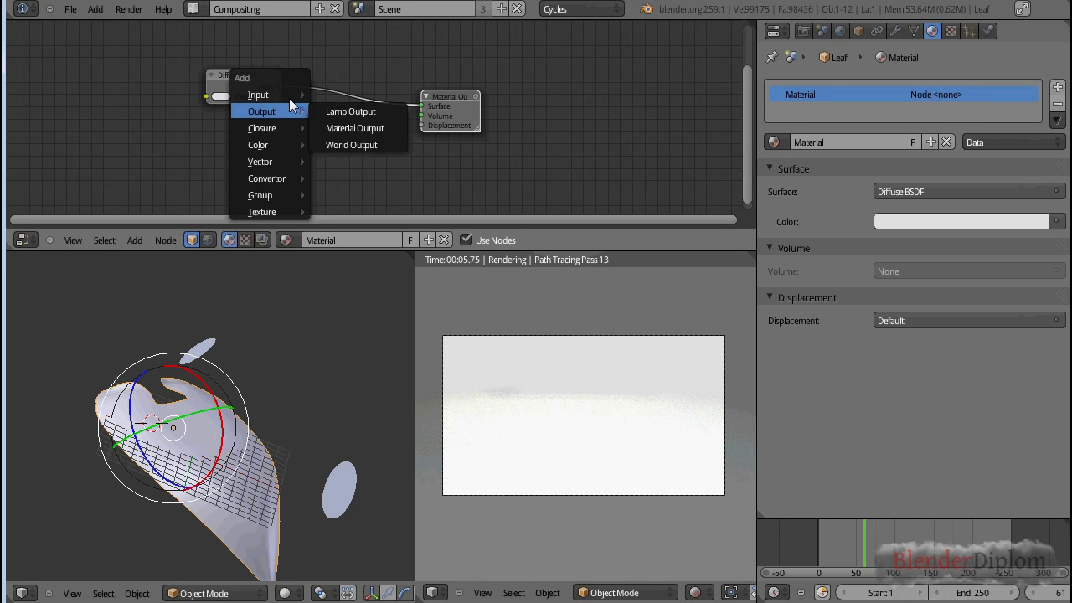
{"action": "mouse_move", "coordinate": [281, 212]}
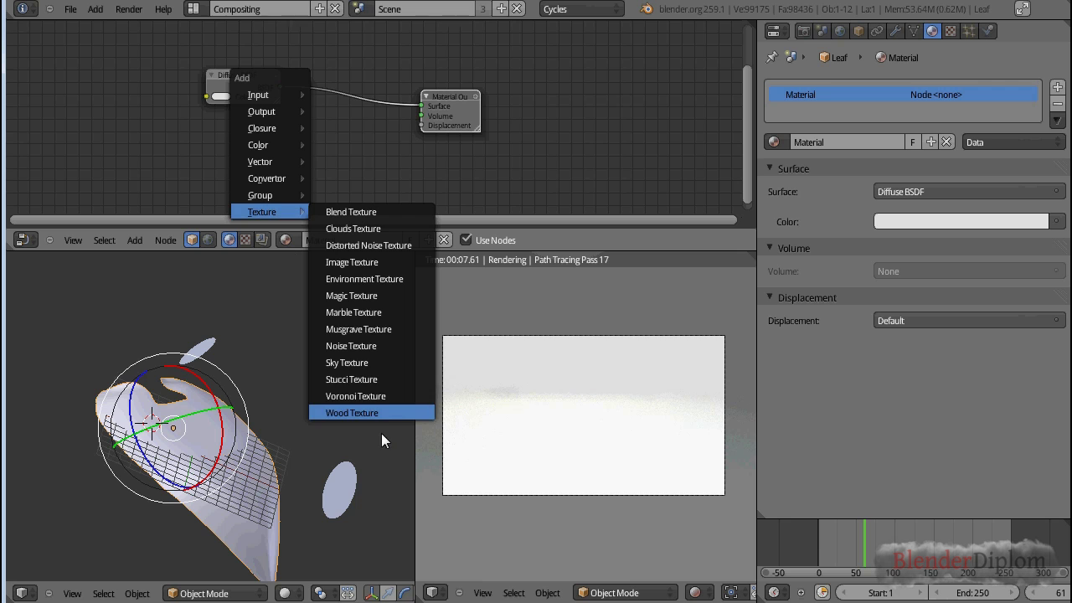
{"action": "left_click", "coordinate": [392, 263]}
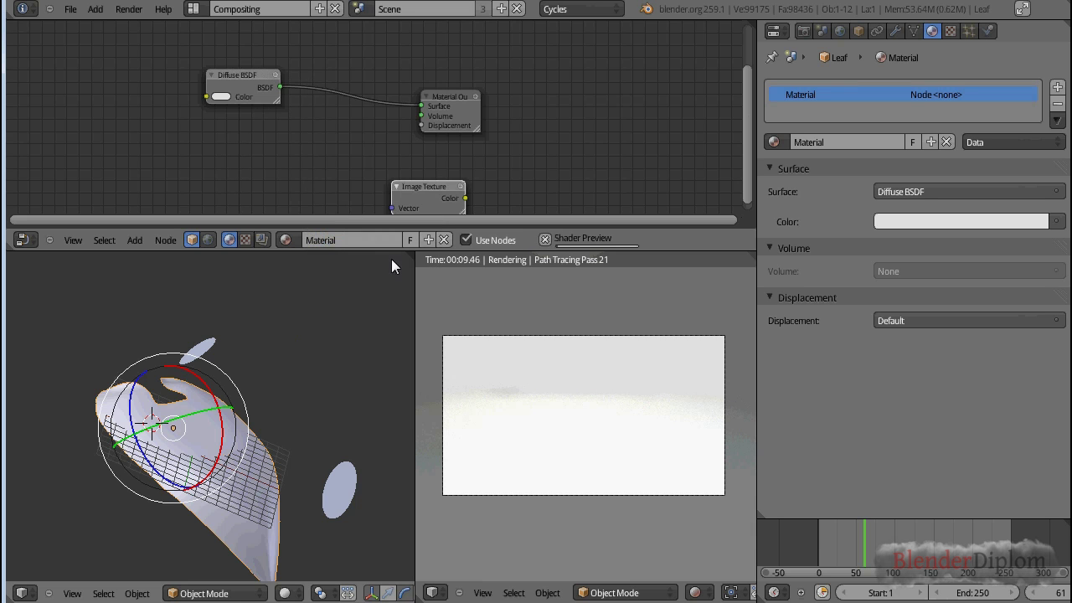
{"action": "left_click_drag", "start_coordinate": [423, 195], "coordinate": [335, 137]}
Rearrange the nodes so that the Image Texture sits in front of the Diffuse BSDF's color input.
{"action": "left_click", "coordinate": [949, 31]}
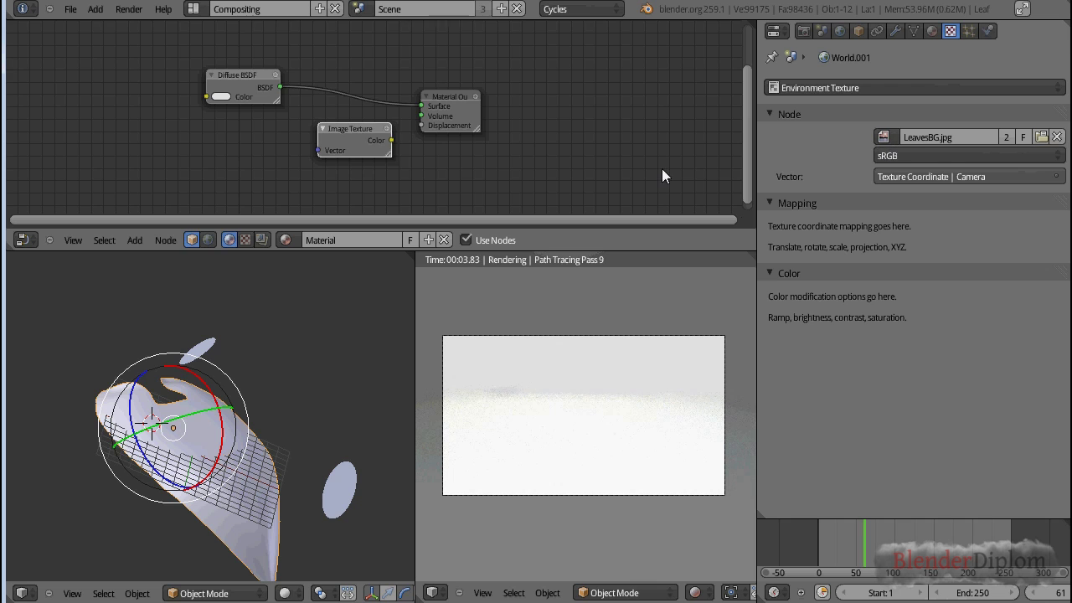
{"action": "left_click", "coordinate": [933, 31]}
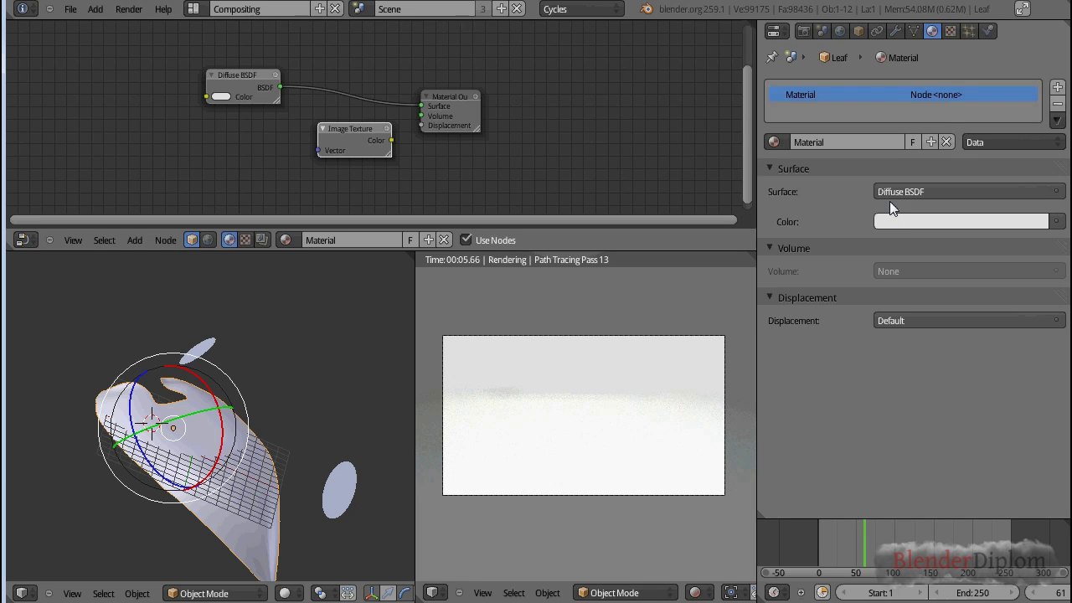
{"action": "left_click", "coordinate": [950, 31]}
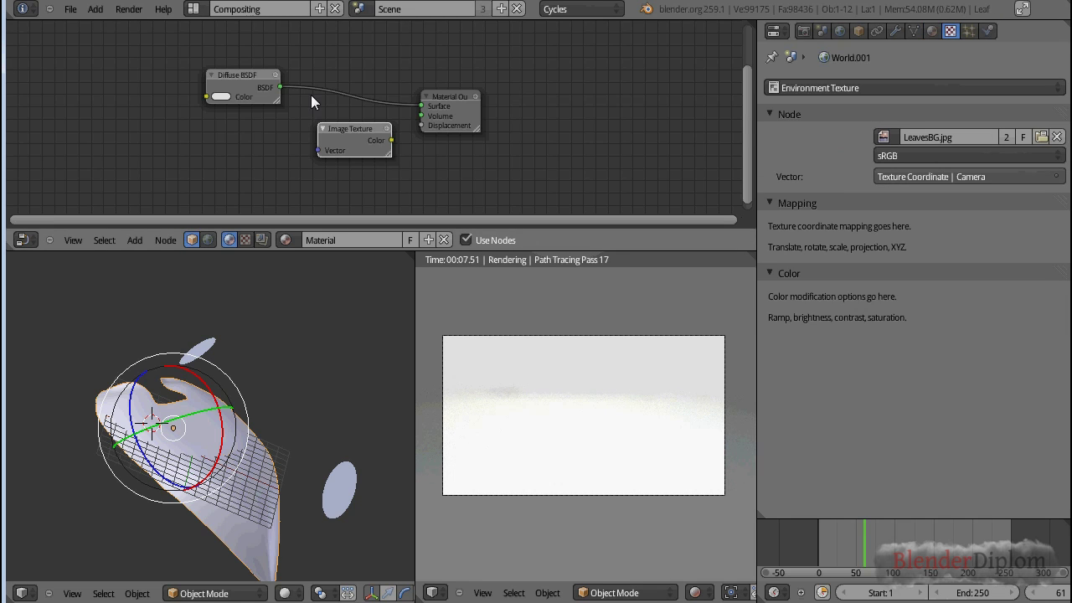
{"action": "left_click_drag", "start_coordinate": [217, 87], "coordinate": [206, 87]}
{"action": "key", "text": "g"}
{"action": "left_click", "coordinate": [194, 161]}
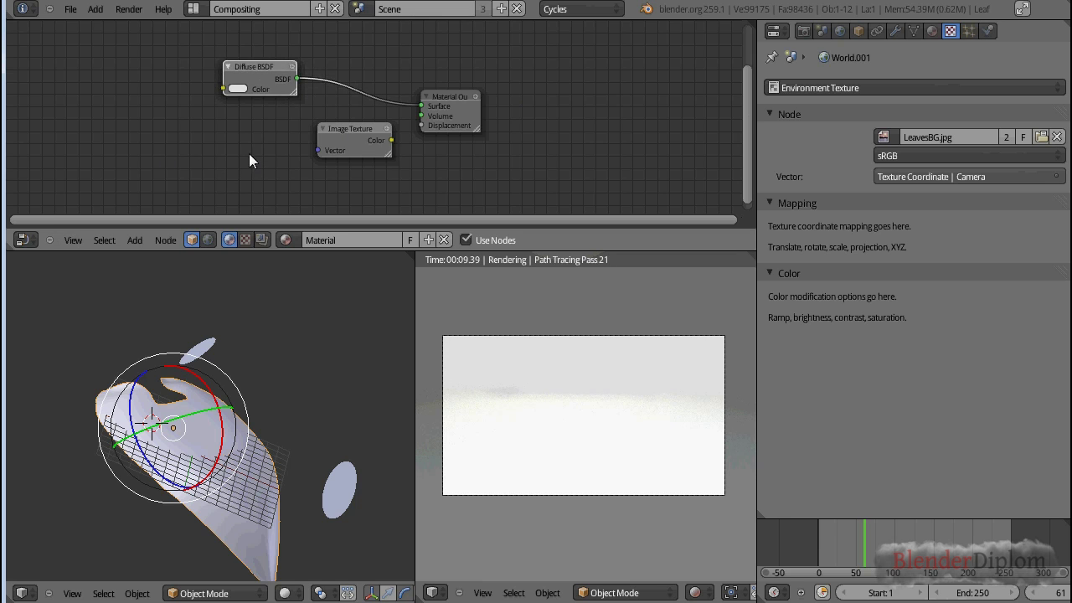
{"action": "left_click_drag", "start_coordinate": [322, 140], "coordinate": [104, 121]}
{"action": "middle_click_drag", "start_coordinate": [283, 172], "coordinate": [378, 186]}
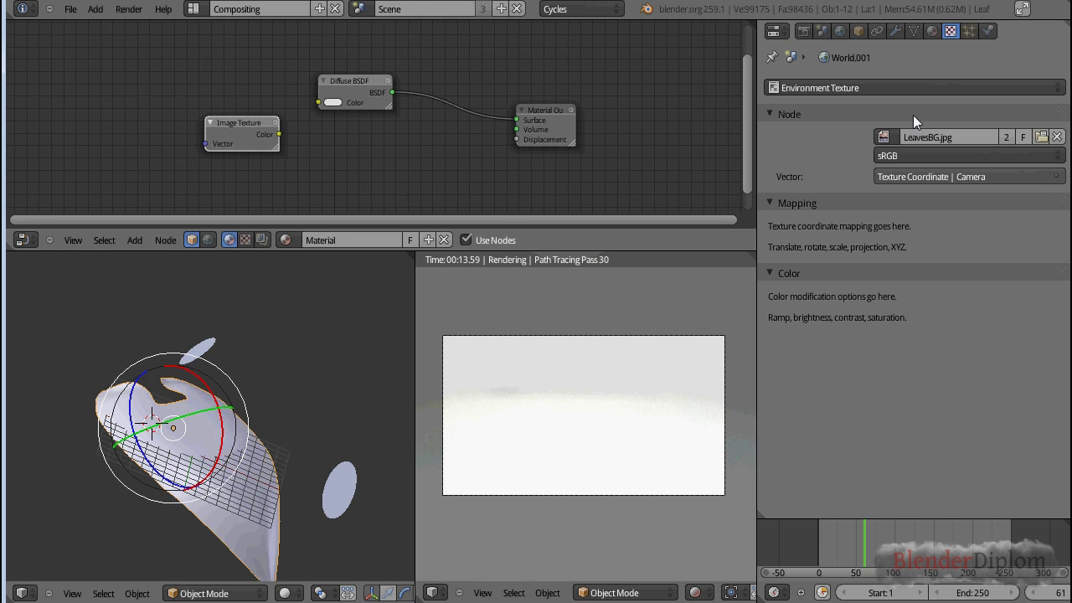
Show the settings of the leaf material's Image Texture instead of the world's Environment Texture.
{"action": "left_click", "coordinate": [823, 87]}
{"action": "left_click", "coordinate": [845, 89]}
{"action": "left_click", "coordinate": [865, 186]}
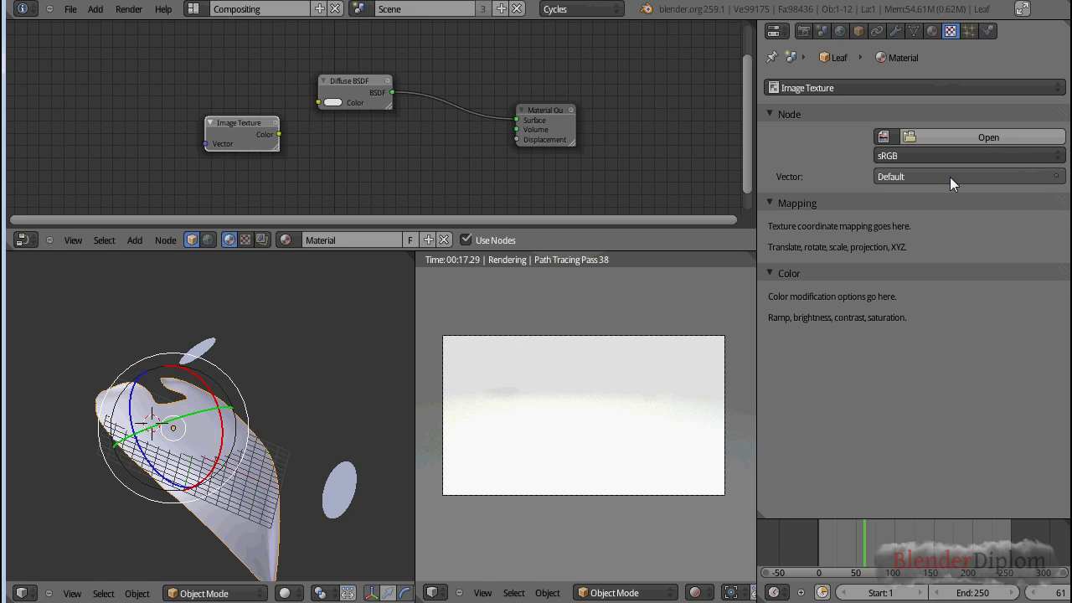
Try leaf6.png, leaf.png and LeavesBG.jpg as the Image Texture's image.
{"action": "left_click", "coordinate": [883, 136]}
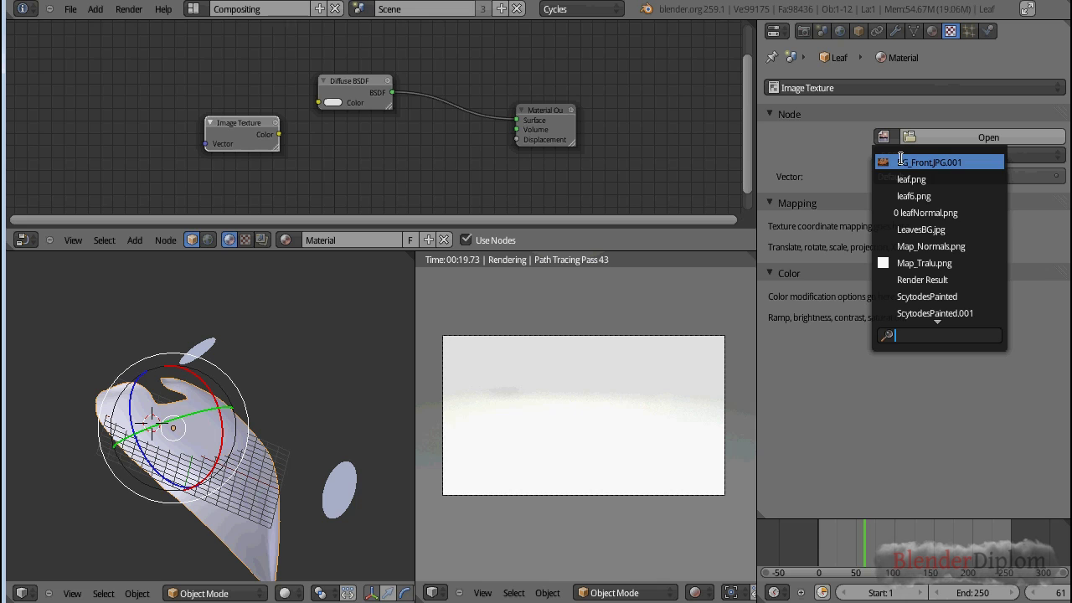
{"action": "left_click", "coordinate": [963, 196]}
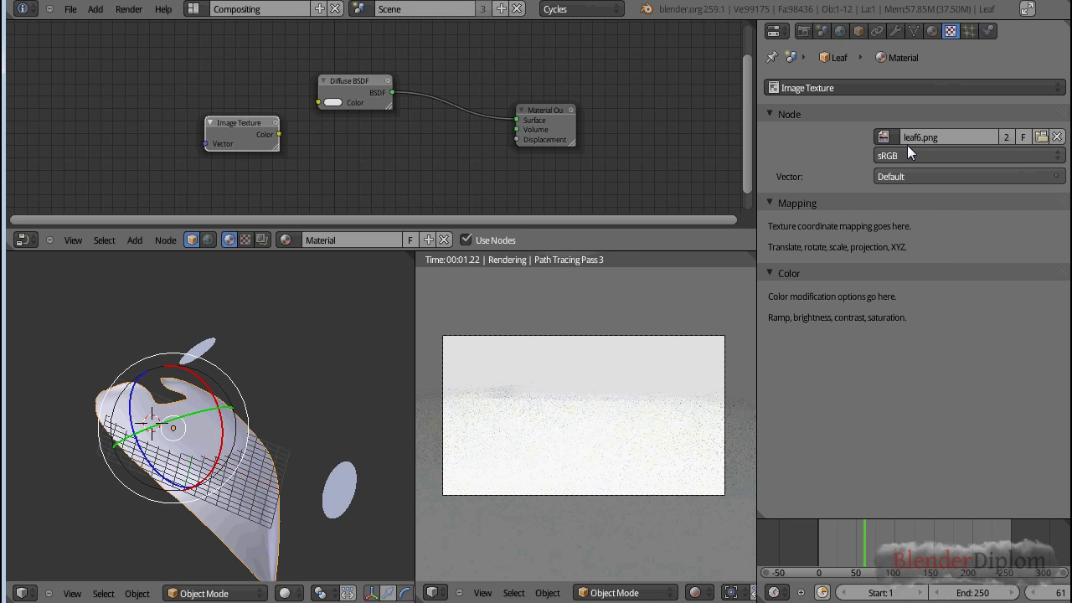
{"action": "left_click", "coordinate": [884, 136]}
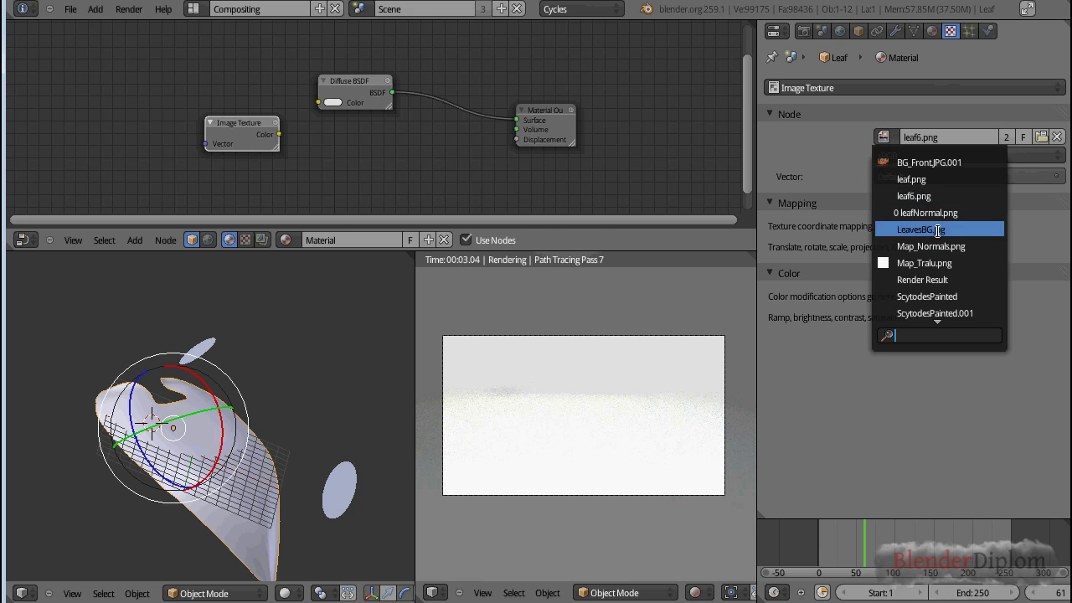
{"action": "left_click", "coordinate": [952, 178]}
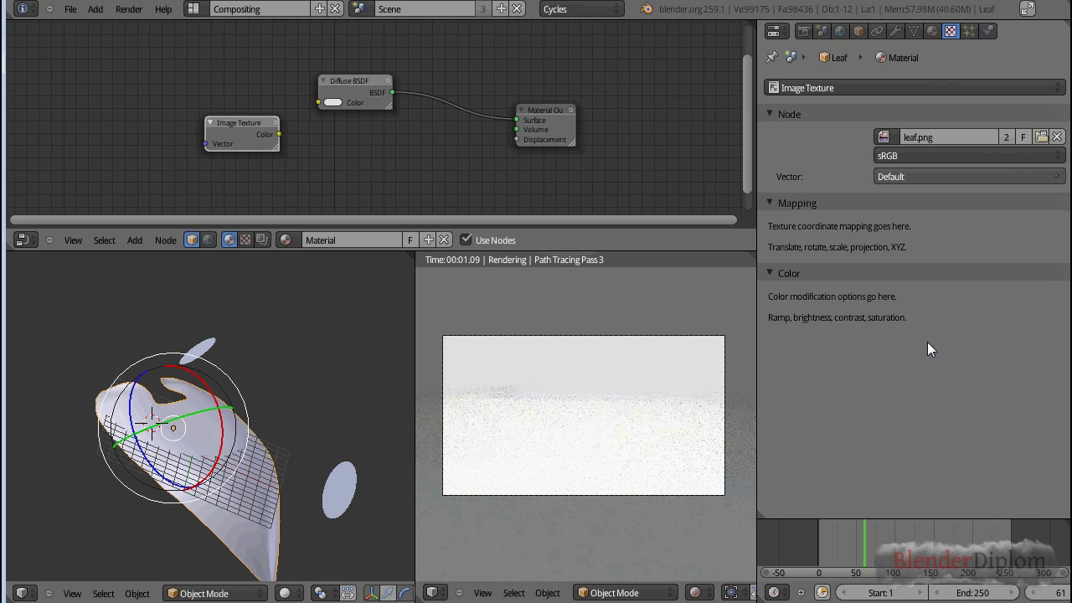
{"action": "left_click", "coordinate": [884, 136]}
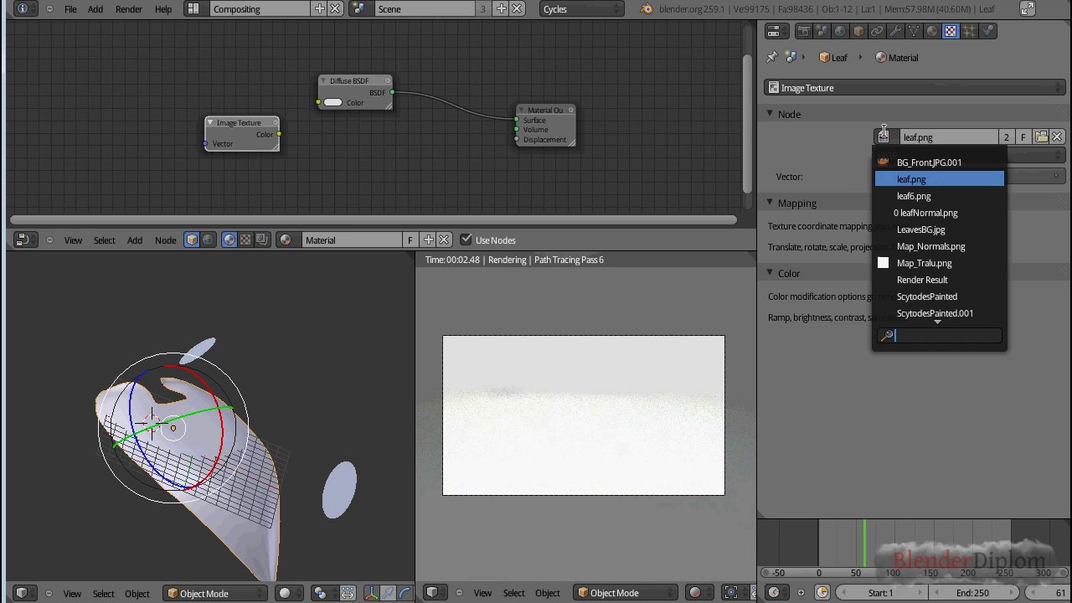
{"action": "left_click", "coordinate": [954, 229]}
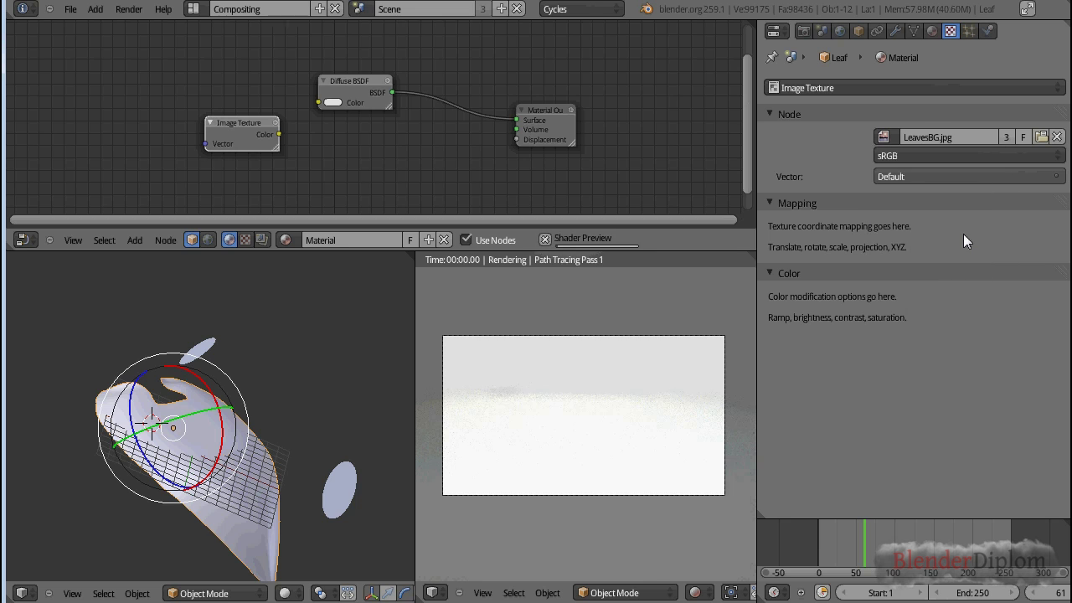
Assign leaf.png to the Image Texture and feed its color into the Diffuse BSDF's color.
{"action": "left_click", "coordinate": [884, 137]}
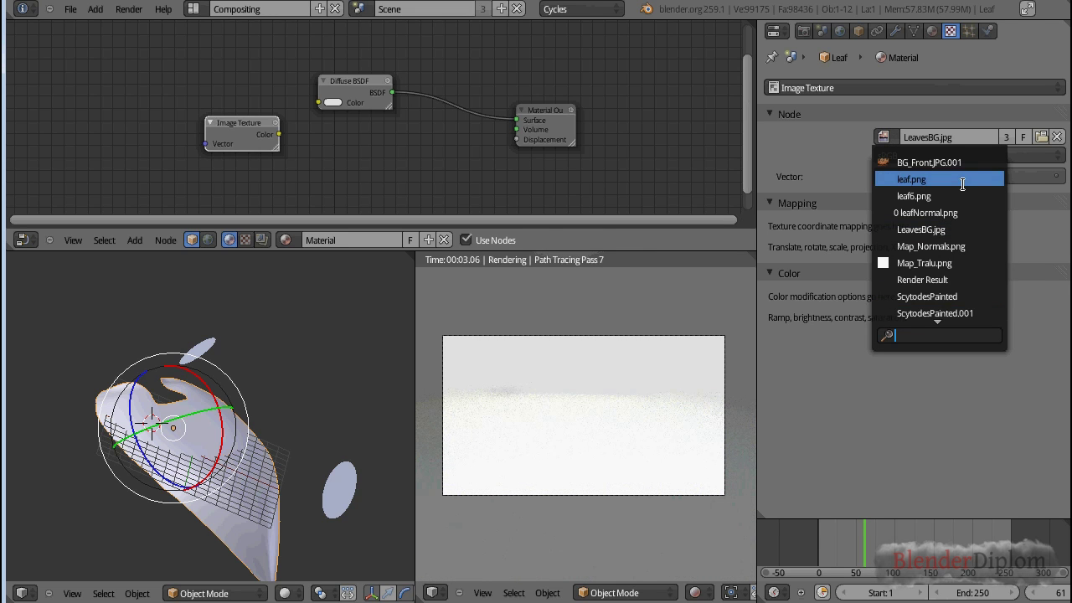
{"action": "left_click", "coordinate": [964, 179]}
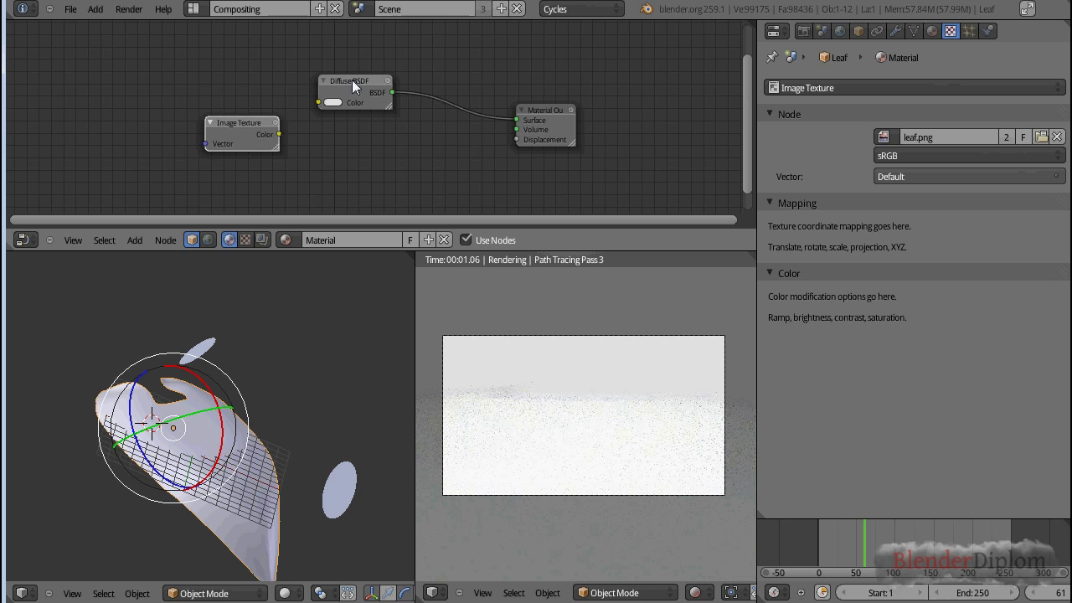
{"action": "left_click_drag", "start_coordinate": [351, 81], "coordinate": [372, 86]}
{"action": "left_click_drag", "start_coordinate": [280, 134], "coordinate": [340, 107]}
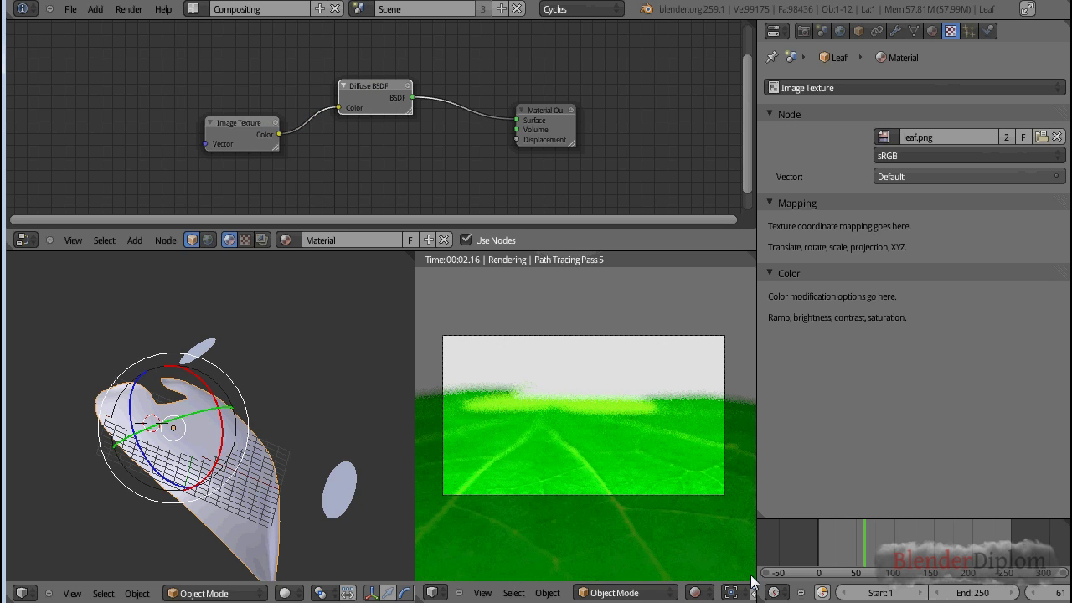
Add a Texture Coordinate node and connect its UV output to the Image Texture's vector input.
{"action": "mouse_move", "coordinate": [243, 119]}
{"action": "left_mouse_down"}
{"action": "mouse_move", "coordinate": [258, 80]}
{"action": "mouse_move", "coordinate": [256, 104]}
{"action": "left_mouse_up"}
{"action": "middle_click_drag", "start_coordinate": [138, 151], "coordinate": [187, 154]}
{"action": "key", "text": "shift+a"}
{"action": "mouse_move", "coordinate": [132, 48]}
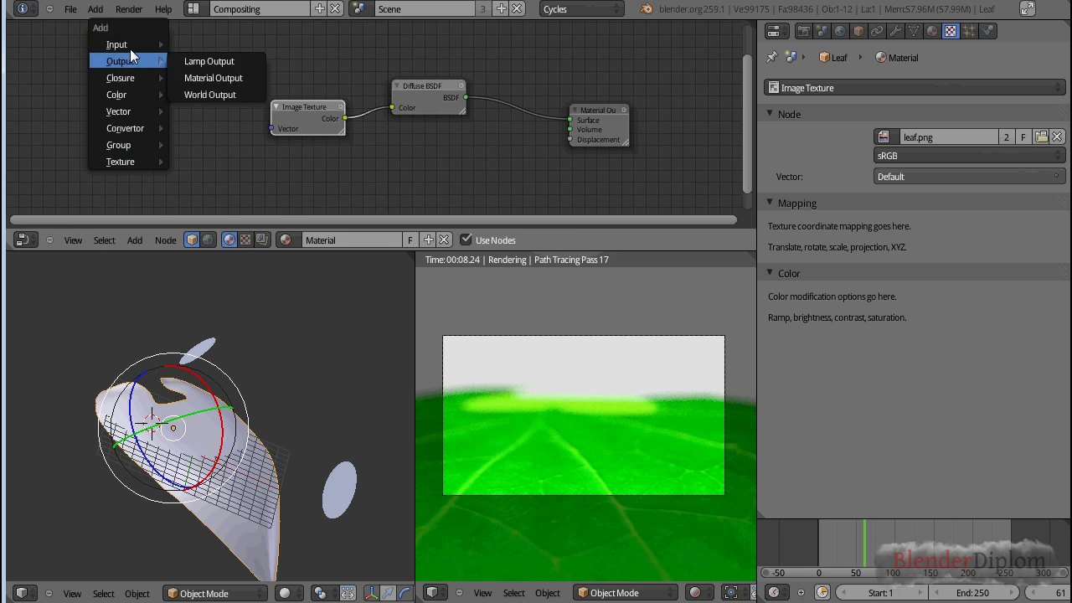
{"action": "left_click", "coordinate": [220, 145]}
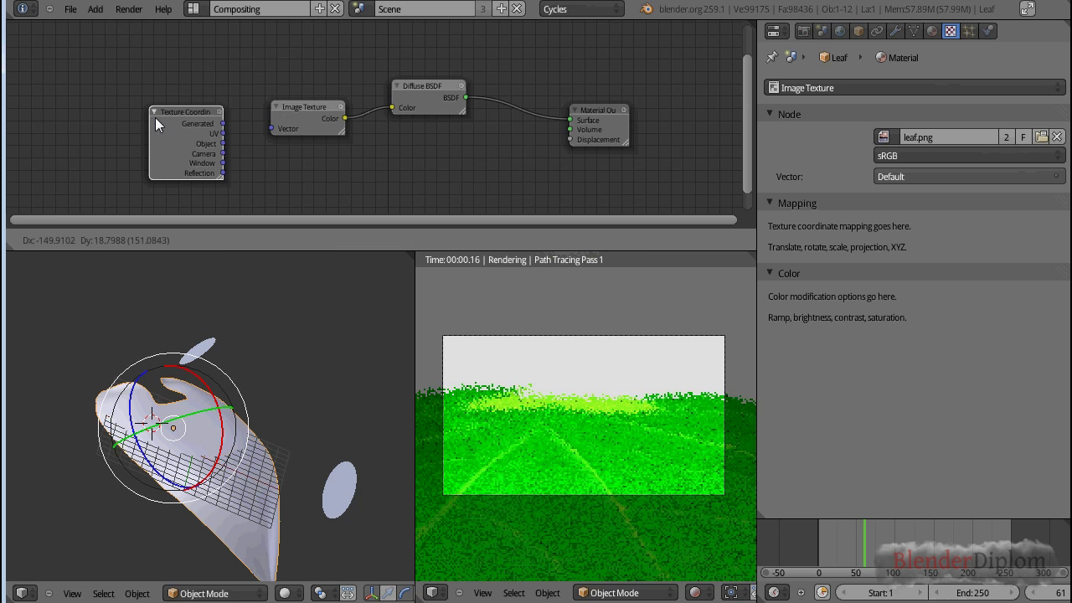
{"action": "left_click", "coordinate": [125, 113]}
{"action": "left_click_drag", "start_coordinate": [186, 129], "coordinate": [271, 128]}
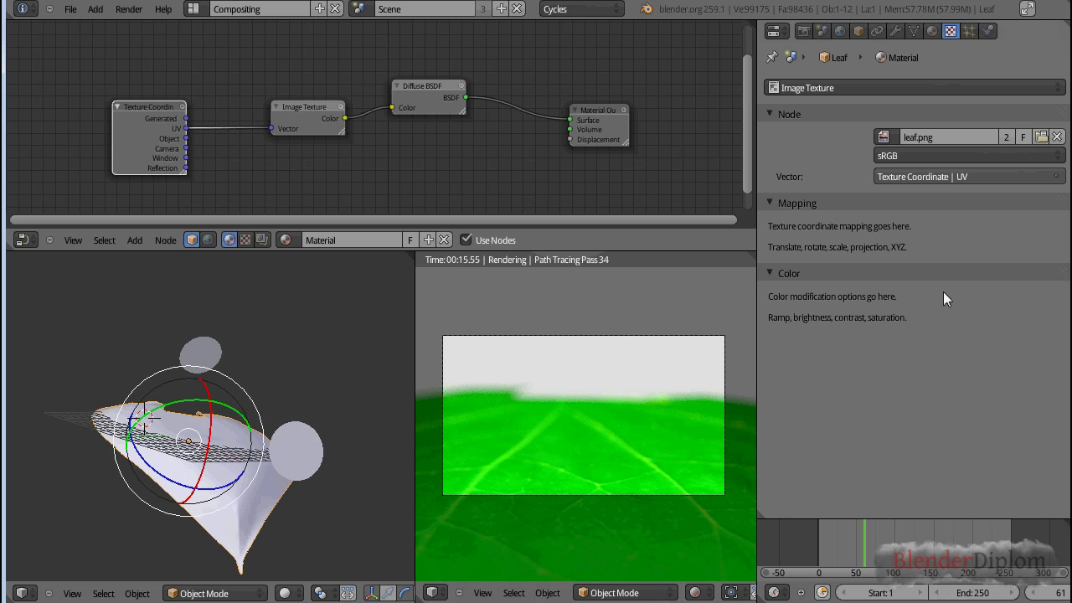
Spread the nodes apart and insert a Math node between the Image Texture and the Diffuse BSDF.
{"action": "left_click_drag", "start_coordinate": [287, 114], "coordinate": [268, 68]}
{"action": "left_click_drag", "start_coordinate": [137, 114], "coordinate": [80, 107]}
{"action": "left_click_drag", "start_coordinate": [445, 81], "coordinate": [492, 58]}
{"action": "key", "text": "shift+a"}
{"action": "mouse_move", "coordinate": [352, 144]}
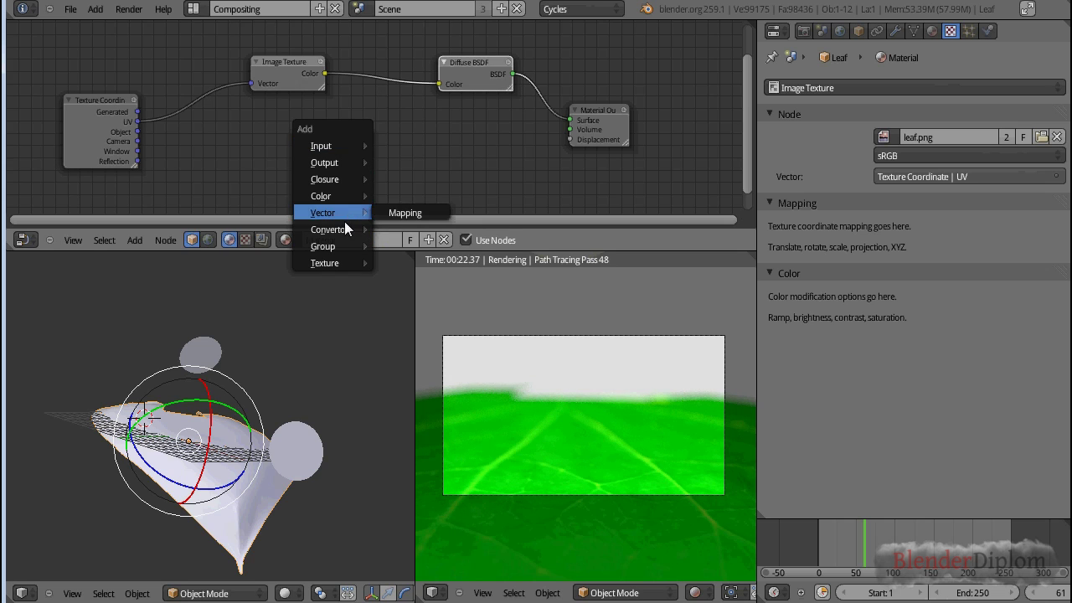
{"action": "mouse_move", "coordinate": [346, 227]}
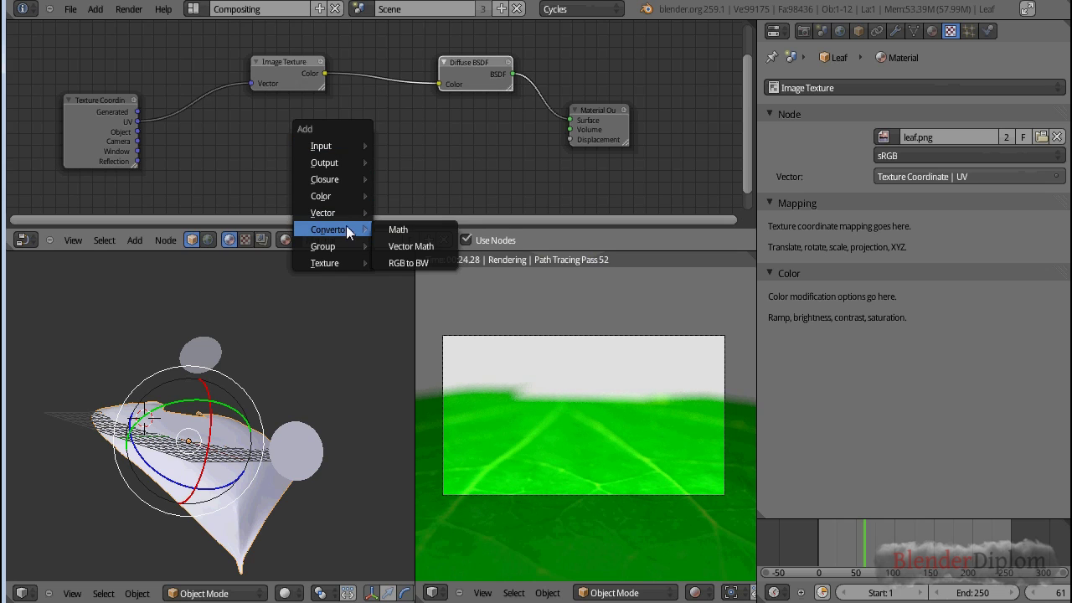
{"action": "left_click", "coordinate": [421, 228]}
{"action": "left_click_drag", "start_coordinate": [432, 156], "coordinate": [363, 75]}
{"action": "left_click_drag", "start_coordinate": [286, 68], "coordinate": [231, 98]}
Try the Math node in Multiply mode with second values of 2 and 0.1, and delete the node.
{"action": "scroll", "coordinate": [401, 80], "scroll_direction": "up", "scroll_amount": 2}
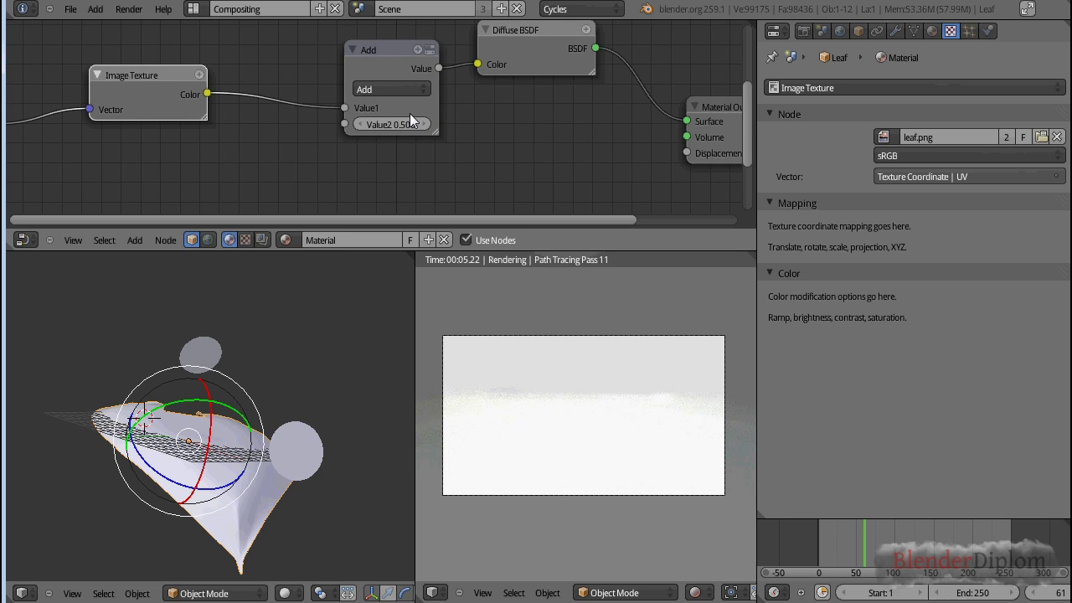
{"action": "left_click", "coordinate": [386, 89]}
{"action": "left_click", "coordinate": [375, 137]}
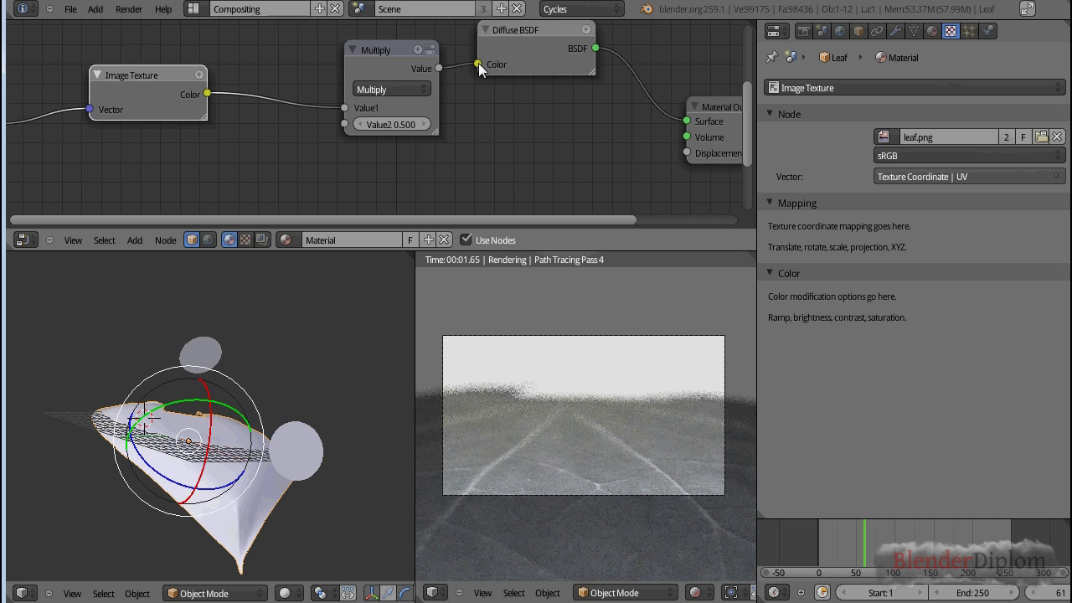
{"action": "left_click", "coordinate": [385, 124]}
{"action": "type", "text": "2"}
{"action": "key", "text": "Return"}
{"action": "left_click", "coordinate": [386, 124]}
{"action": "type", "text": ".1"}
{"action": "key", "text": "Return"}
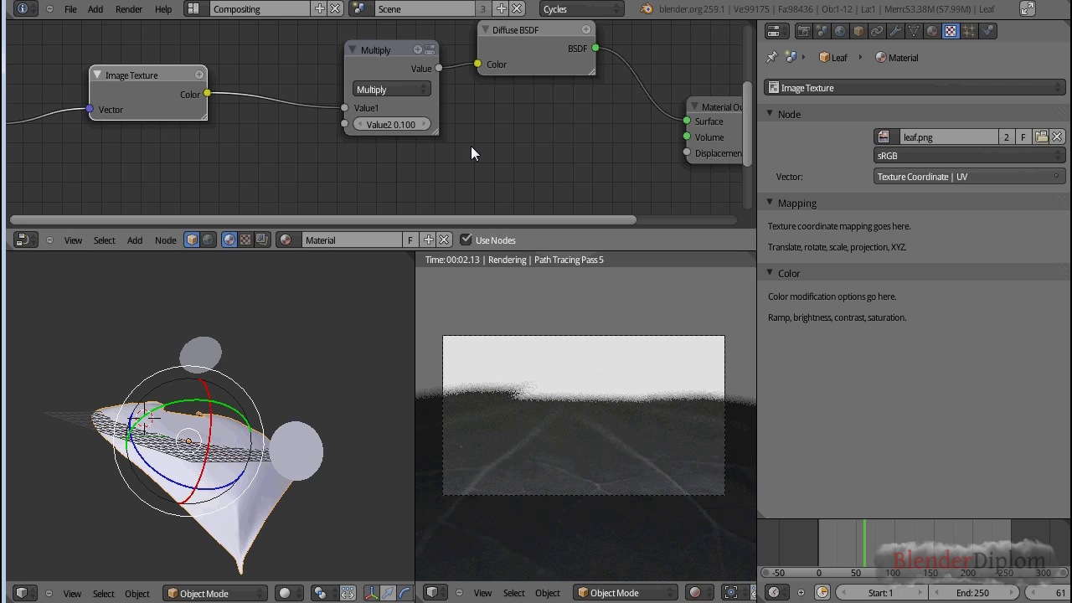
{"action": "scroll", "coordinate": [468, 145], "scroll_direction": "down", "scroll_amount": 2}
{"action": "key", "text": "x"}
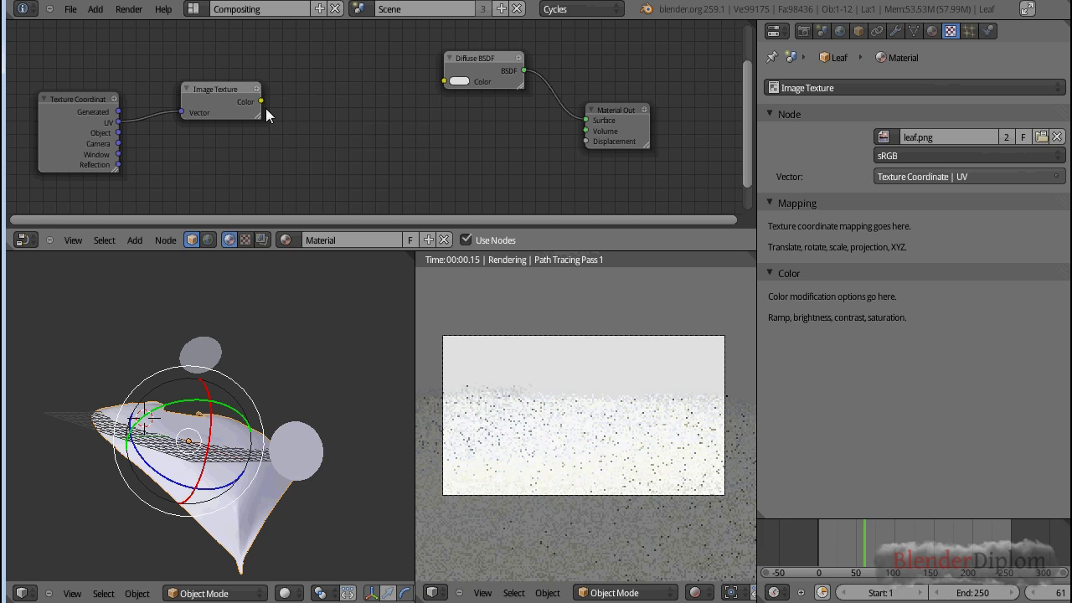
Add a color Mix node between the Image Texture and the Diffuse BSDF.
{"action": "left_click_drag", "start_coordinate": [230, 92], "coordinate": [254, 76]}
{"action": "key", "text": "shift+a"}
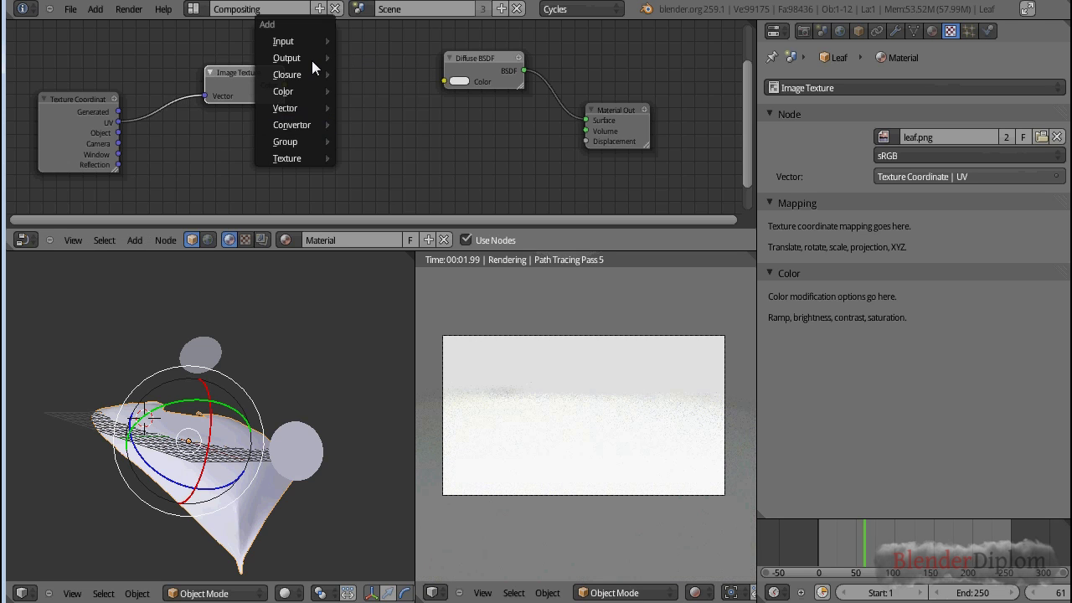
{"action": "mouse_move", "coordinate": [294, 89]}
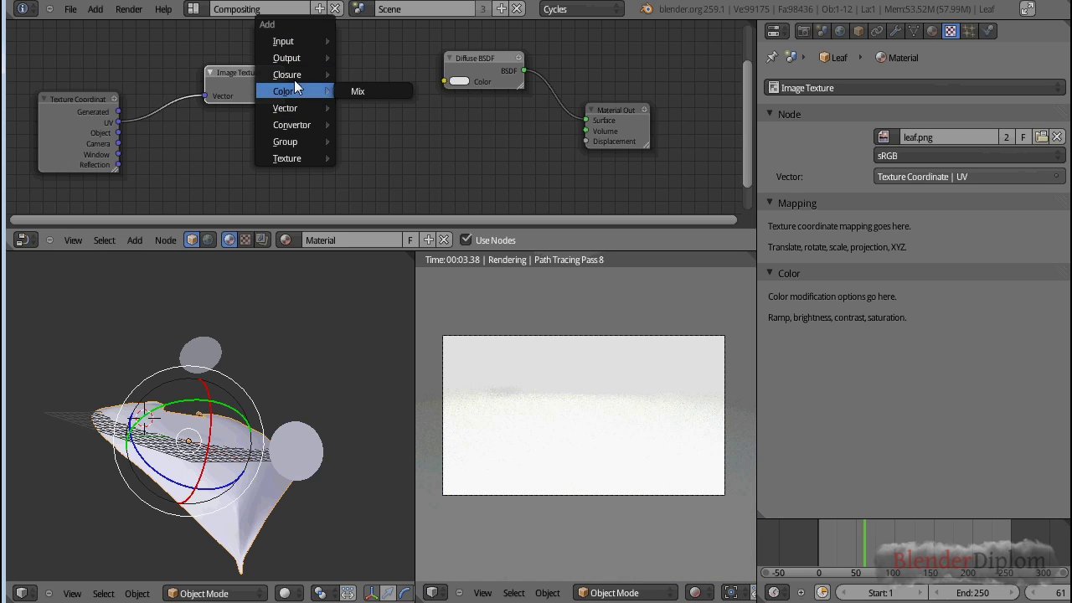
{"action": "left_click", "coordinate": [358, 90]}
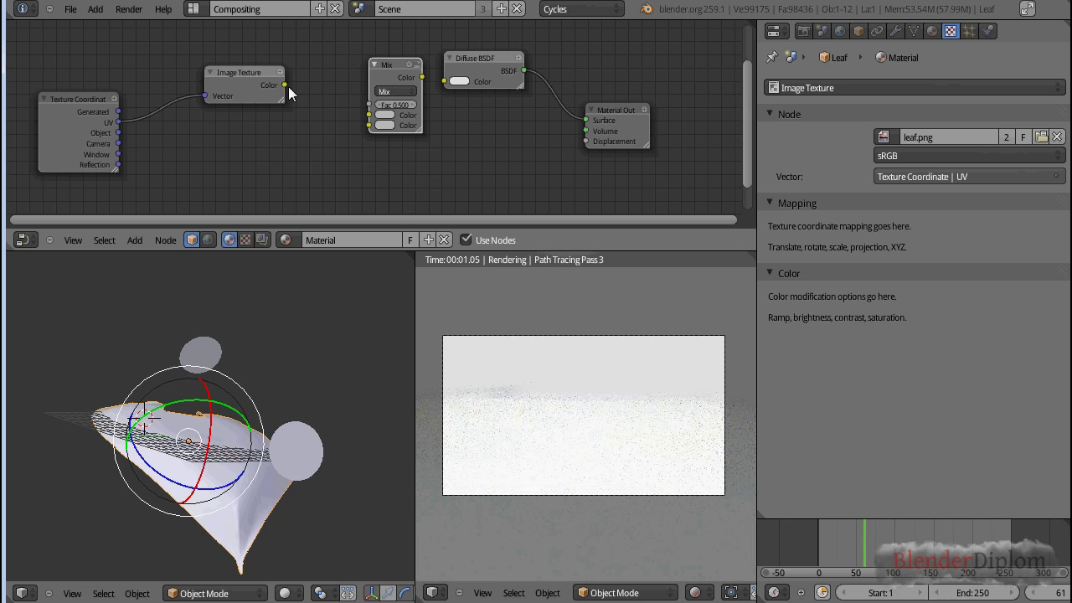
Connect the Image Texture's color to both Mix color inputs, and the Mix output to the Diffuse BSDF's color.
{"action": "left_click_drag", "start_coordinate": [285, 84], "coordinate": [370, 117]}
{"action": "left_click_drag", "start_coordinate": [285, 86], "coordinate": [369, 126]}
{"action": "key", "text": "g"}
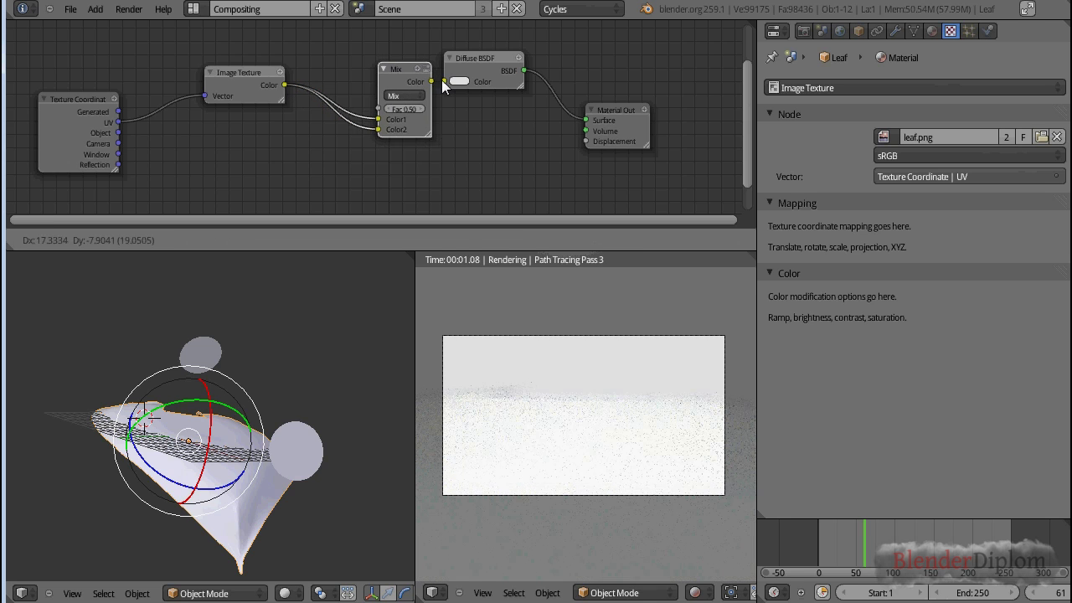
{"action": "left_click", "coordinate": [425, 80]}
{"action": "mouse_move", "coordinate": [410, 78]}
{"action": "left_mouse_down"}
{"action": "mouse_move", "coordinate": [444, 82]}
{"action": "mouse_move", "coordinate": [408, 67]}
{"action": "left_mouse_up"}
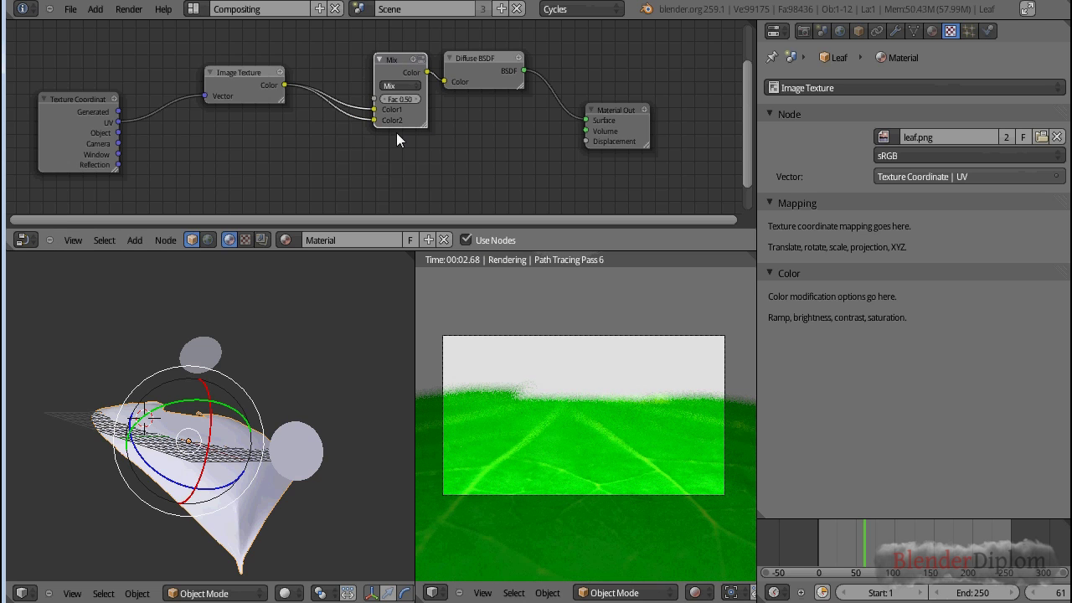
Switch the Mix node to Multiply blending and raise its factor to 1.000.
{"action": "scroll", "coordinate": [419, 139], "scroll_direction": "up", "scroll_amount": 2}
{"action": "left_click", "coordinate": [409, 75]}
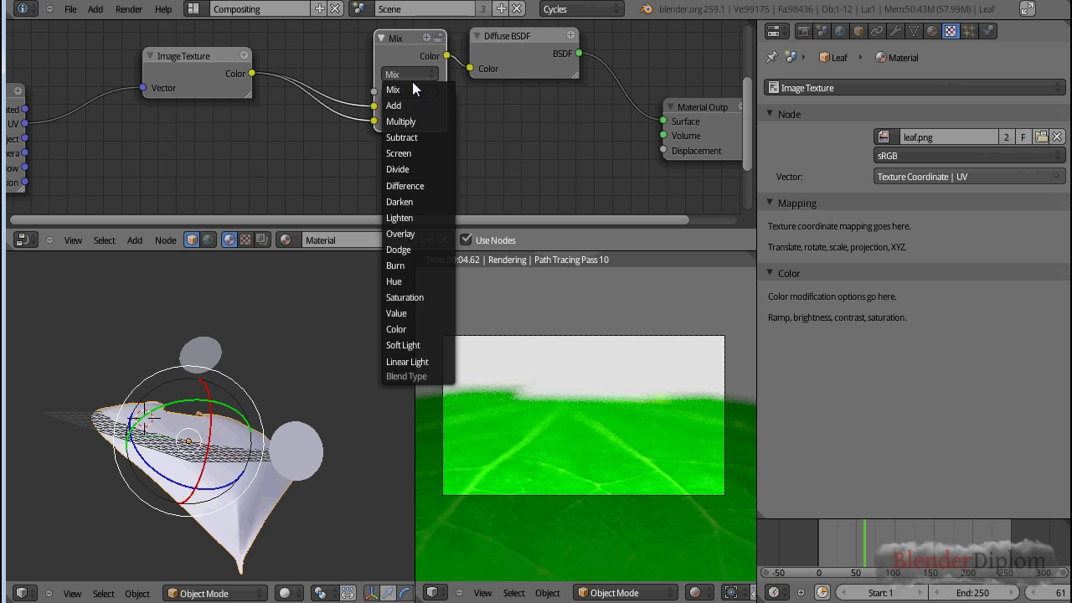
{"action": "left_click", "coordinate": [411, 117]}
{"action": "left_click_drag", "start_coordinate": [418, 93], "coordinate": [536, 93]}
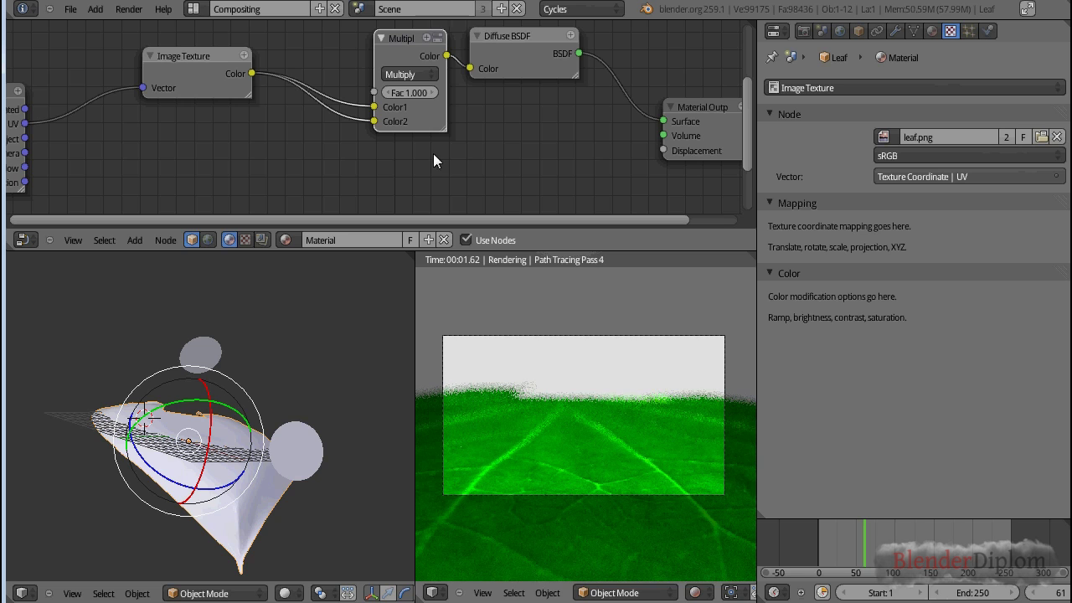
Try a dark grey as the Multiply node's second color, reconnect the Image Texture, and compare the leaf with the node muted.
{"action": "left_click_drag", "start_coordinate": [374, 121], "coordinate": [309, 126]}
{"action": "left_click", "coordinate": [395, 122]}
{"action": "mouse_move", "coordinate": [508, 208]}
{"action": "left_mouse_down"}
{"action": "mouse_move", "coordinate": [511, 241]}
{"action": "mouse_move", "coordinate": [510, 212]}
{"action": "left_mouse_up"}
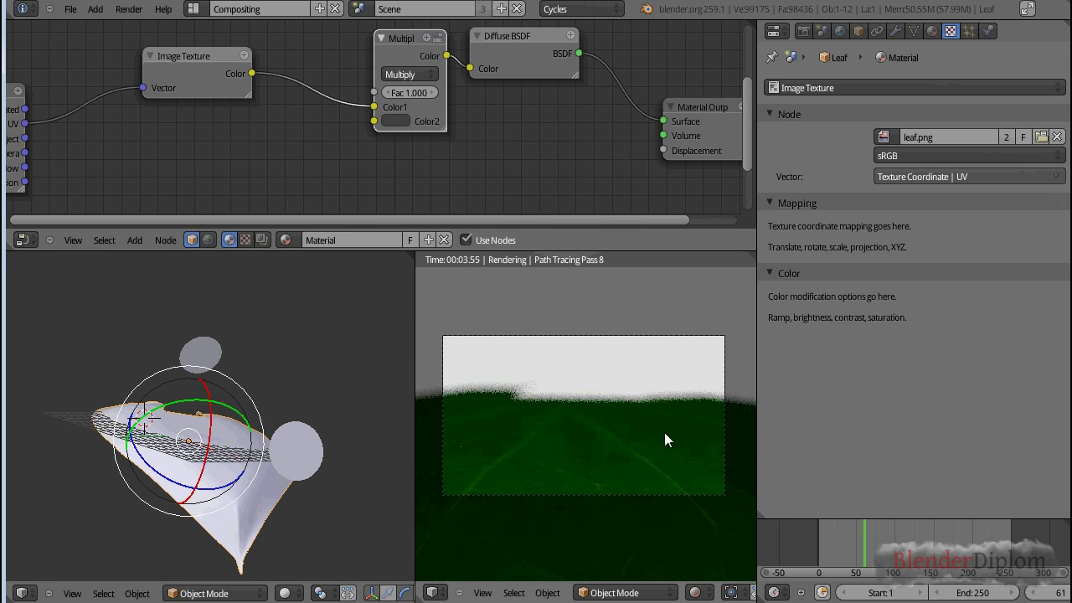
{"action": "left_click_drag", "start_coordinate": [251, 73], "coordinate": [373, 122]}
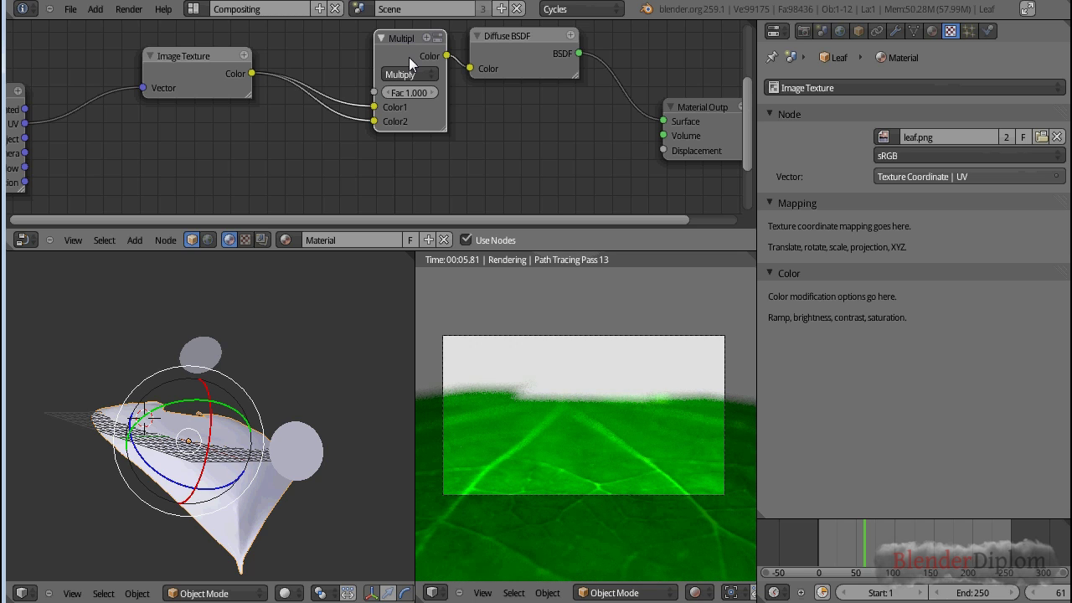
{"action": "key", "text": "m"}
{"action": "key", "text": "m"}
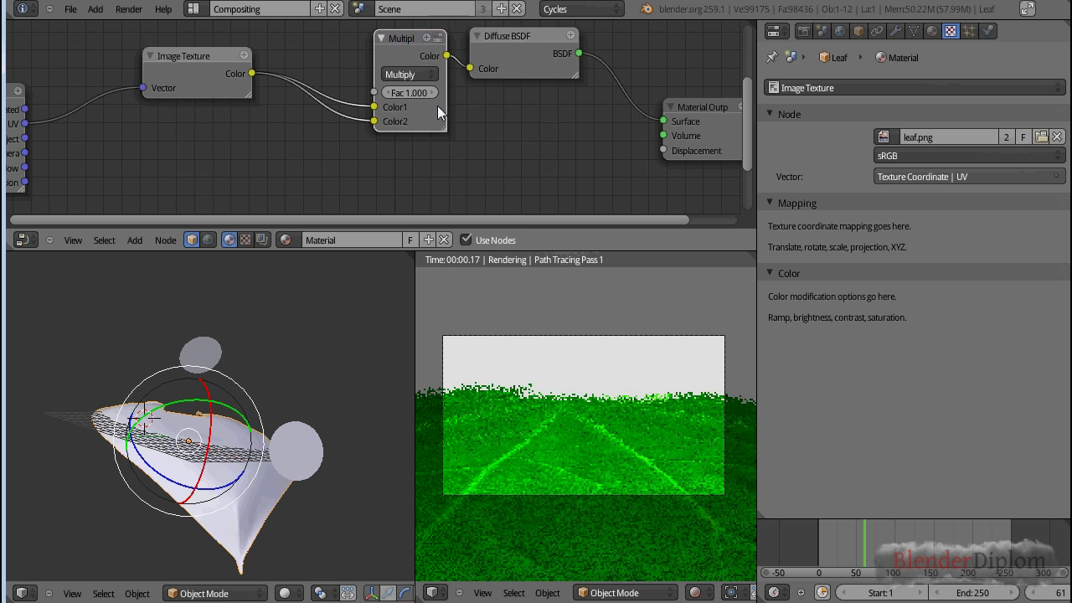
Move the Multiply and Image Texture nodes lower and reduce the Multiply factor to 0.600.
{"action": "left_click_drag", "start_coordinate": [403, 42], "coordinate": [372, 77]}
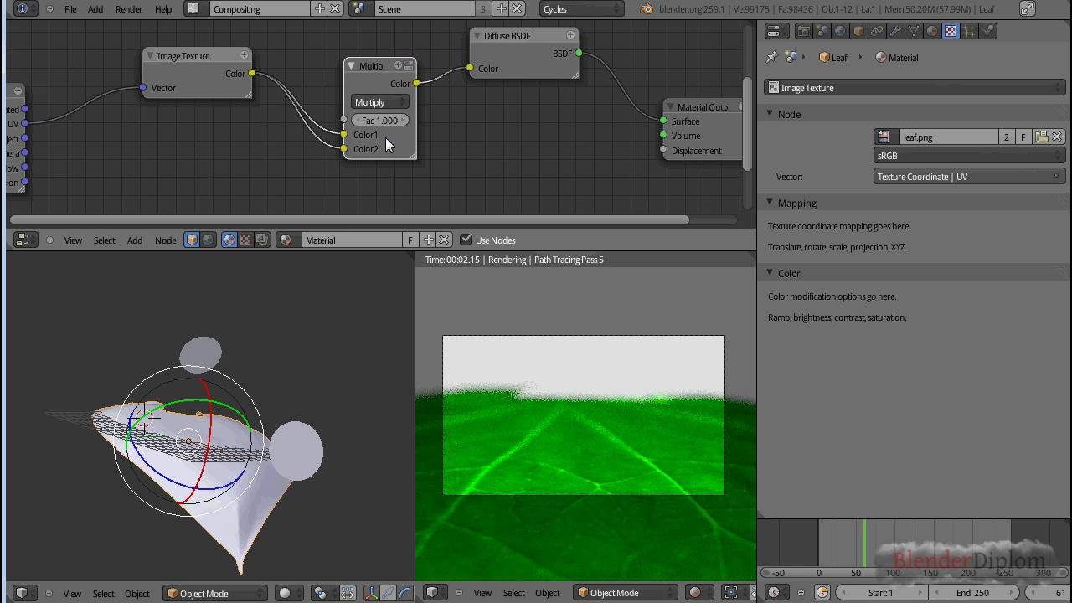
{"action": "left_click_drag", "start_coordinate": [201, 71], "coordinate": [180, 101]}
{"action": "left_click", "coordinate": [356, 120]}
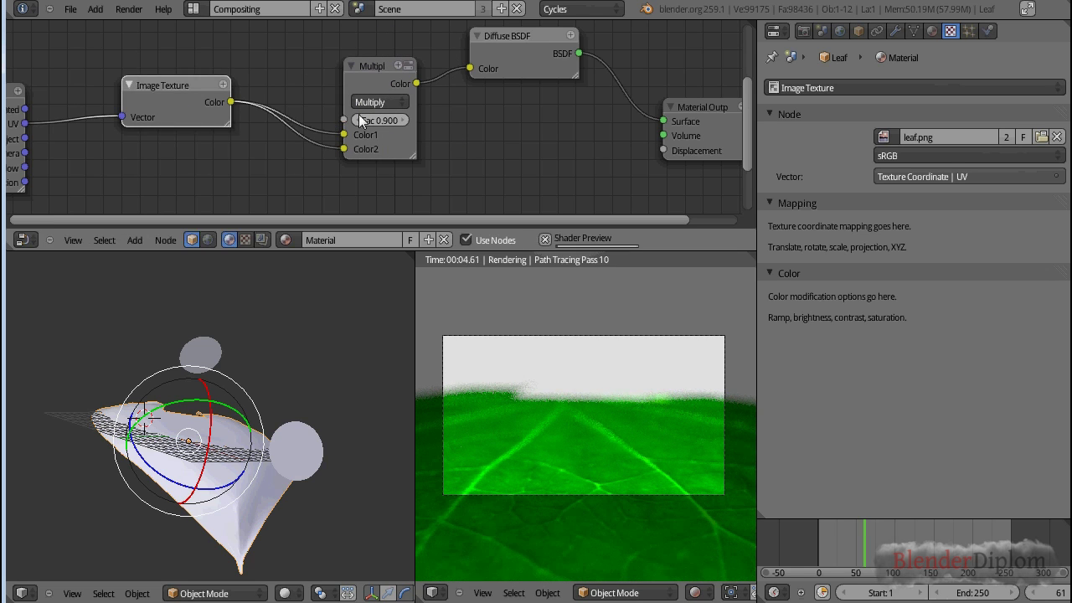
Try the Screen blend mode on the mix node and switch it back to Multiply.
{"action": "left_click", "coordinate": [376, 102]}
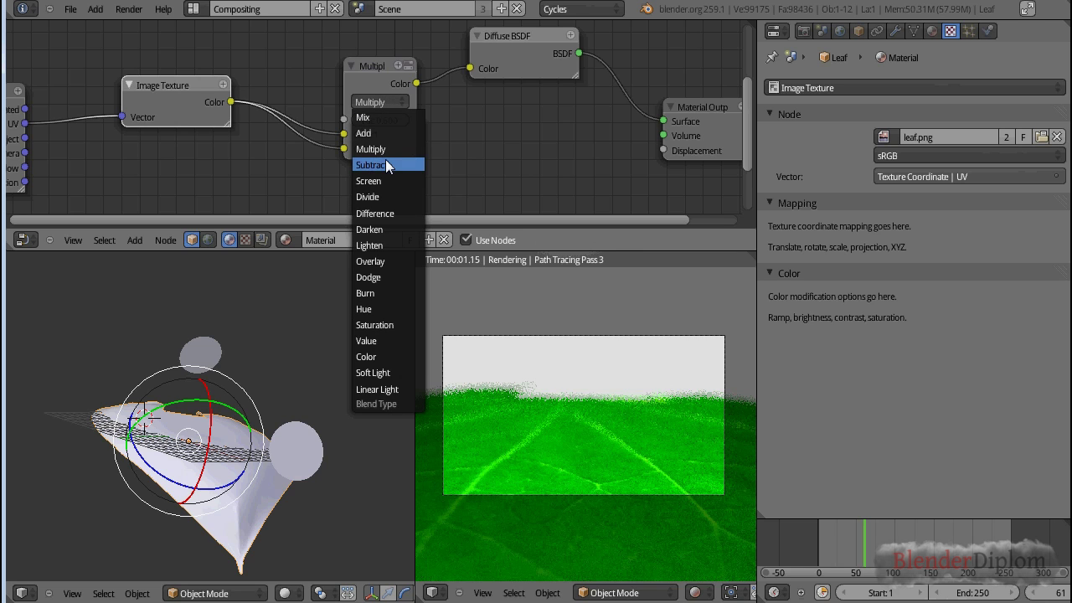
{"action": "left_click", "coordinate": [376, 180]}
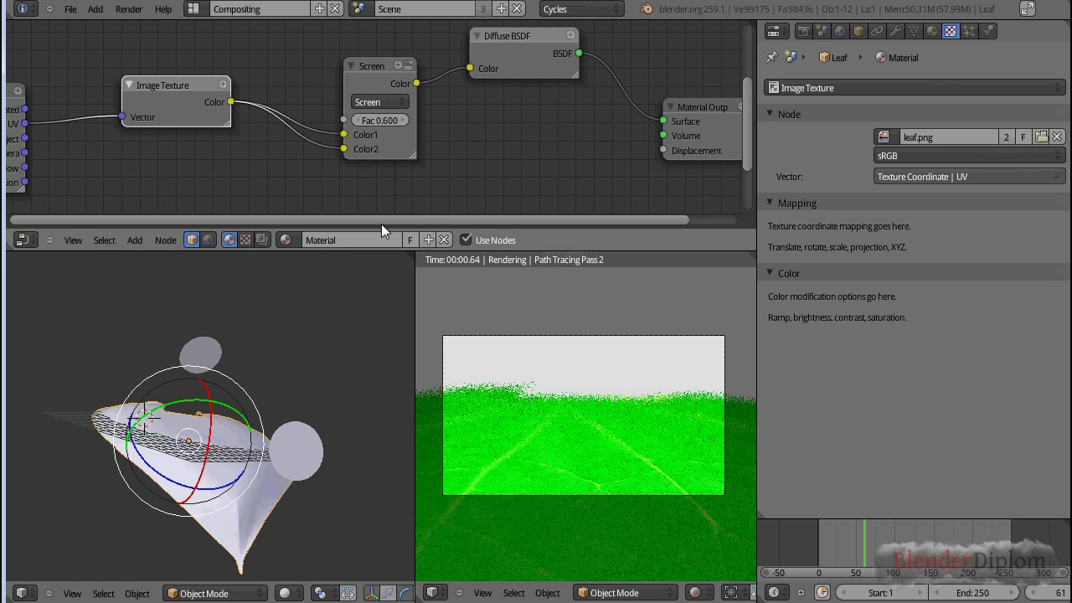
{"action": "left_click", "coordinate": [377, 102]}
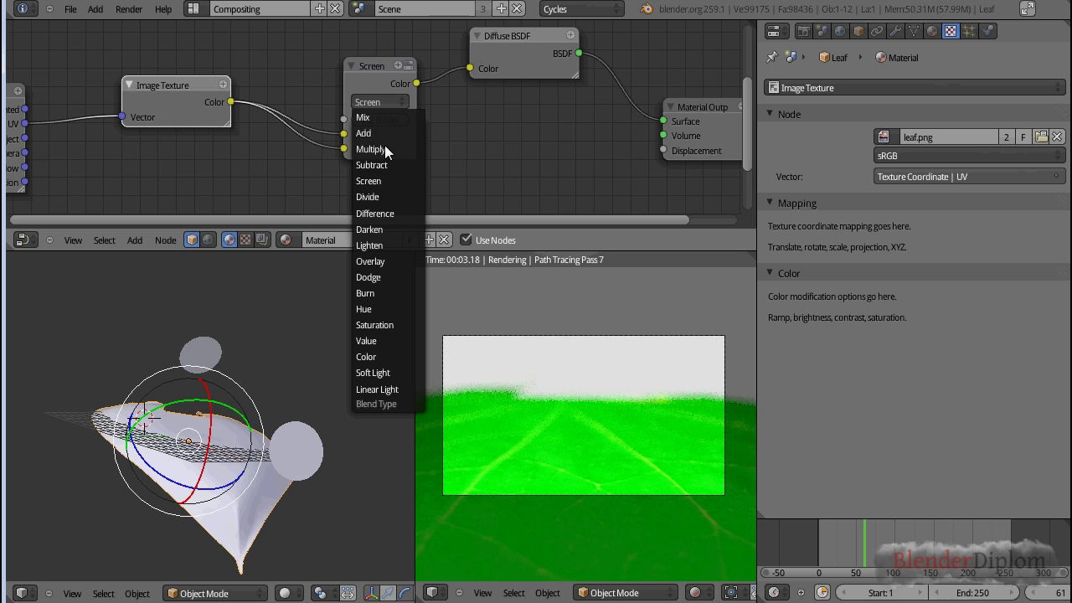
{"action": "left_click", "coordinate": [370, 149]}
Move the Multiply, Texture Coordinate and Image Texture nodes upward to free space below them.
{"action": "scroll", "coordinate": [498, 177], "scroll_direction": "down", "scroll_amount": 2}
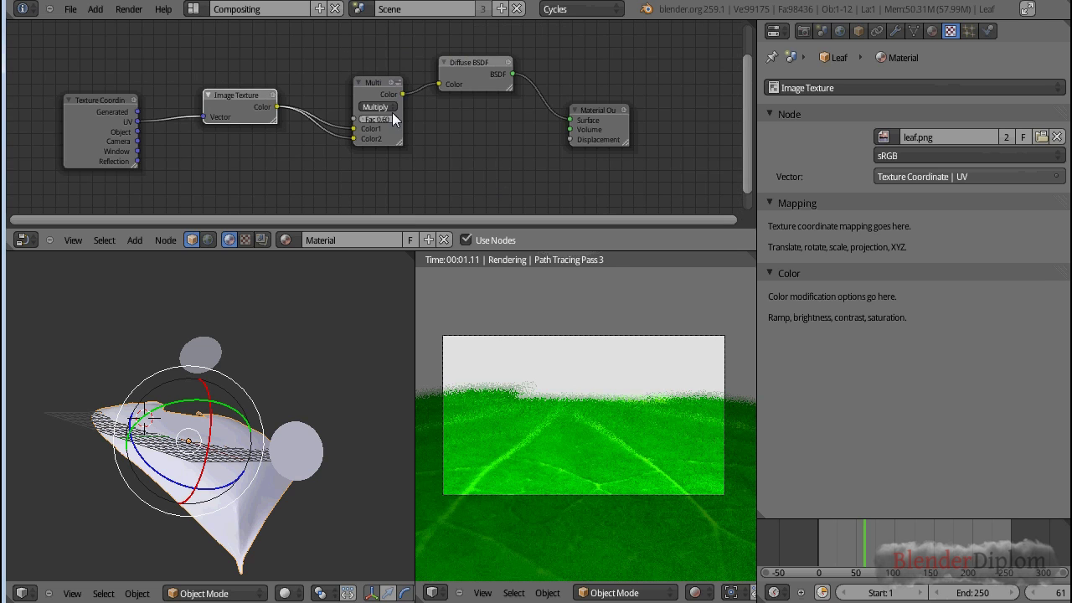
{"action": "left_click_drag", "start_coordinate": [373, 83], "coordinate": [352, 52]}
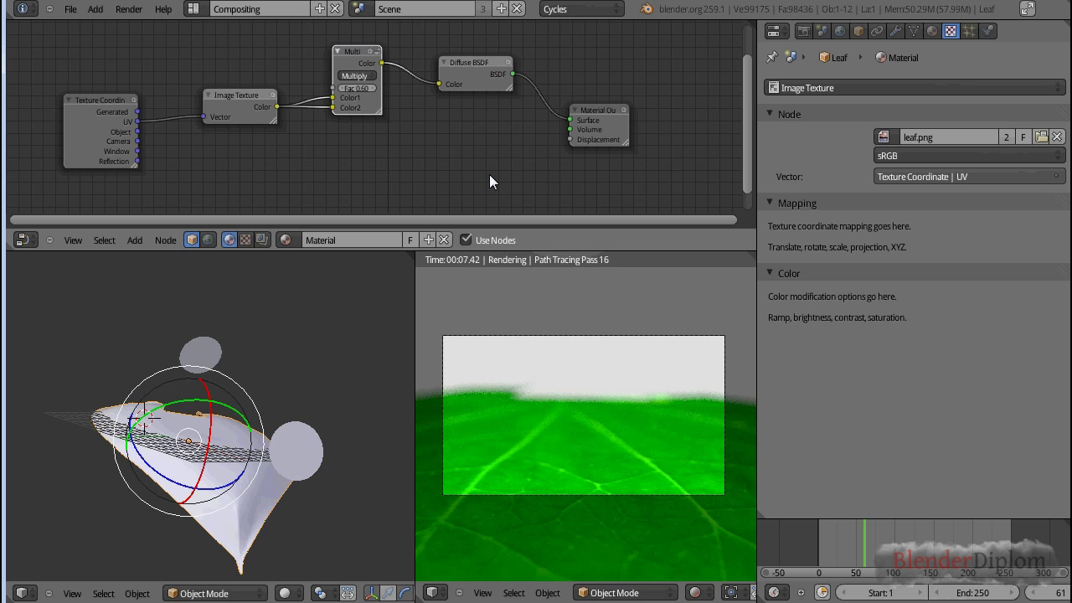
{"action": "left_click_drag", "start_coordinate": [106, 108], "coordinate": [105, 80]}
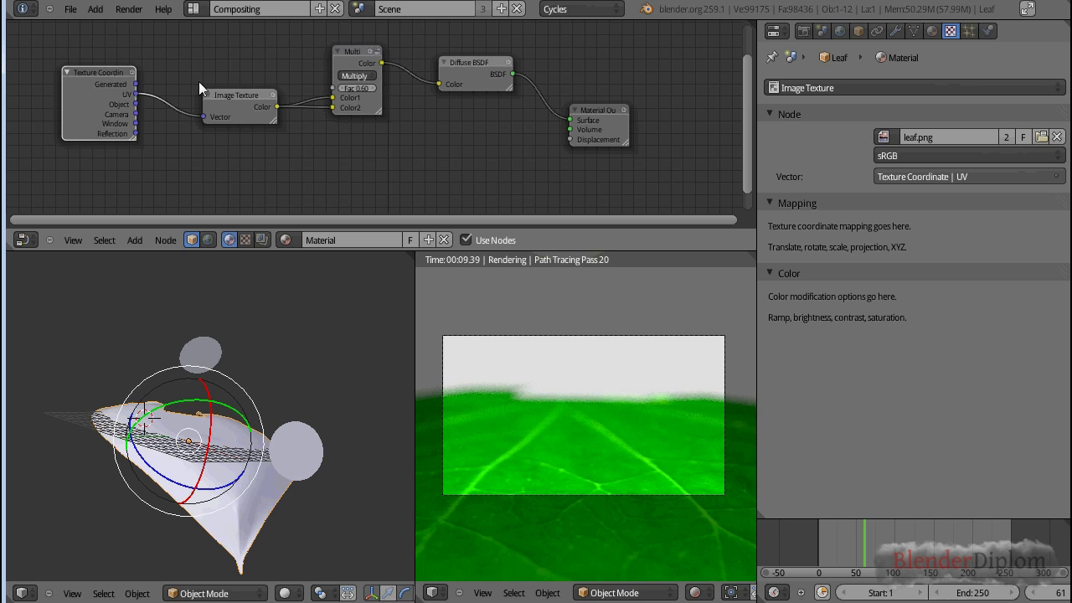
{"action": "left_click_drag", "start_coordinate": [232, 95], "coordinate": [223, 81]}
Duplicate the Texture Coordinate and Image Texture nodes below the originals and connect the copy's color to the Material Output's Displacement.
{"action": "middle_click_drag", "start_coordinate": [504, 179], "coordinate": [590, 130]}
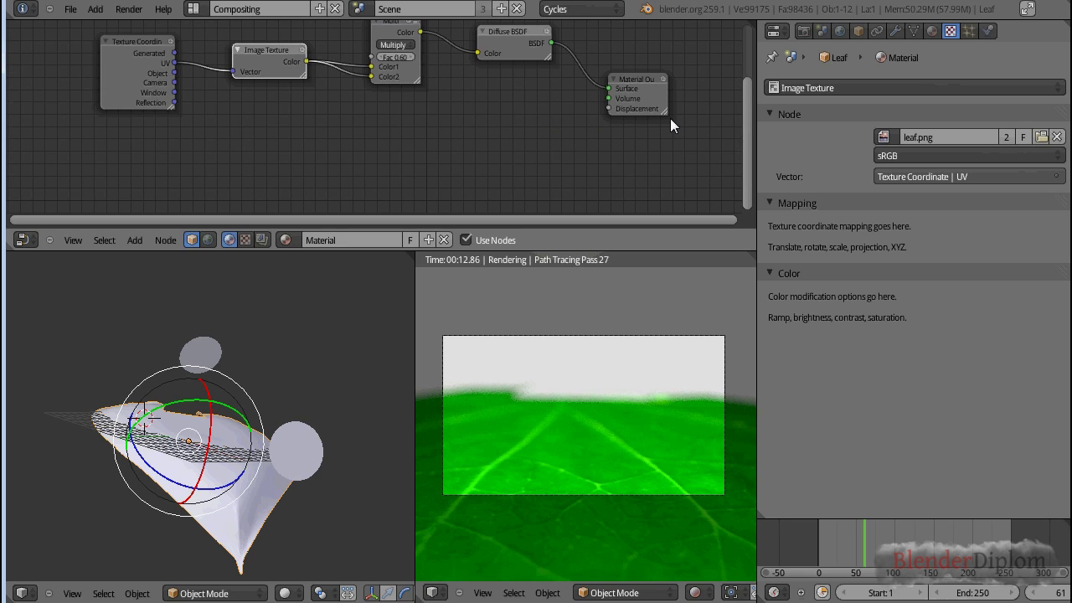
{"action": "left_click", "coordinate": [150, 49]}
{"action": "left_click", "coordinate": [240, 63], "text": "shift"}
{"action": "key", "text": "shift+d"}
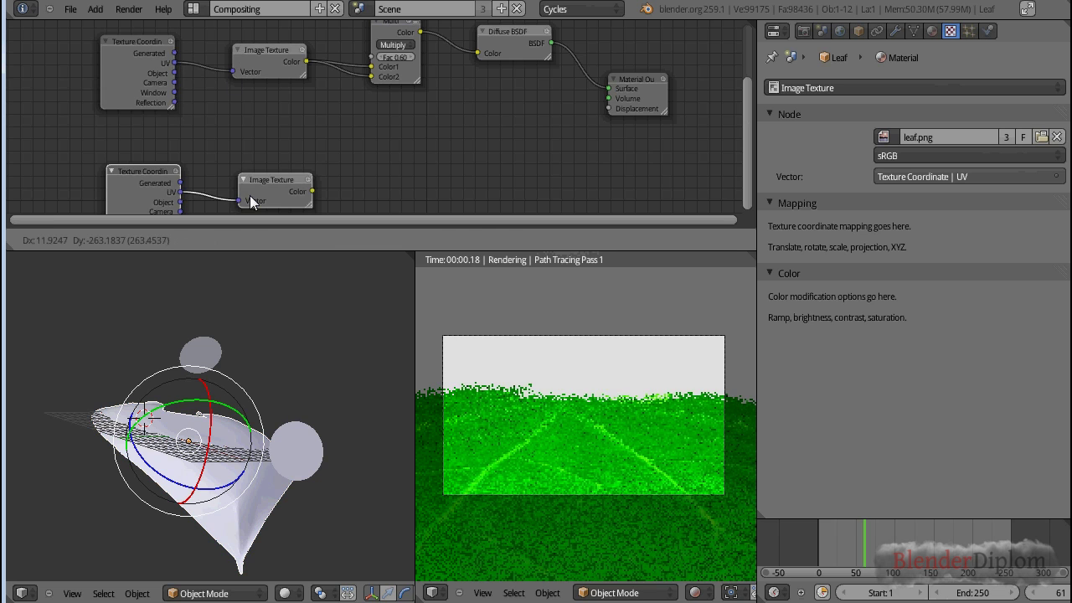
{"action": "left_click", "coordinate": [251, 202]}
{"action": "scroll", "coordinate": [403, 182], "scroll_direction": "down", "scroll_amount": 2}
{"action": "left_click_drag", "start_coordinate": [300, 176], "coordinate": [535, 110]}
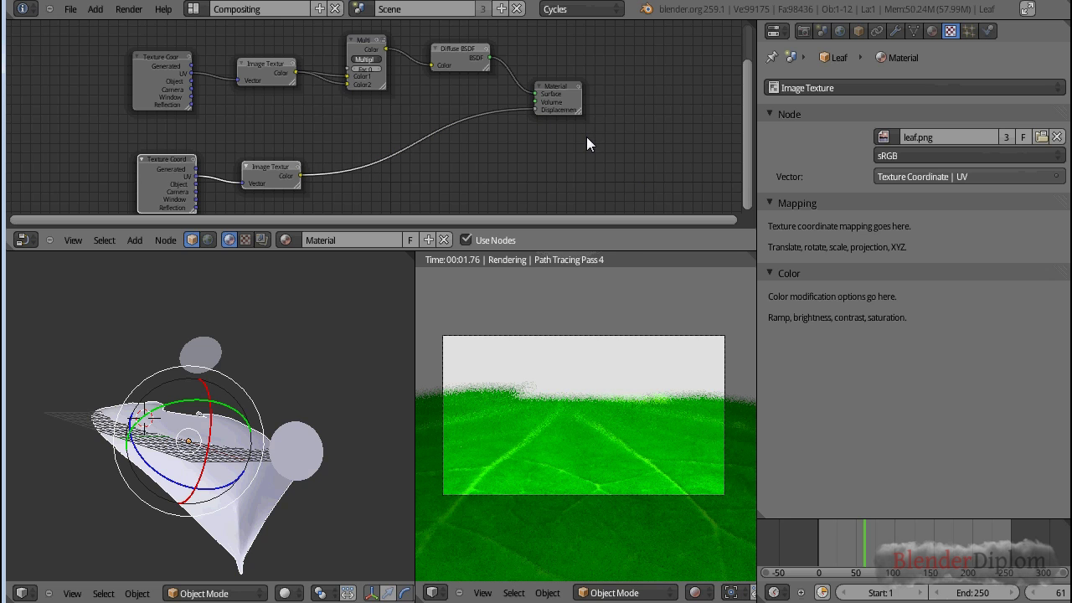
Mute the original Image Texture, Multiply and Texture Coordinate nodes.
{"action": "left_click", "coordinate": [283, 72]}
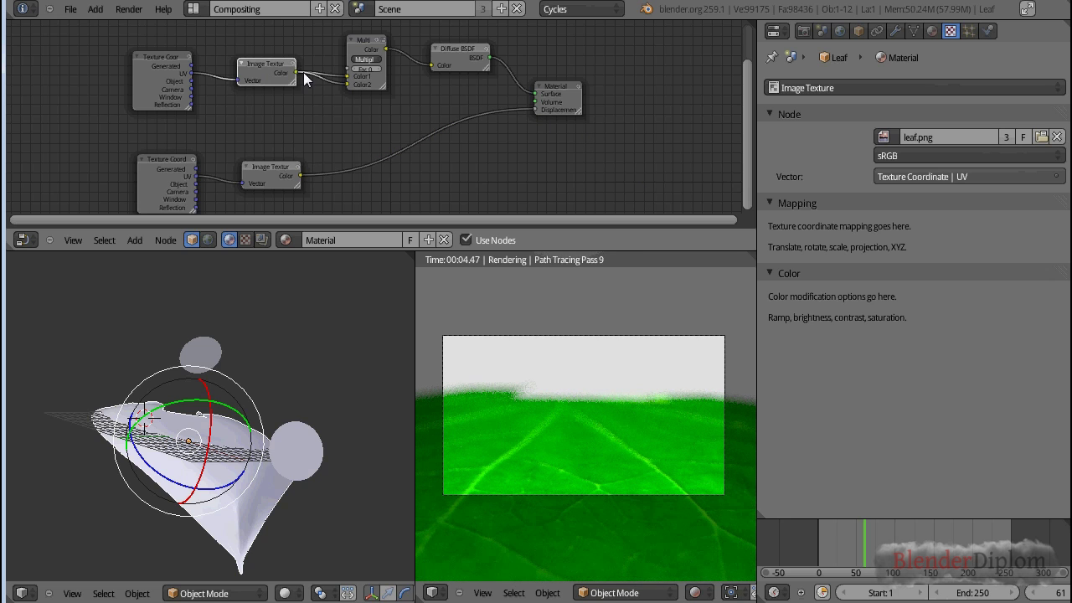
{"action": "key", "text": "m"}
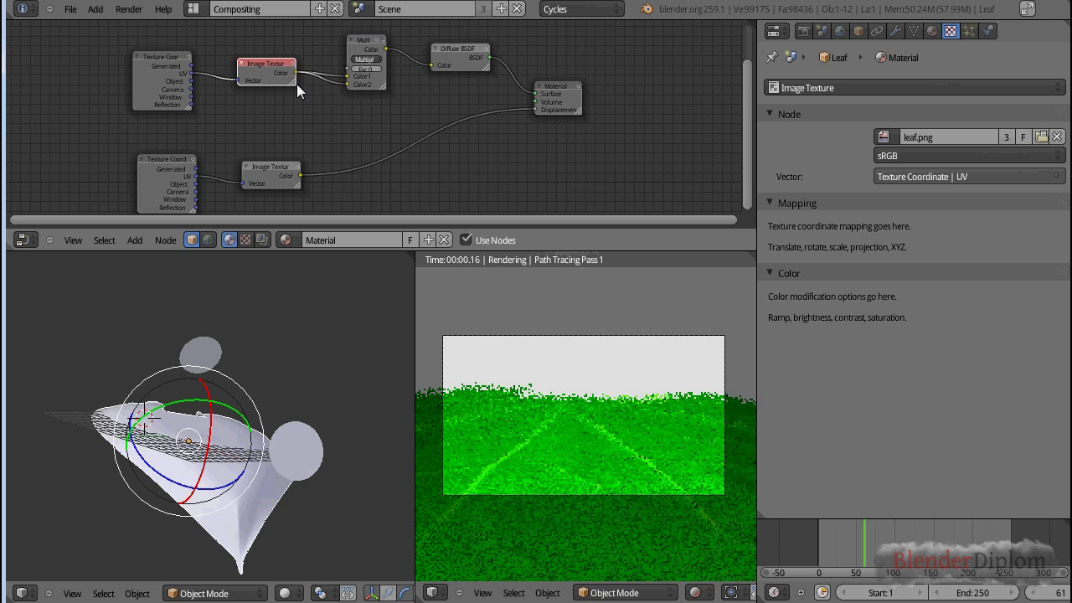
{"action": "left_click", "coordinate": [362, 44]}
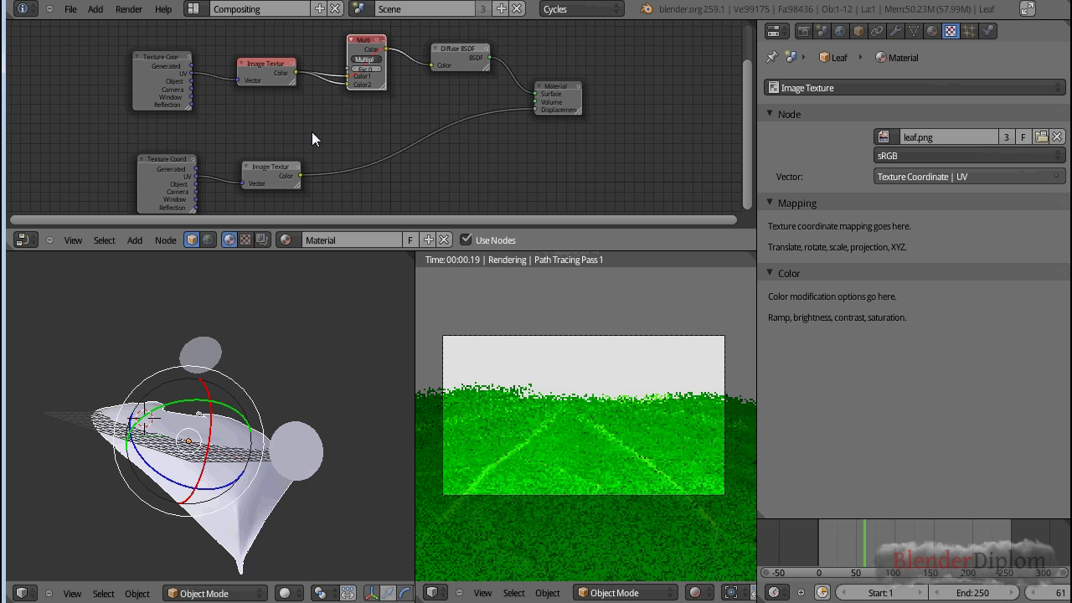
{"action": "left_click", "coordinate": [173, 77], "text": "shift"}
{"action": "key", "text": "m"}
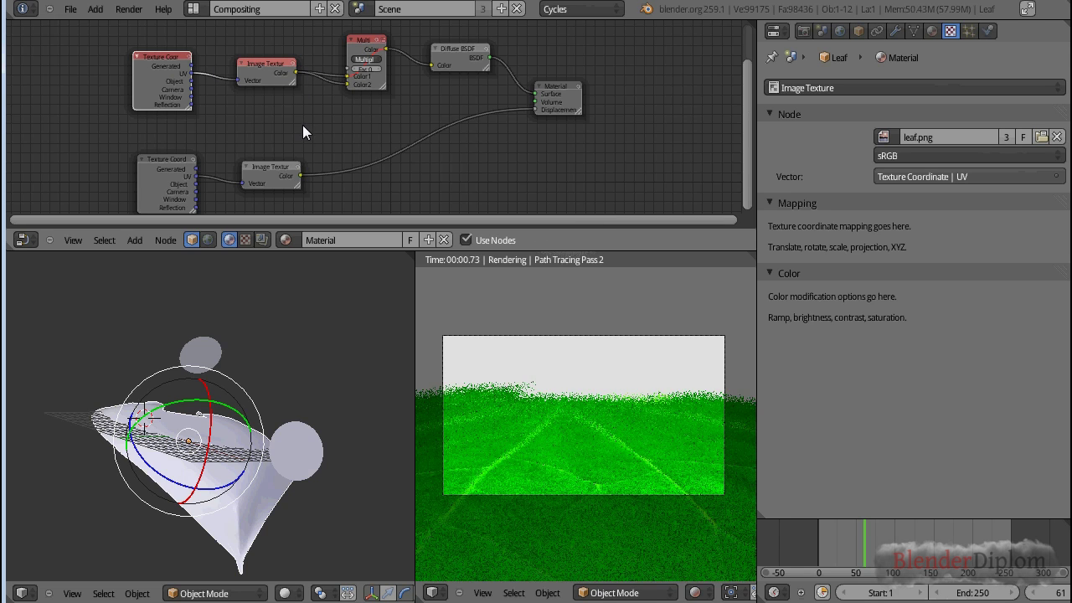
Cut the link between the Multiply node and the Diffuse BSDF, and set the diffuse color to a dark green.
{"action": "left_click_drag", "start_coordinate": [413, 46], "coordinate": [409, 113], "text": "ctrl"}
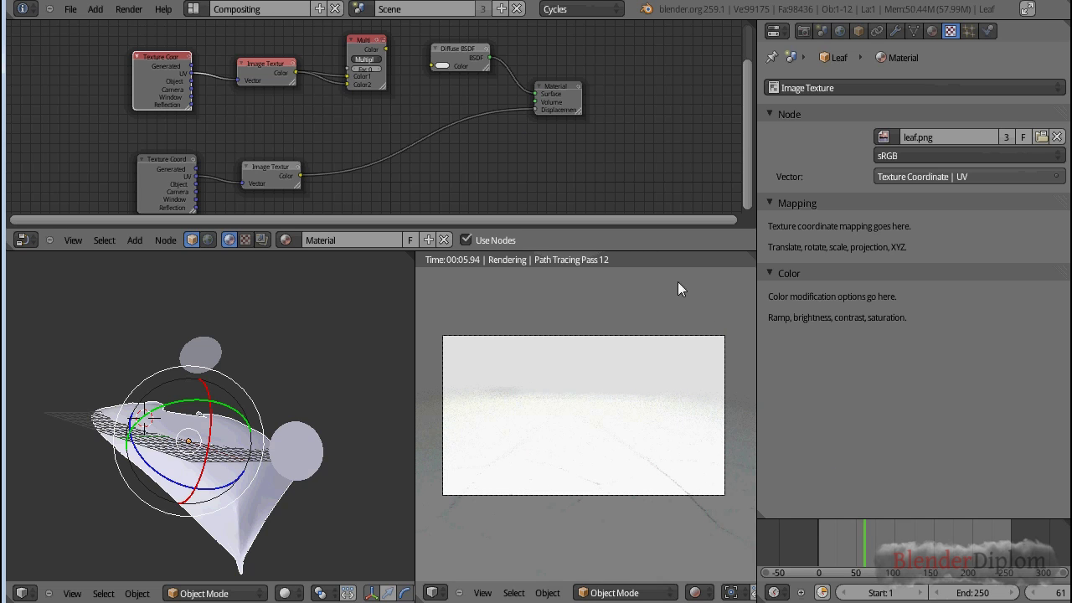
{"action": "left_click", "coordinate": [442, 65]}
{"action": "mouse_move", "coordinate": [482, 119]}
{"action": "left_mouse_down"}
{"action": "mouse_move", "coordinate": [478, 92]}
{"action": "mouse_move", "coordinate": [449, 93]}
{"action": "left_mouse_up"}
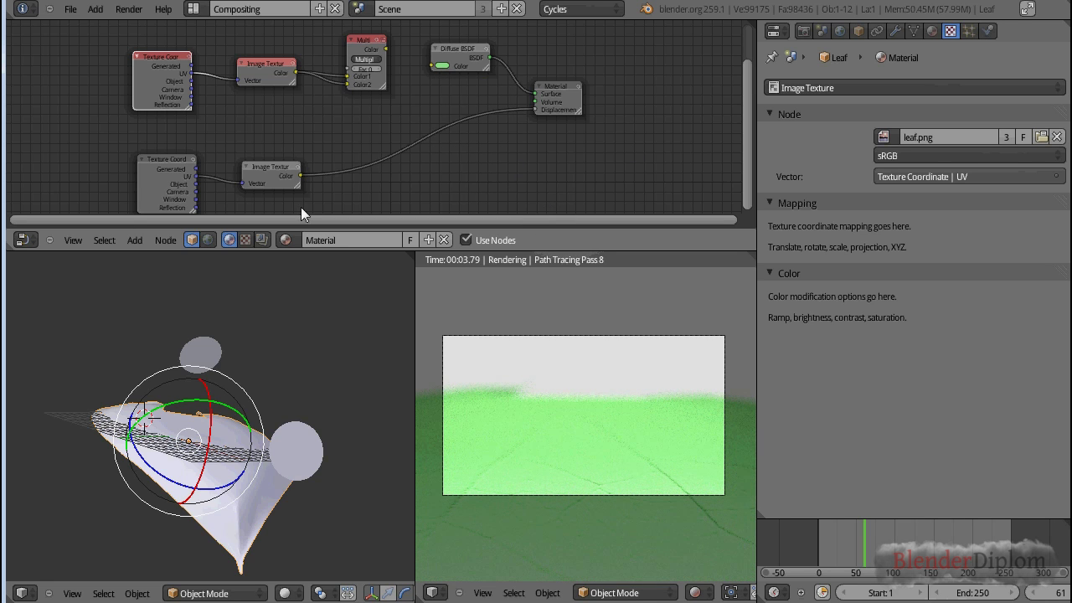
{"action": "left_click", "coordinate": [441, 66]}
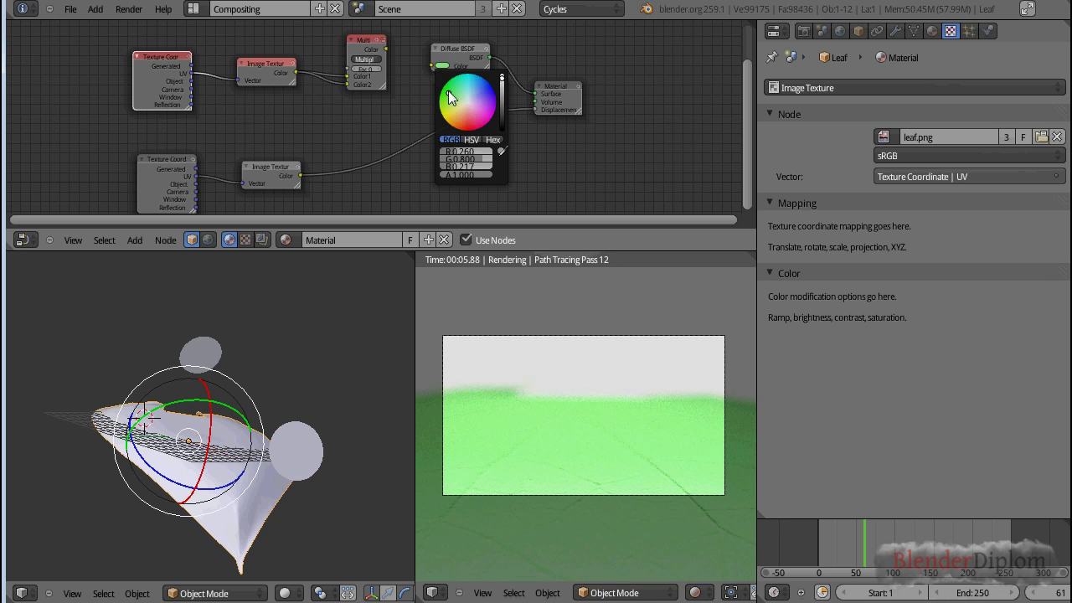
{"action": "left_click_drag", "start_coordinate": [503, 100], "coordinate": [503, 107]}
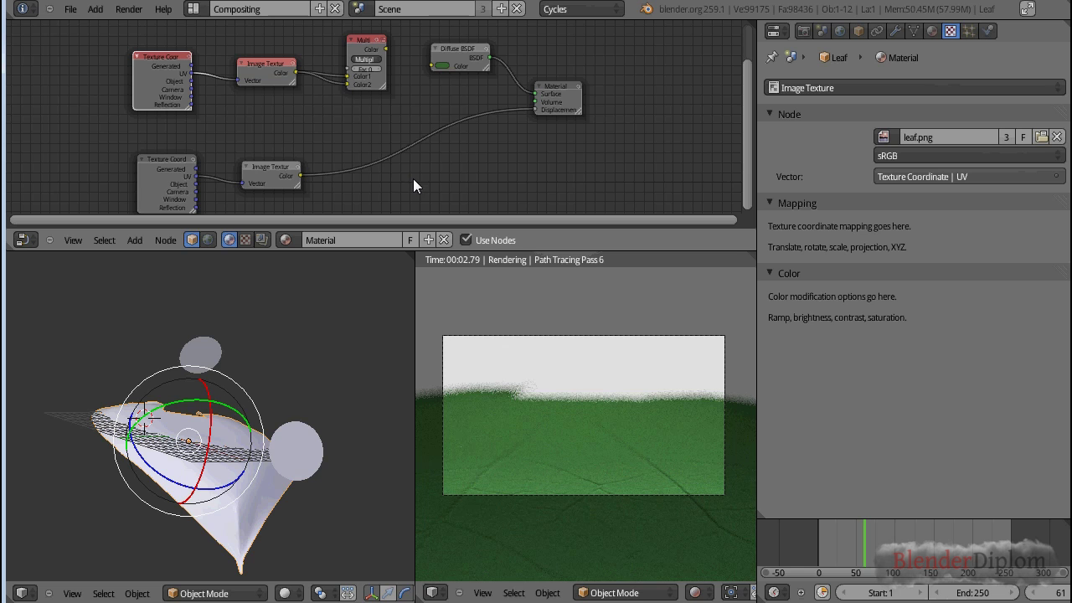
Move the duplicated Texture Coordinate and Image Texture nodes closer to the Material Output, and inspect the displacement on the rendered leaf.
{"action": "left_click_drag", "start_coordinate": [267, 171], "coordinate": [405, 138]}
{"action": "left_click_drag", "start_coordinate": [171, 165], "coordinate": [298, 139]}
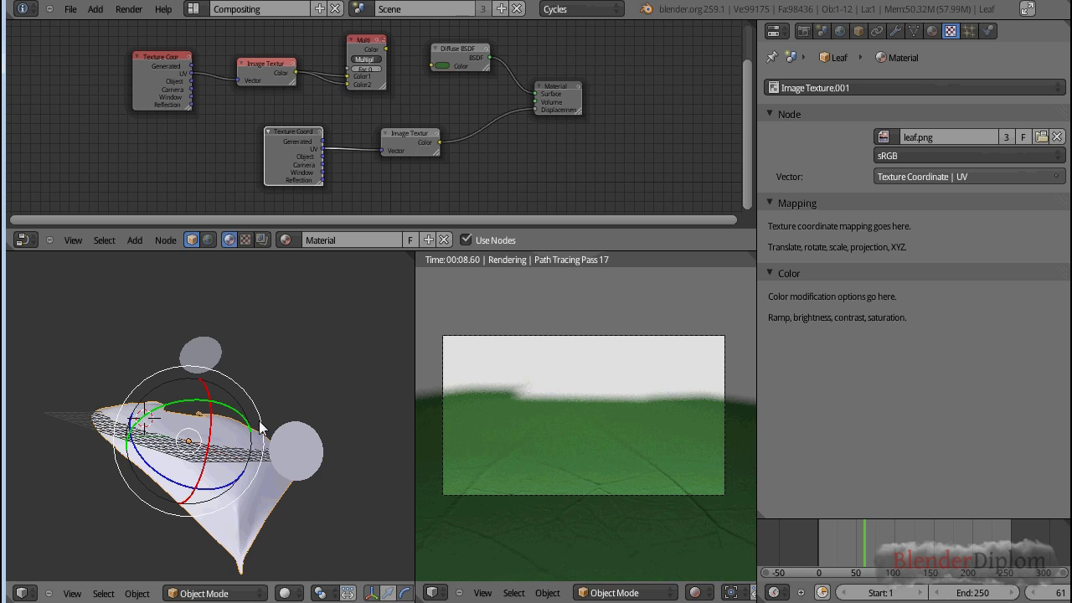
{"action": "key", "text": "KP_Divide"}
{"action": "key", "text": "KP_Divide"}
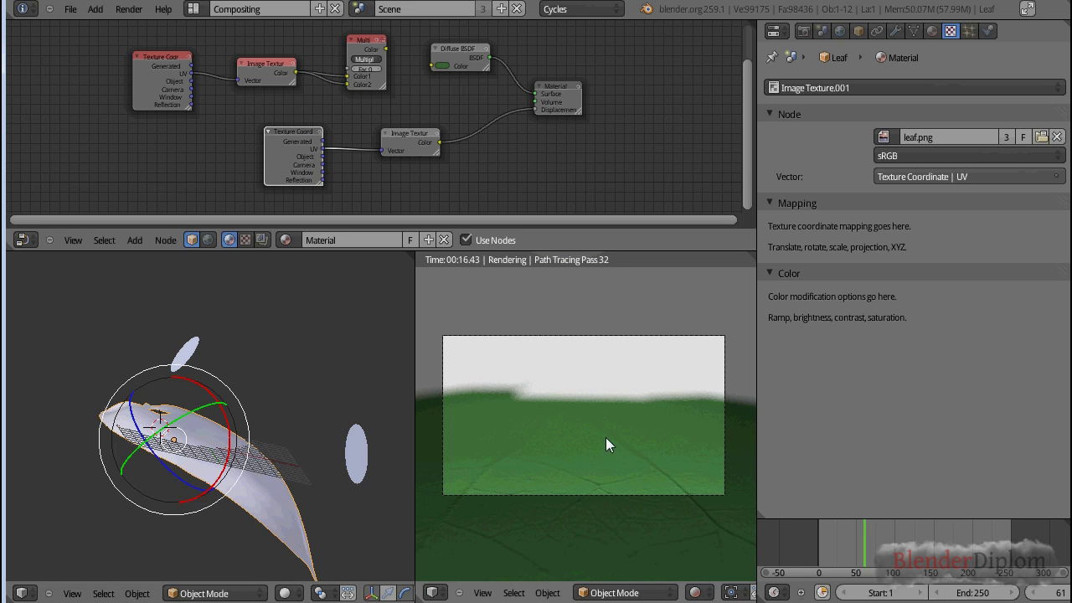
{"action": "scroll", "coordinate": [648, 513], "scroll_direction": "up", "scroll_amount": 2}
{"action": "scroll", "coordinate": [647, 515], "scroll_direction": "down", "scroll_amount": 2}
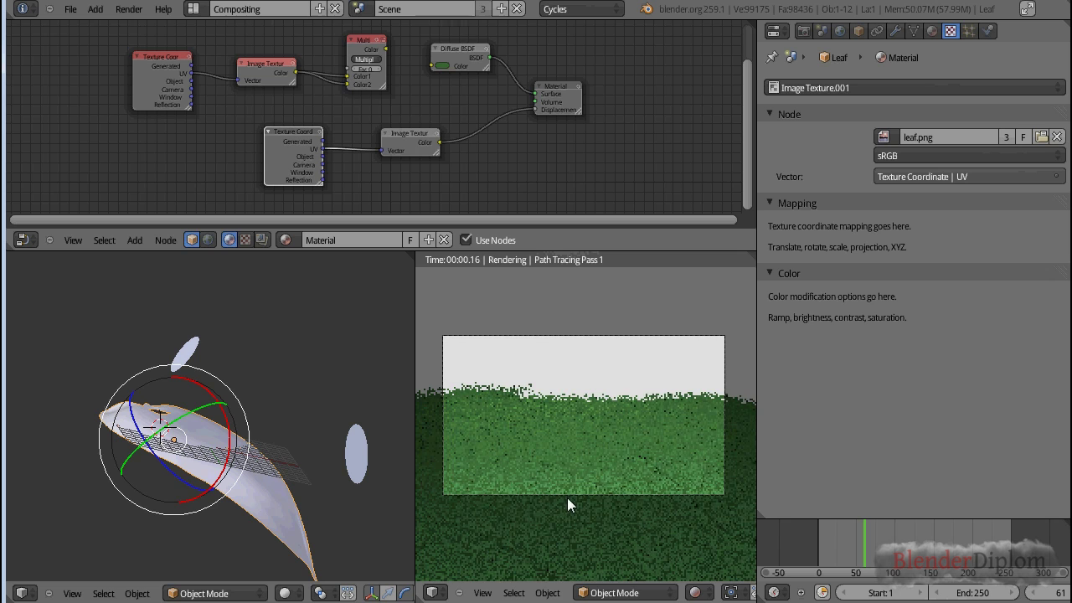
{"action": "scroll", "coordinate": [419, 156], "scroll_direction": "up", "scroll_amount": 1}
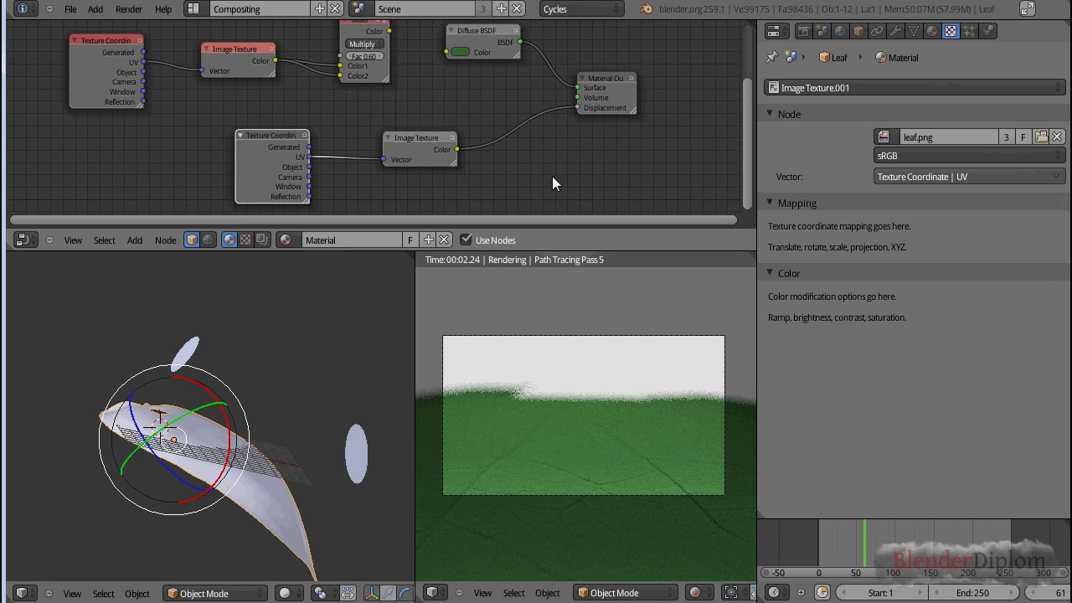
Shift the duplicated nodes back and insert a Math node between the duplicated Image Texture and the Displacement input.
{"action": "left_click_drag", "start_coordinate": [261, 142], "coordinate": [215, 151]}
{"action": "left_click_drag", "start_coordinate": [412, 140], "coordinate": [353, 133]}
{"action": "key", "text": "shift+a"}
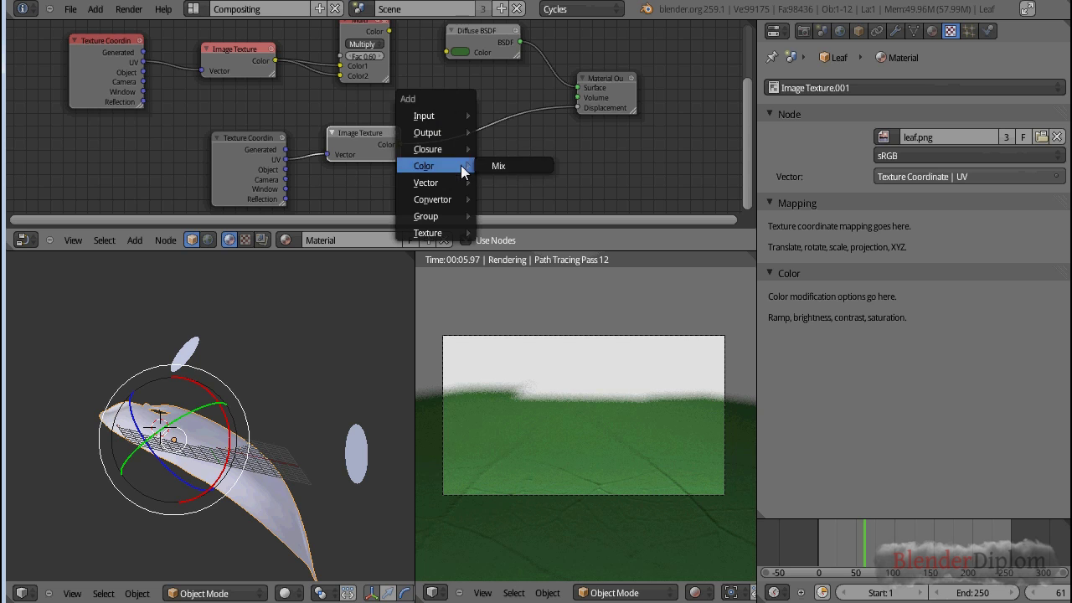
{"action": "mouse_move", "coordinate": [435, 171]}
{"action": "mouse_move", "coordinate": [445, 200]}
{"action": "left_click", "coordinate": [527, 200]}
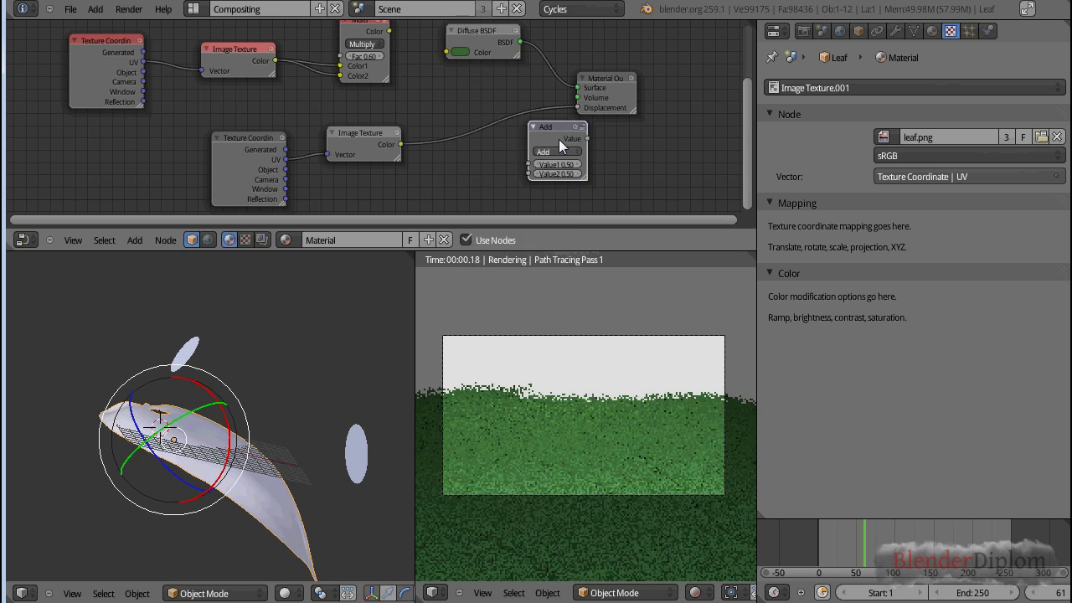
{"action": "left_click", "coordinate": [483, 107]}
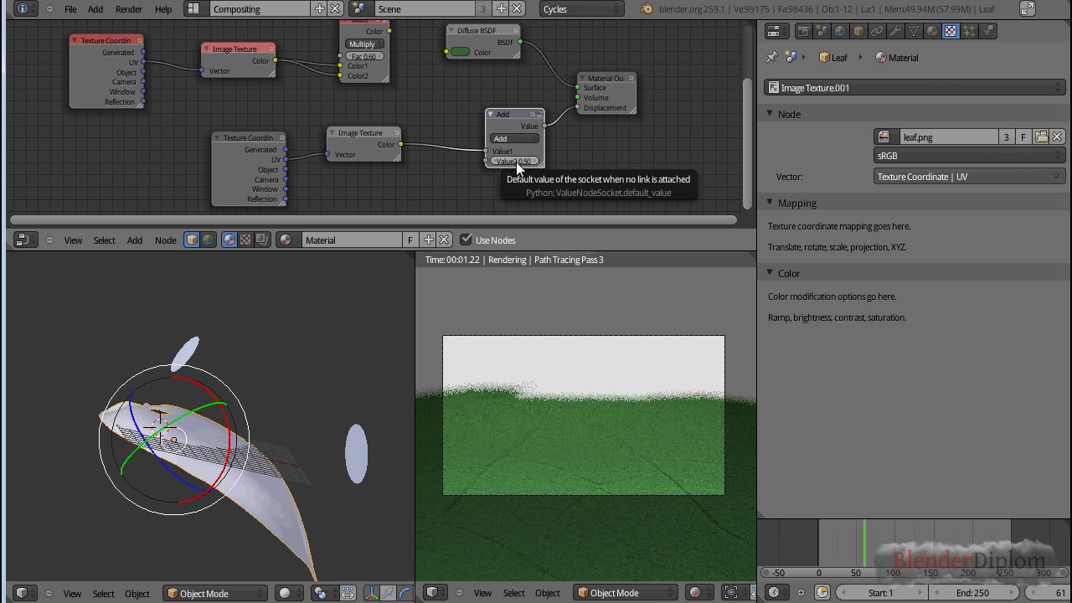
Set the Math node's operation to Multiply and lower its second value to 0.200.
{"action": "left_click", "coordinate": [519, 138]}
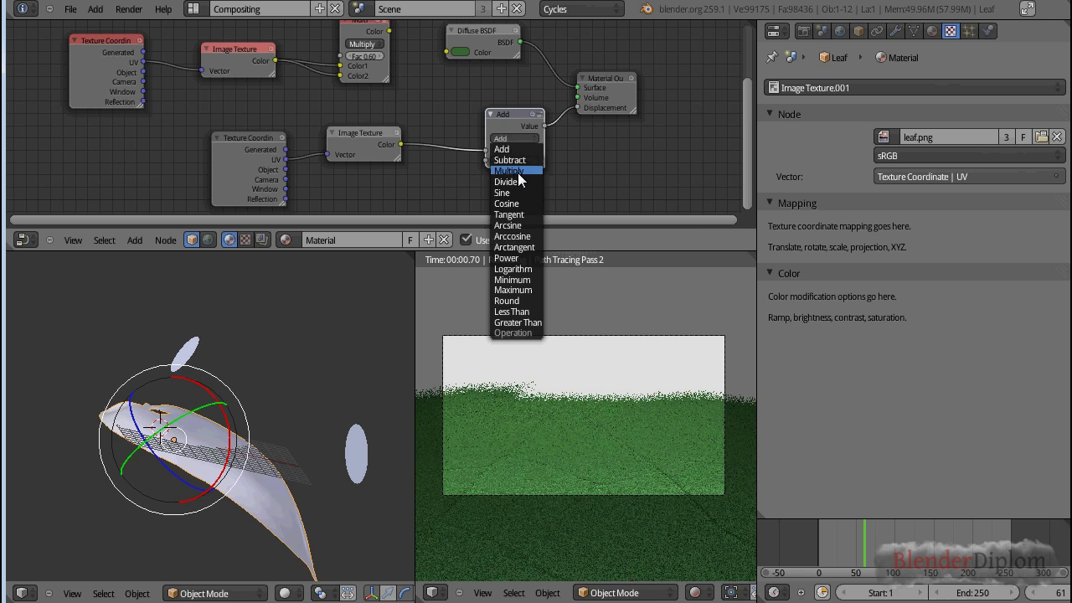
{"action": "left_click", "coordinate": [508, 171]}
{"action": "scroll", "coordinate": [591, 195], "scroll_direction": "up", "scroll_amount": 2}
{"action": "middle_click_drag", "start_coordinate": [567, 162], "coordinate": [463, 123]}
{"action": "left_click", "coordinate": [440, 141]}
{"action": "left_click", "coordinate": [440, 141]}
{"action": "left_click", "coordinate": [440, 141]}
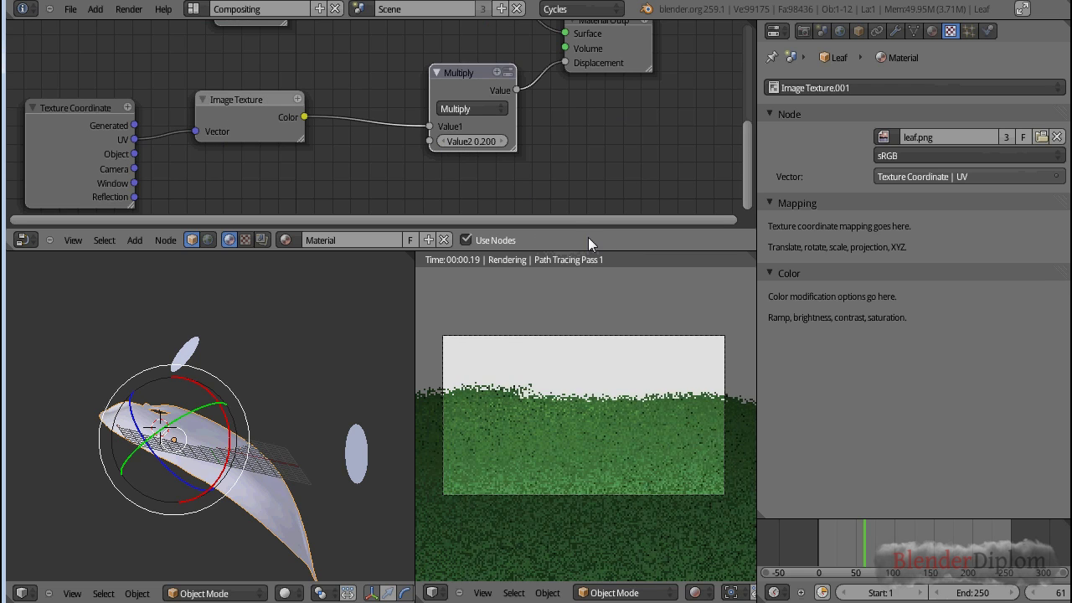
Strengthen the displacement by setting the Math node's second value to 2, and raise it further to 4.
{"action": "left_click", "coordinate": [468, 140]}
{"action": "type", "text": "2"}
{"action": "key", "text": "Return"}
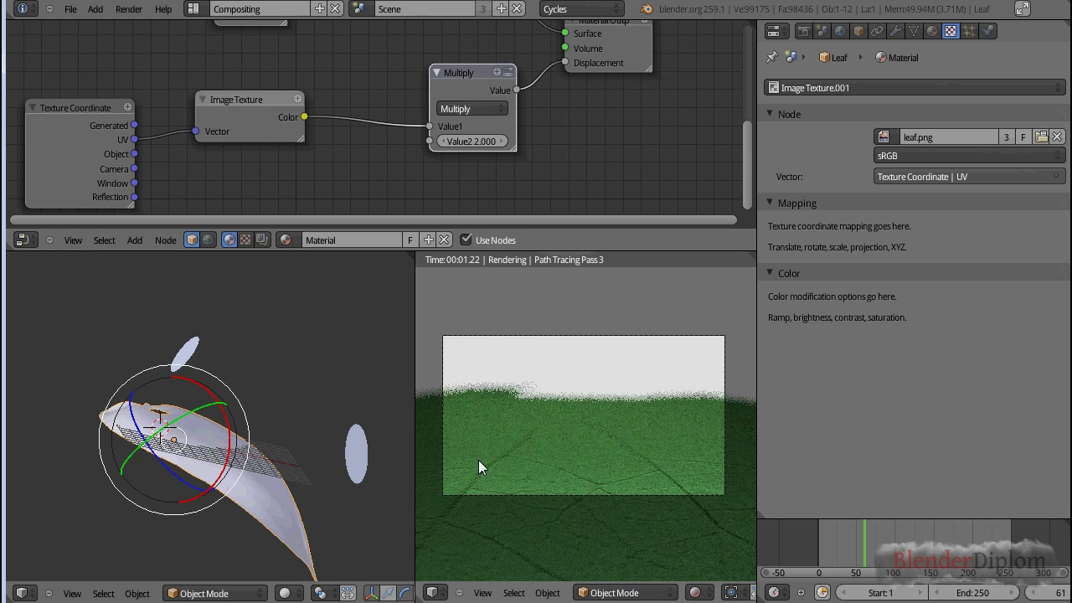
{"action": "left_click", "coordinate": [474, 141]}
{"action": "type", "text": "4"}
{"action": "key", "text": "Return"}
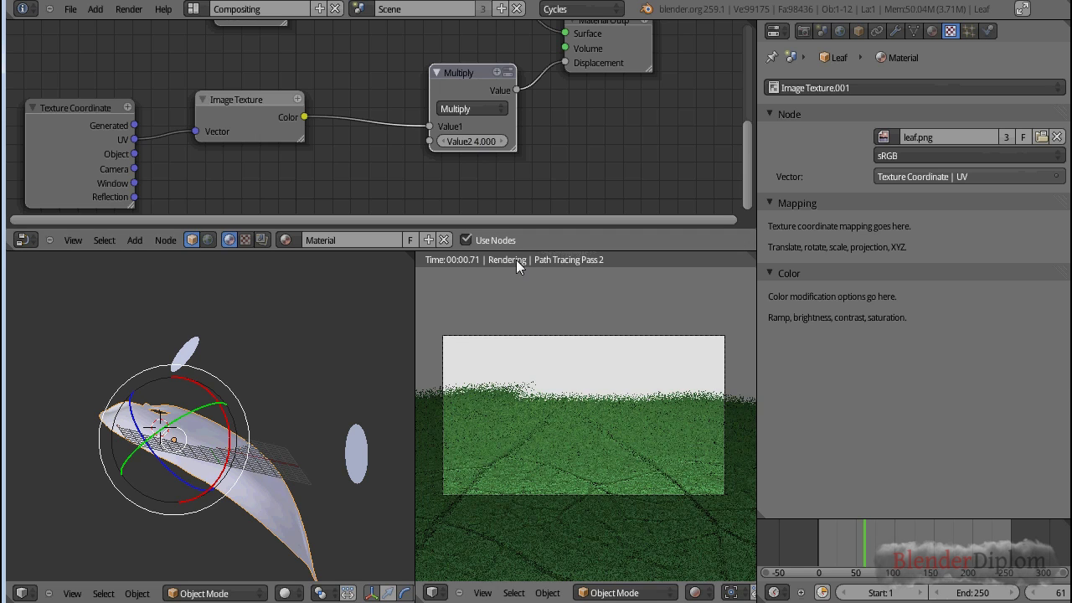
Rearrange the displacement branch by moving the duplicated Image Texture and Texture Coordinate nodes and the Multiply node further from the Material Output.
{"action": "scroll", "coordinate": [482, 169], "scroll_direction": "down", "scroll_amount": 2}
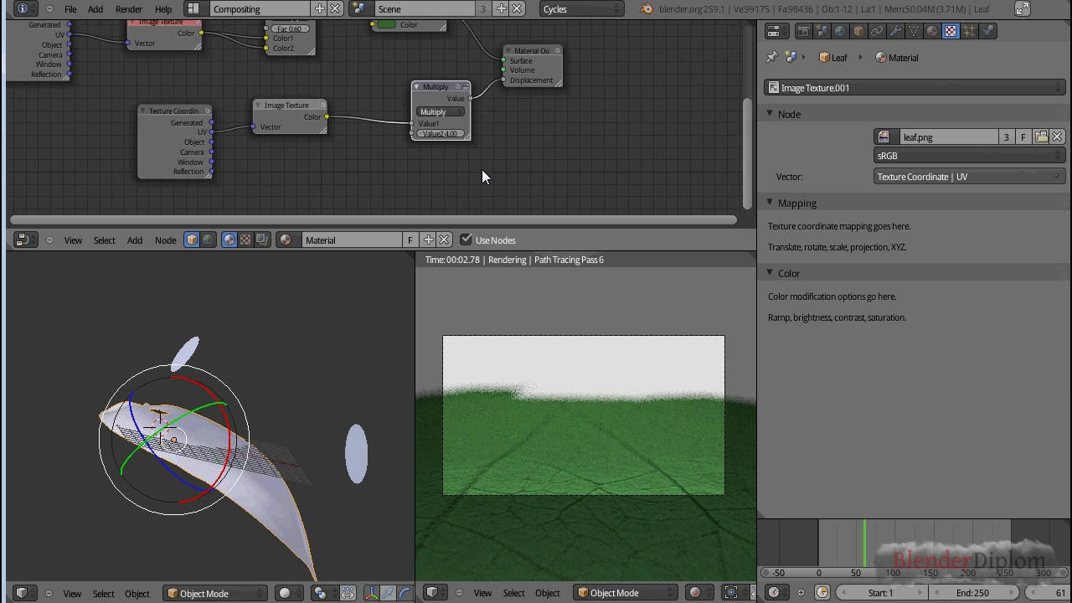
{"action": "scroll", "coordinate": [481, 169], "scroll_direction": "down", "scroll_amount": 2}
{"action": "mouse_move", "coordinate": [481, 169]}
{"action": "middle_mouse_down"}
{"action": "mouse_move", "coordinate": [472, 125]}
{"action": "mouse_move", "coordinate": [472, 164]}
{"action": "middle_mouse_up"}
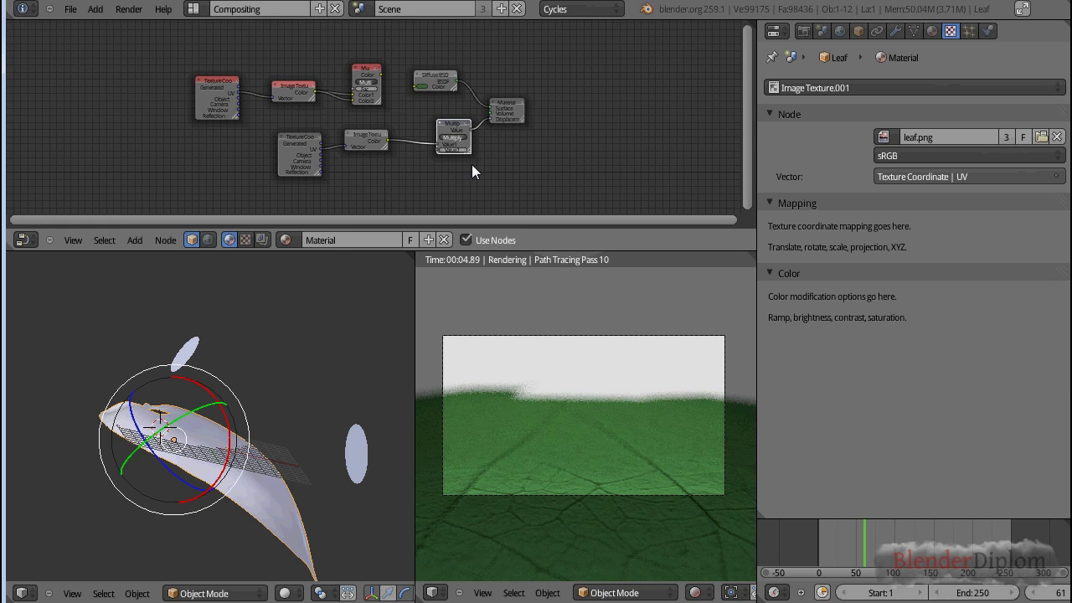
{"action": "left_click_drag", "start_coordinate": [349, 132], "coordinate": [297, 144]}
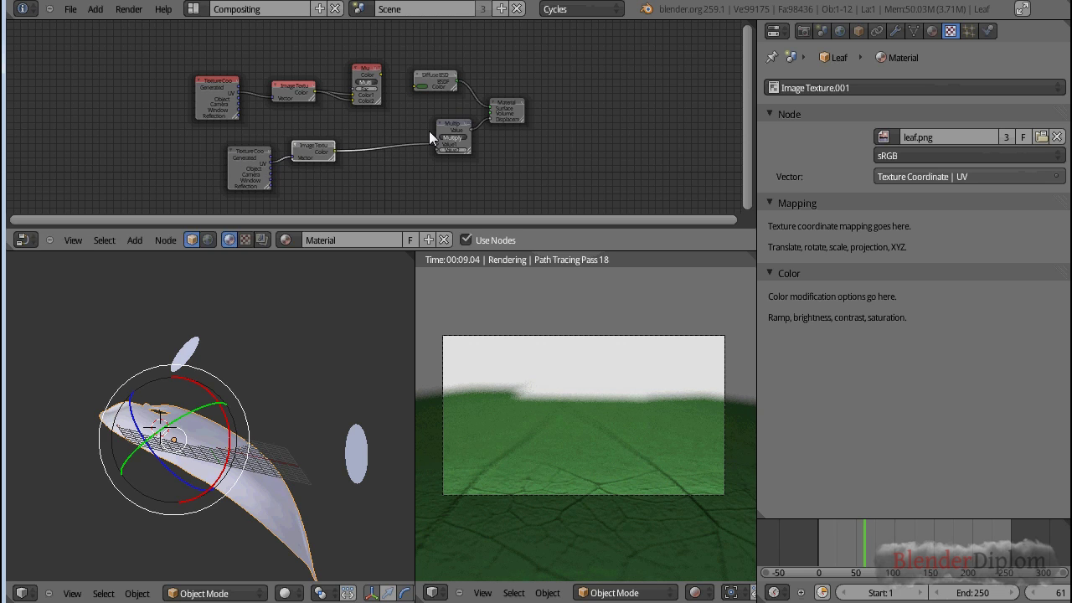
{"action": "left_click_drag", "start_coordinate": [457, 123], "coordinate": [411, 131]}
{"action": "left_click_drag", "start_coordinate": [316, 149], "coordinate": [337, 147]}
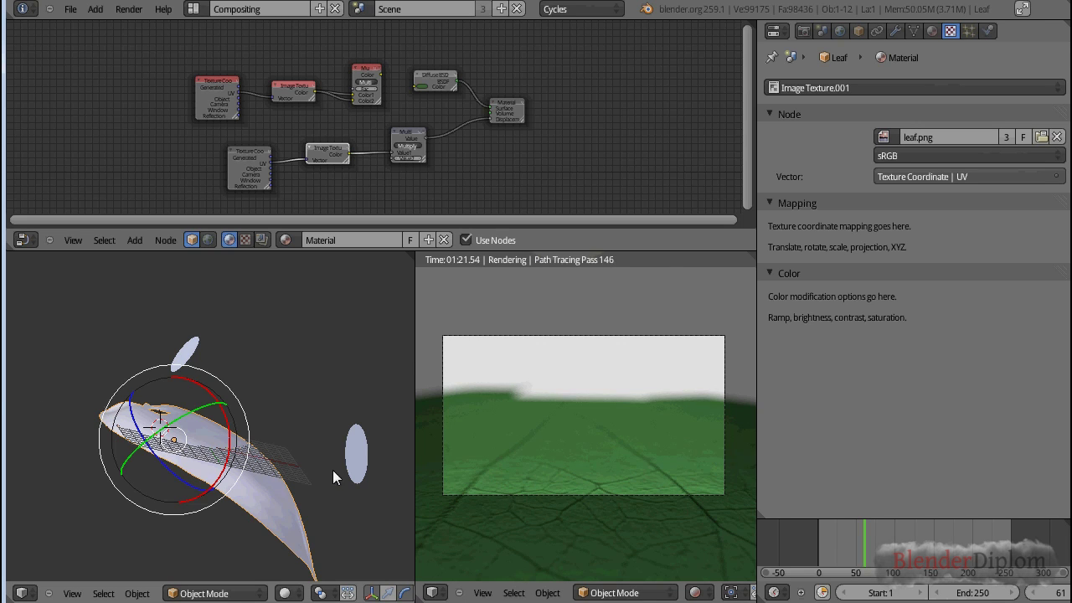
Unhide all hidden objects in the scene and look closely at the spider on the leaf.
{"action": "key", "text": "alt+h"}
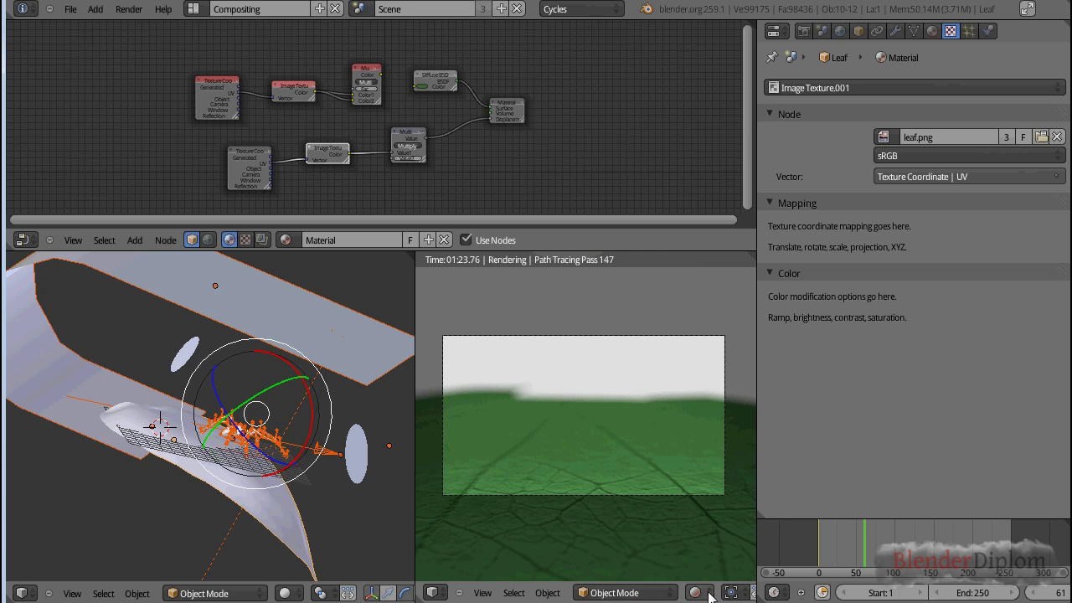
{"action": "middle_click_drag", "start_coordinate": [271, 387], "coordinate": [220, 397]}
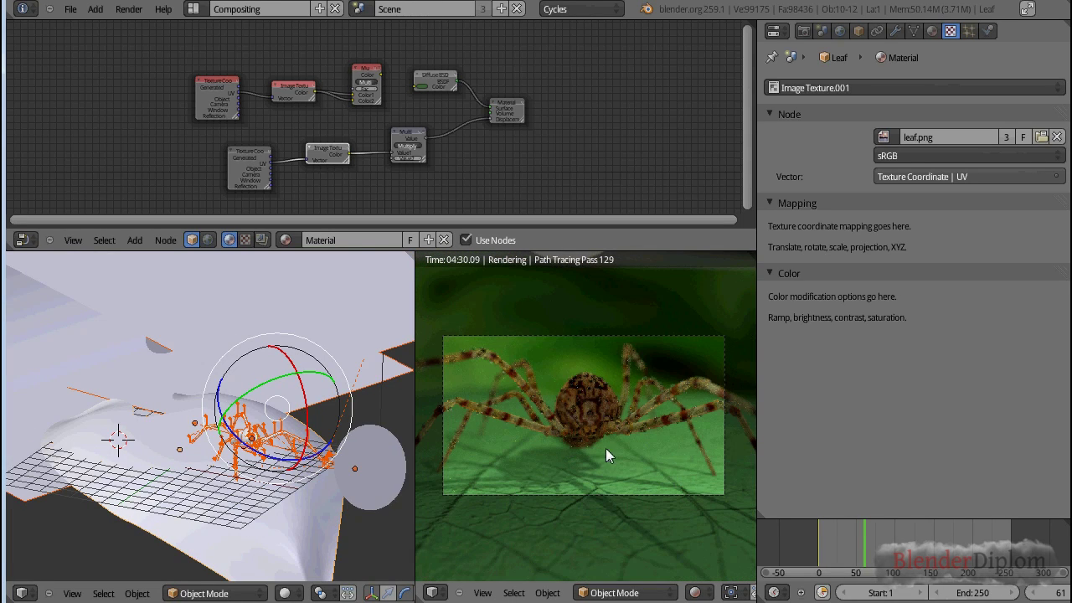
{"action": "scroll", "coordinate": [293, 476], "scroll_direction": "up", "scroll_amount": 1}
{"action": "middle_click_drag", "start_coordinate": [293, 476], "coordinate": [298, 488]}
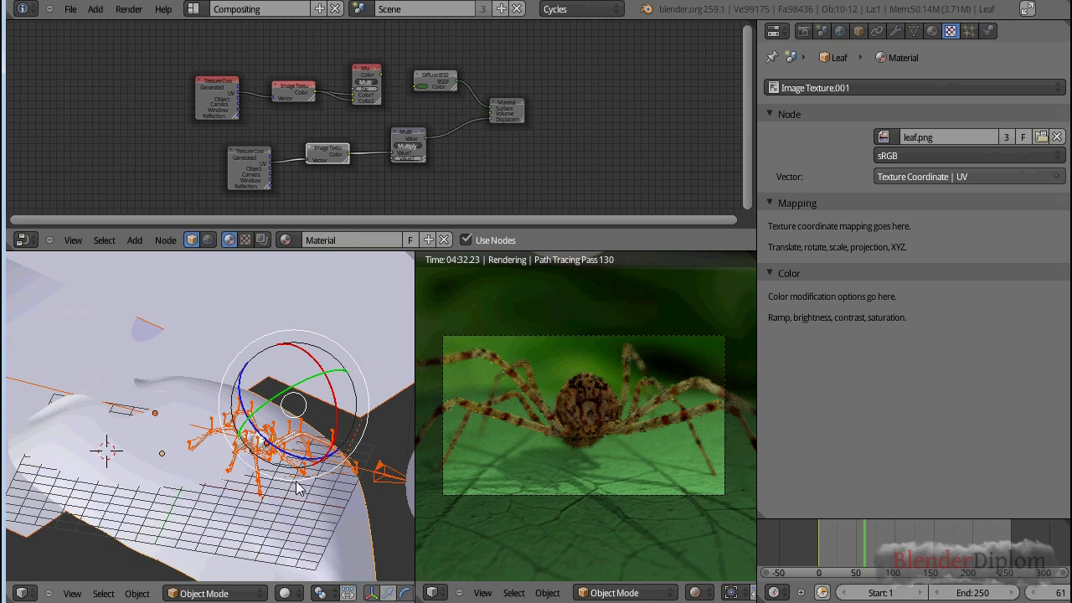
{"action": "scroll", "coordinate": [298, 489], "scroll_direction": "up", "scroll_amount": 4}
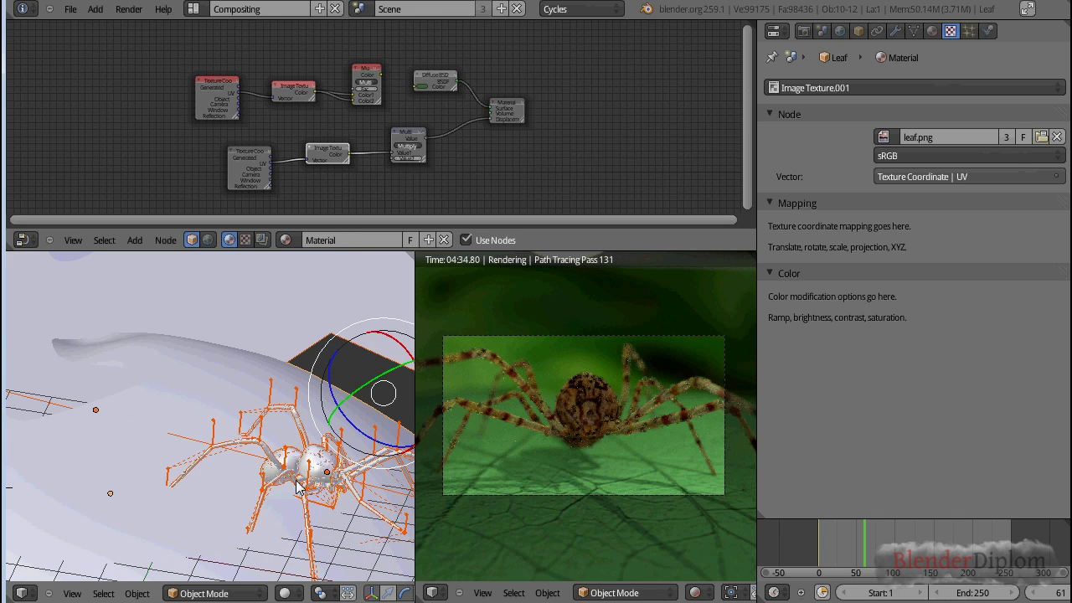
Look at the VelvetMap.png texture in the UV Editing layout and return to the Compositing layout.
{"action": "key", "text": "ctrl+Left"}
{"action": "key", "text": "ctrl+Left"}
{"action": "key", "text": "ctrl+Left"}
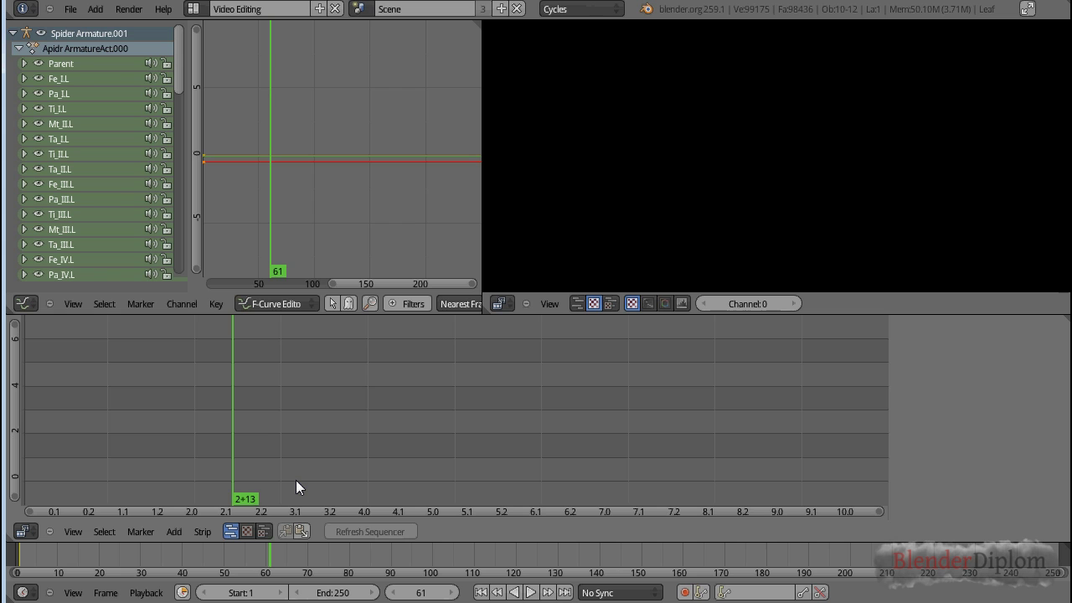
{"action": "key", "text": "ctrl+Left"}
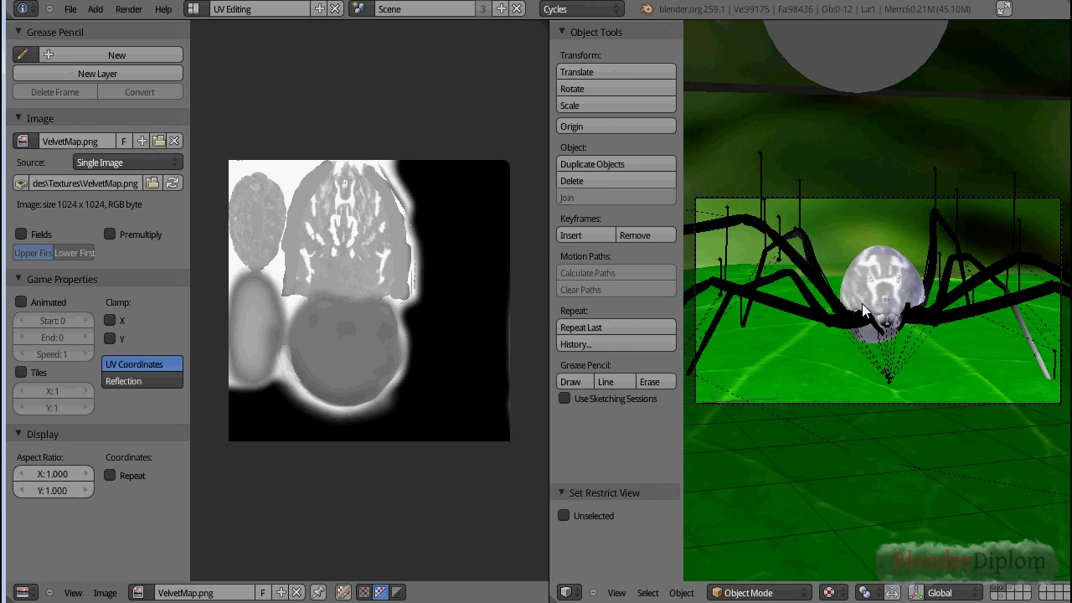
{"action": "key", "text": "ctrl+Right"}
{"action": "key", "text": "ctrl+Right"}
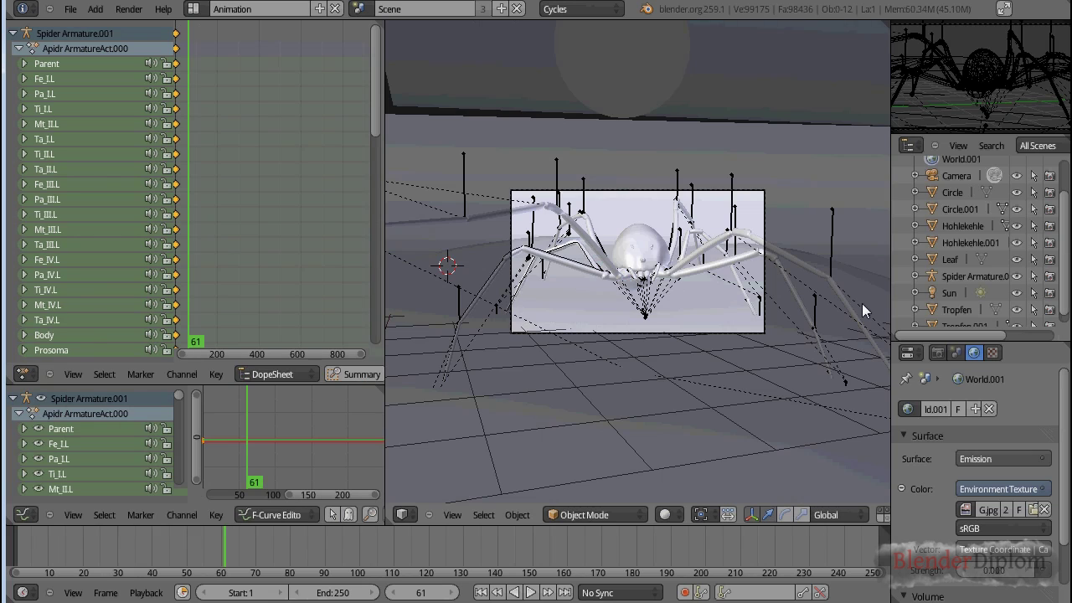
{"action": "key", "text": "ctrl+Right"}
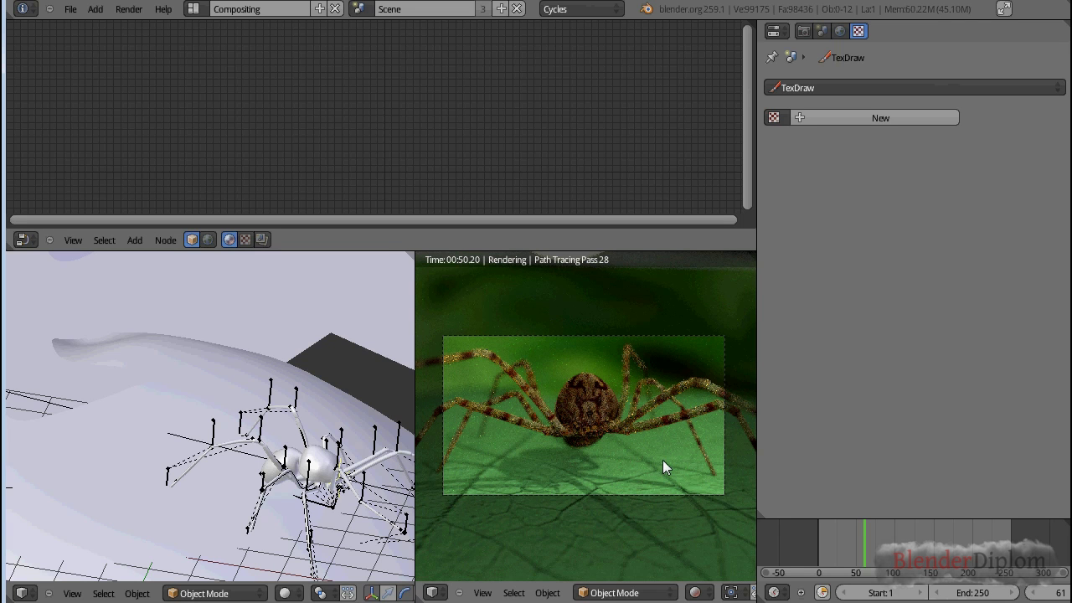
Select the spider's body and bring its Spinne material's Material Output, Mix Closure and RGB conversion nodes closer together.
{"action": "right_click", "coordinate": [338, 478]}
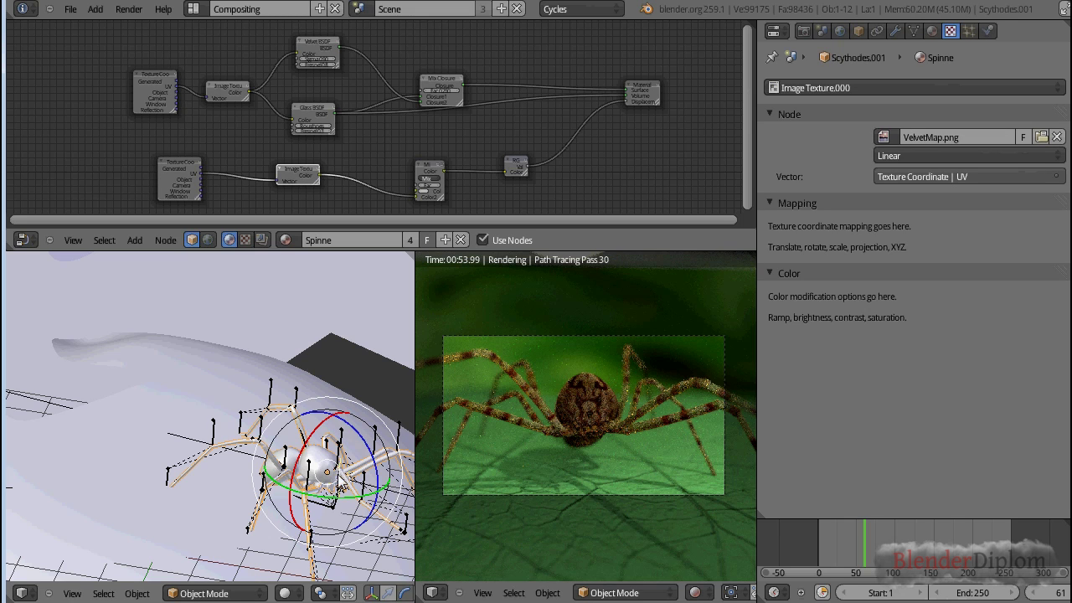
{"action": "middle_click_drag", "start_coordinate": [464, 148], "coordinate": [454, 135]}
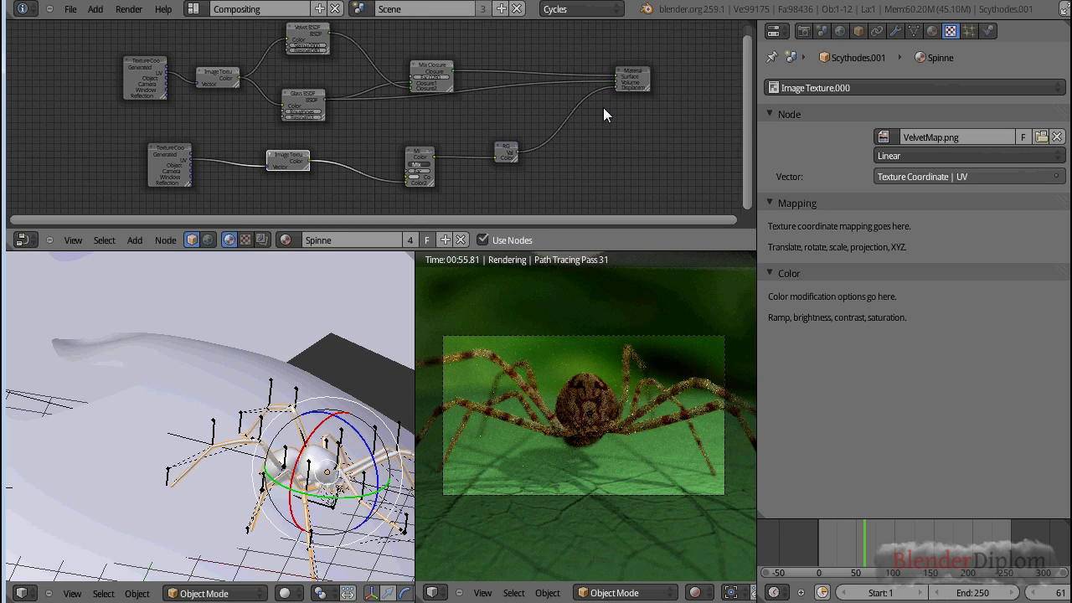
{"action": "left_click_drag", "start_coordinate": [621, 71], "coordinate": [555, 78]}
{"action": "left_click_drag", "start_coordinate": [435, 74], "coordinate": [455, 62]}
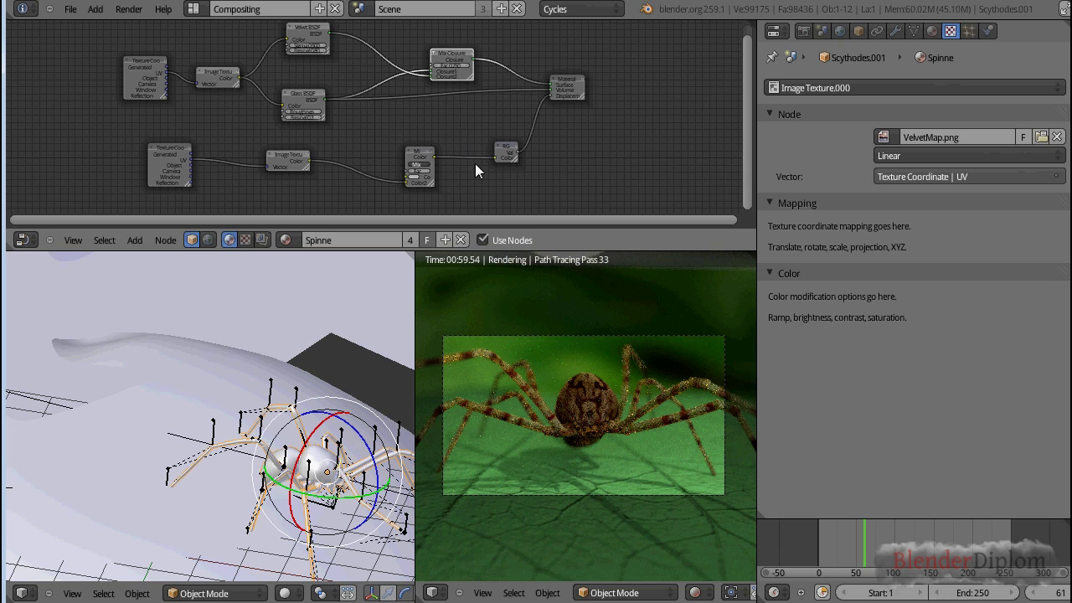
{"action": "left_click_drag", "start_coordinate": [502, 151], "coordinate": [471, 148]}
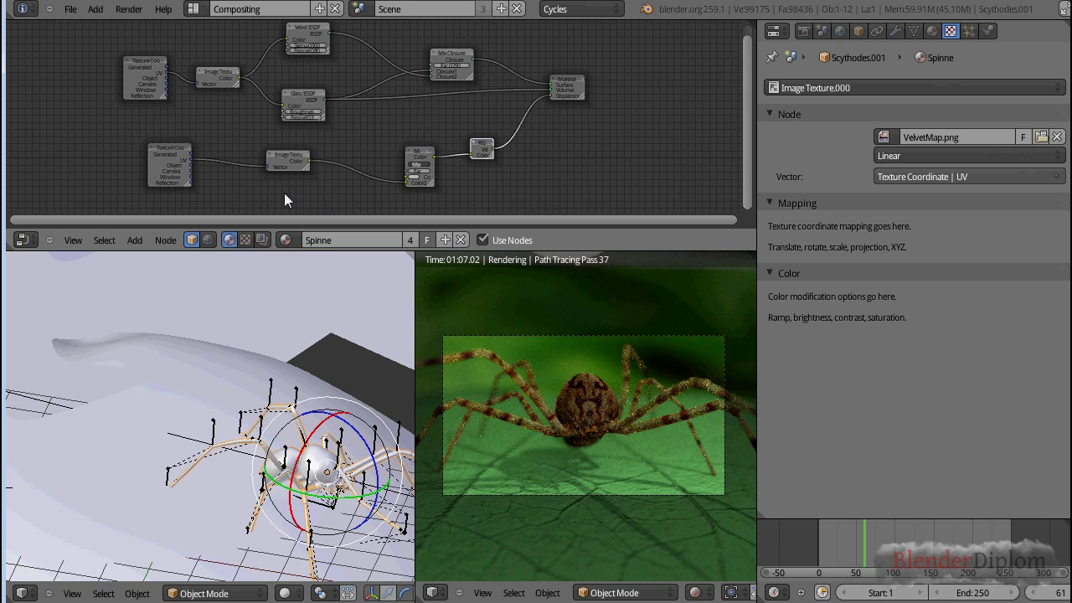
Reposition the Glass BSDF and Mix Closure nodes, and examine how the Velvet and Glass shaders feed the material's surface and volume.
{"action": "scroll", "coordinate": [278, 192], "scroll_direction": "up", "scroll_amount": 2}
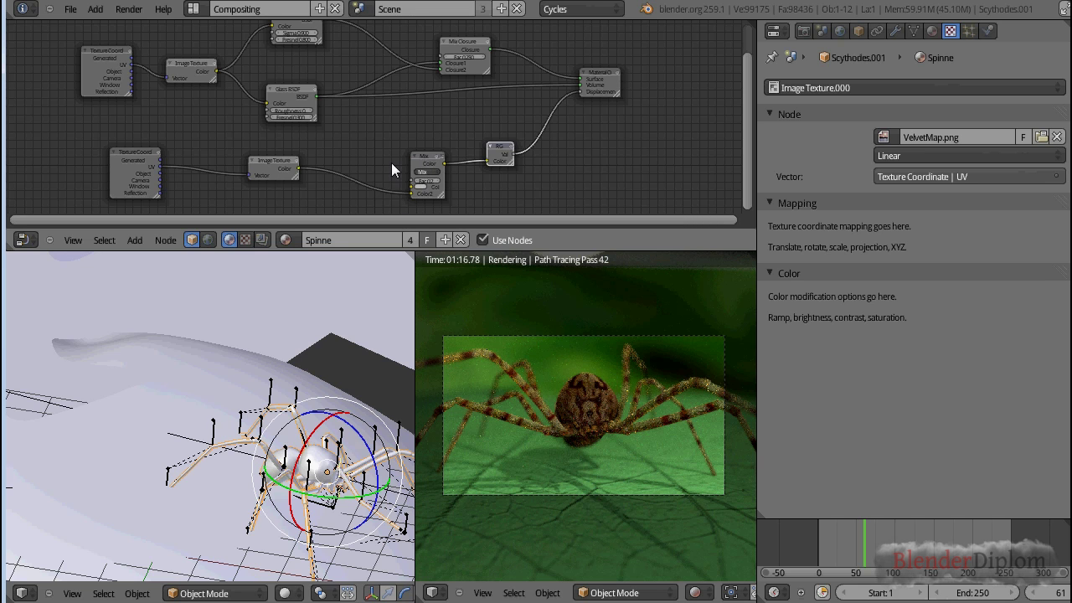
{"action": "scroll", "coordinate": [674, 74], "scroll_direction": "up", "scroll_amount": 2}
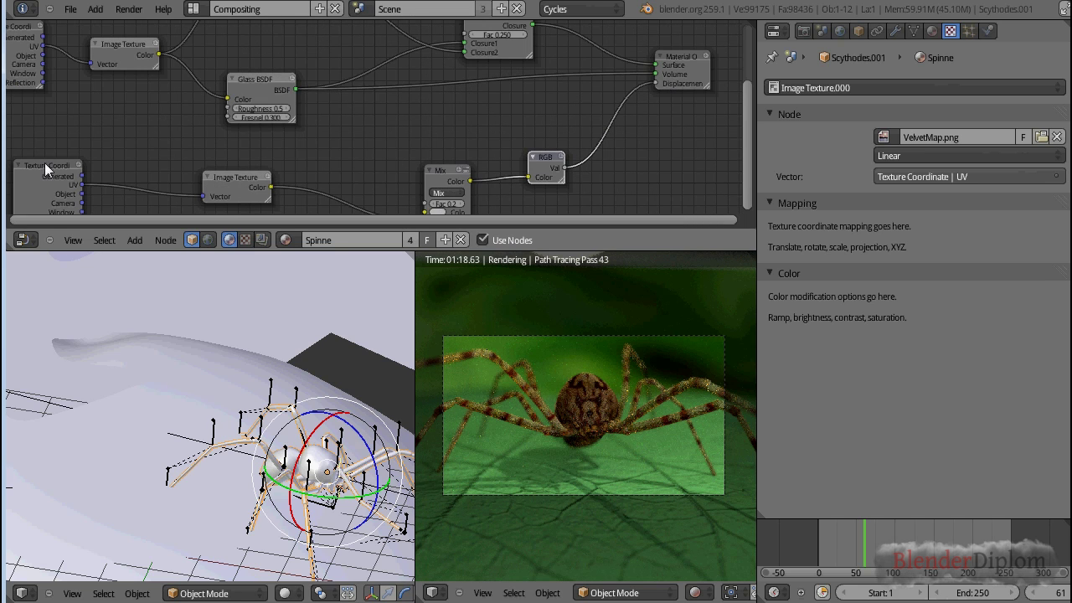
{"action": "middle_click_drag", "start_coordinate": [146, 125], "coordinate": [179, 180]}
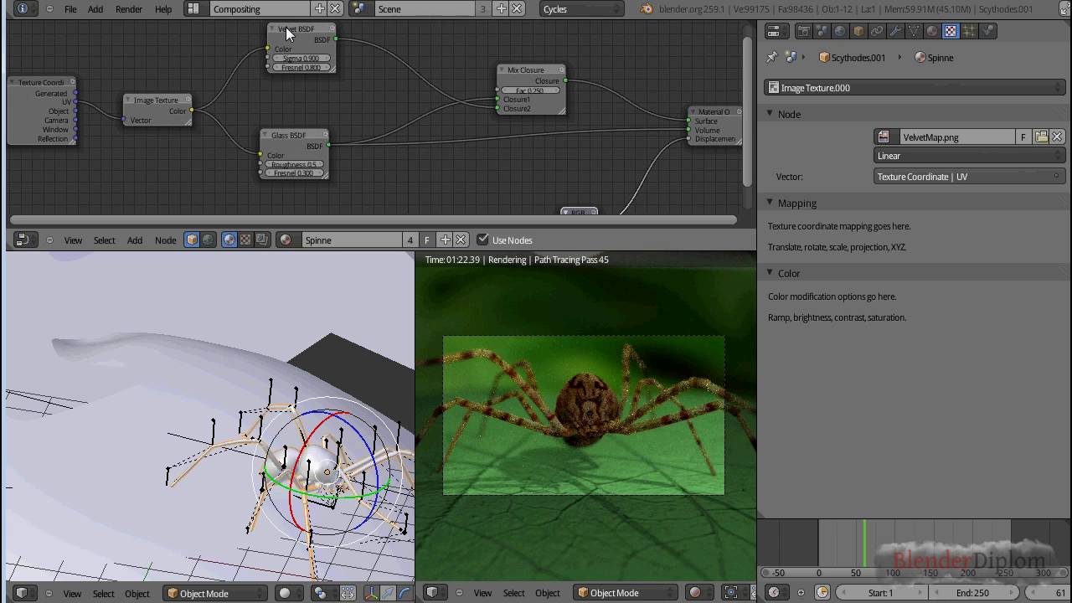
{"action": "left_click_drag", "start_coordinate": [302, 128], "coordinate": [303, 120]}
{"action": "left_click_drag", "start_coordinate": [538, 76], "coordinate": [535, 70]}
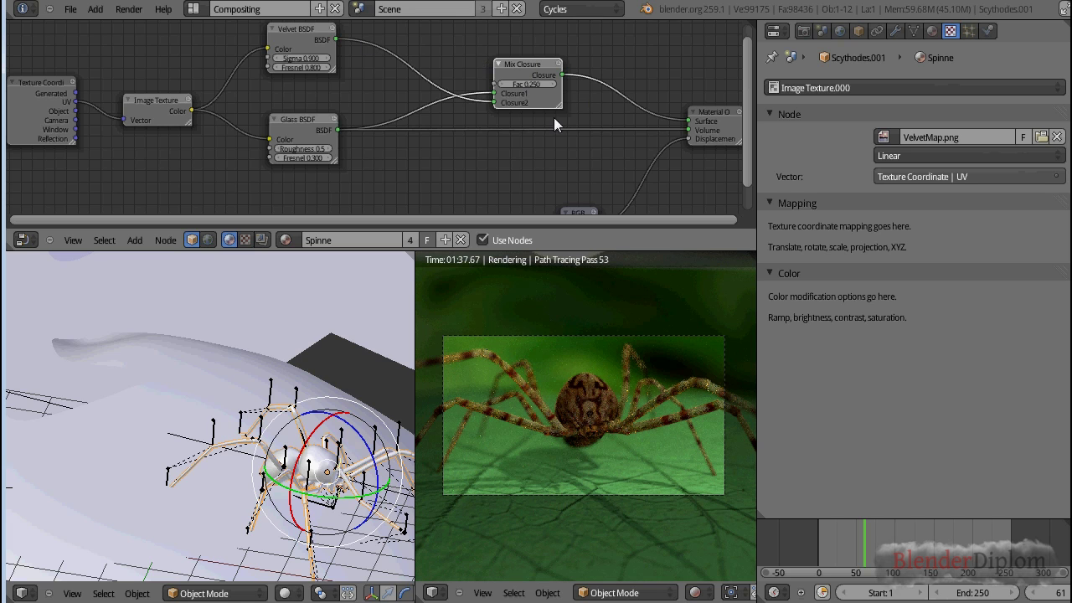
{"action": "scroll", "coordinate": [581, 129], "scroll_direction": "up", "scroll_amount": 2}
{"action": "middle_click_drag", "start_coordinate": [581, 129], "coordinate": [475, 150]}
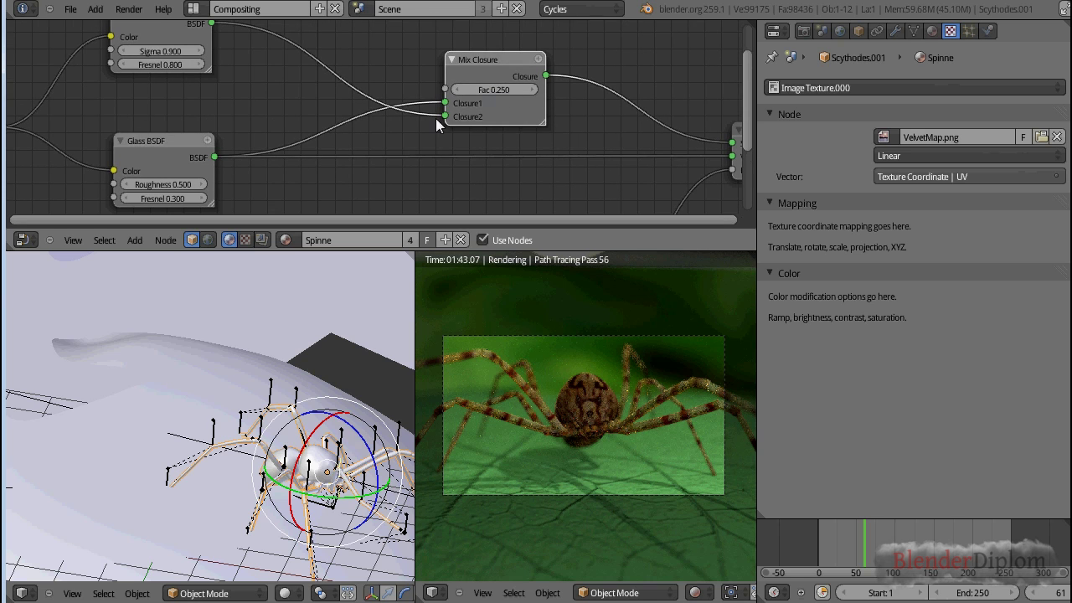
{"action": "scroll", "coordinate": [376, 118], "scroll_direction": "down", "scroll_amount": 1}
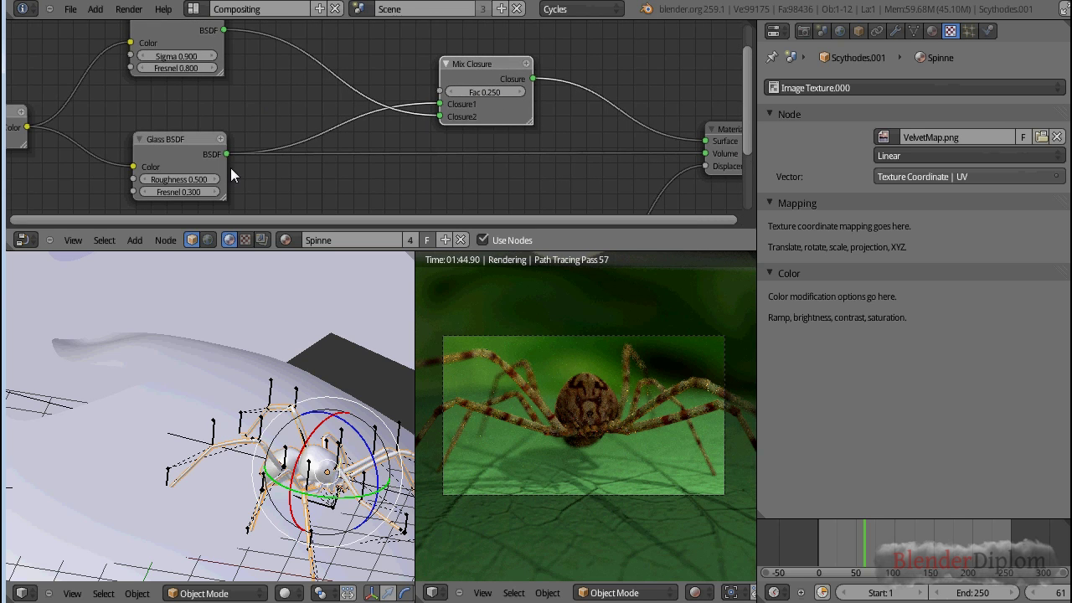
{"action": "scroll", "coordinate": [621, 158], "scroll_direction": "down", "scroll_amount": 1}
{"action": "scroll", "coordinate": [621, 157], "scroll_direction": "down", "scroll_amount": 1}
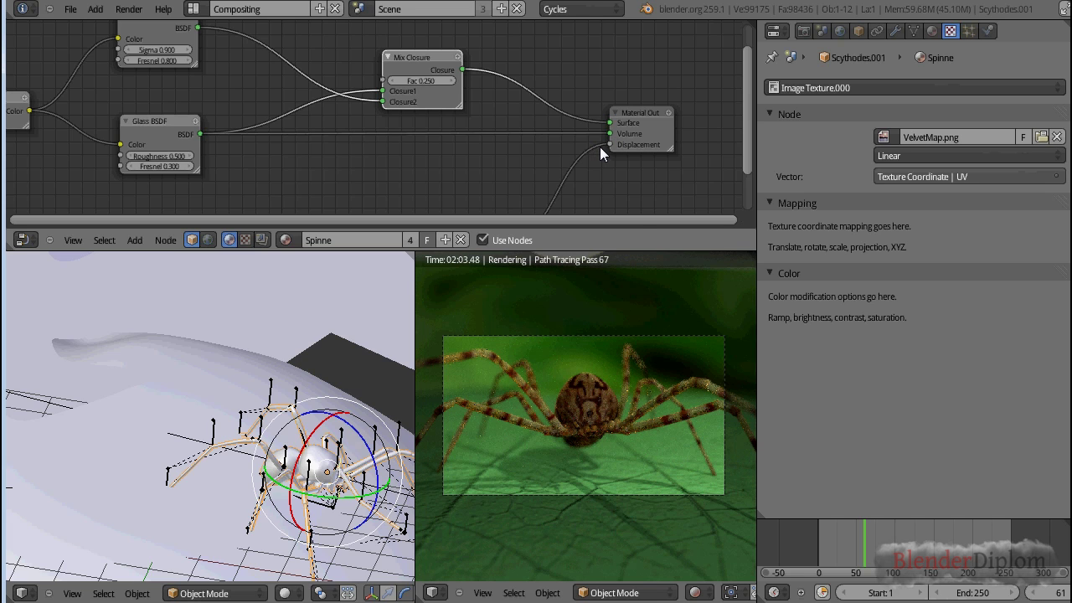
Open the recent file CyclesTut.blend, and enlarge the 3D viewport showing the camera view.
{"action": "key", "text": "ctrl+shift+o"}
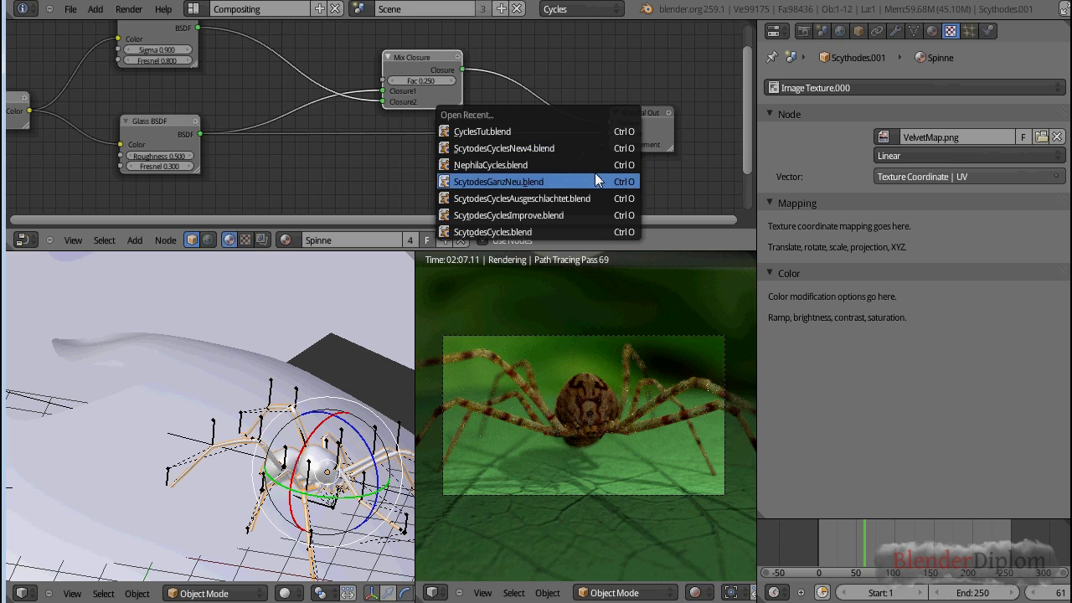
{"action": "left_click", "coordinate": [593, 132]}
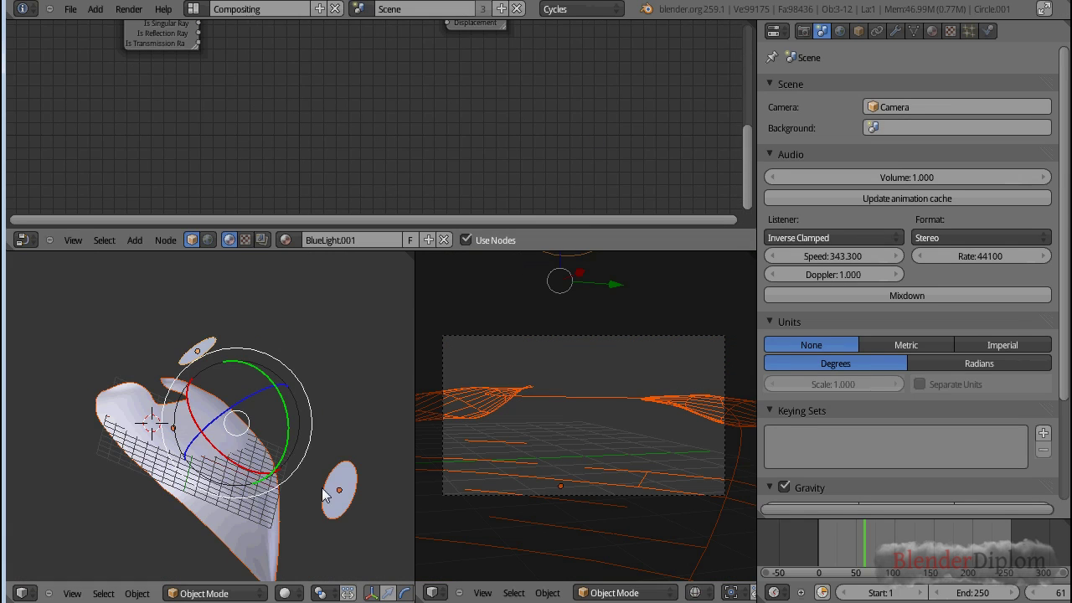
{"action": "scroll", "coordinate": [322, 485], "scroll_direction": "down", "scroll_amount": 3}
{"action": "middle_click_drag", "start_coordinate": [321, 476], "coordinate": [295, 446]}
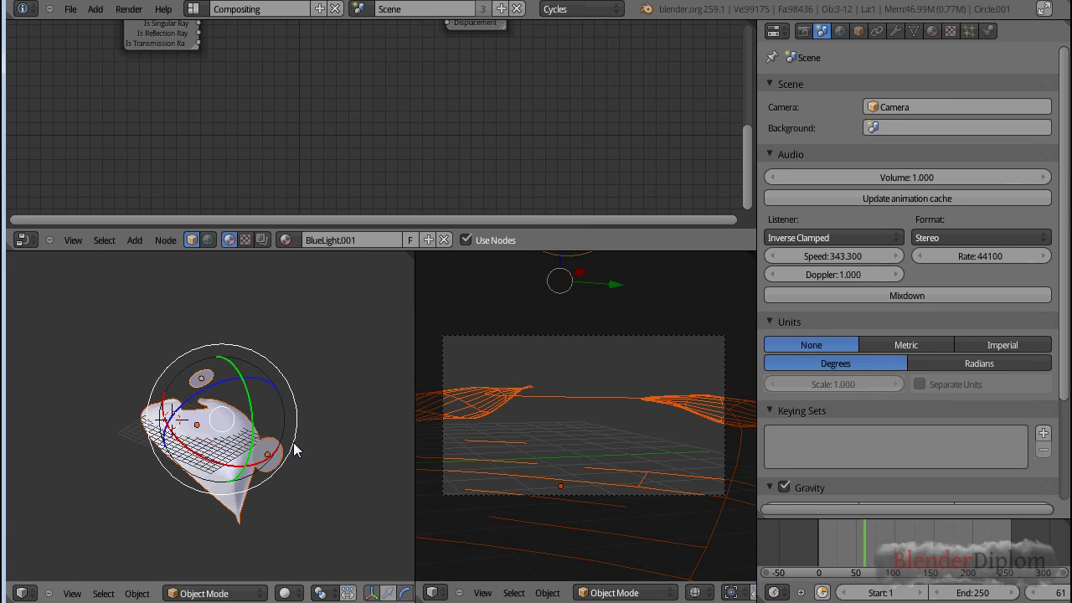
{"action": "left_click_drag", "start_coordinate": [418, 427], "coordinate": [320, 426]}
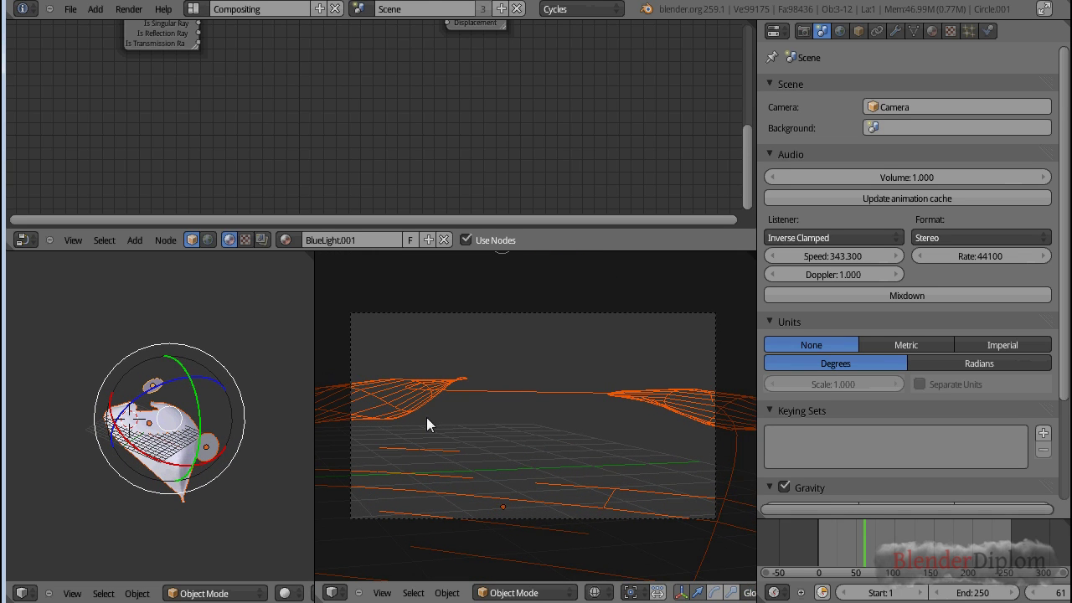
{"action": "middle_click_drag", "start_coordinate": [425, 444], "coordinate": [438, 464], "text": "shift"}
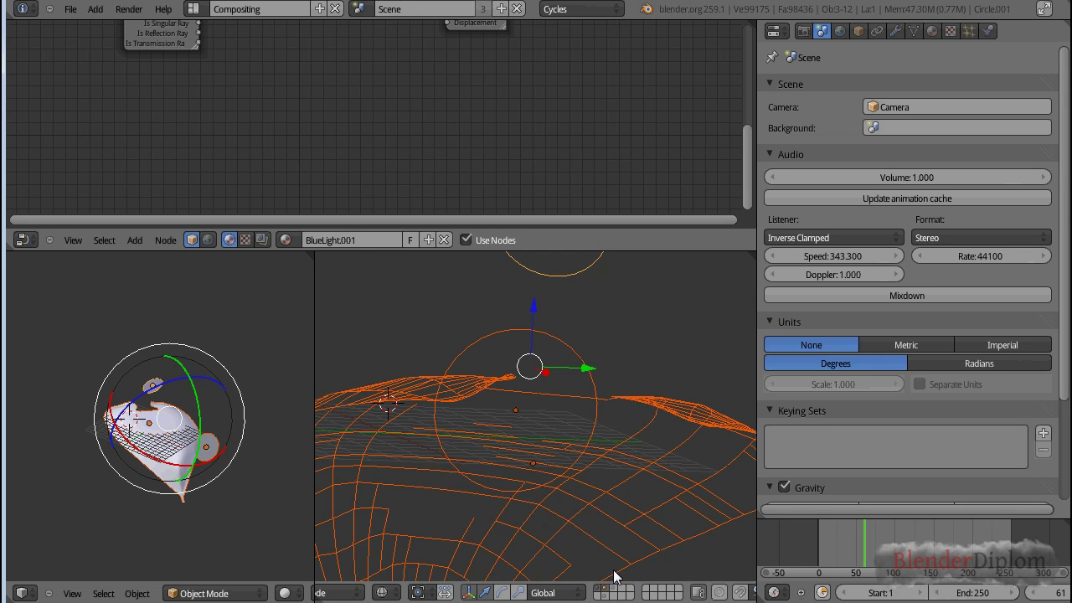
Switch to an empty layer, reset the 3D cursor to the origin, and add a plane scaled up to nearly fill the grid.
{"action": "left_click", "coordinate": [625, 595]}
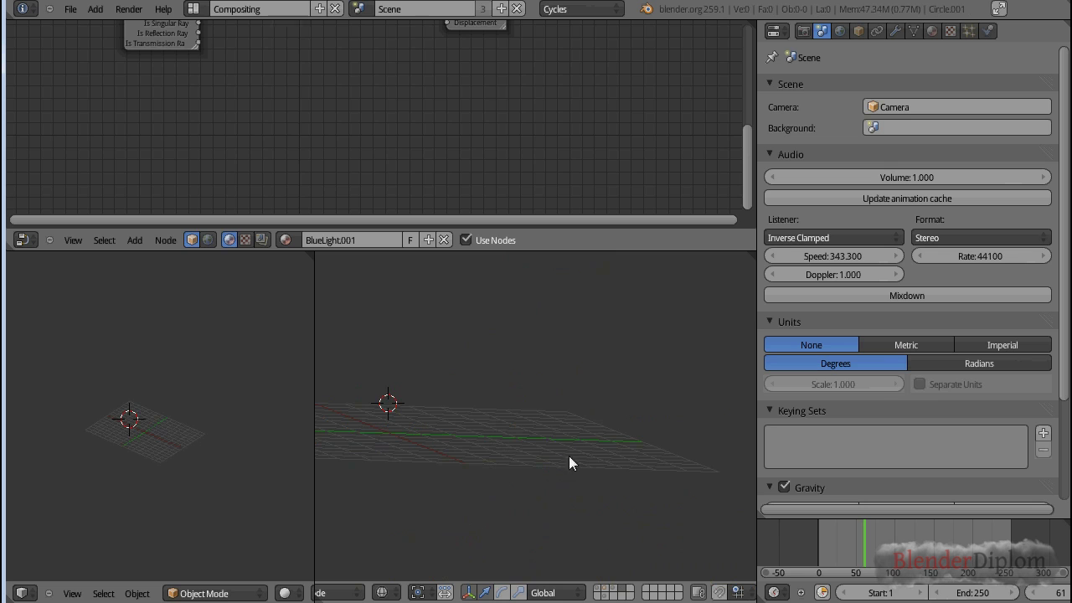
{"action": "key", "text": "shift+c"}
{"action": "key", "text": "shift+a"}
{"action": "mouse_move", "coordinate": [502, 360]}
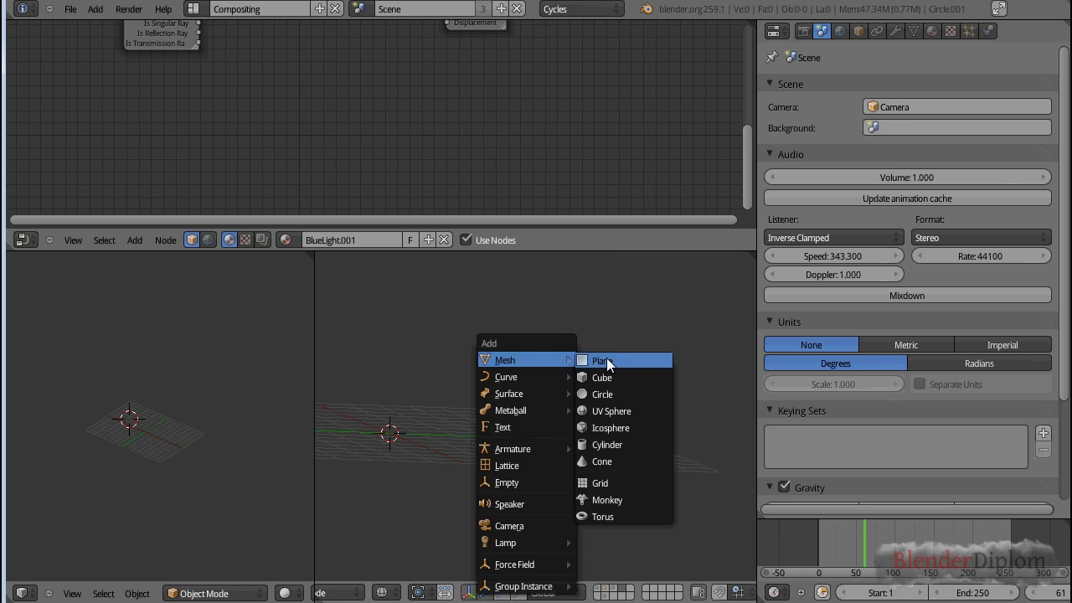
{"action": "left_click", "coordinate": [607, 363]}
{"action": "key", "text": "s"}
{"action": "left_click", "coordinate": [563, 500]}
{"action": "middle_click_drag", "start_coordinate": [492, 454], "coordinate": [557, 465], "text": "shift"}
{"action": "middle_click_drag", "start_coordinate": [369, 401], "coordinate": [529, 459]}
{"action": "scroll", "coordinate": [491, 394], "scroll_direction": "down", "scroll_amount": 2}
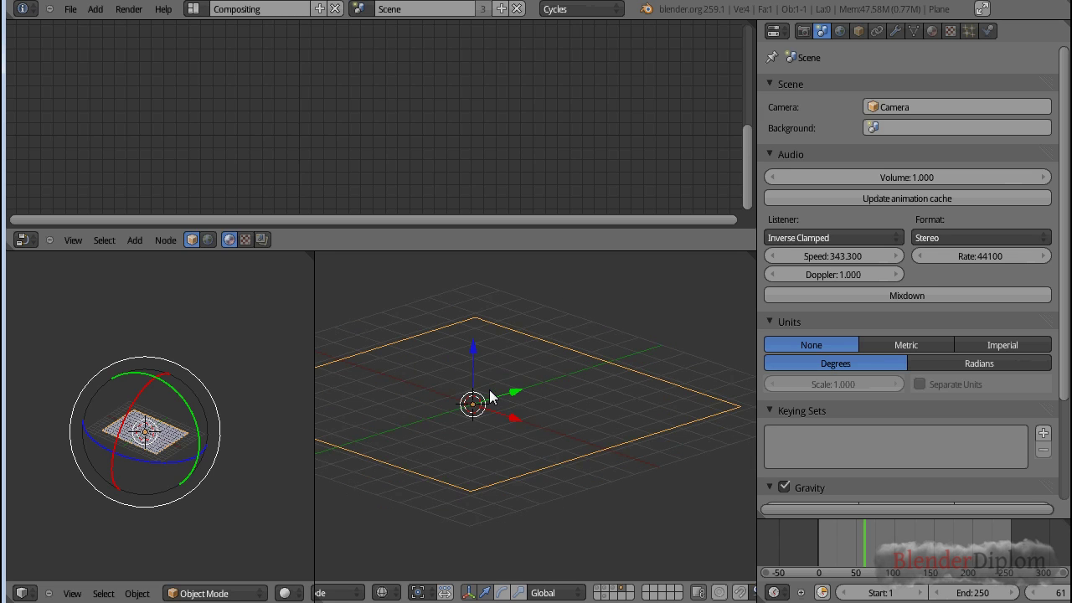
{"action": "scroll", "coordinate": [701, 510], "scroll_direction": "down", "scroll_amount": 1}
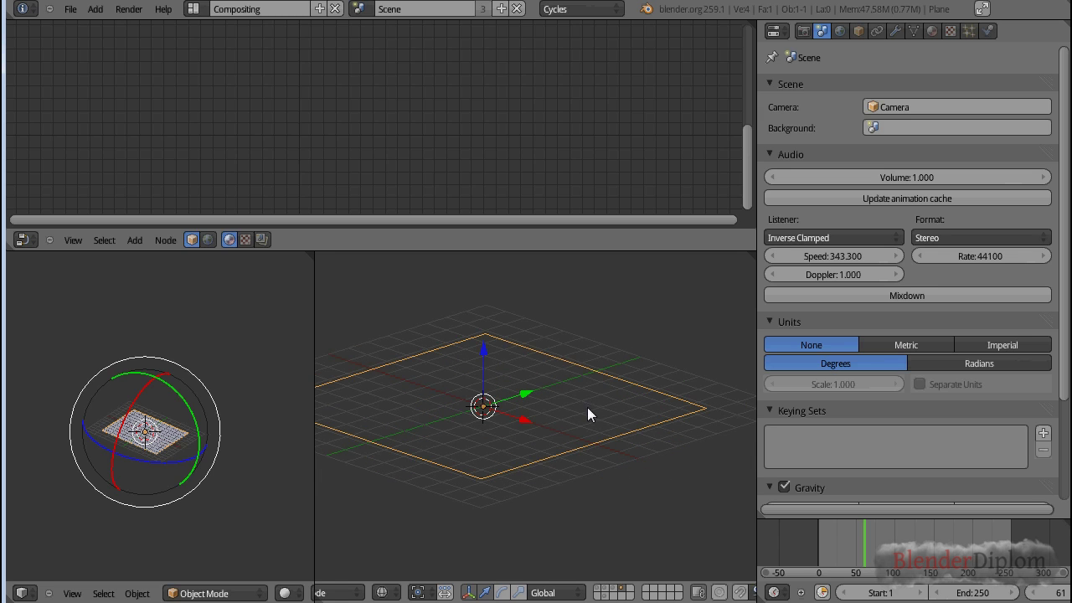
Add a monkey mesh at the origin, and rotate and scale it in the side view.
{"action": "key", "text": "shift+a"}
{"action": "mouse_move", "coordinate": [581, 361]}
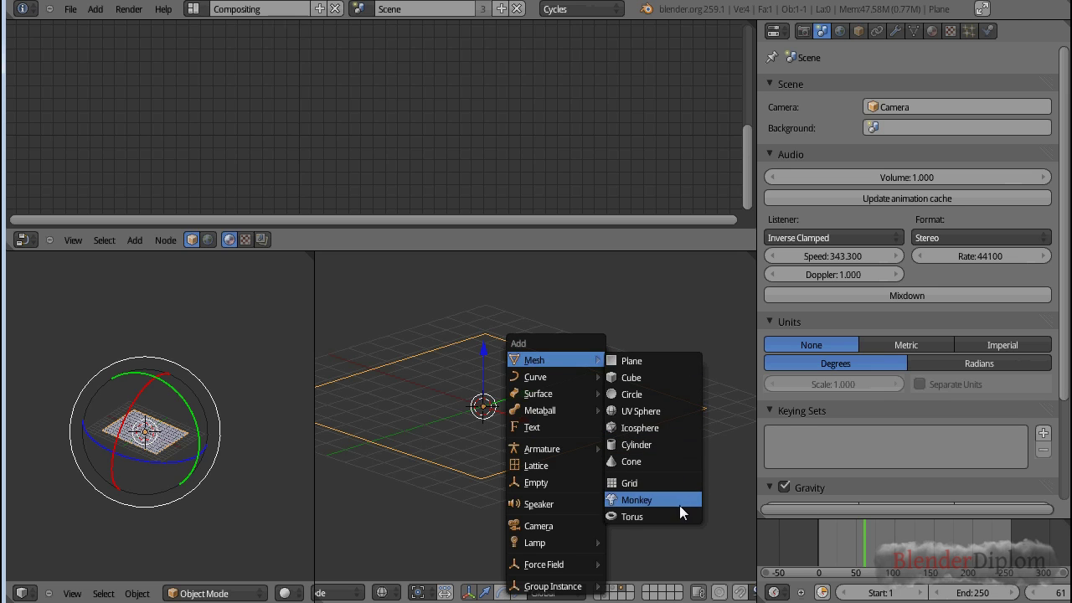
{"action": "left_click", "coordinate": [680, 505]}
{"action": "key", "text": "KP_3"}
{"action": "key", "text": "r"}
{"action": "left_click", "coordinate": [599, 395]}
{"action": "key", "text": "s"}
{"action": "left_click", "coordinate": [588, 514]}
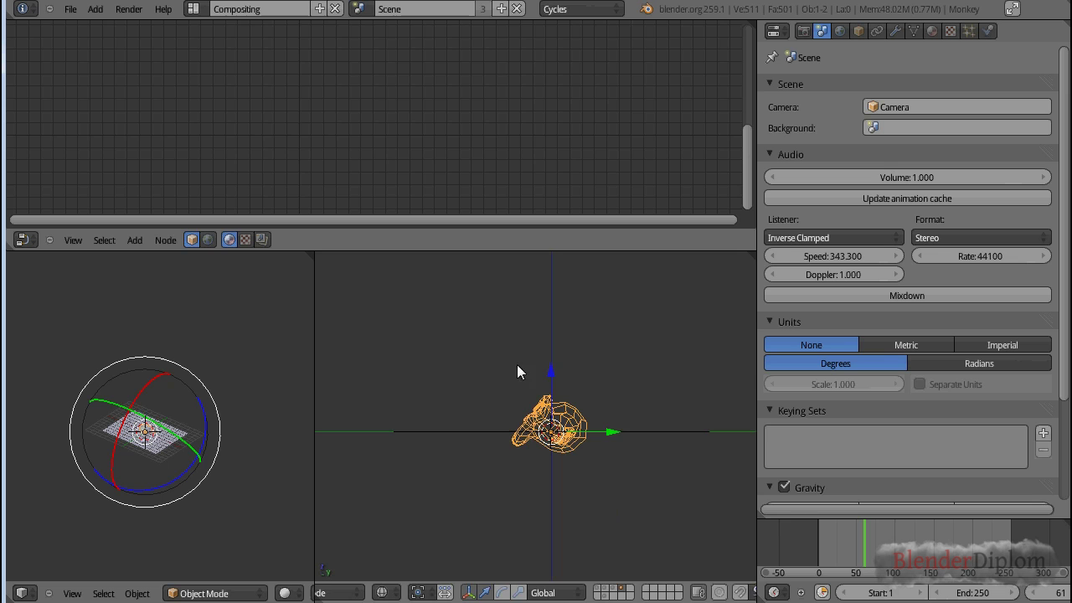
Move the monkey up 0.576 units along the Z axis in the side view.
{"action": "right_click", "coordinate": [549, 355], "text": "shift"}
{"action": "key", "text": "ctrl+t"}
{"action": "left_click", "coordinate": [547, 356]}
Shade the monkey smooth and give it a level 2 subdivision surface.
{"action": "key", "text": "t"}
{"action": "scroll", "coordinate": [423, 444], "scroll_direction": "down", "scroll_amount": 8}
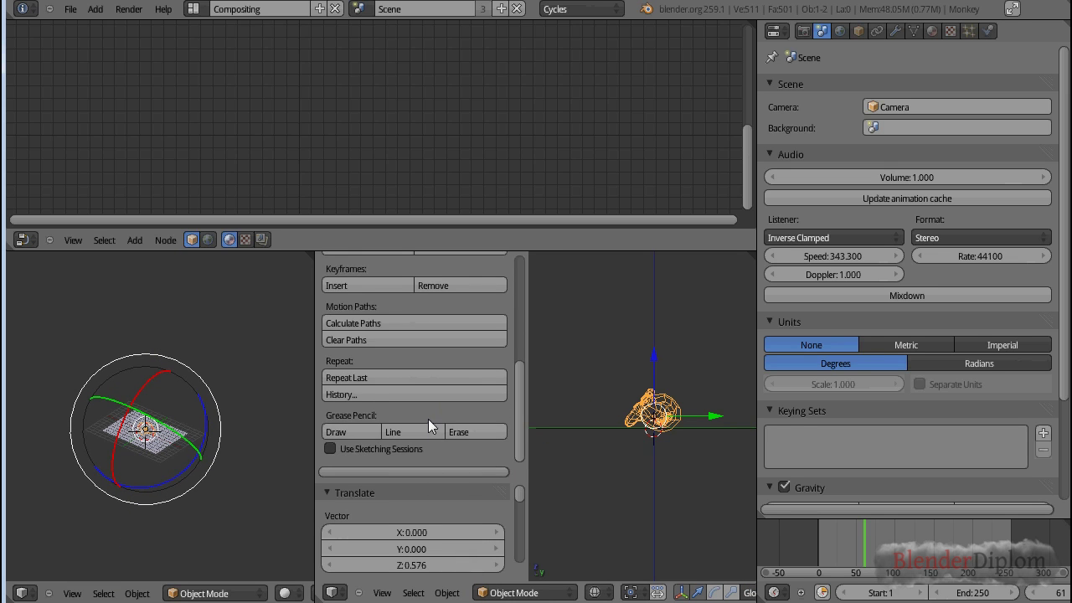
{"action": "scroll", "coordinate": [432, 411], "scroll_direction": "up", "scroll_amount": 5}
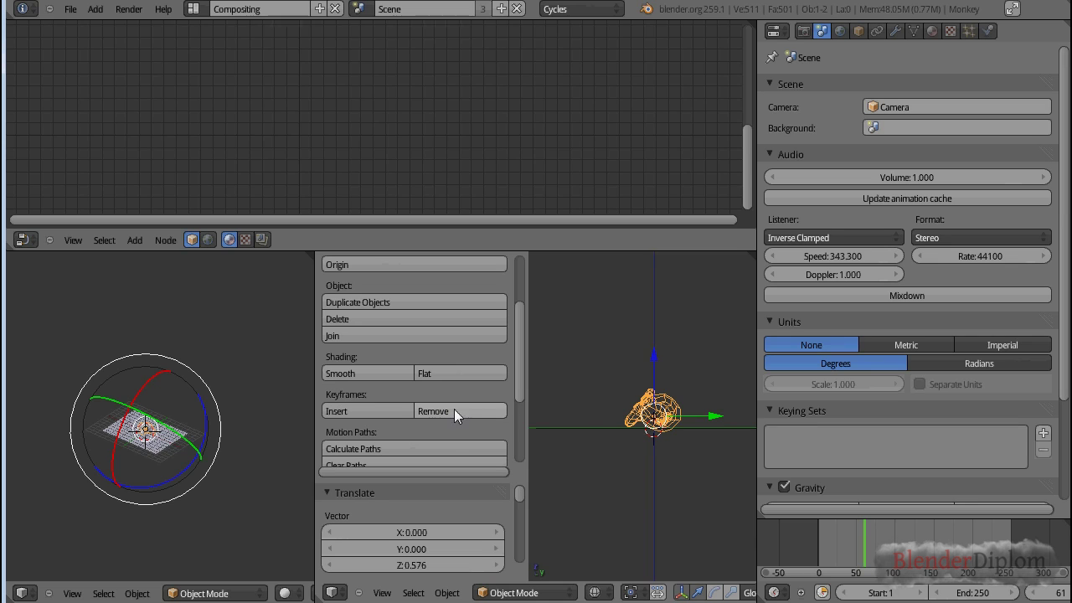
{"action": "left_click", "coordinate": [393, 369]}
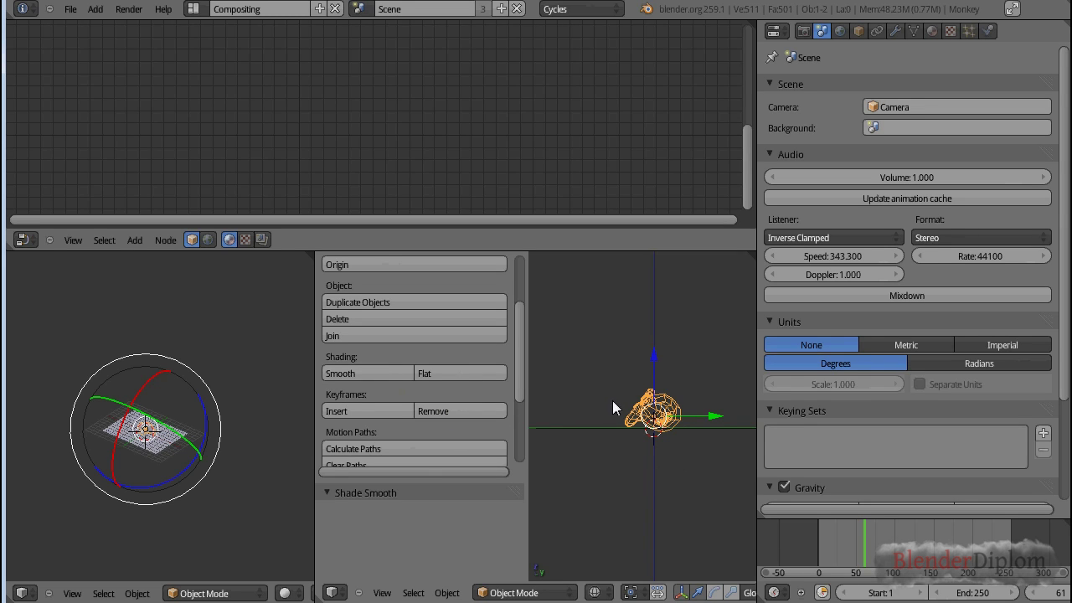
{"action": "key", "text": "ctrl+2"}
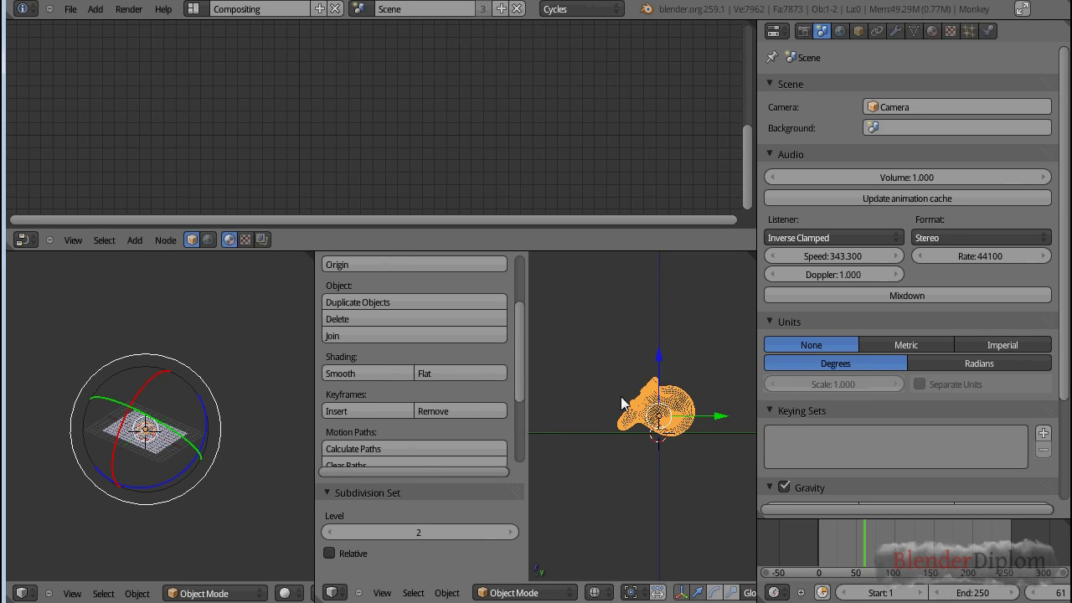
Fine-tune the monkey's rotation and height so it rests on the plane, and display the scene with solid shading.
{"action": "key", "text": "t"}
{"action": "scroll", "coordinate": [547, 389], "scroll_direction": "up", "scroll_amount": 3}
{"action": "key", "text": "r"}
{"action": "left_click", "coordinate": [526, 407]}
{"action": "key", "text": "g"}
{"action": "key", "text": "z"}
{"action": "left_click", "coordinate": [449, 321]}
{"action": "middle_click_drag", "start_coordinate": [448, 325], "coordinate": [650, 371]}
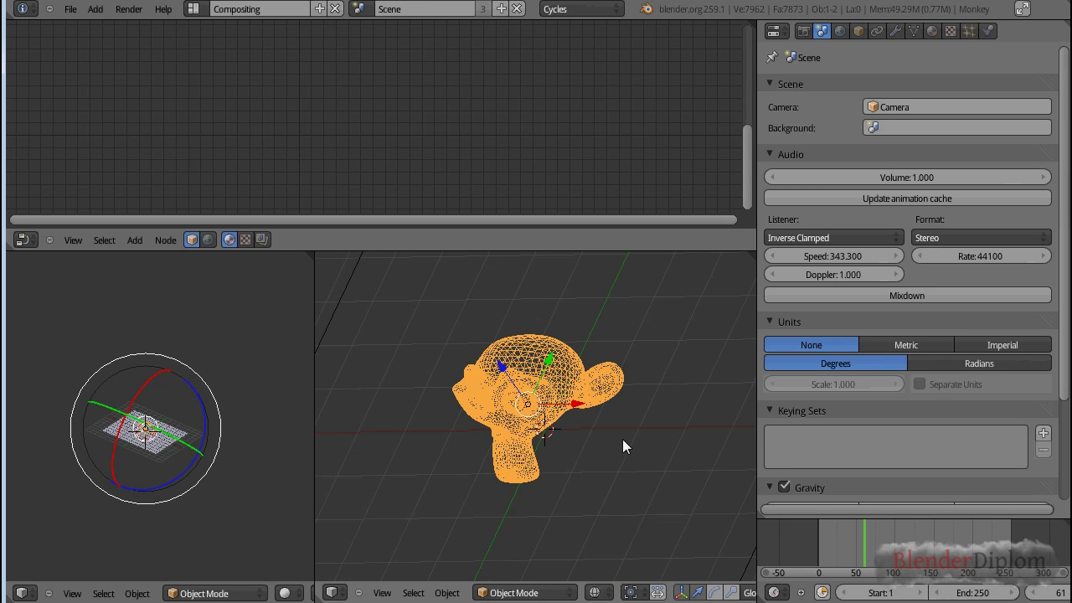
{"action": "key", "text": "z"}
{"action": "key", "text": "KP_7"}
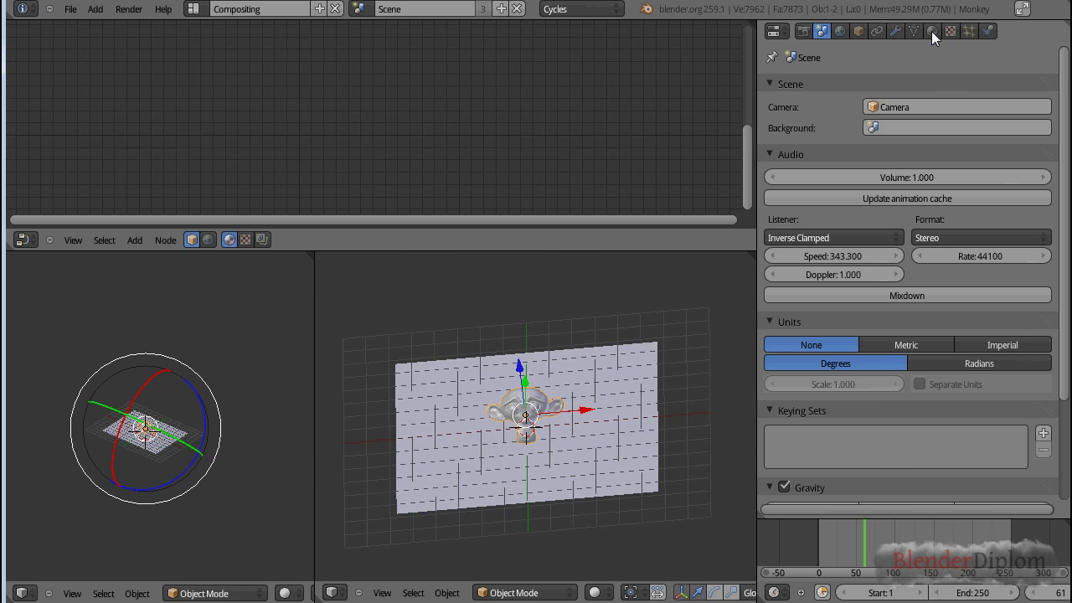
Create a new material for the monkey with a Glass BSDF surface coloured blue (R 0.000, G 0.02585, B 0.800).
{"action": "left_click", "coordinate": [931, 31]}
{"action": "left_click", "coordinate": [852, 146]}
{"action": "left_click", "coordinate": [921, 192]}
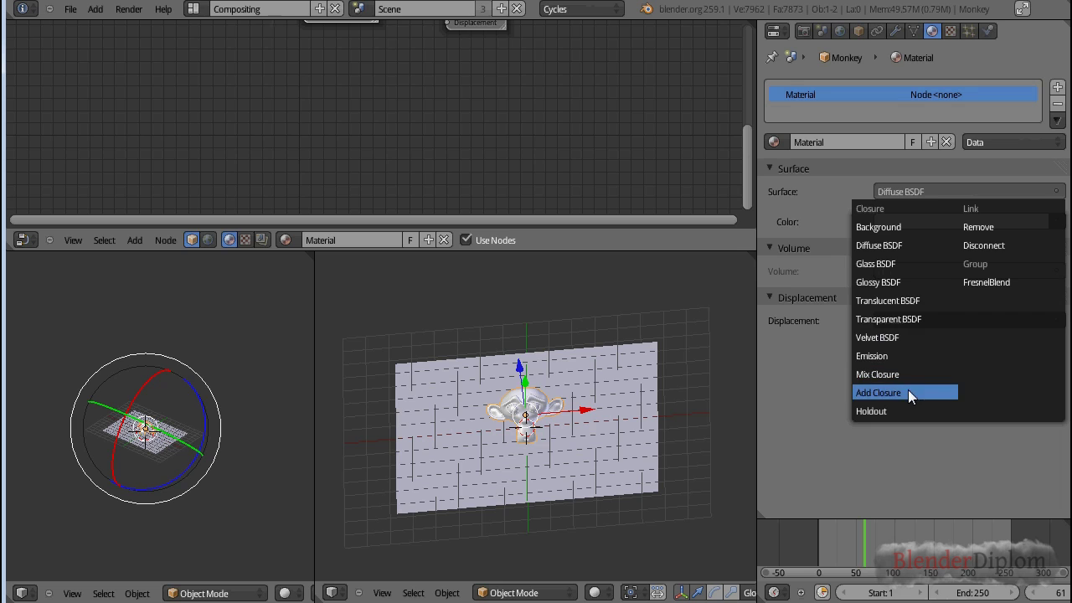
{"action": "left_click", "coordinate": [897, 263]}
{"action": "left_click", "coordinate": [923, 246]}
{"action": "left_click", "coordinate": [1015, 288]}
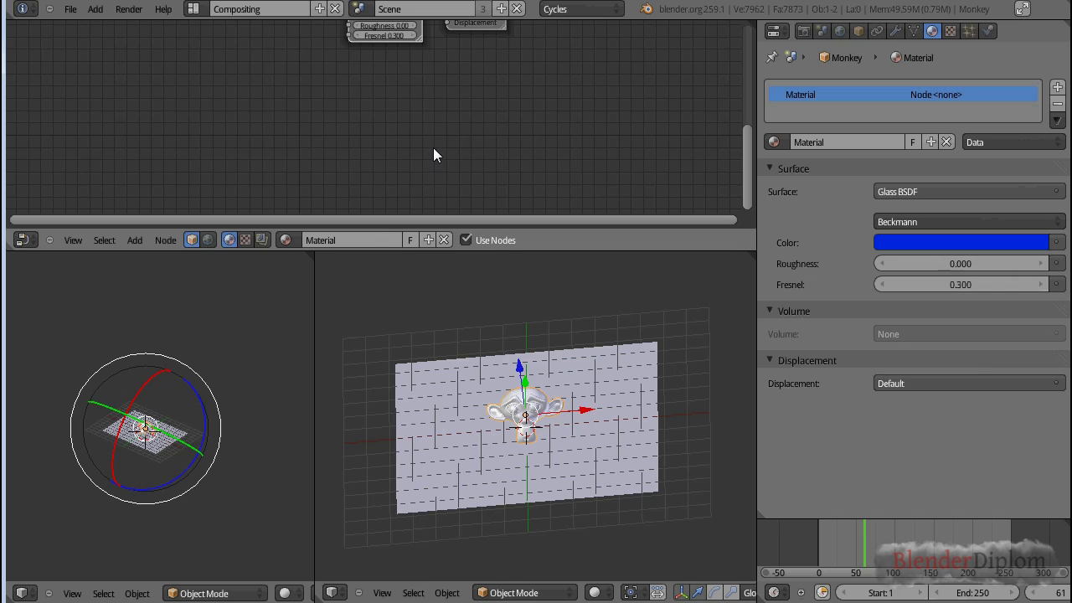
{"action": "scroll", "coordinate": [433, 153], "scroll_direction": "down", "scroll_amount": 2}
{"action": "middle_click_drag", "start_coordinate": [433, 153], "coordinate": [391, 197]}
{"action": "scroll", "coordinate": [390, 205], "scroll_direction": "up", "scroll_amount": 3}
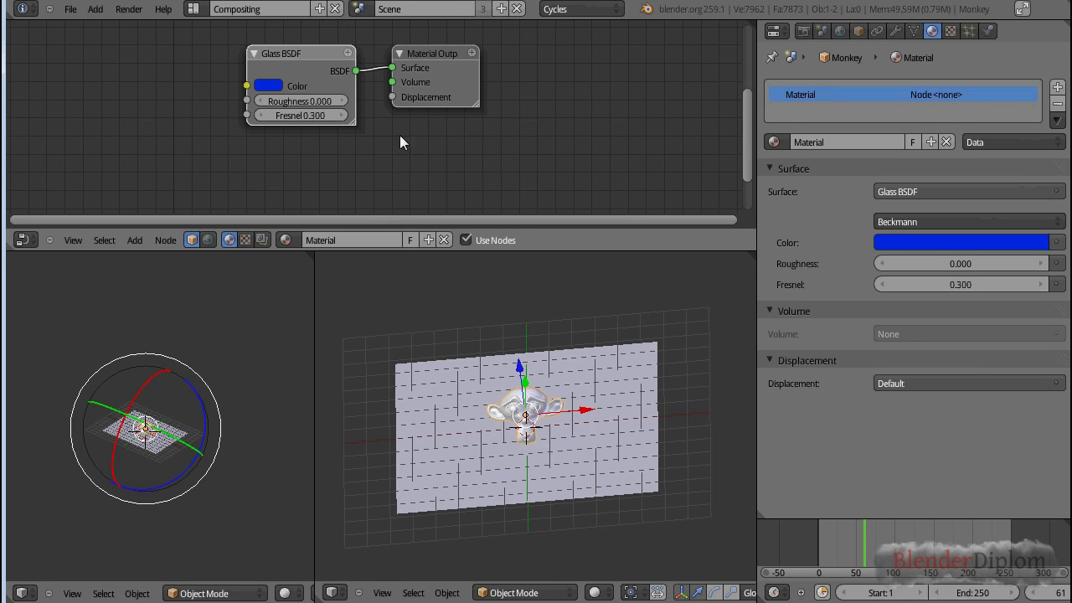
Add a second plane near the floor plane's far corner and rotate it 90 degrees about the Y axis.
{"action": "middle_click_drag", "start_coordinate": [658, 436], "coordinate": [652, 467]}
{"action": "scroll", "coordinate": [649, 460], "scroll_direction": "up", "scroll_amount": 1}
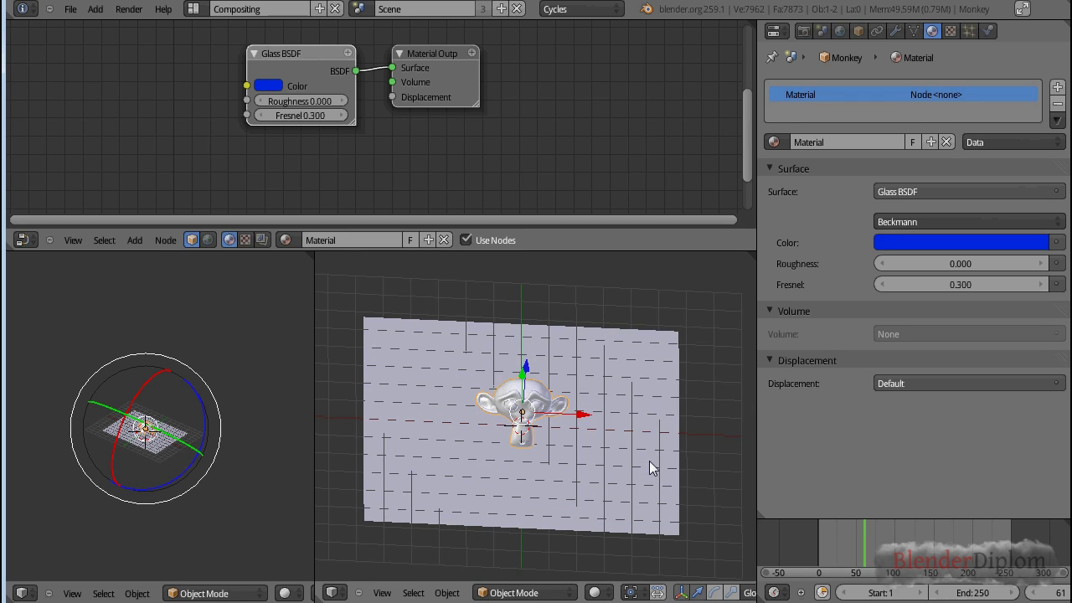
{"action": "key", "text": "shift+a"}
{"action": "key", "text": "Escape"}
{"action": "key", "text": "shift+a"}
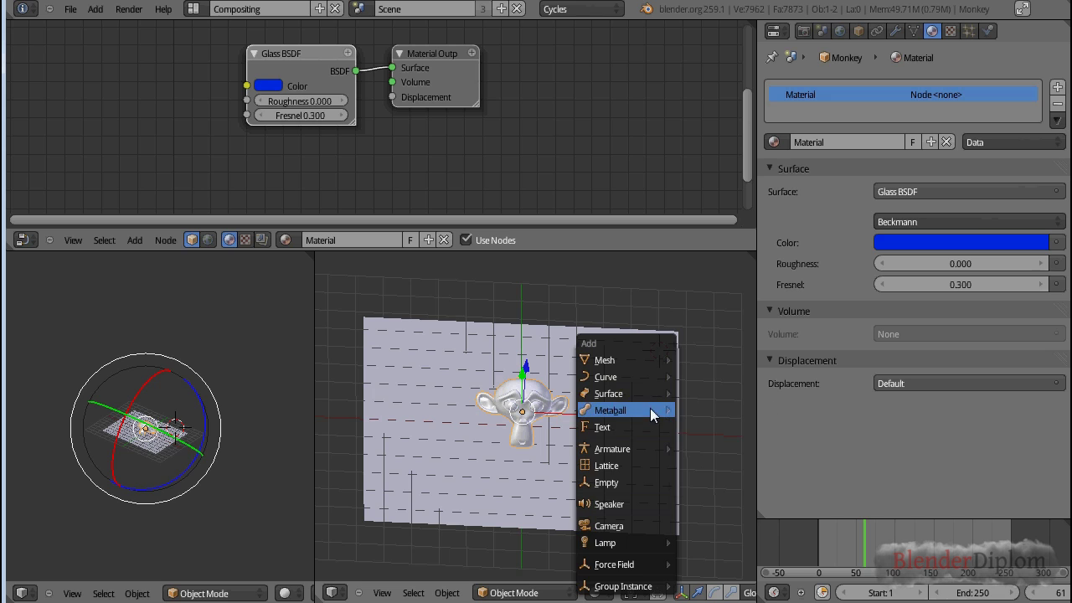
{"action": "mouse_move", "coordinate": [631, 365]}
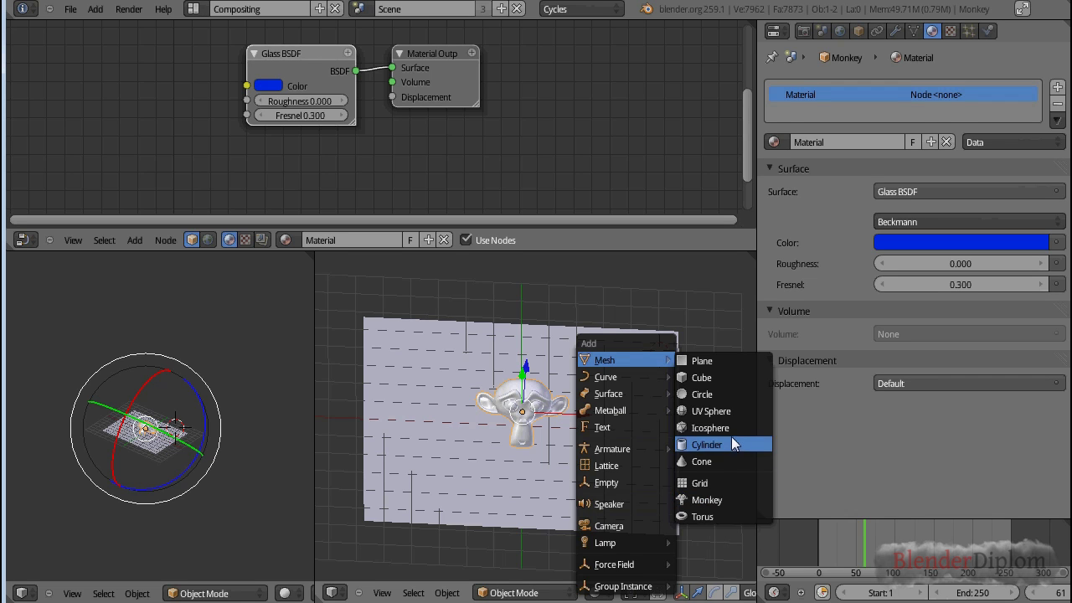
{"action": "left_click", "coordinate": [704, 361]}
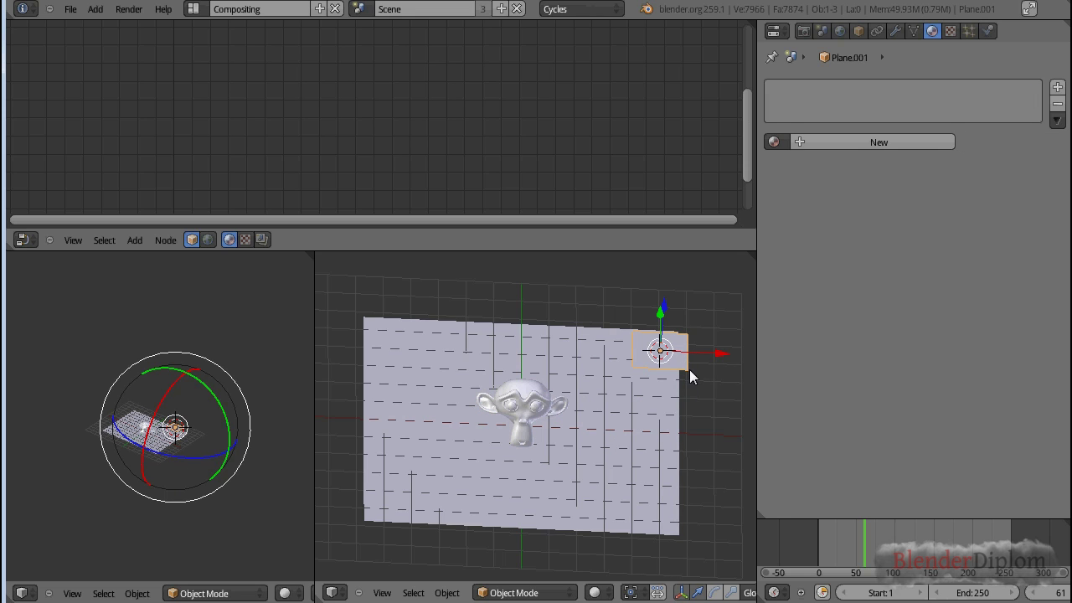
{"action": "type", "text": "ry90"}
{"action": "key", "text": "Return"}
Brighten the monkey's blue glass colour to full value (G 0.0323, B 1.000).
{"action": "right_click", "coordinate": [528, 390]}
{"action": "left_click", "coordinate": [908, 244]}
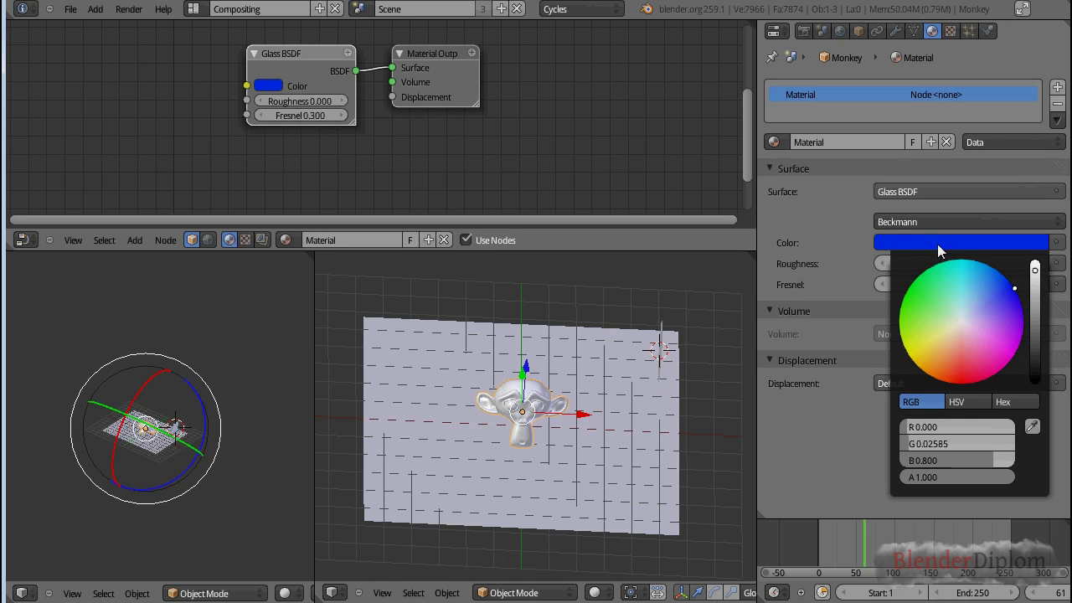
{"action": "mouse_move", "coordinate": [1036, 276]}
{"action": "left_mouse_down"}
{"action": "mouse_move", "coordinate": [1044, 371]}
{"action": "mouse_move", "coordinate": [1035, 266]}
{"action": "left_mouse_up"}
Move the upright plane closer to the monkey's side and give it a new material with an Emission surface.
{"action": "right_click", "coordinate": [663, 345]}
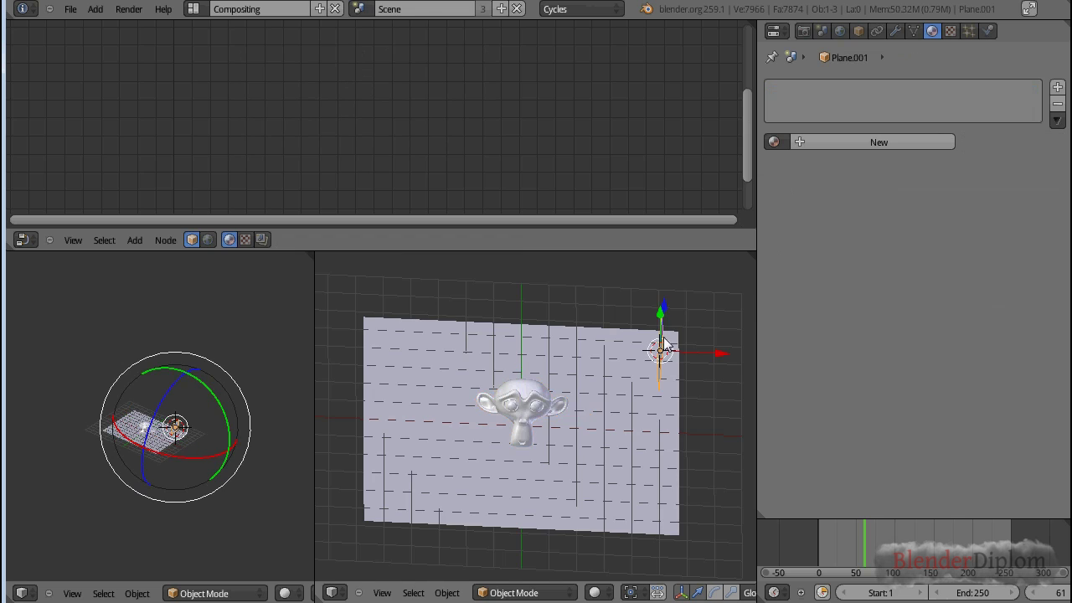
{"action": "key", "text": "g"}
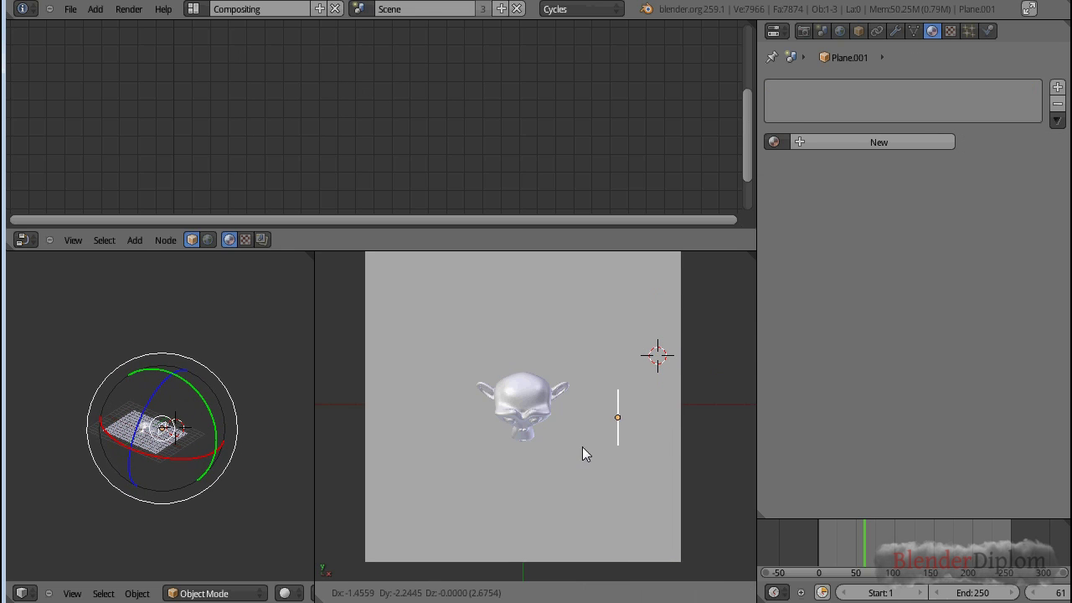
{"action": "left_click", "coordinate": [582, 446]}
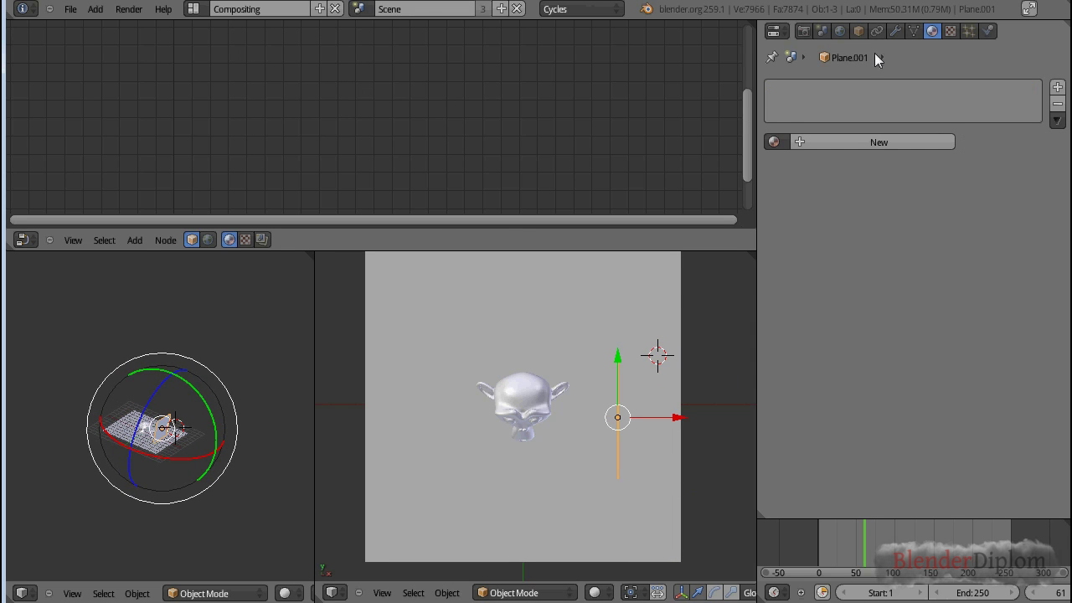
{"action": "left_click", "coordinate": [878, 142]}
{"action": "left_click", "coordinate": [913, 191]}
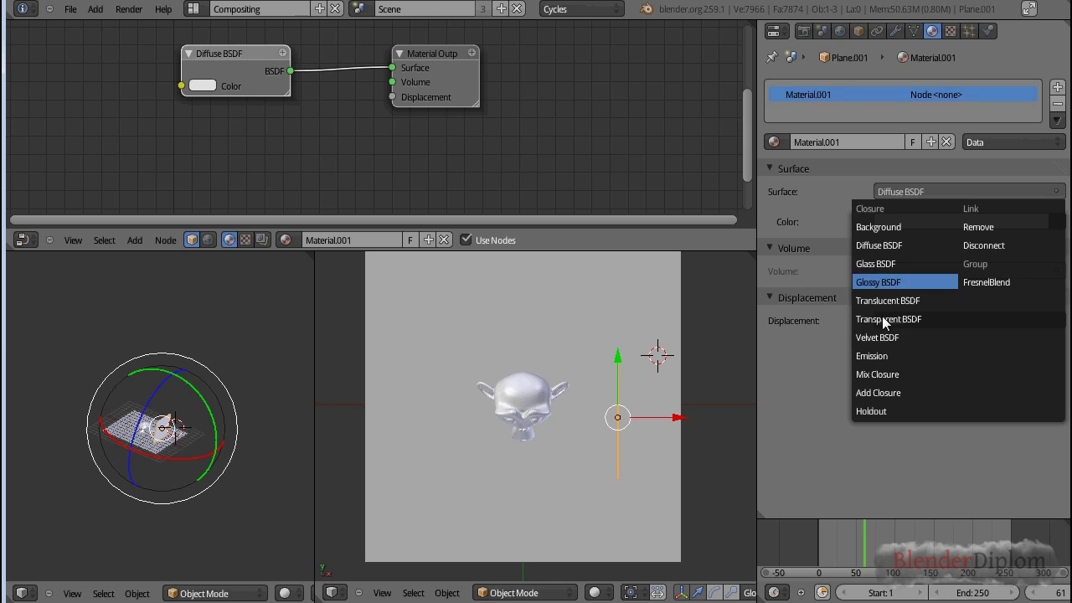
{"action": "left_click", "coordinate": [901, 358]}
Tilt the upper edge of the emissive plane slightly toward the monkey in the front view.
{"action": "key", "text": "KP_1"}
{"action": "key", "text": "r"}
{"action": "left_click", "coordinate": [675, 412]}
Add a new camera in front of the monkey and position it to frame the monkey and floor.
{"action": "key", "text": "KP_0"}
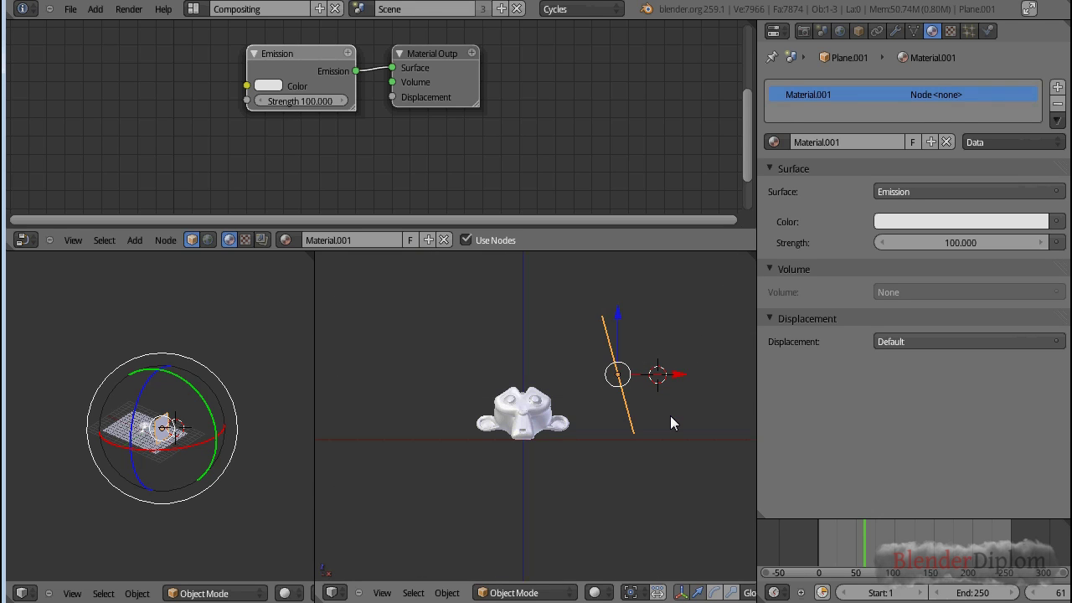
{"action": "key", "text": "KP_0"}
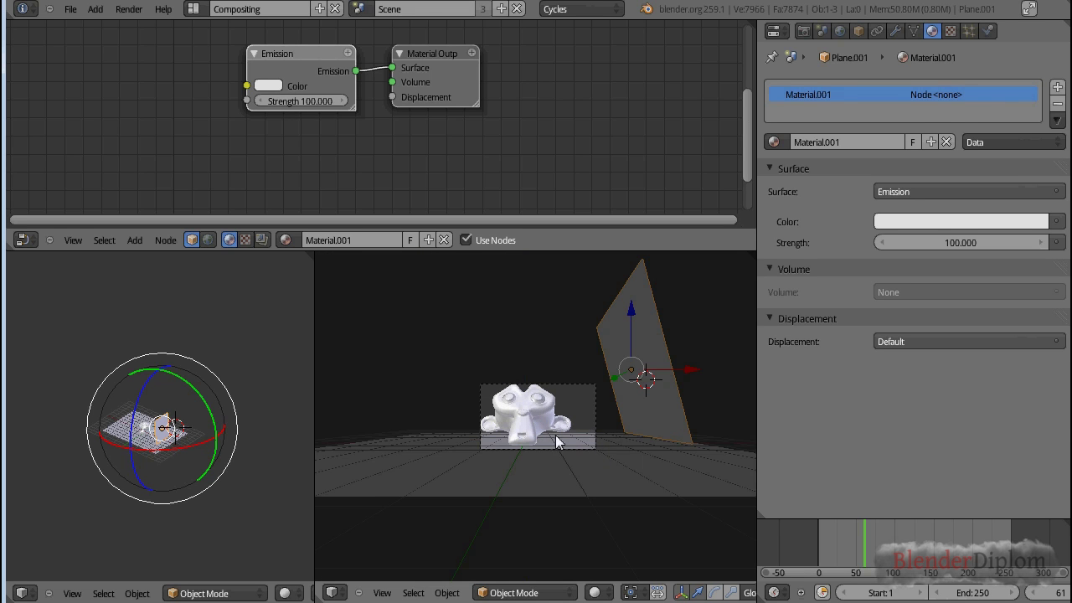
{"action": "key", "text": "KP_7"}
{"action": "scroll", "coordinate": [507, 511], "scroll_direction": "down", "scroll_amount": 4}
{"action": "left_click", "coordinate": [529, 515]}
{"action": "key", "text": "shift+a"}
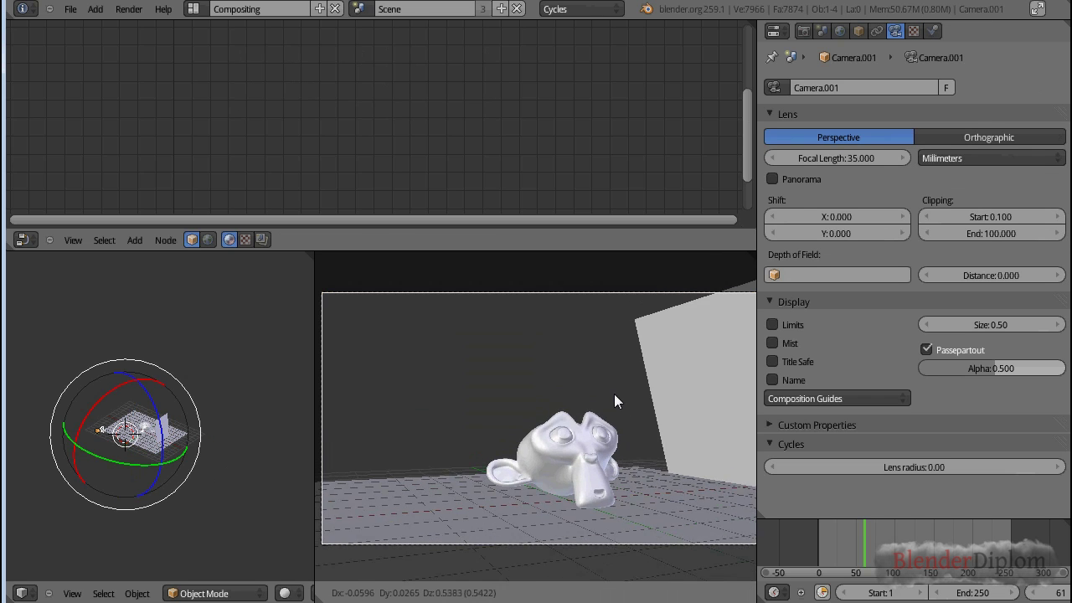
{"action": "left_click", "coordinate": [614, 394]}
{"action": "scroll", "coordinate": [613, 395], "scroll_direction": "down", "scroll_amount": 4}
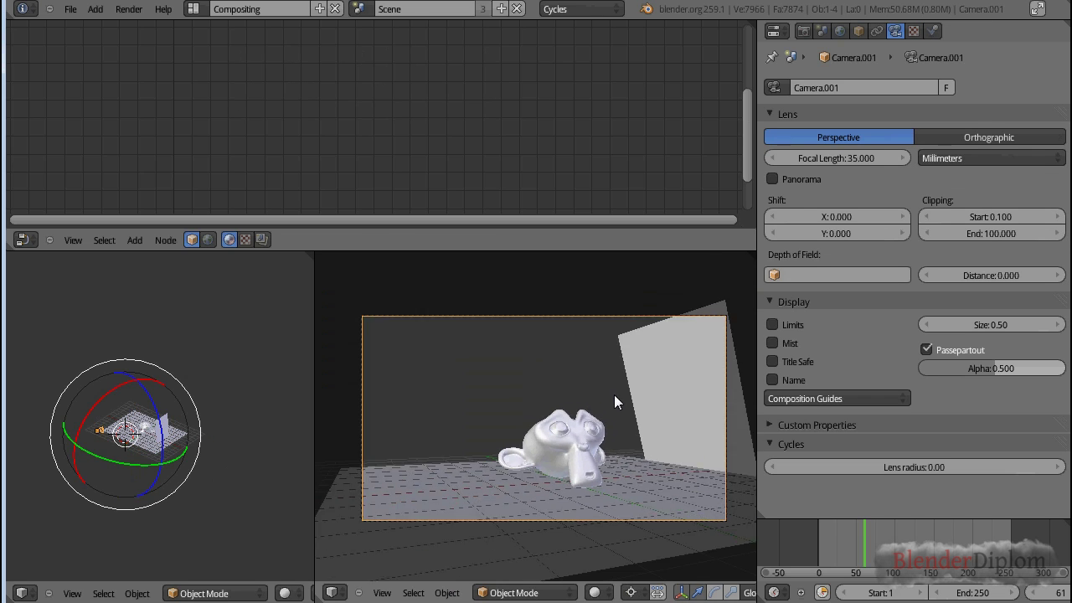
Move the emissive plane mostly out of the camera frame and rotate it toward the monkey.
{"action": "middle_click_drag", "start_coordinate": [599, 400], "coordinate": [577, 410], "text": "shift"}
{"action": "right_click", "coordinate": [576, 411]}
{"action": "key", "text": "g"}
{"action": "left_click", "coordinate": [640, 342]}
{"action": "key", "text": "r"}
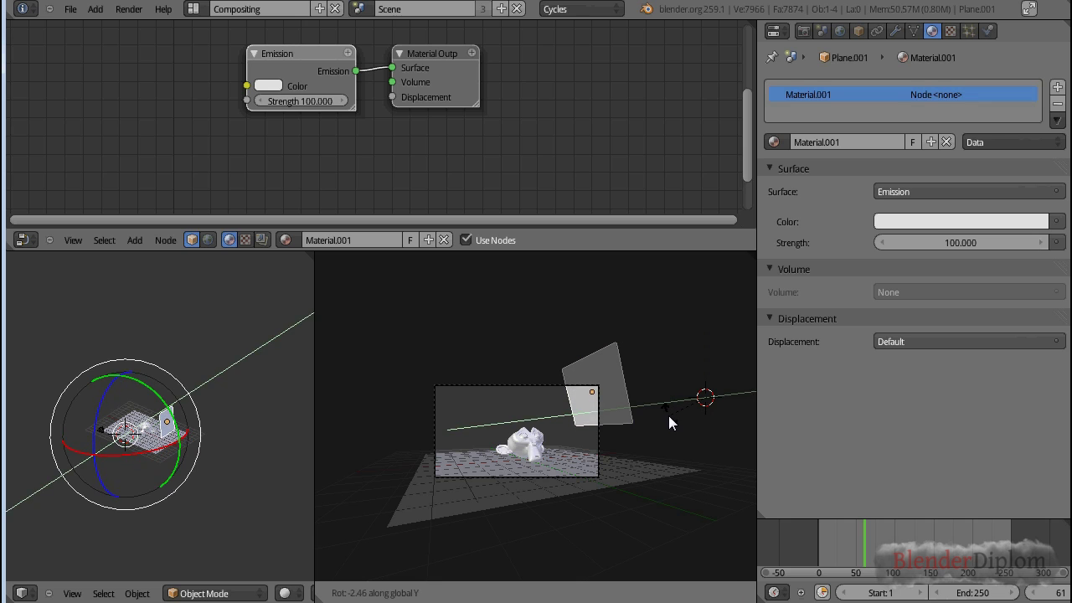
{"action": "left_click", "coordinate": [667, 420]}
{"action": "scroll", "coordinate": [595, 433], "scroll_direction": "up", "scroll_amount": 3}
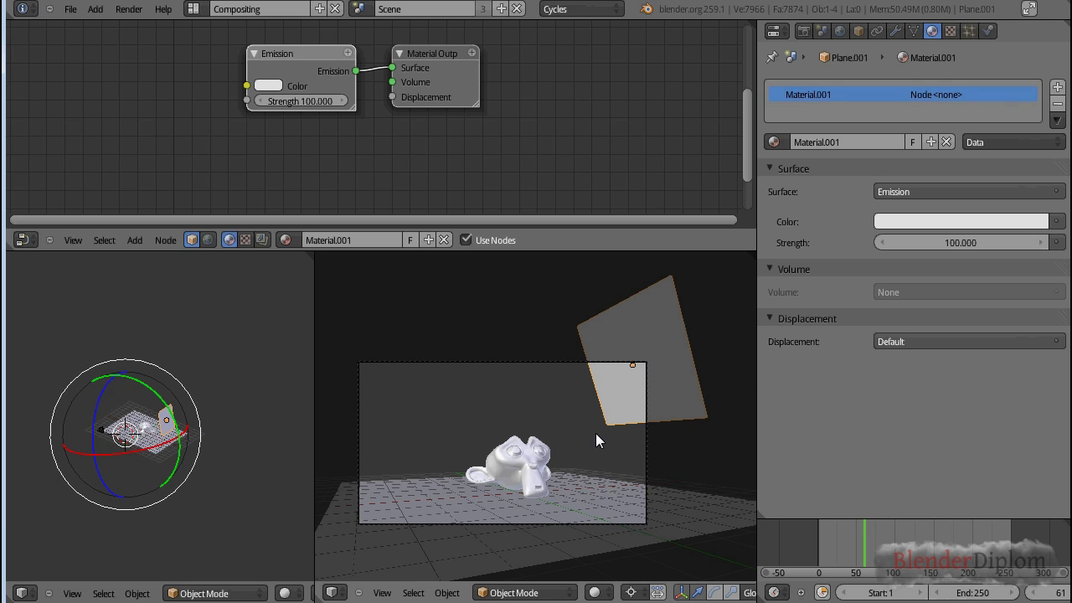
Switch the camera viewport to Rendered shading and enlarge the framed monkey.
{"action": "left_click", "coordinate": [593, 593]}
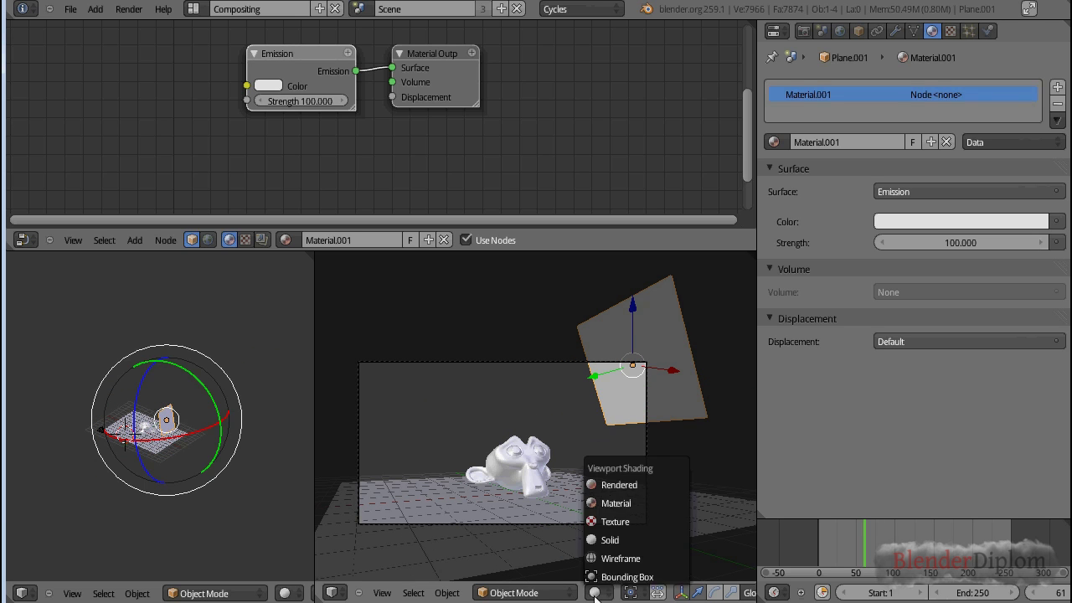
{"action": "left_click", "coordinate": [633, 491]}
{"action": "left_click", "coordinate": [603, 590]}
{"action": "left_click", "coordinate": [619, 485]}
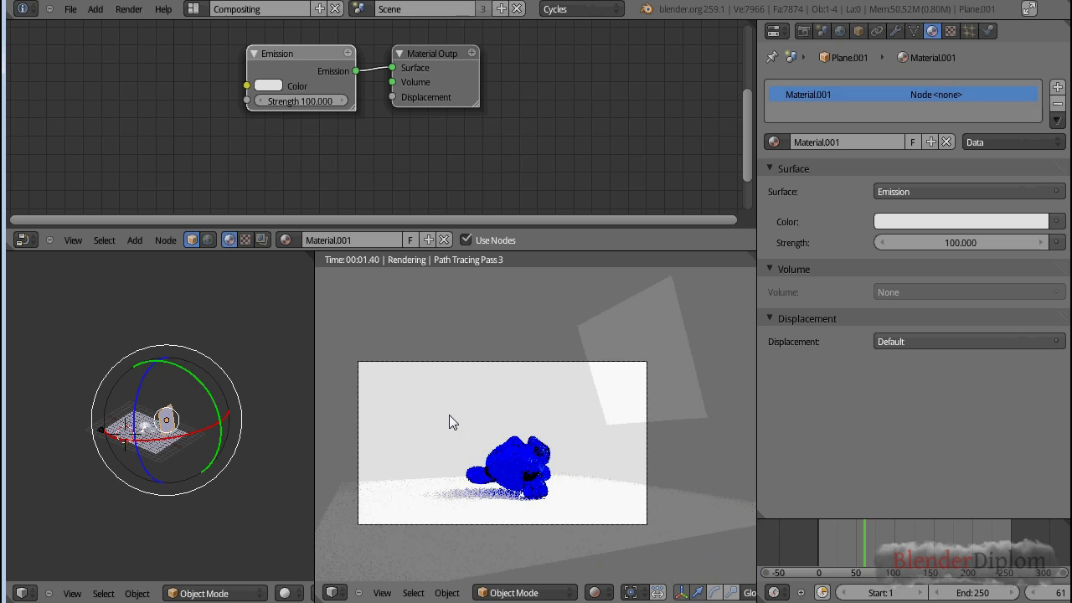
{"action": "scroll", "coordinate": [615, 539], "scroll_direction": "up", "scroll_amount": 2}
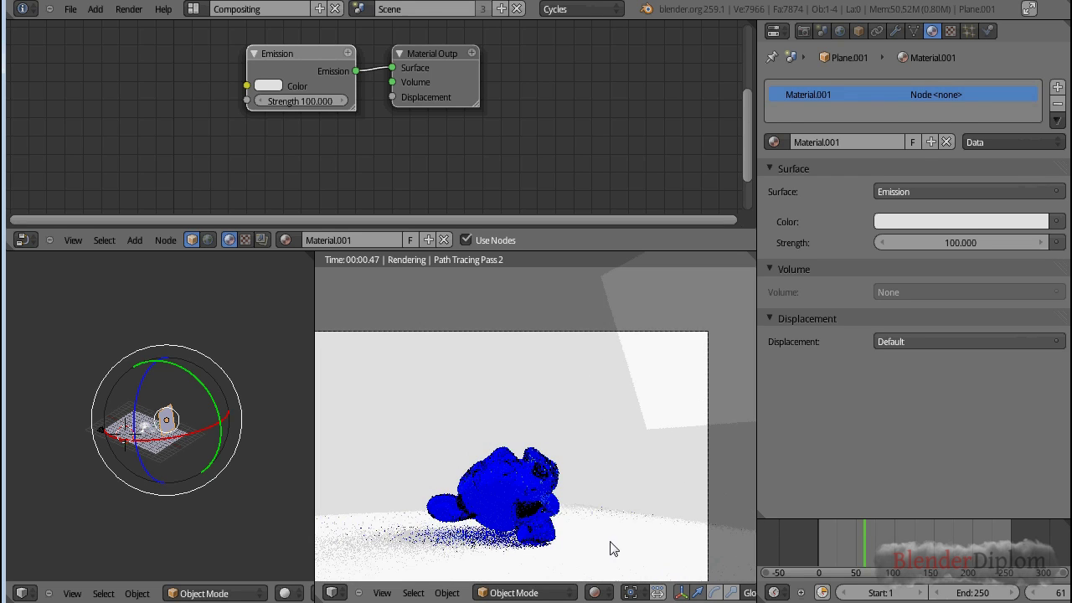
{"action": "middle_click_drag", "start_coordinate": [594, 482], "coordinate": [646, 444], "text": "shift"}
Lighten the monkey's glass colour to a pale blue (R 0.291, G 0.423, B 1.000).
{"action": "right_click", "coordinate": [549, 444]}
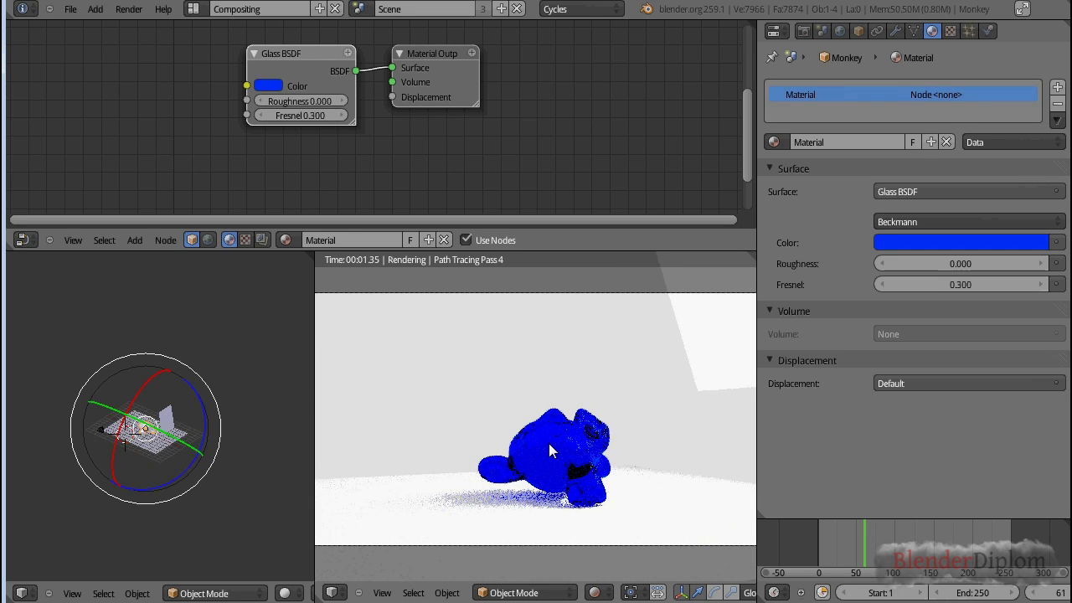
{"action": "left_click", "coordinate": [958, 242]}
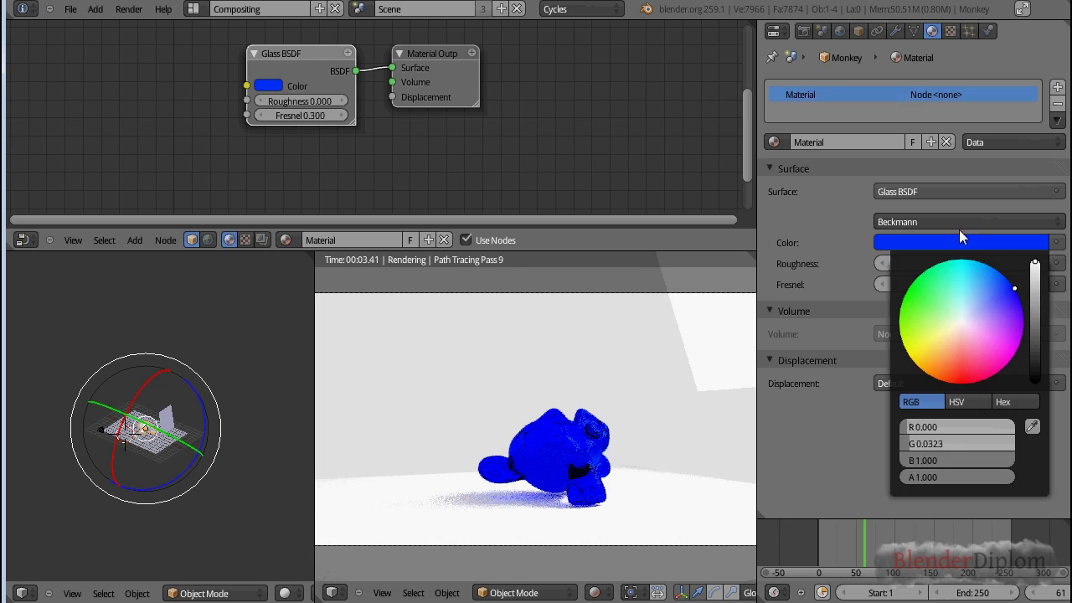
{"action": "left_click", "coordinate": [979, 242]}
{"action": "mouse_move", "coordinate": [985, 294]}
{"action": "left_mouse_down"}
{"action": "mouse_move", "coordinate": [991, 301]}
{"action": "mouse_move", "coordinate": [995, 292]}
{"action": "left_mouse_up"}
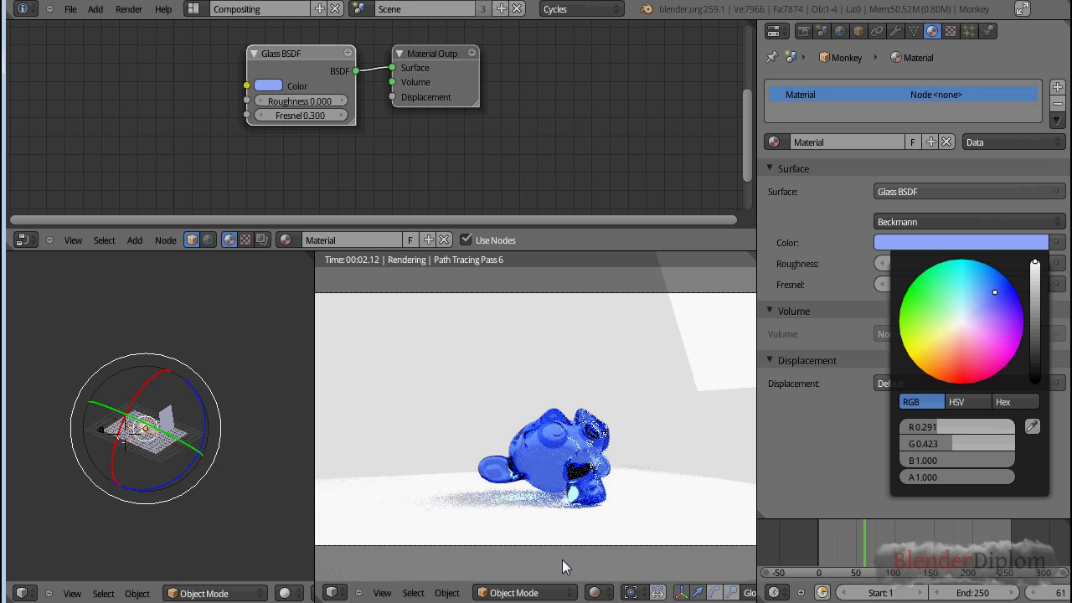
{"action": "left_click", "coordinate": [572, 538]}
Raise the new camera in the side view and tilt it down, adjusting its framing of the monkey on the floor.
{"action": "middle_click_drag", "start_coordinate": [174, 438], "coordinate": [225, 527]}
{"action": "right_click", "coordinate": [131, 469]}
{"action": "key", "text": "KP_3"}
{"action": "key", "text": "g"}
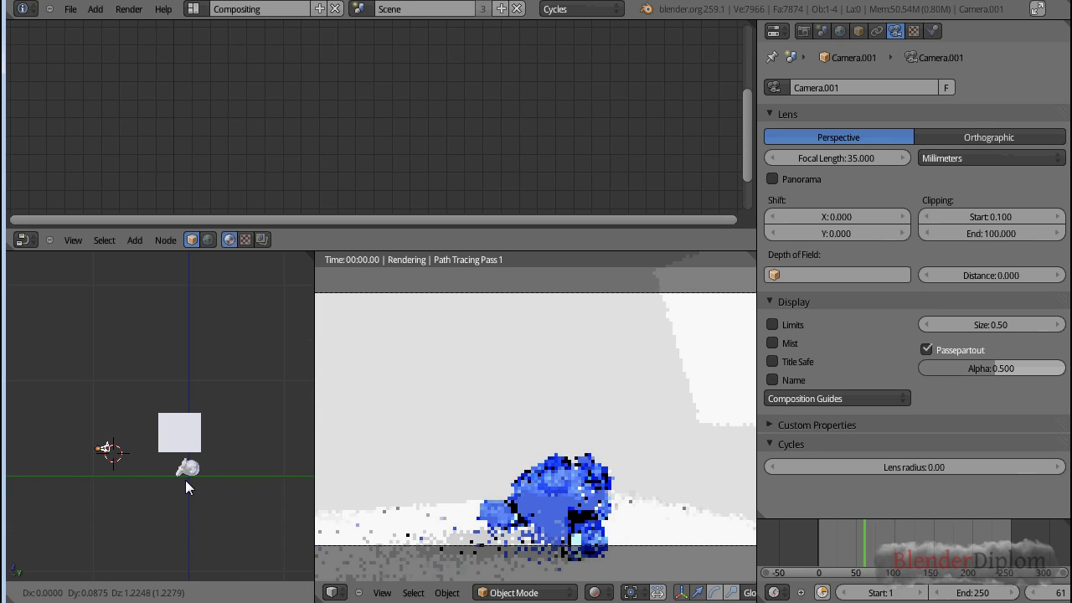
{"action": "left_click", "coordinate": [189, 463]}
{"action": "key", "text": "r"}
{"action": "left_click", "coordinate": [197, 513]}
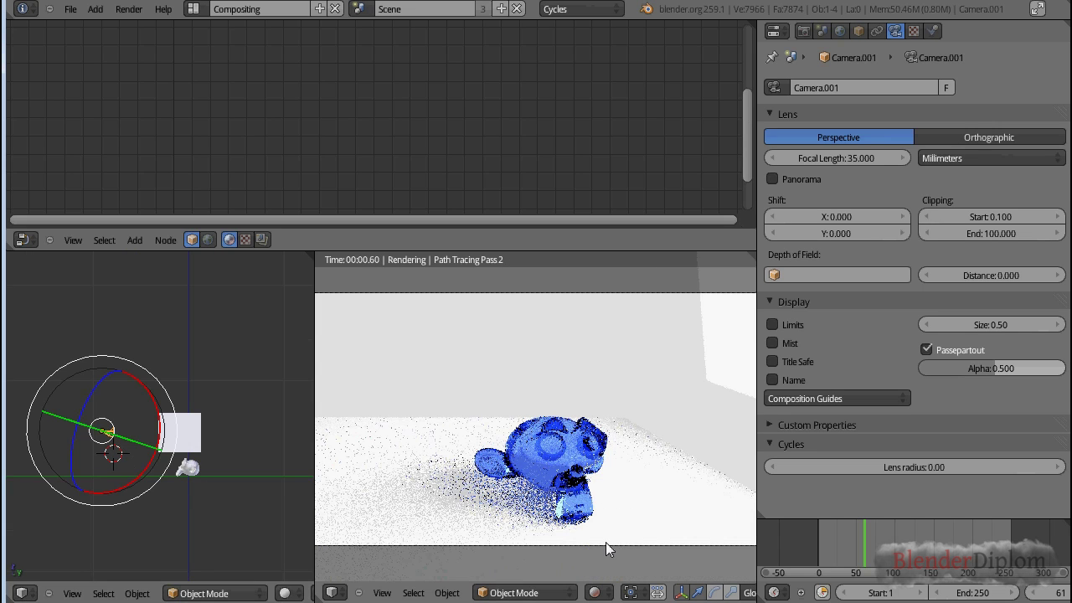
{"action": "key", "text": "r"}
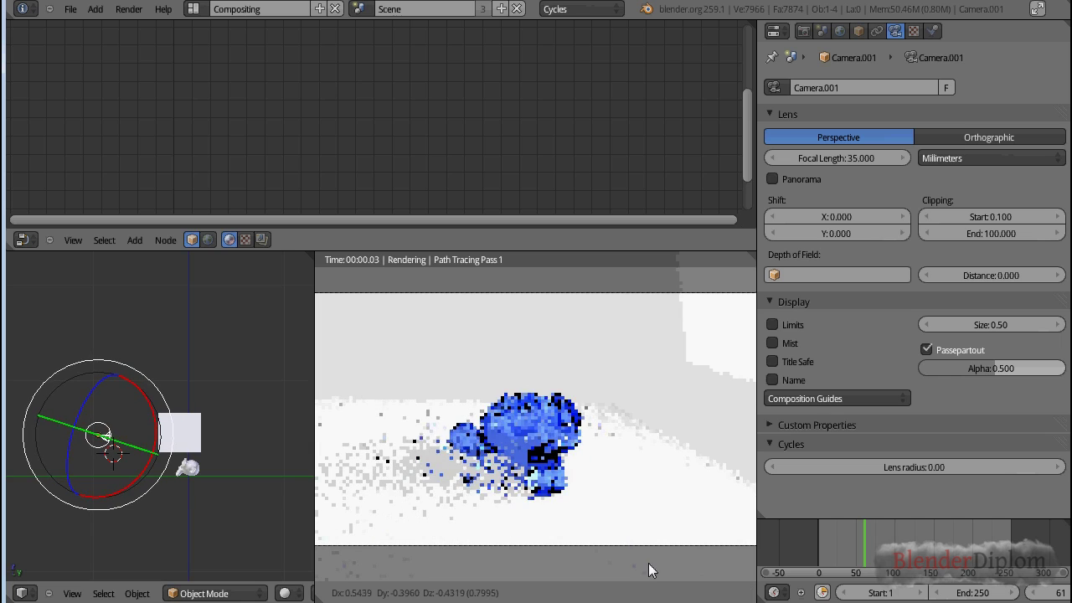
{"action": "left_click", "coordinate": [669, 264]}
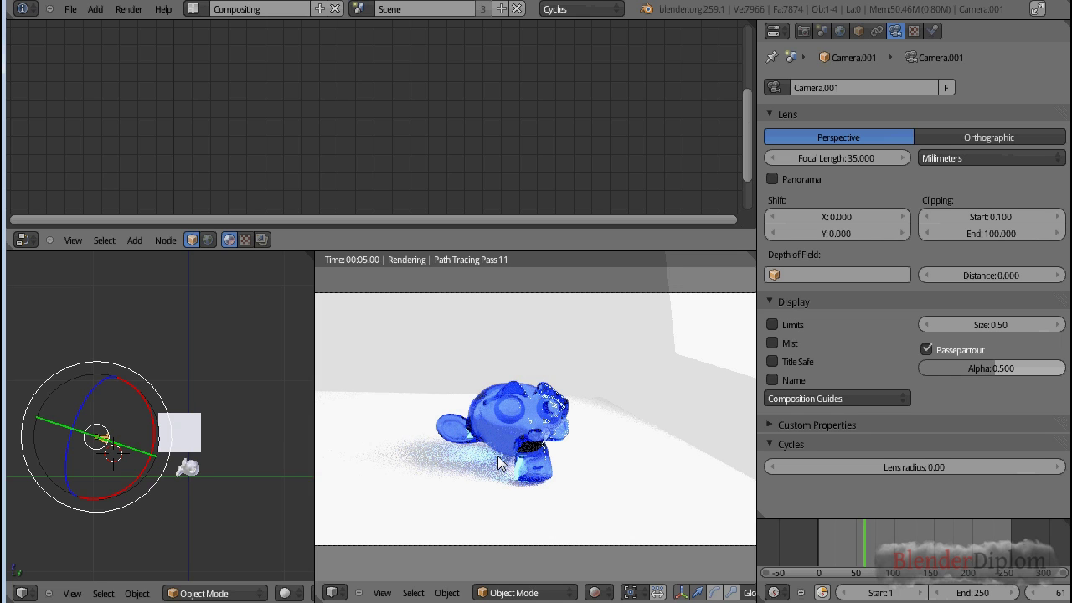
Give the floor plane a new Diffuse BSDF material and darken its colour to grey (R, G and B 0.102).
{"action": "right_click", "coordinate": [411, 491]}
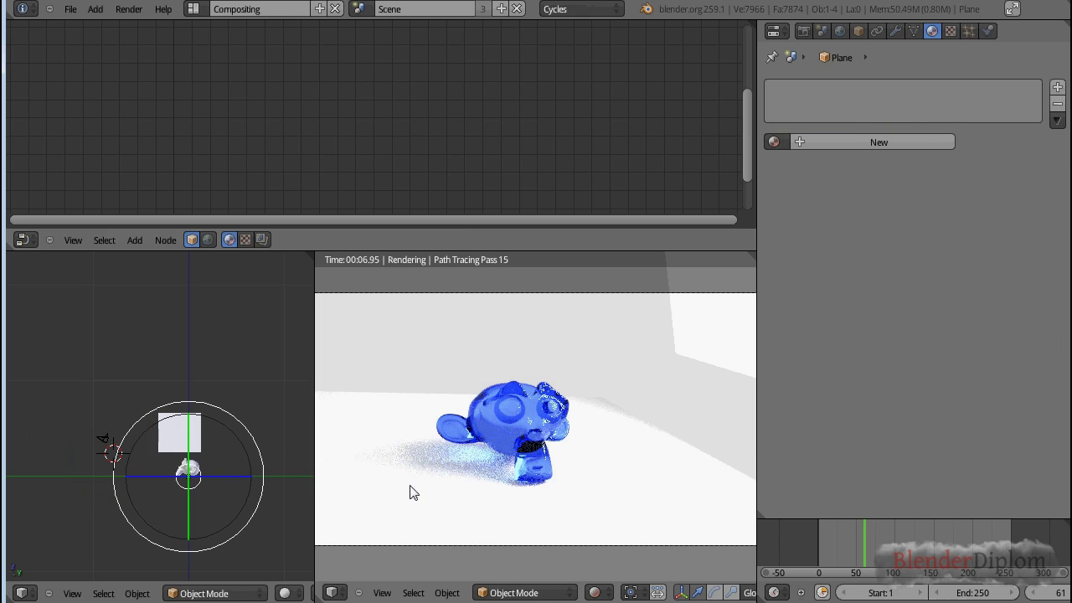
{"action": "left_click", "coordinate": [911, 144]}
{"action": "left_click", "coordinate": [927, 222]}
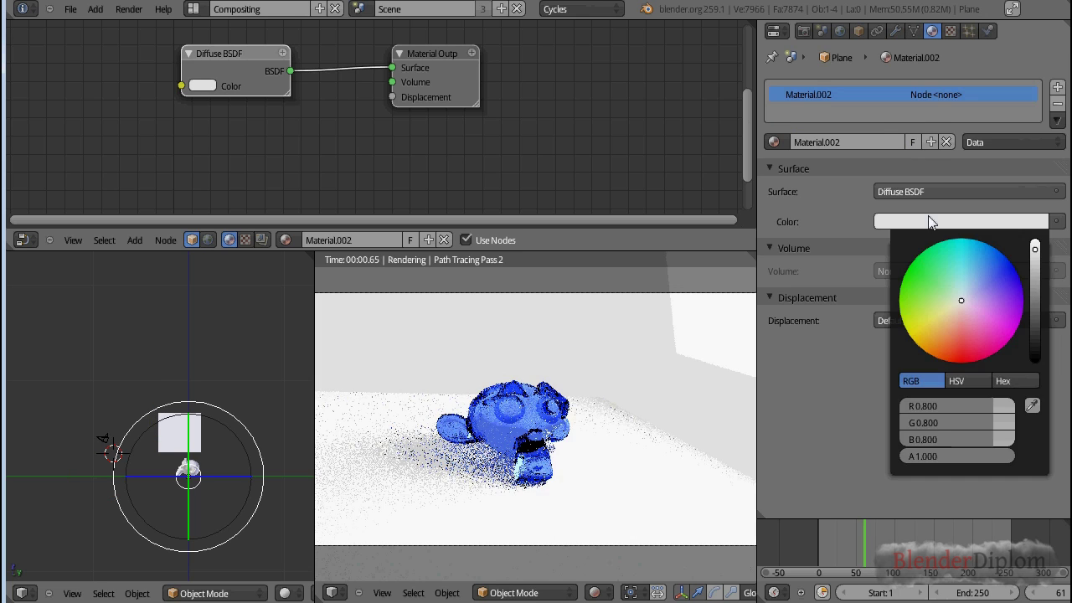
{"action": "left_click", "coordinate": [963, 222]}
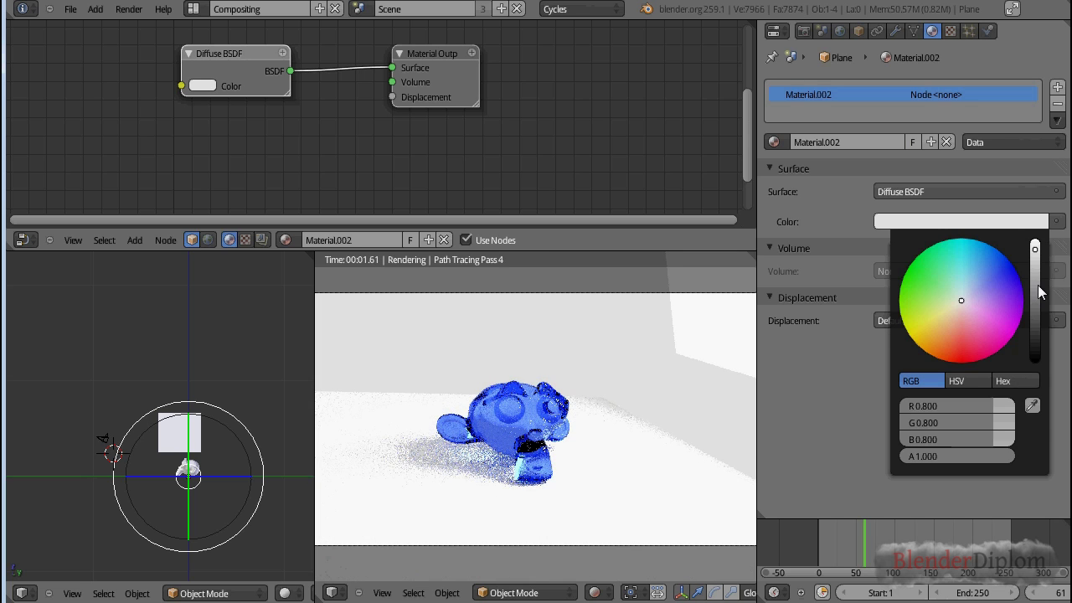
{"action": "left_click", "coordinate": [1036, 318]}
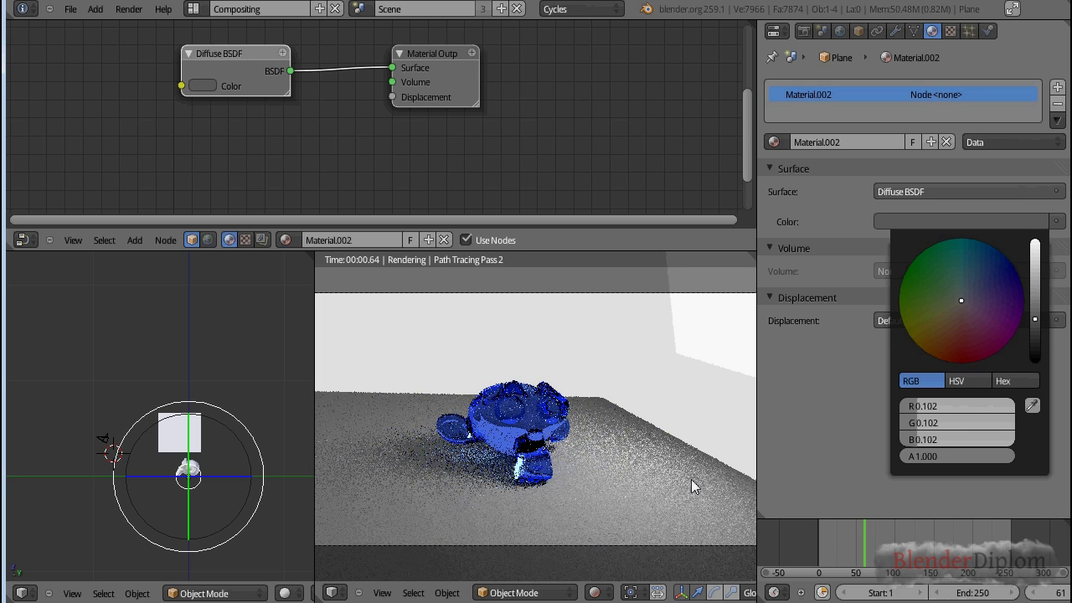
Remove the Emission shader from the world surface and return to the floor plane's material settings.
{"action": "left_click", "coordinate": [840, 31]}
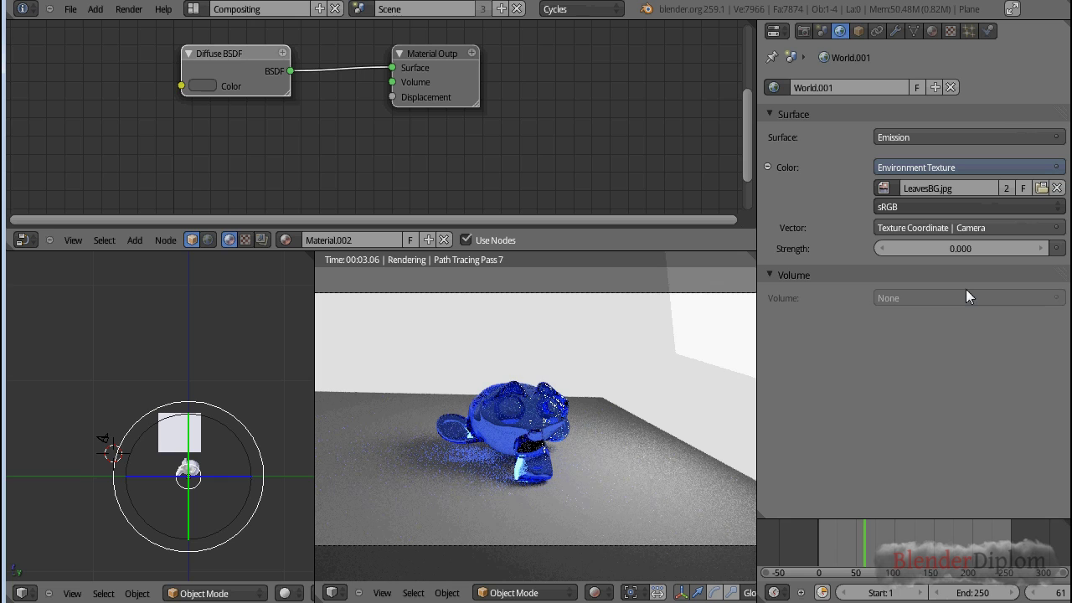
{"action": "left_click", "coordinate": [1026, 136]}
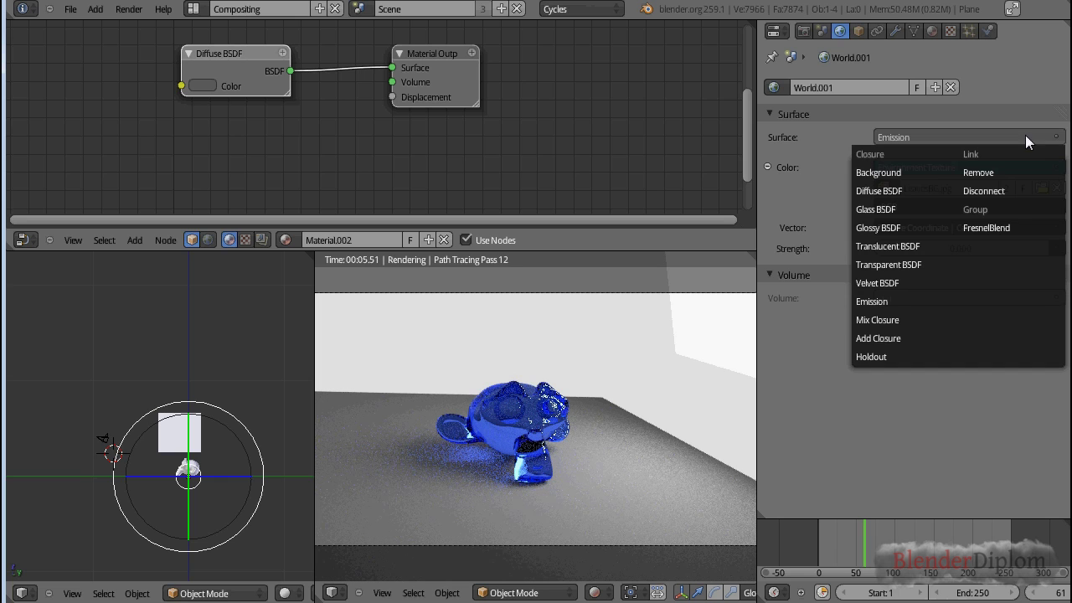
{"action": "left_click", "coordinate": [996, 175]}
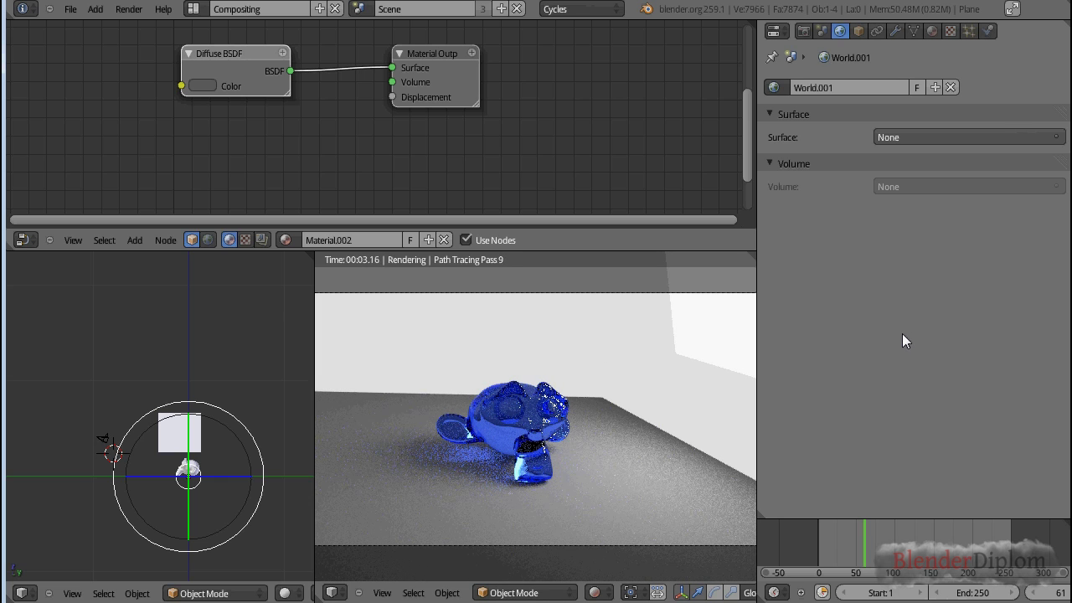
{"action": "left_click", "coordinate": [827, 32]}
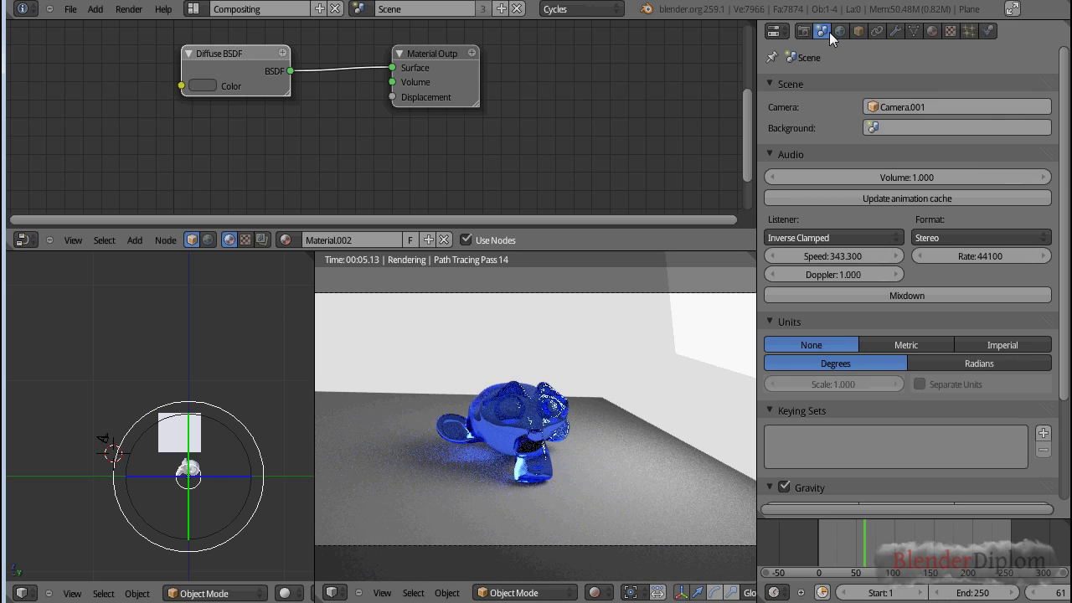
{"action": "left_click", "coordinate": [840, 31]}
{"action": "left_click", "coordinate": [932, 31]}
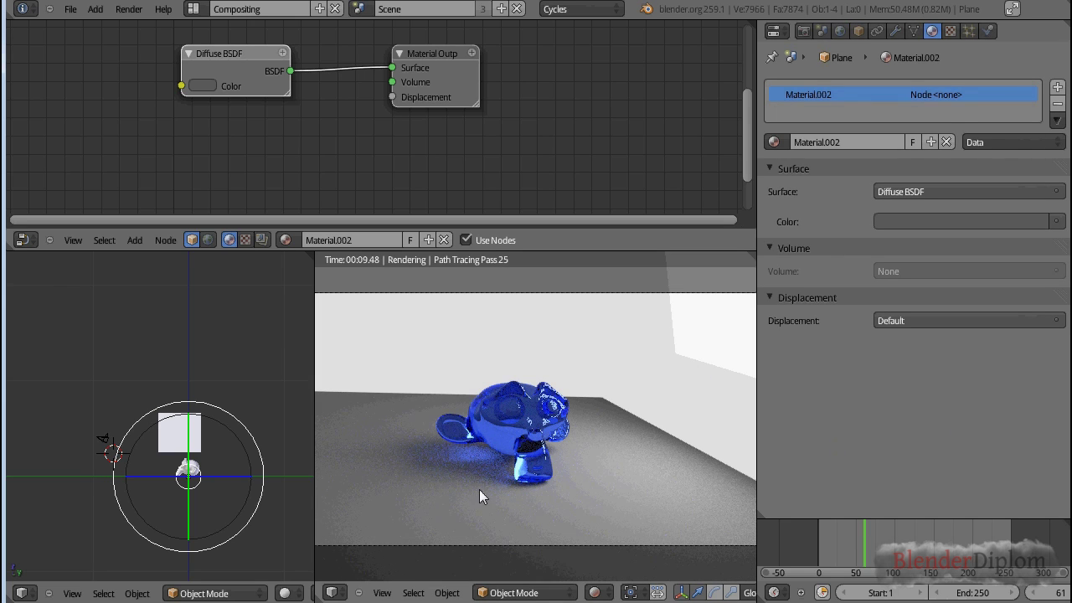
Select the emissive plane and move its Emission node away from the Material Output in the node editor.
{"action": "middle_click_drag", "start_coordinate": [200, 451], "coordinate": [241, 488]}
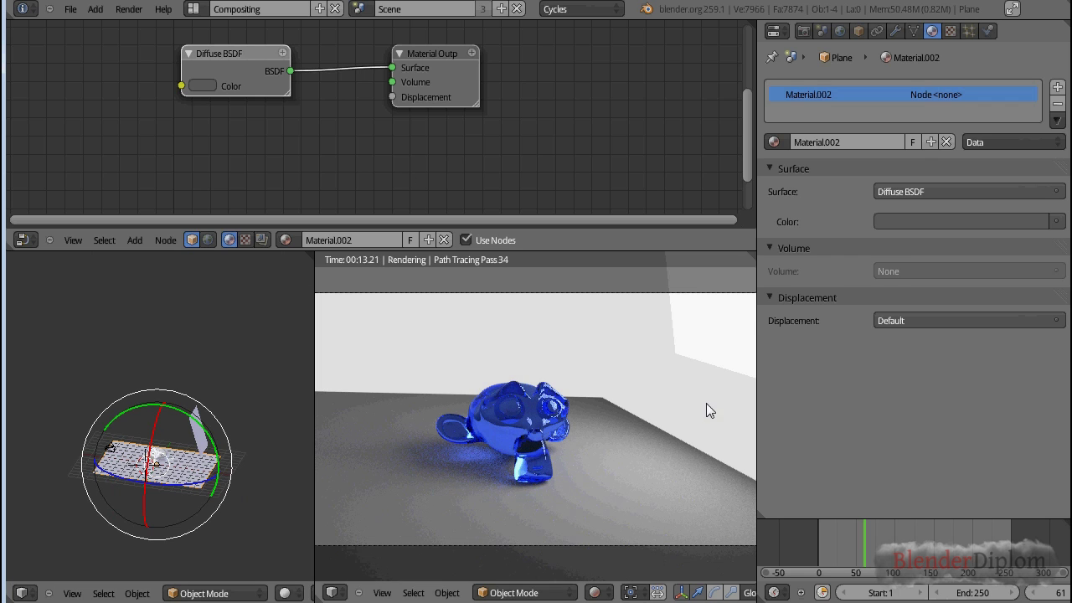
{"action": "right_click", "coordinate": [713, 377]}
{"action": "scroll", "coordinate": [268, 167], "scroll_direction": "down", "scroll_amount": 2}
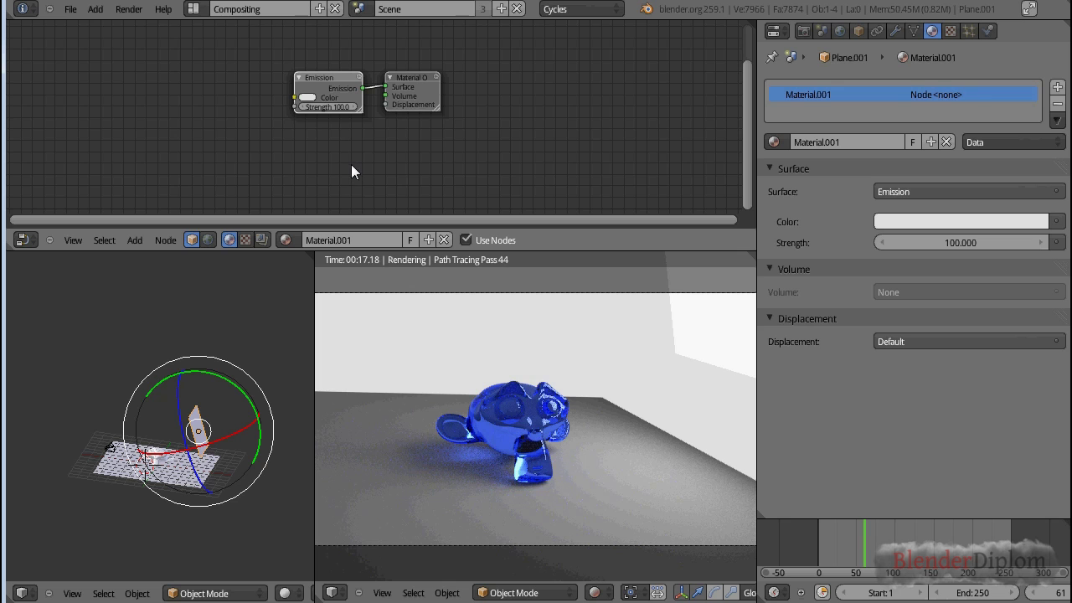
{"action": "left_click_drag", "start_coordinate": [326, 77], "coordinate": [292, 72]}
{"action": "scroll", "coordinate": [373, 160], "scroll_direction": "down", "scroll_amount": 1}
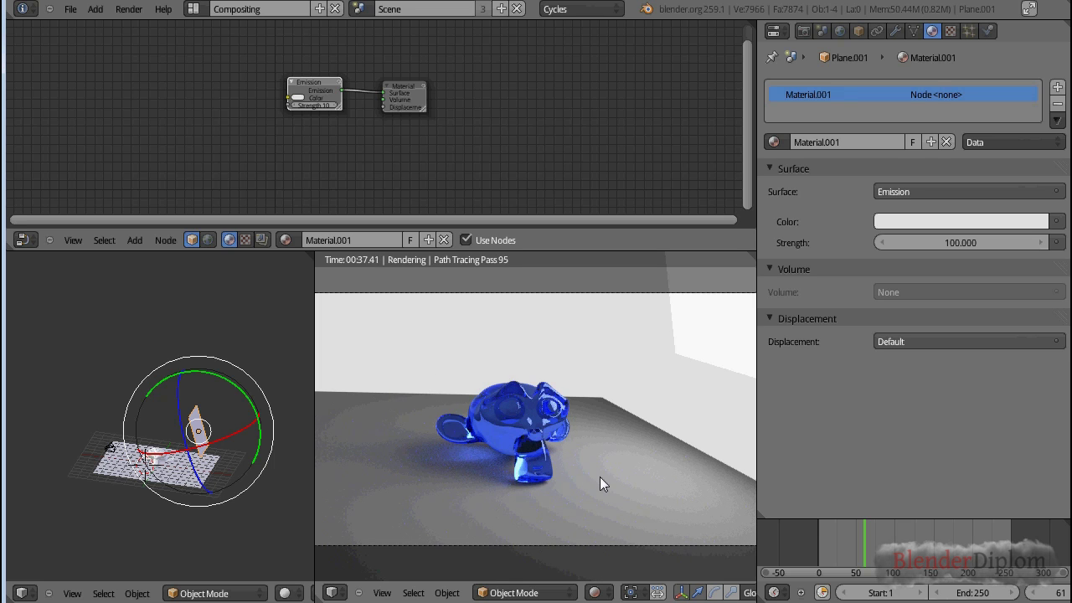
{"action": "scroll", "coordinate": [349, 161], "scroll_direction": "up", "scroll_amount": 2}
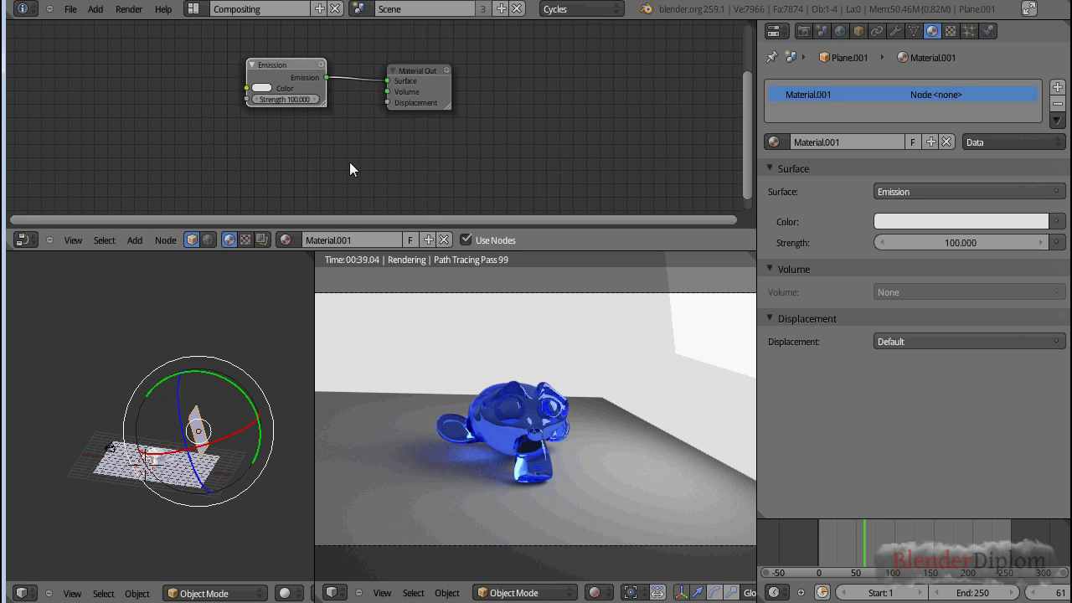
{"action": "middle_click_drag", "start_coordinate": [349, 162], "coordinate": [426, 221]}
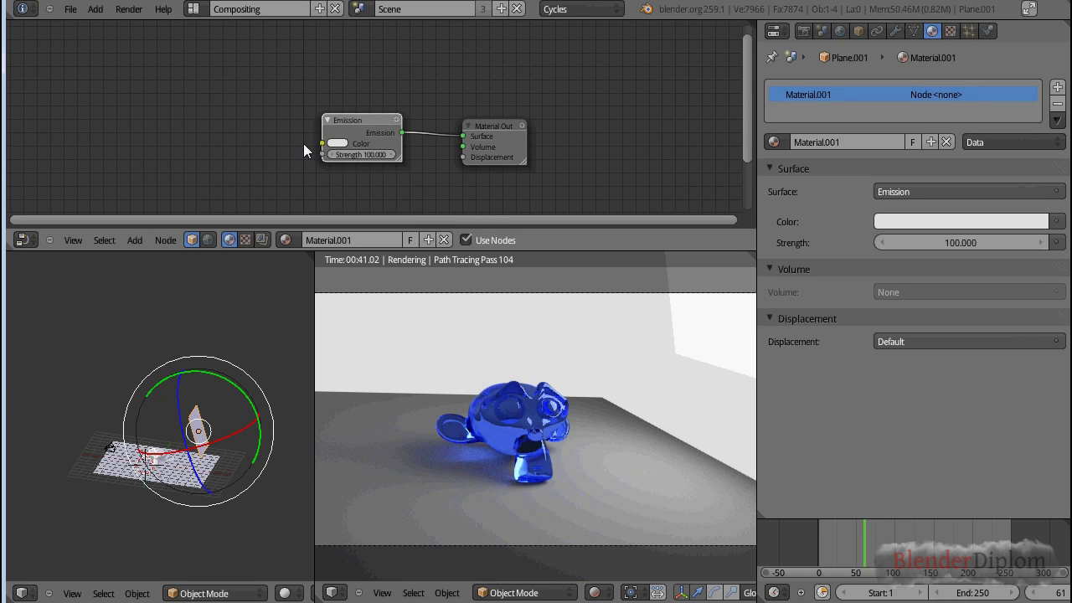
{"action": "left_click_drag", "start_coordinate": [362, 117], "coordinate": [371, 98]}
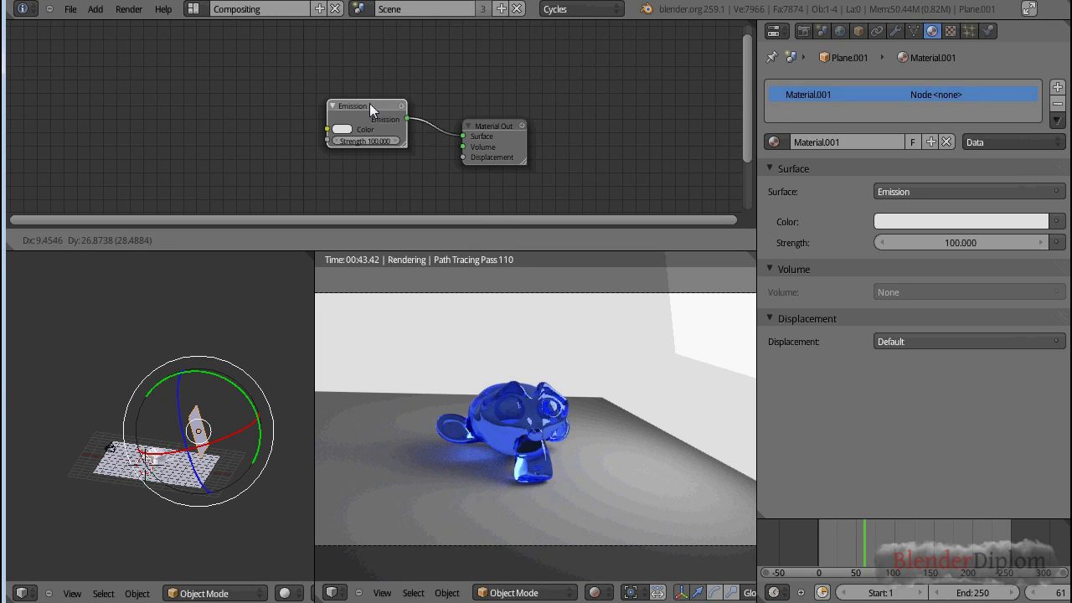
Add a Light Path input node and place it well in front of the Emission node.
{"action": "key", "text": "shift+a"}
{"action": "mouse_move", "coordinate": [166, 114]}
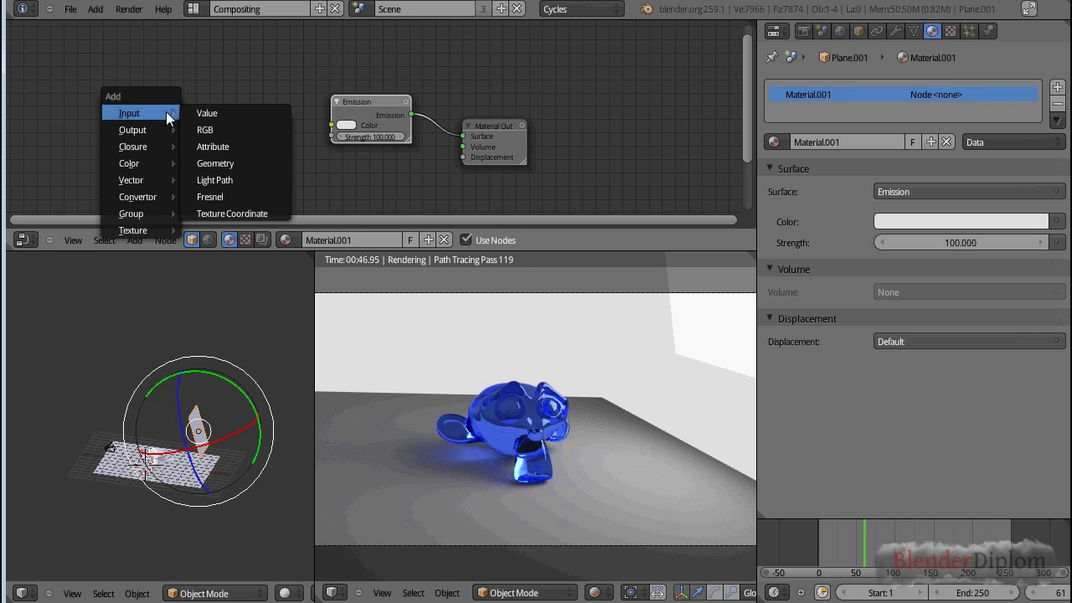
{"action": "left_click", "coordinate": [267, 180]}
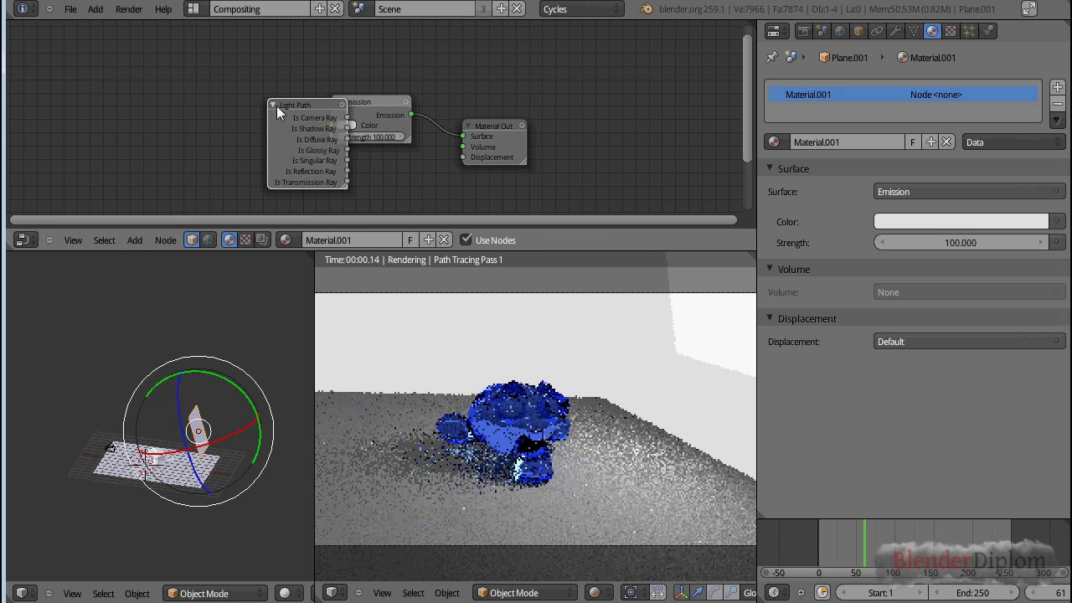
{"action": "left_click", "coordinate": [212, 97]}
{"action": "scroll", "coordinate": [254, 175], "scroll_direction": "up", "scroll_amount": 1}
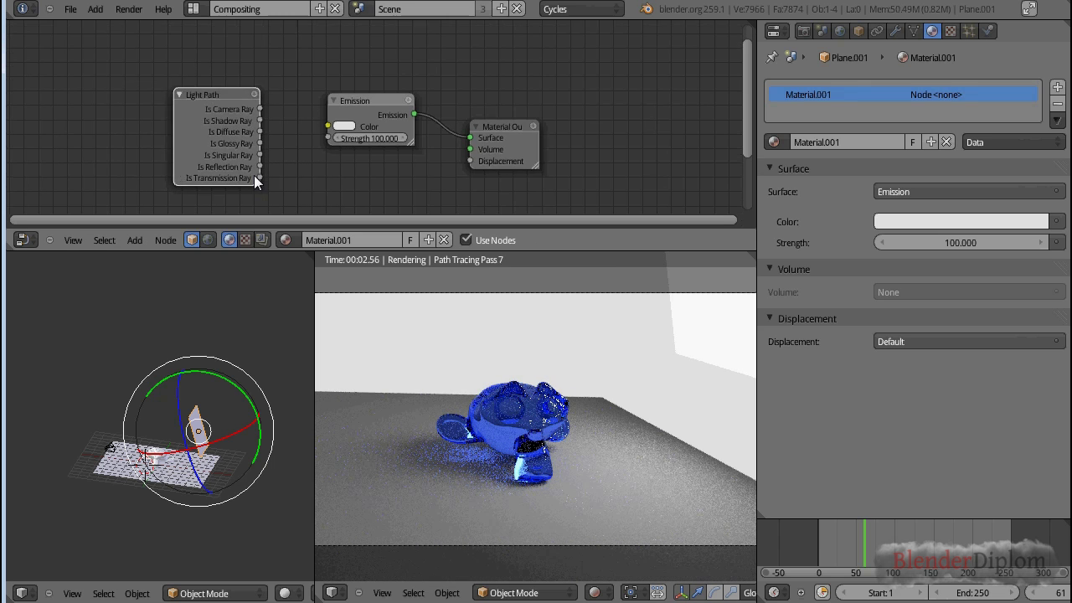
{"action": "scroll", "coordinate": [253, 176], "scroll_direction": "up", "scroll_amount": 1}
{"action": "left_click_drag", "start_coordinate": [184, 101], "coordinate": [125, 117]}
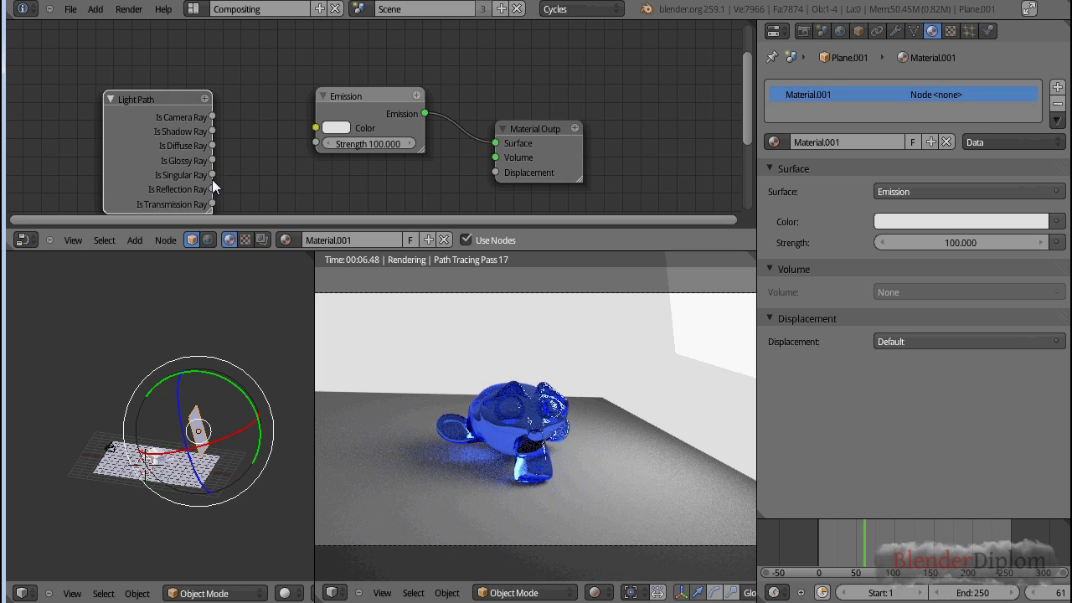
Connect the Light Path's Is Transmission Ray output to the Emission Color and set the emission strength to 1000.
{"action": "left_click_drag", "start_coordinate": [215, 205], "coordinate": [312, 129]}
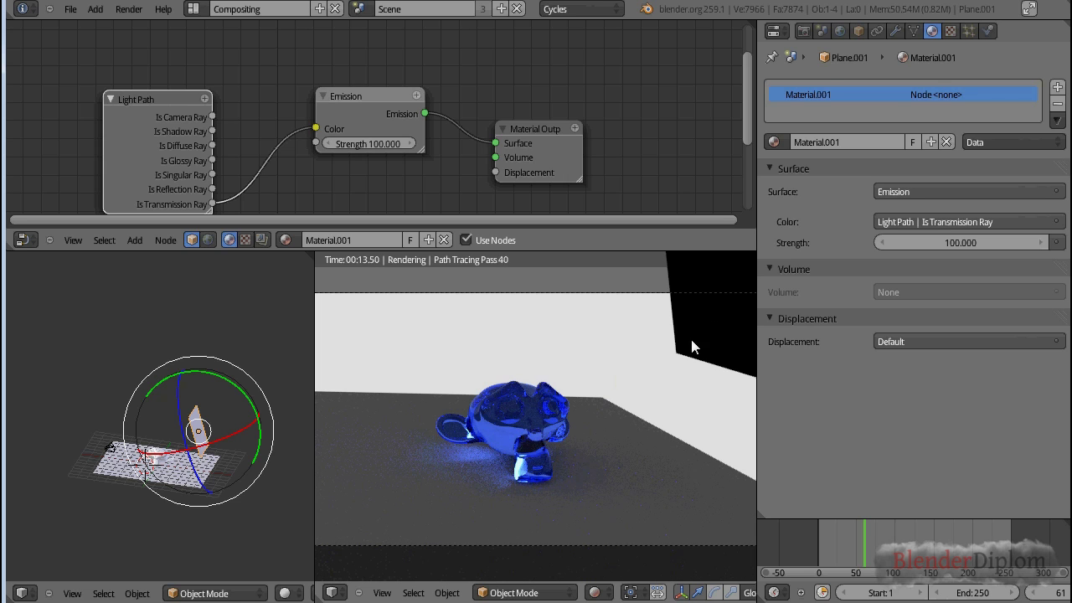
{"action": "left_click", "coordinate": [368, 144]}
{"action": "type", "text": "1000"}
{"action": "key", "text": "Return"}
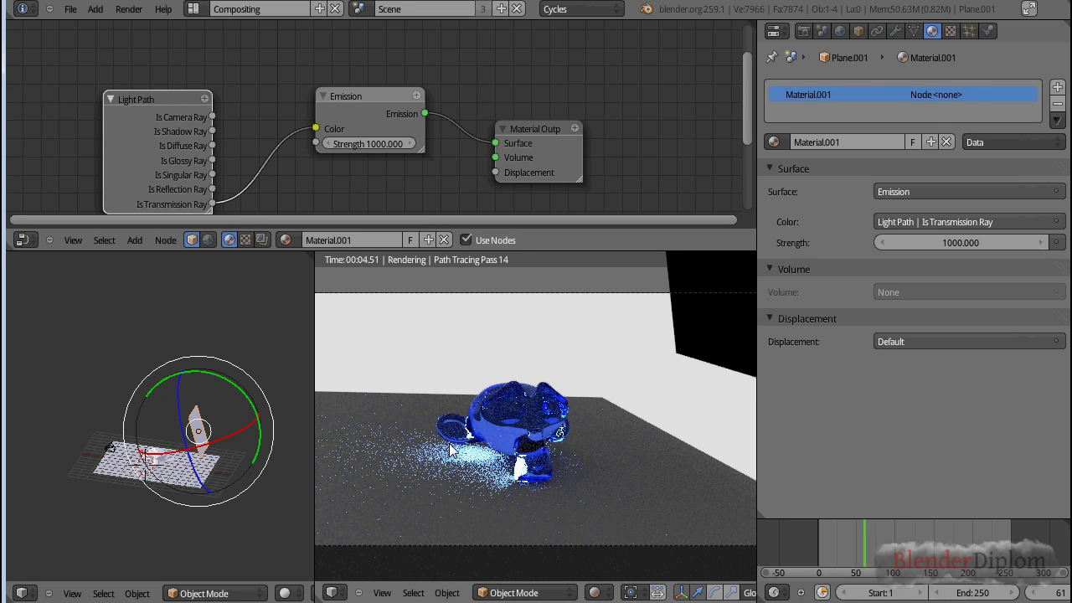
{"action": "scroll", "coordinate": [413, 193], "scroll_direction": "down", "scroll_amount": 1}
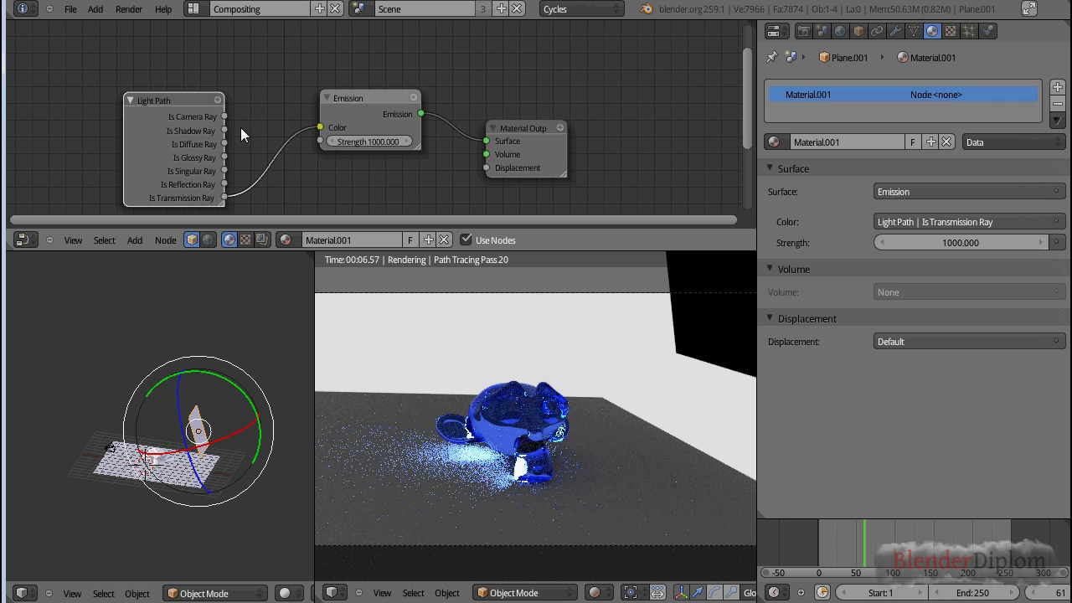
Drive the Emission Color with the Light Path's Is Shadow Ray output, also trying that output on Strength.
{"action": "left_click_drag", "start_coordinate": [224, 131], "coordinate": [320, 129]}
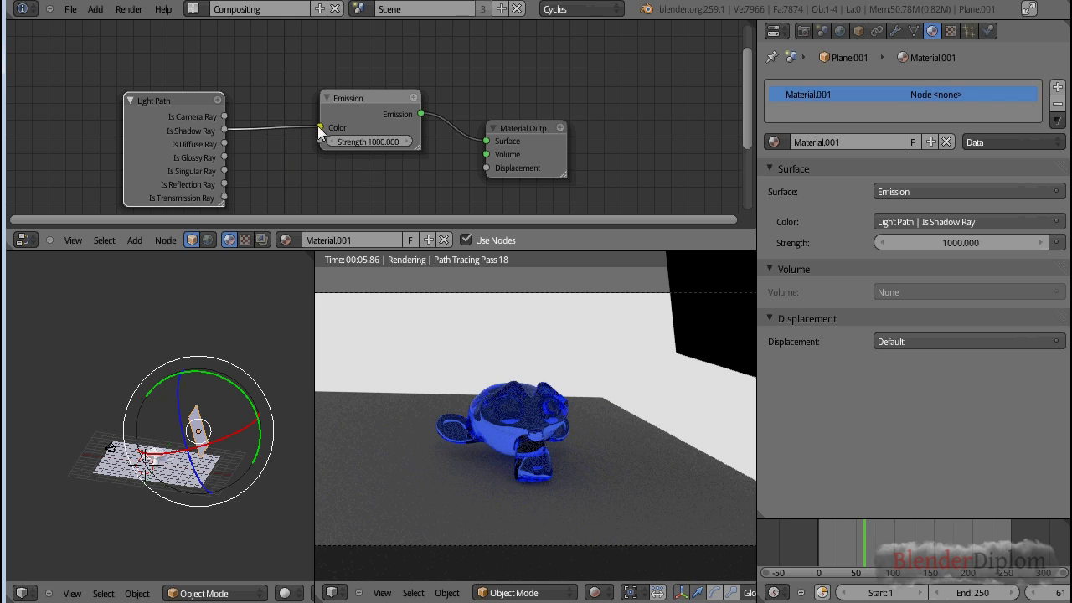
{"action": "left_click_drag", "start_coordinate": [319, 127], "coordinate": [318, 133]}
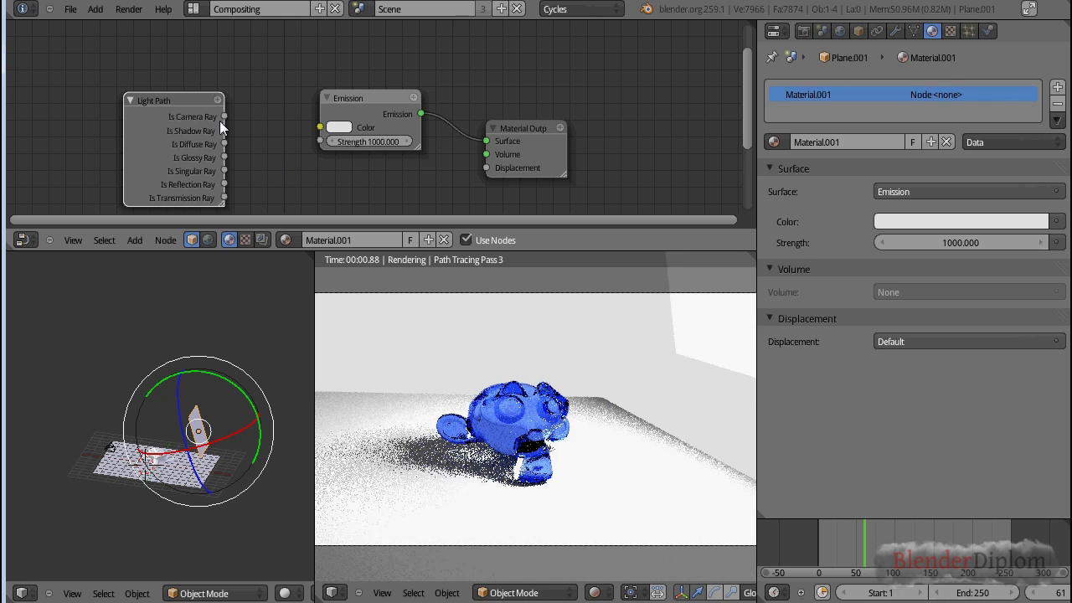
{"action": "left_click_drag", "start_coordinate": [228, 129], "coordinate": [323, 142]}
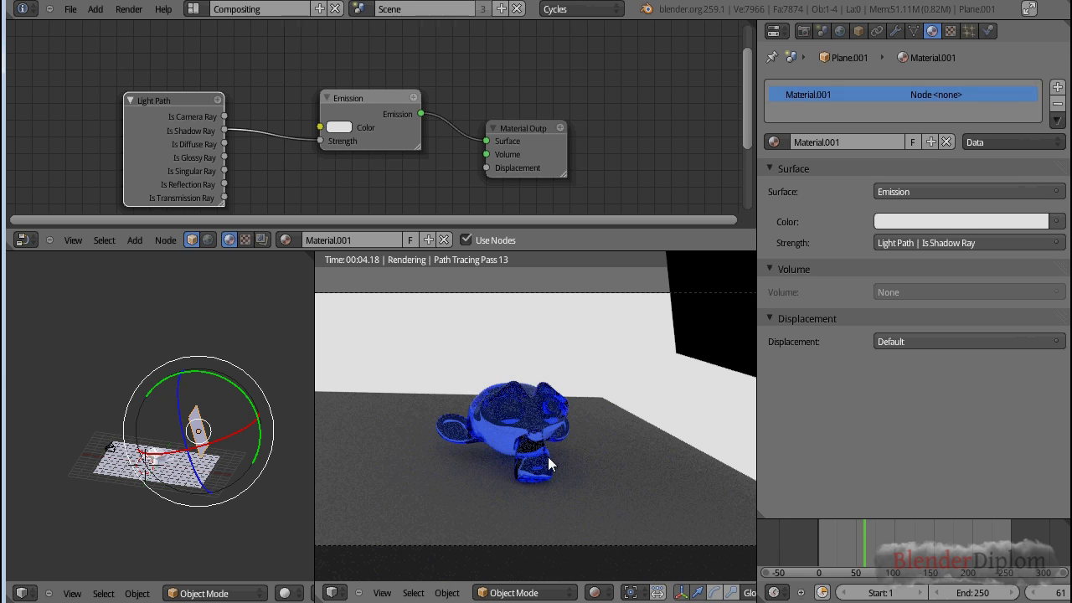
{"action": "left_click_drag", "start_coordinate": [158, 119], "coordinate": [99, 77]}
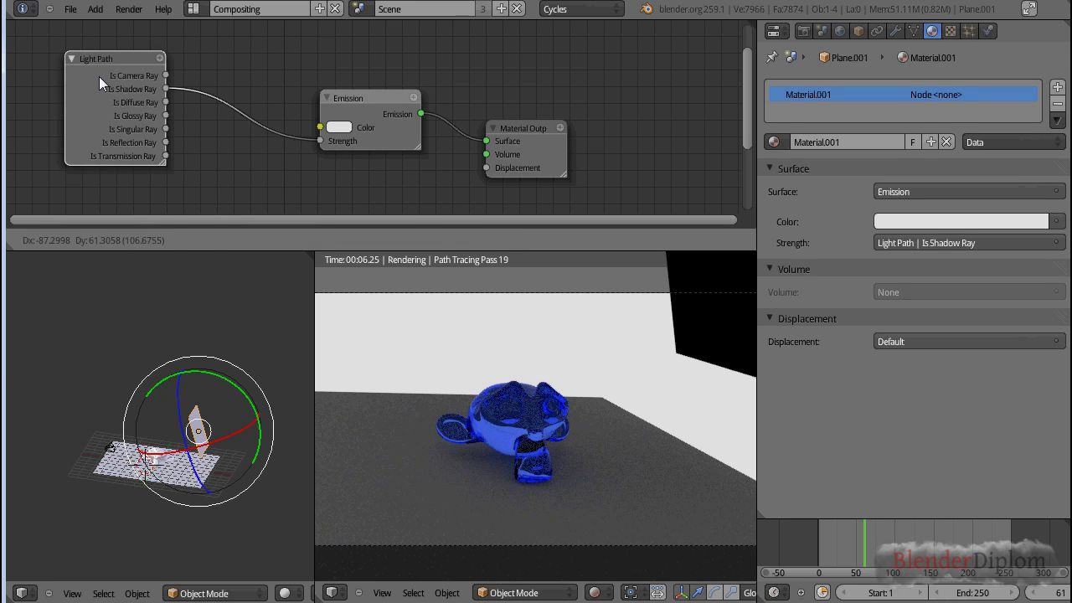
{"action": "left_click_drag", "start_coordinate": [318, 141], "coordinate": [320, 126]}
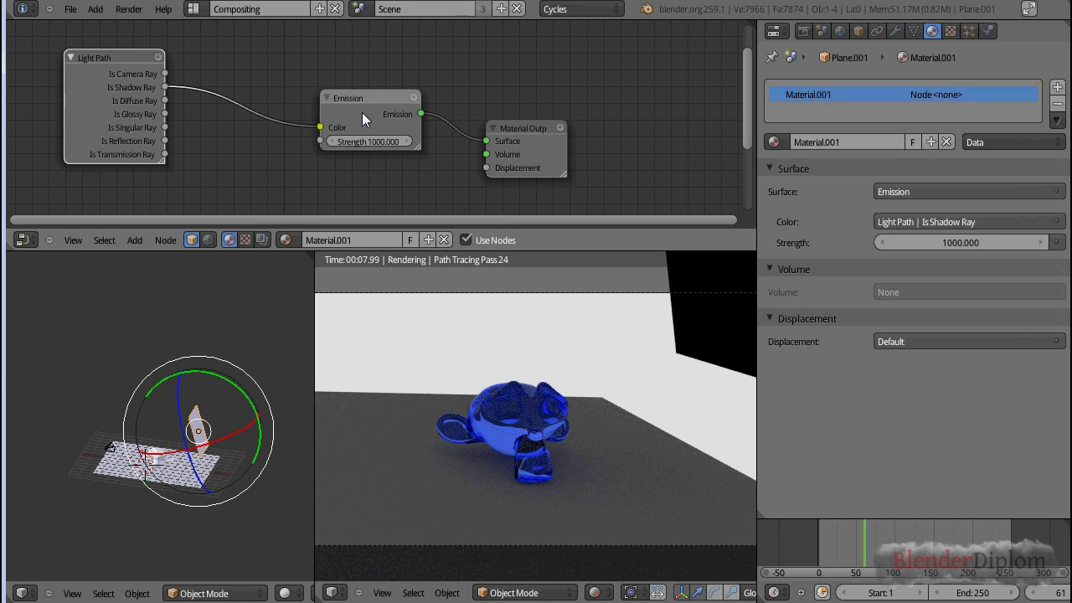
Make room before the Material Output and insert an Add Closure node on the link from the Emission node.
{"action": "scroll", "coordinate": [362, 112], "scroll_direction": "down", "scroll_amount": 2}
{"action": "left_click_drag", "start_coordinate": [472, 125], "coordinate": [533, 103]}
{"action": "key", "text": "shift+a"}
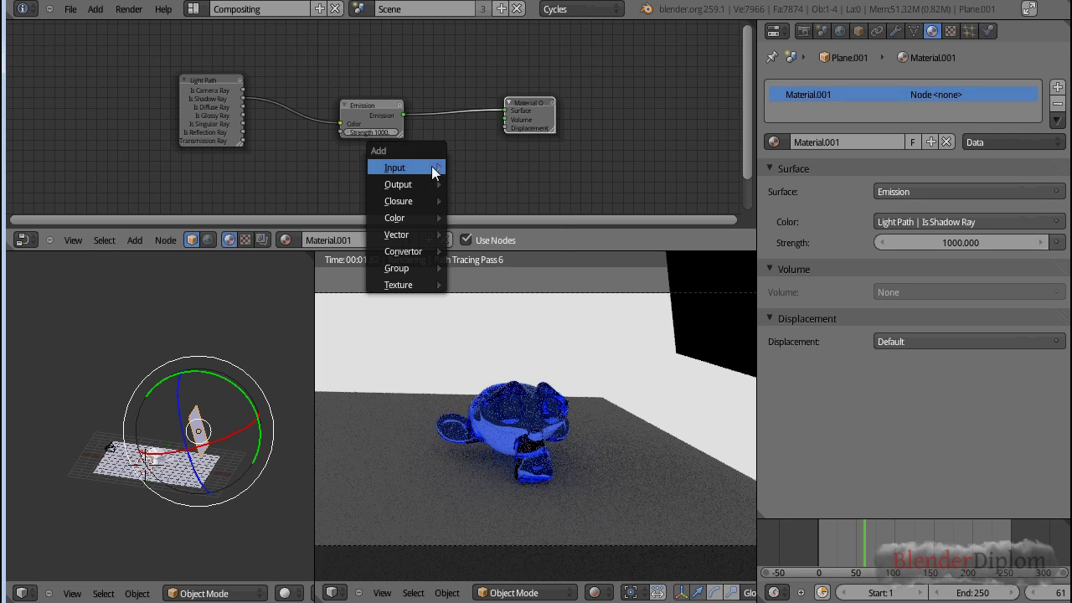
{"action": "mouse_move", "coordinate": [397, 204]}
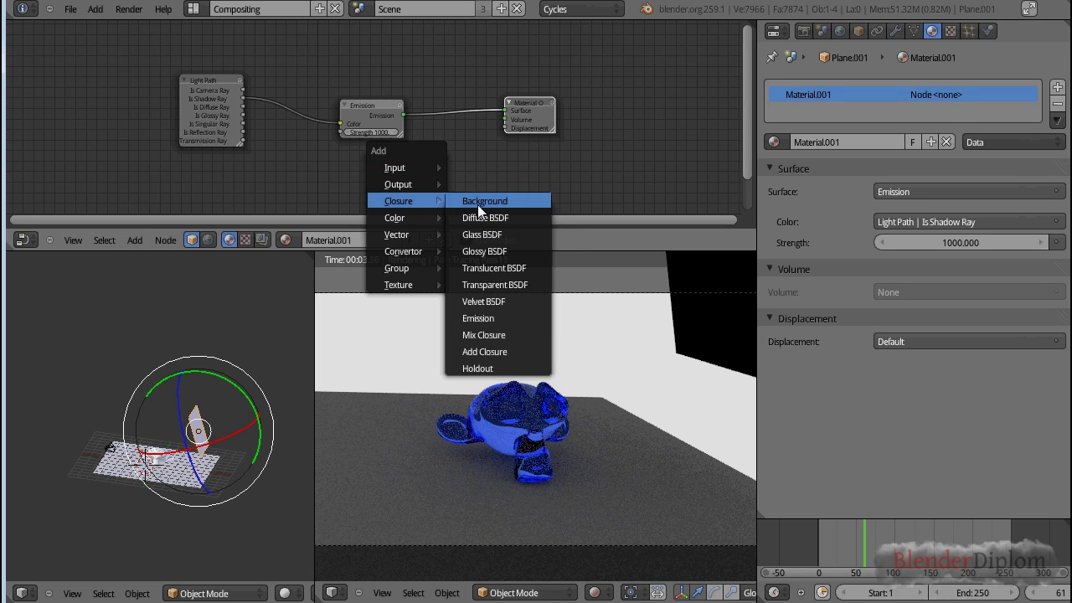
{"action": "left_click", "coordinate": [502, 347]}
{"action": "scroll", "coordinate": [542, 188], "scroll_direction": "down", "scroll_amount": 2}
{"action": "scroll", "coordinate": [542, 189], "scroll_direction": "down", "scroll_amount": 2}
{"action": "left_click_drag", "start_coordinate": [470, 199], "coordinate": [416, 115]}
{"action": "scroll", "coordinate": [467, 170], "scroll_direction": "up", "scroll_amount": 4}
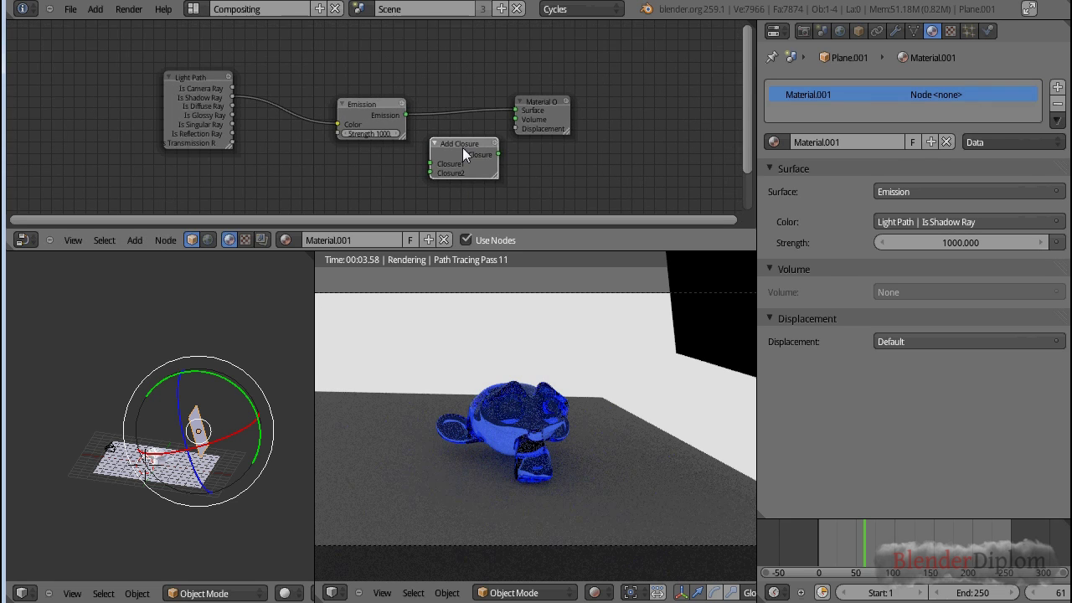
{"action": "left_click_drag", "start_coordinate": [471, 149], "coordinate": [474, 116]}
Duplicate the Emission node below the original and connect the copy to the Add Closure's Closure2 input.
{"action": "left_click_drag", "start_coordinate": [356, 108], "coordinate": [312, 92]}
{"action": "key", "text": "shift+d"}
{"action": "left_click", "coordinate": [306, 155]}
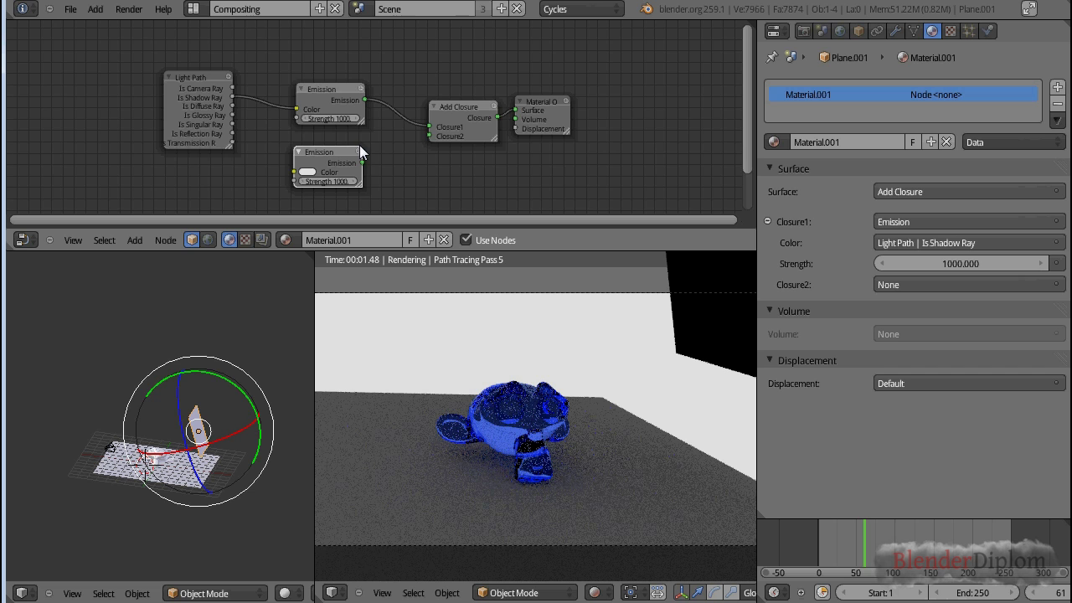
{"action": "left_click_drag", "start_coordinate": [362, 162], "coordinate": [433, 137]}
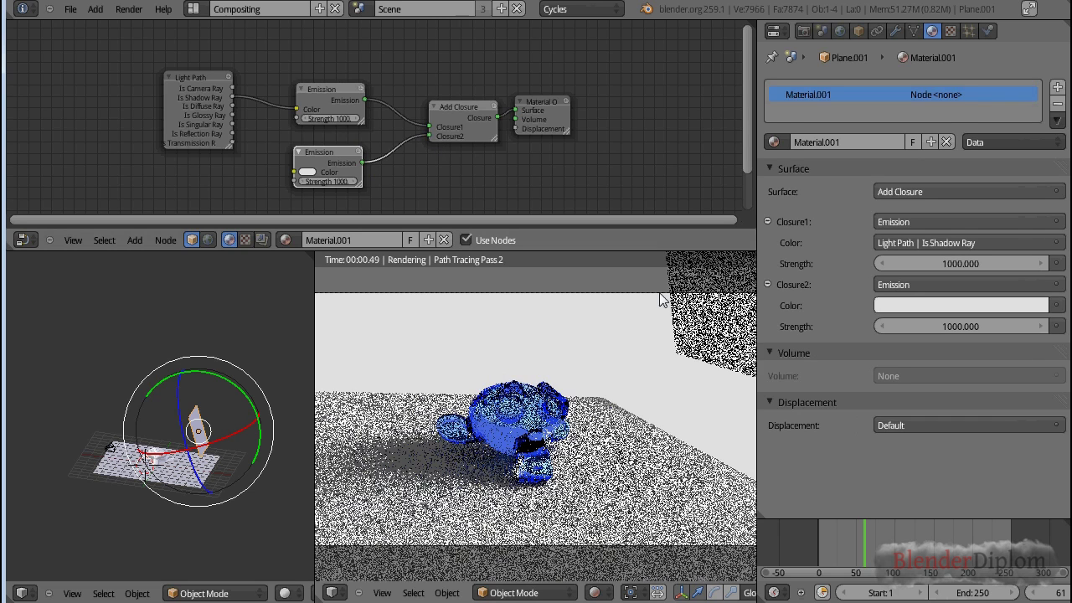
Set the duplicated Emission node's strength to 100 and spread the Material Output and Light Path nodes farther apart.
{"action": "left_click", "coordinate": [356, 181]}
{"action": "type", "text": "100"}
{"action": "key", "text": "Return"}
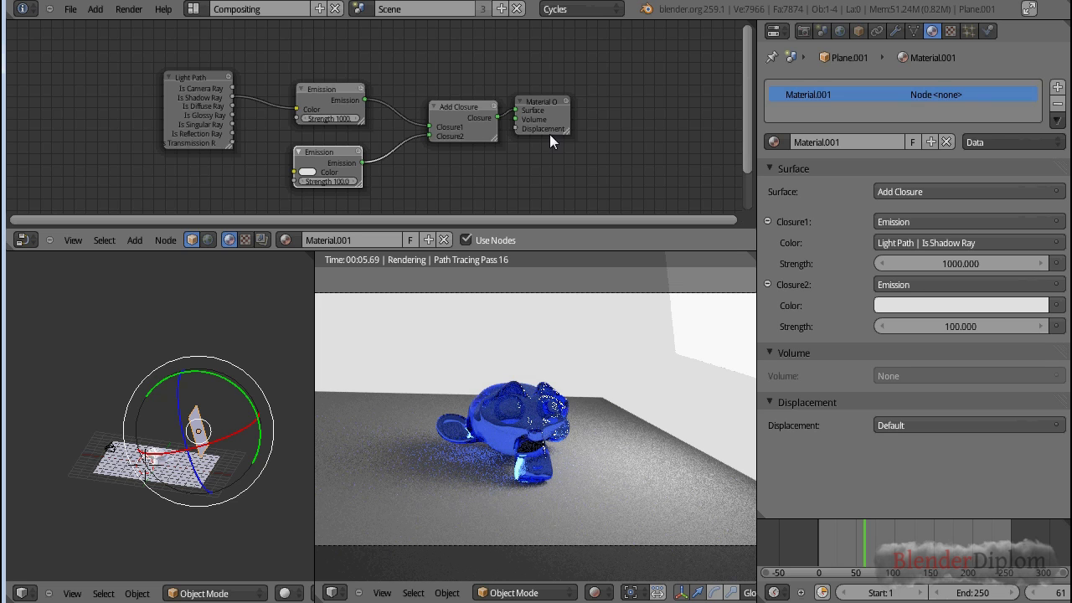
{"action": "left_click_drag", "start_coordinate": [551, 103], "coordinate": [593, 108]}
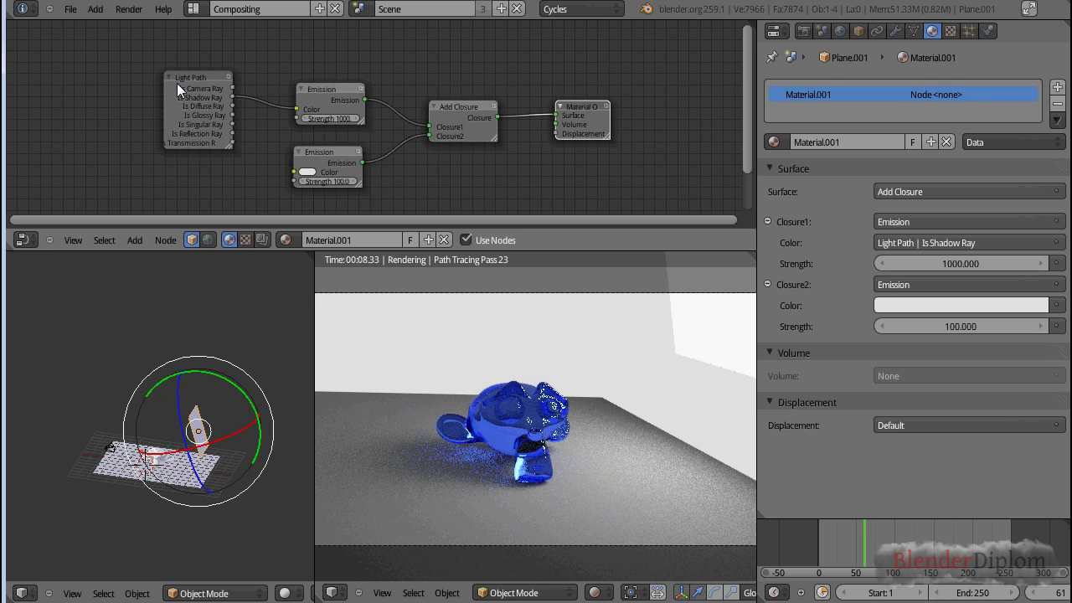
{"action": "left_click_drag", "start_coordinate": [181, 81], "coordinate": [145, 75]}
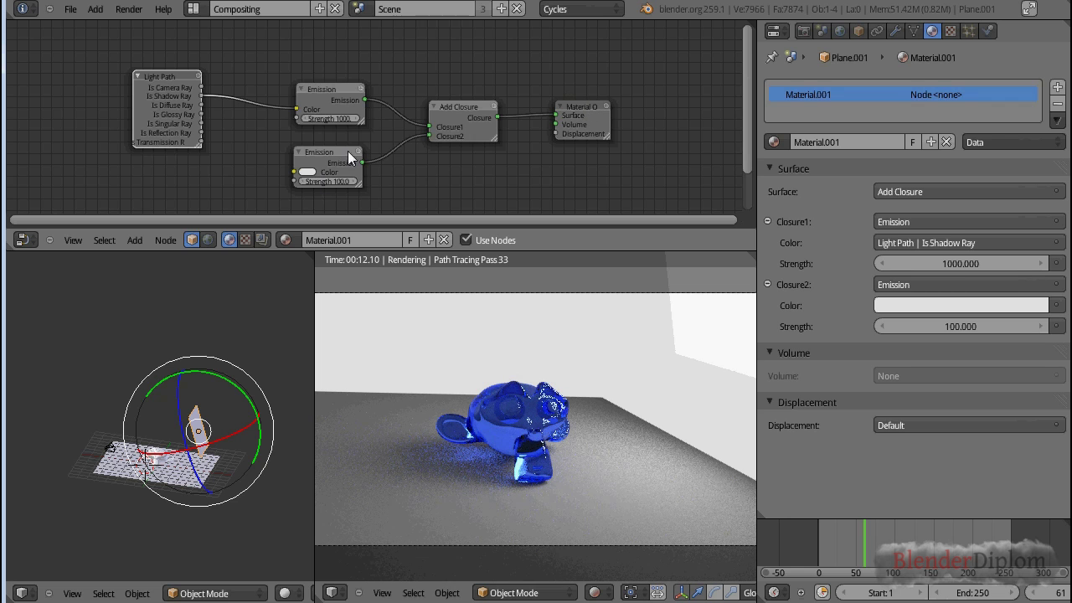
Widen the Light Path node to show its full output names and align the two Emission nodes closer above each other.
{"action": "left_click_drag", "start_coordinate": [328, 86], "coordinate": [313, 64]}
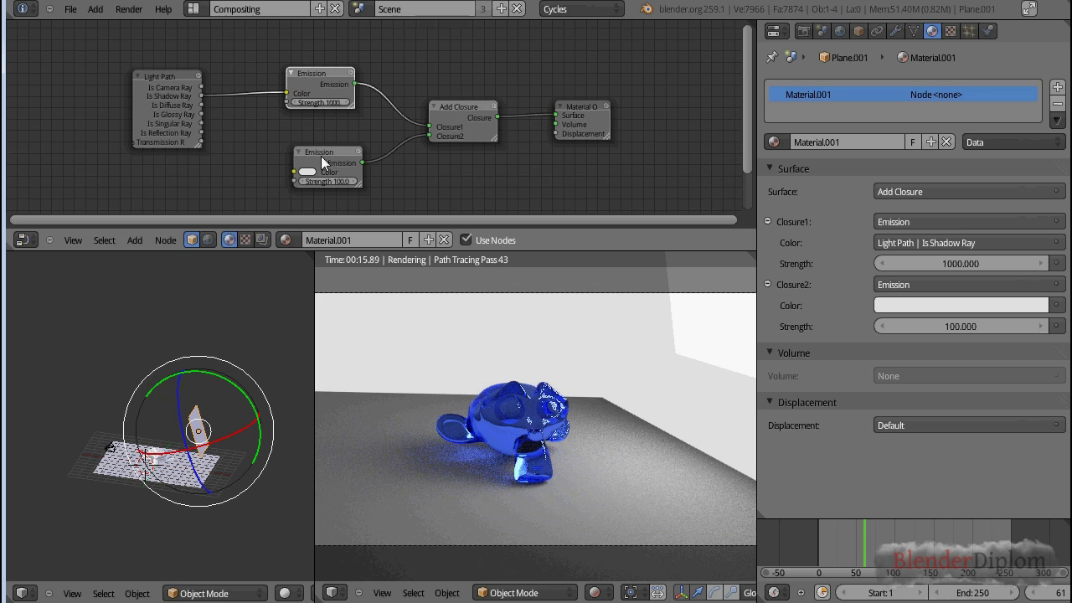
{"action": "left_click", "coordinate": [148, 105]}
{"action": "left_click_drag", "start_coordinate": [195, 145], "coordinate": [215, 158]}
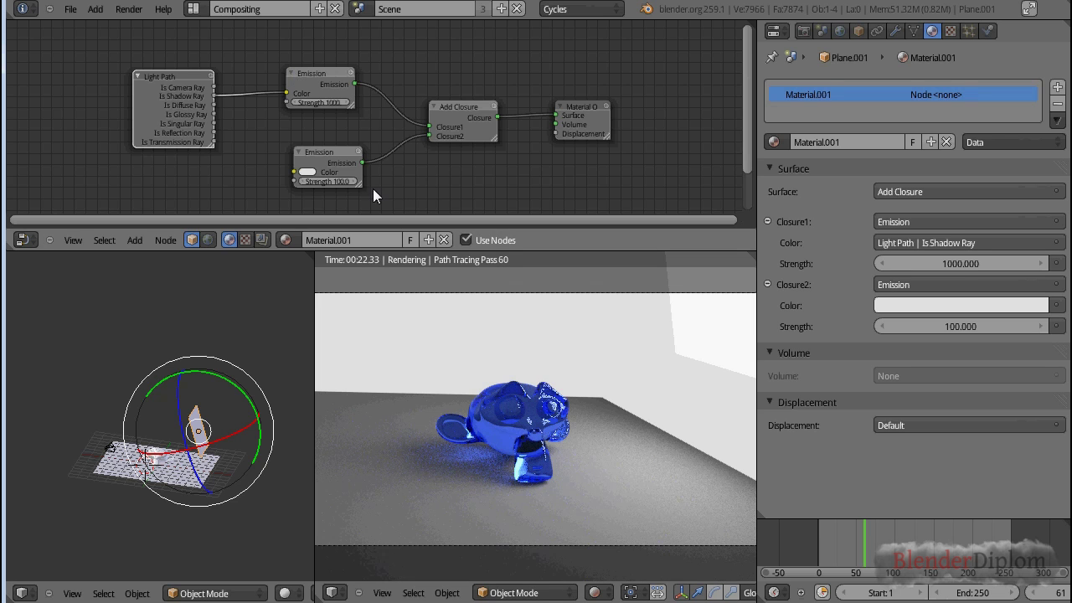
{"action": "left_click_drag", "start_coordinate": [341, 153], "coordinate": [327, 131]}
{"action": "key", "text": "Home"}
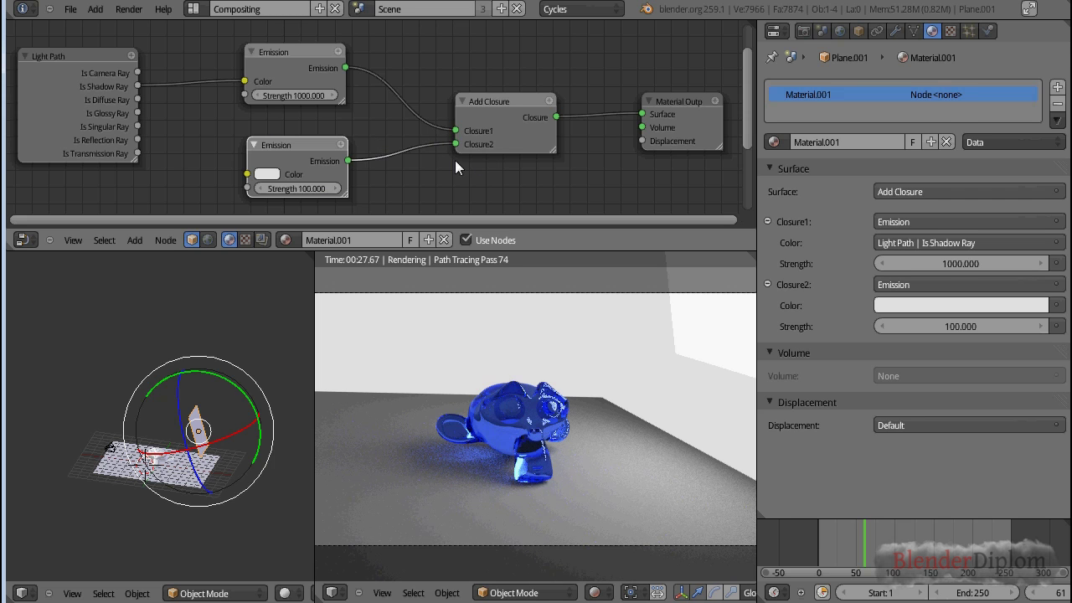
{"action": "left_click_drag", "start_coordinate": [287, 136], "coordinate": [289, 133]}
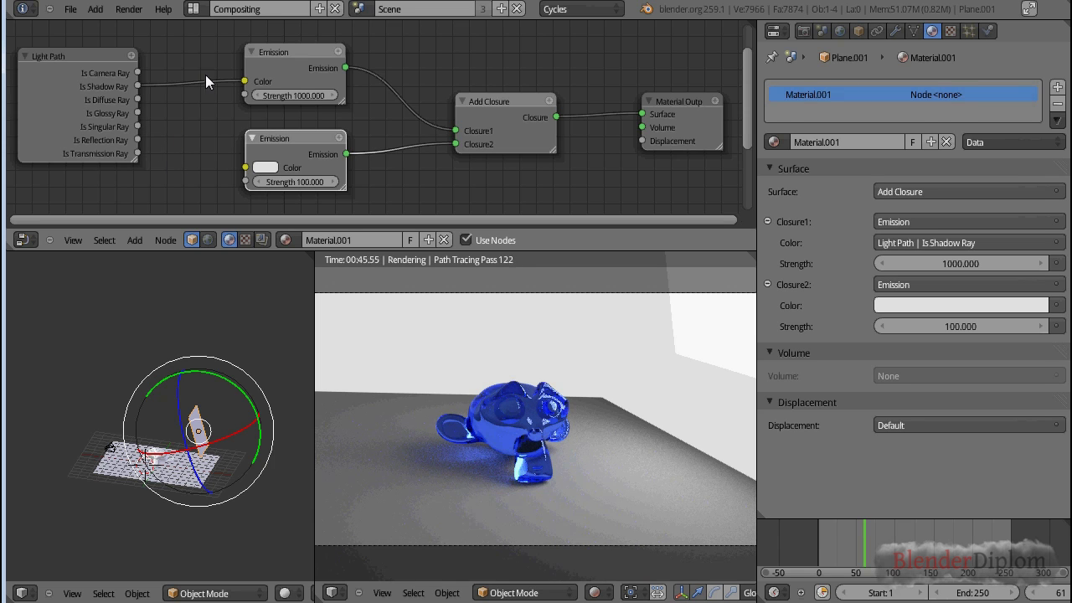
Try driving the 100-strength Emission node's Color with the Light Path's Is Diffuse Ray output, and remove that link.
{"action": "scroll", "coordinate": [183, 100], "scroll_direction": "down", "scroll_amount": 2}
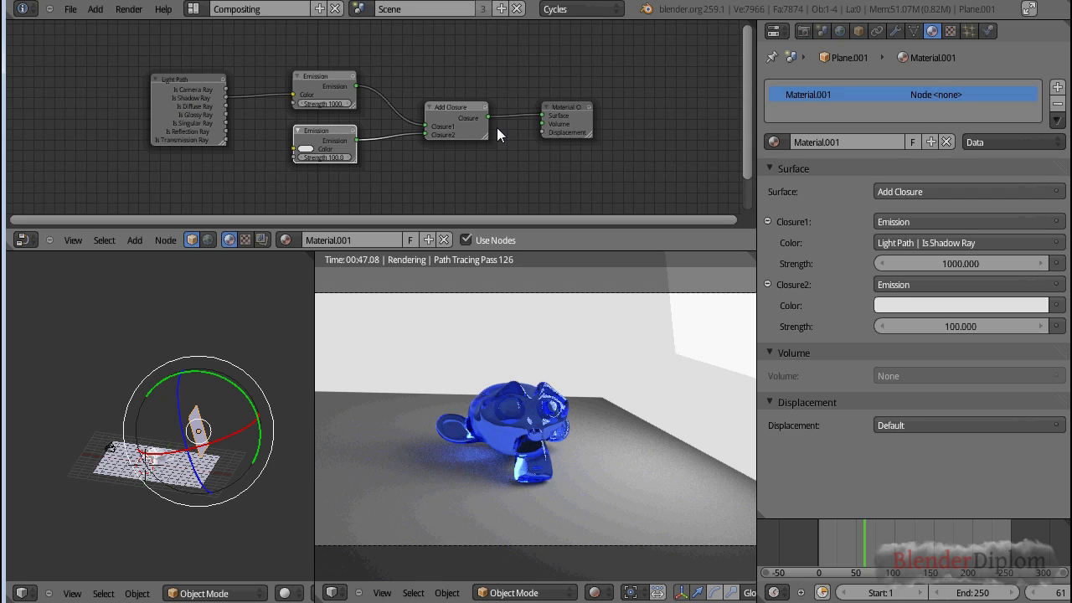
{"action": "scroll", "coordinate": [260, 147], "scroll_direction": "up", "scroll_amount": 1}
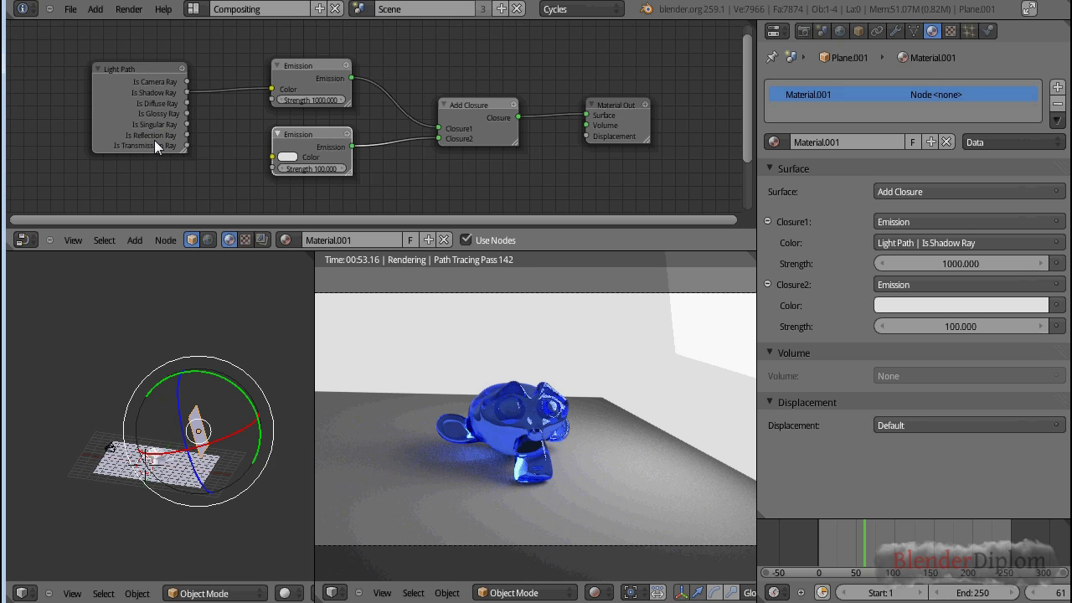
{"action": "left_click_drag", "start_coordinate": [186, 103], "coordinate": [271, 157]}
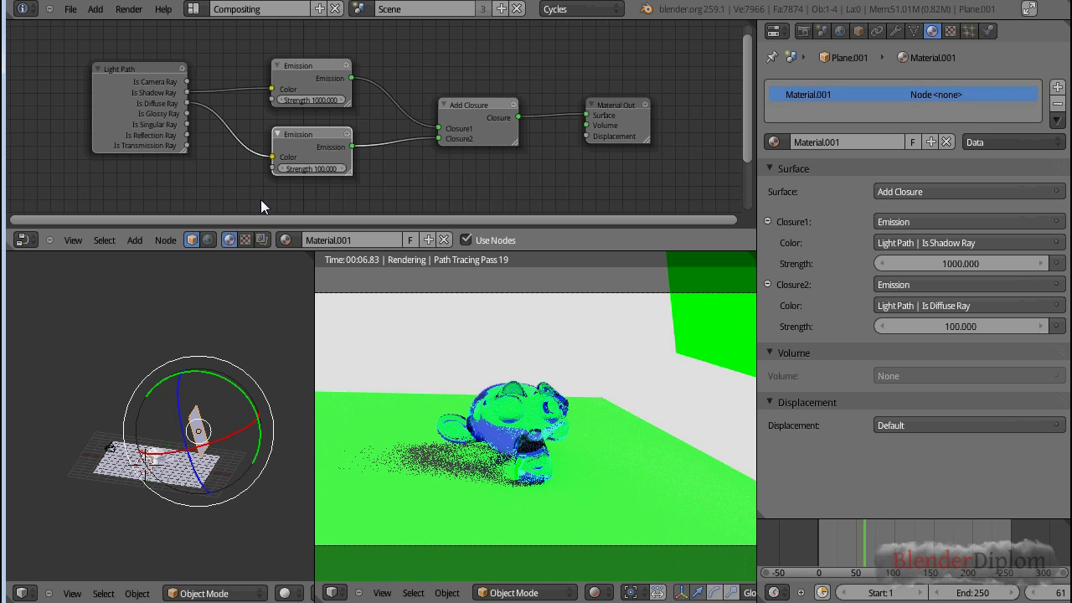
{"action": "left_click_drag", "start_coordinate": [271, 156], "coordinate": [247, 208]}
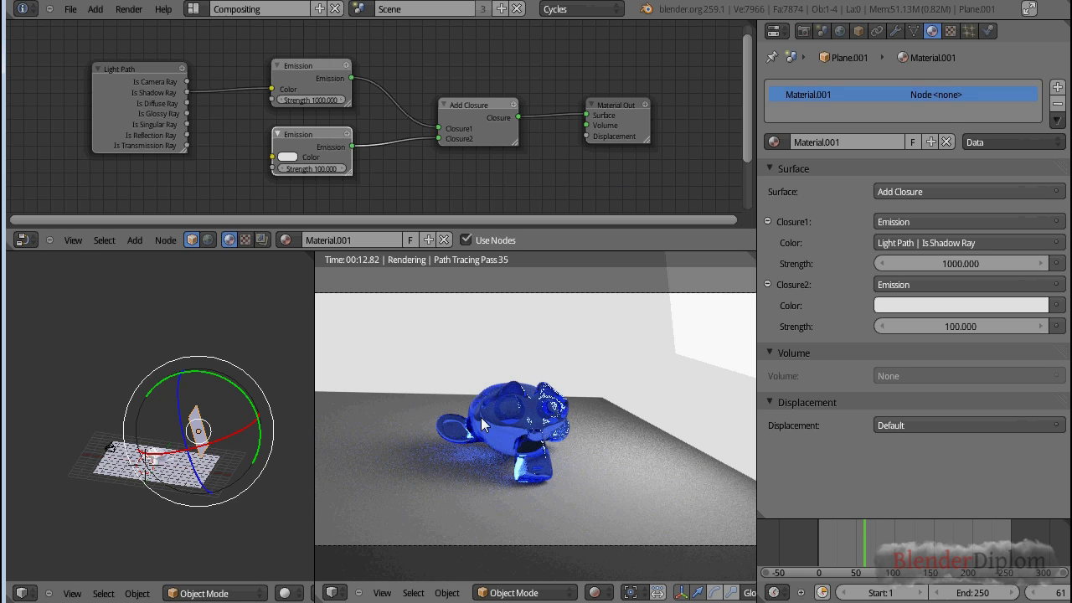
Move the Add Closure and Material Output nodes up and closer to the Emission nodes.
{"action": "left_click_drag", "start_coordinate": [478, 112], "coordinate": [442, 85]}
{"action": "left_click_drag", "start_coordinate": [609, 106], "coordinate": [571, 82]}
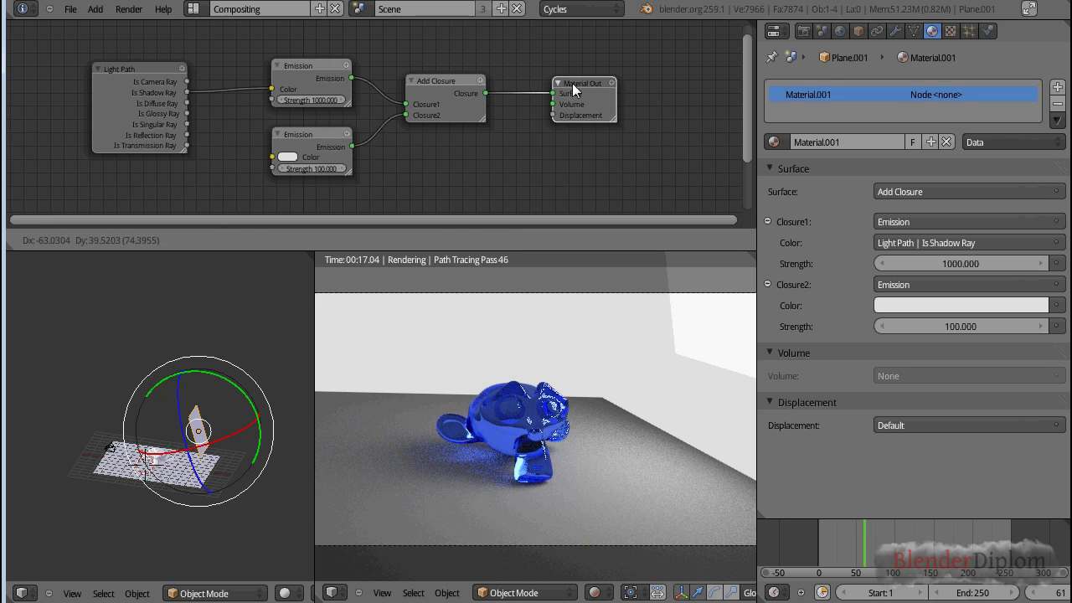